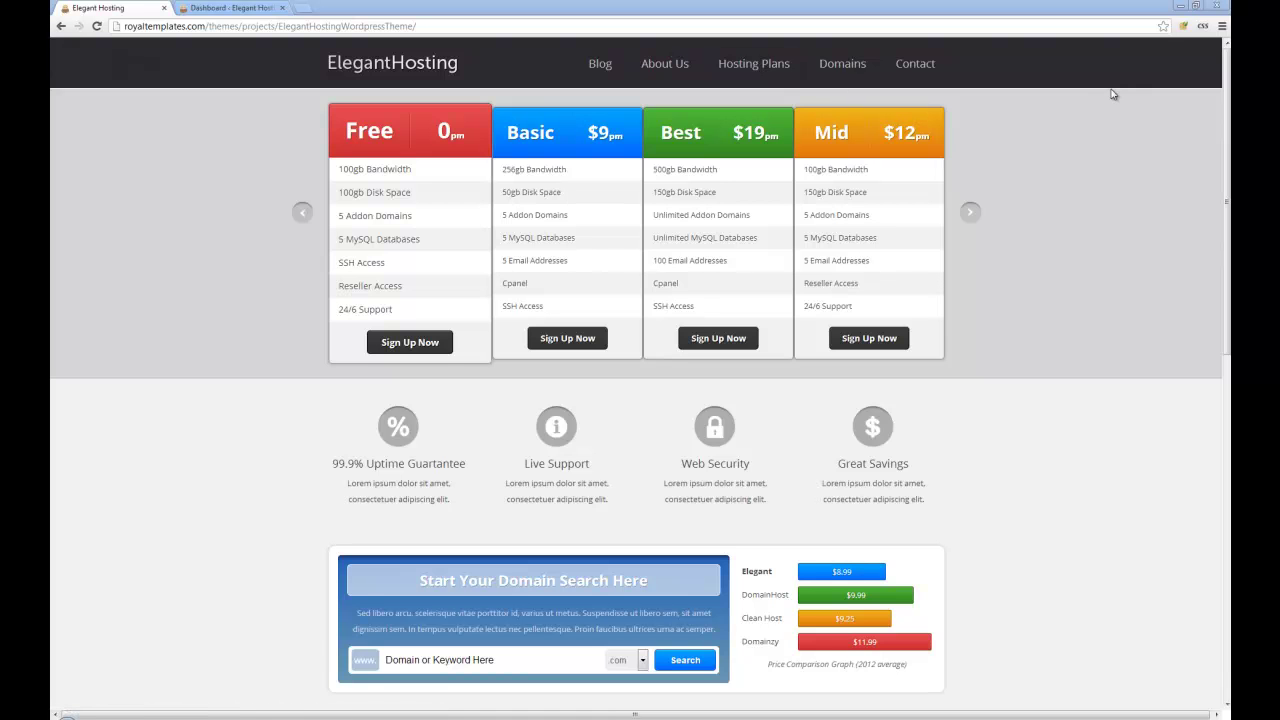
Step: Look over the hosting theme's home page, including its pricing table and feature sections, and bring up the WordPress dashboard
scroll(1219, 276, "down", 3)
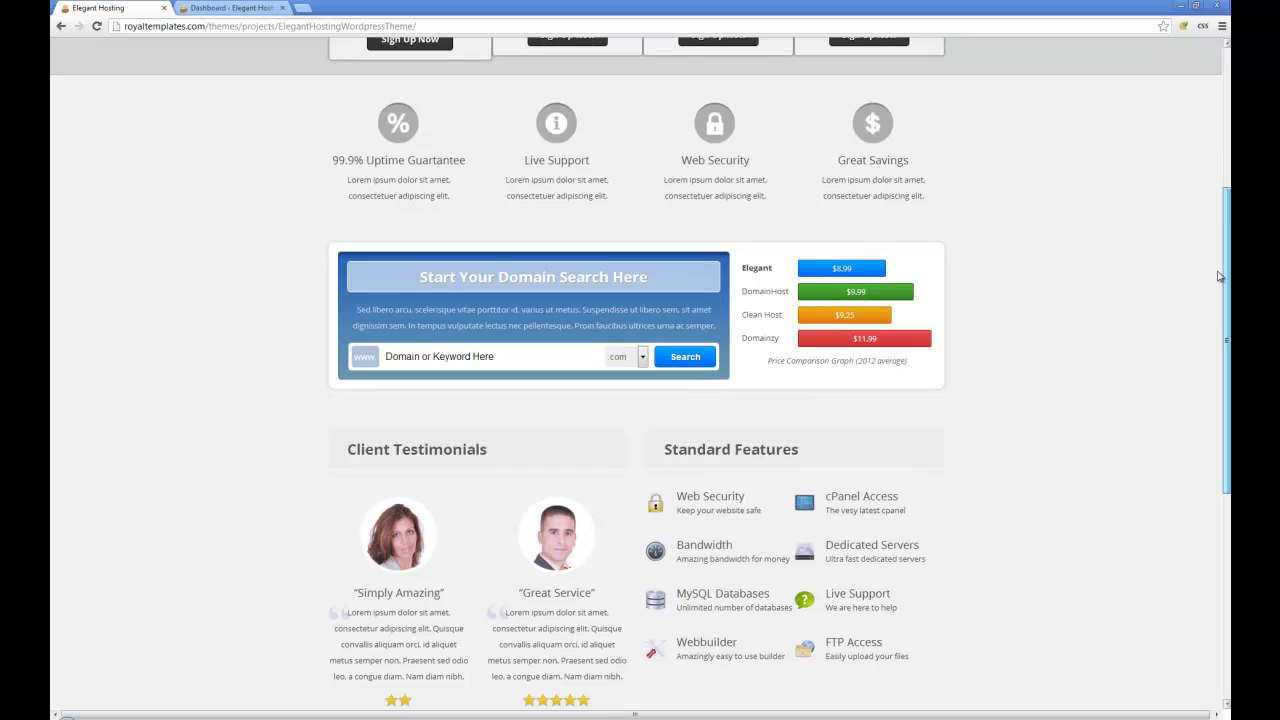
left_click_drag(1219, 276, 1221, 190)
left_click(226, 6)
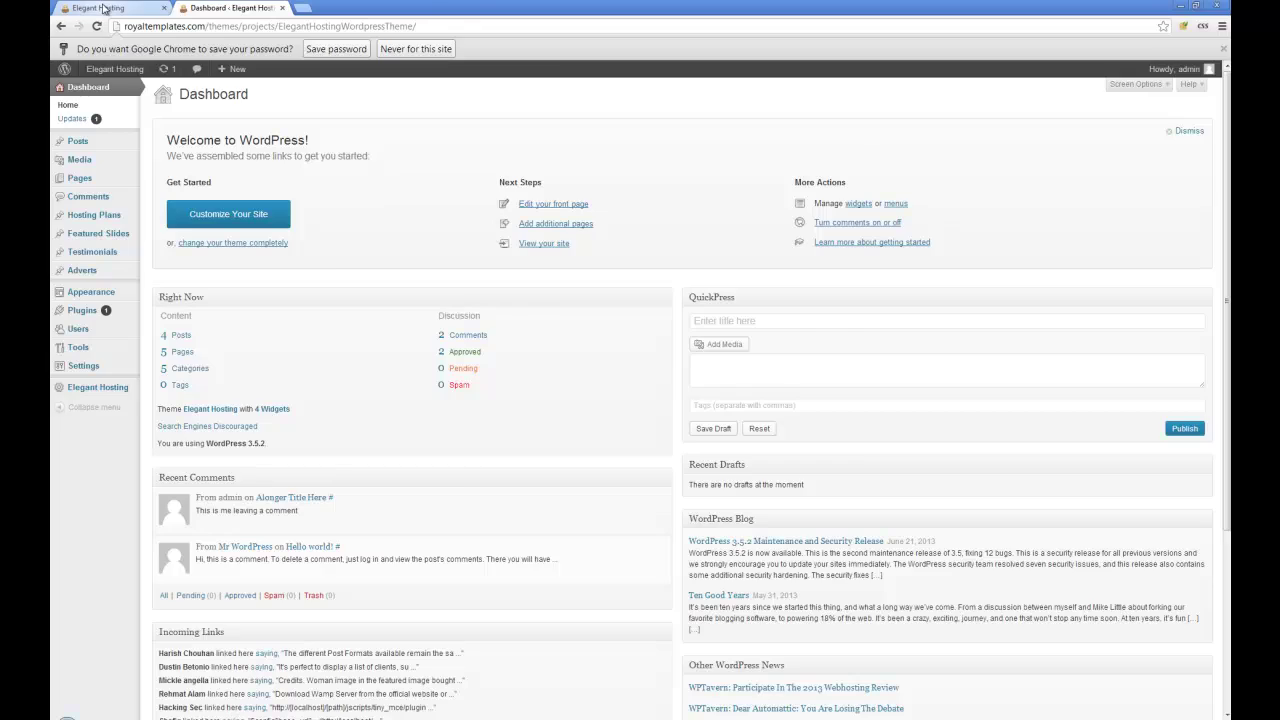
left_click(104, 8)
left_click(222, 6)
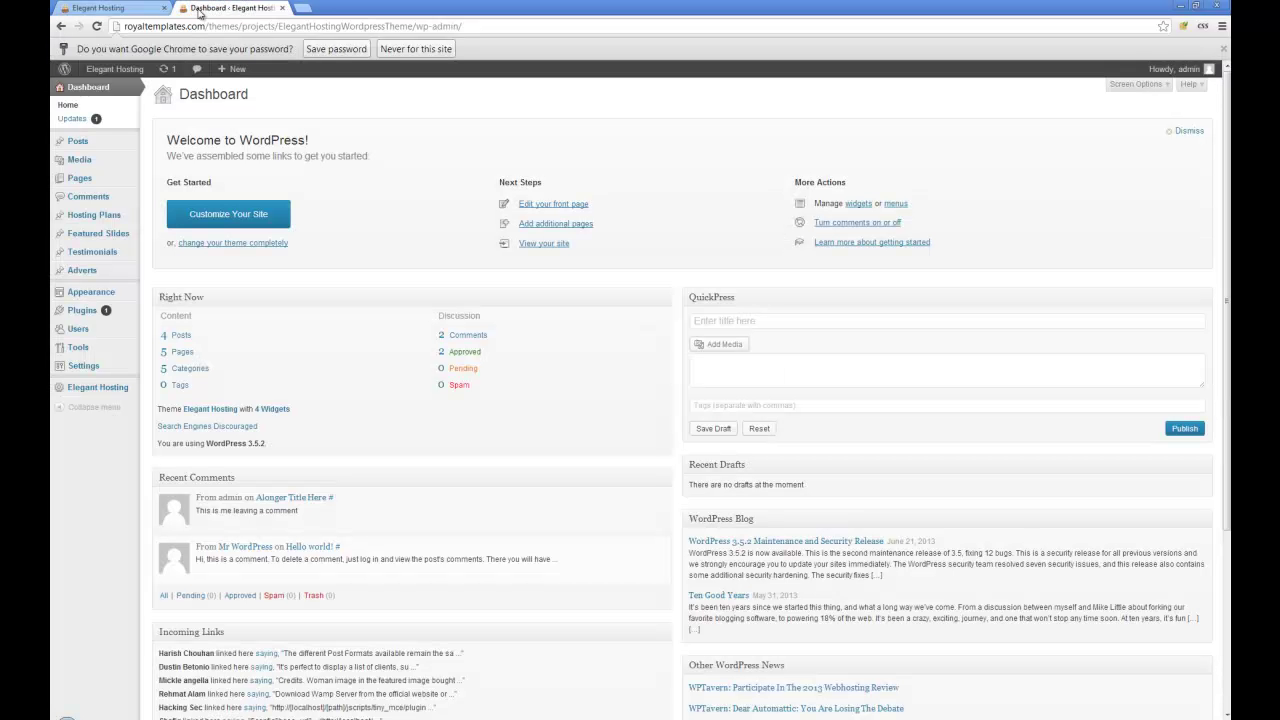
Step: Open the Basic hosting plan for editing and highlight its title and description text
mouse_move(93, 223)
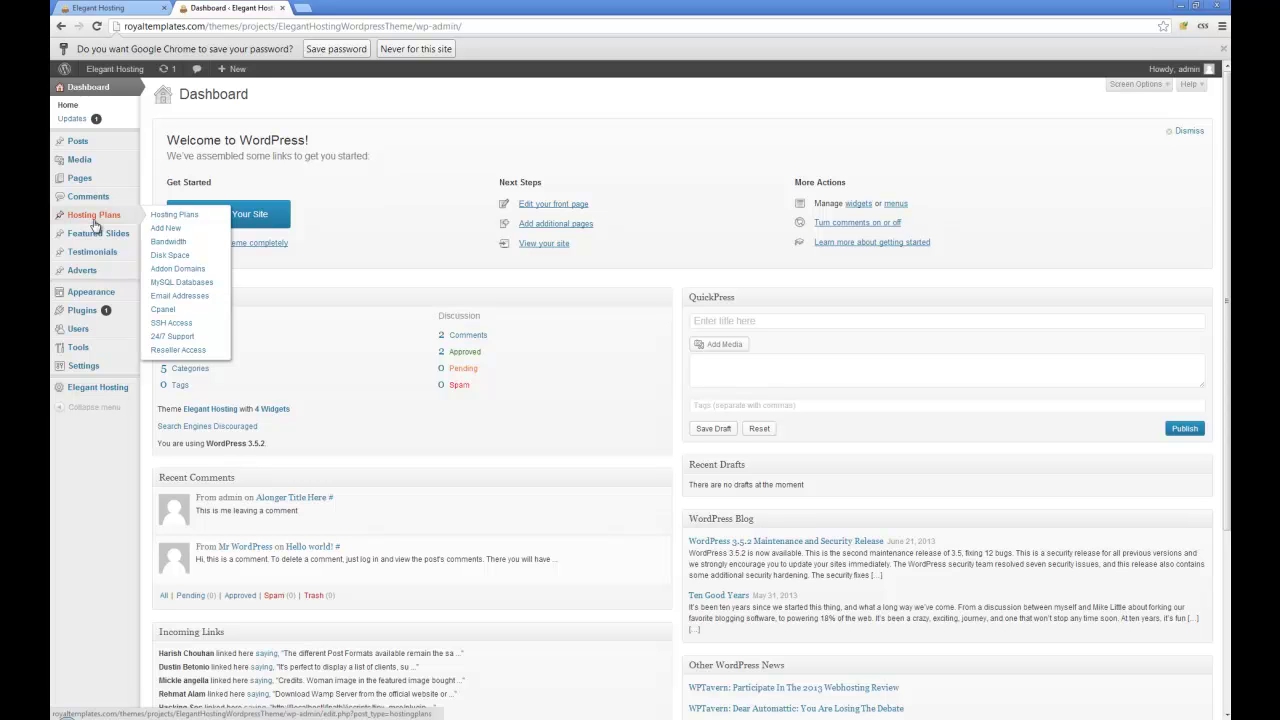
left_click(99, 220)
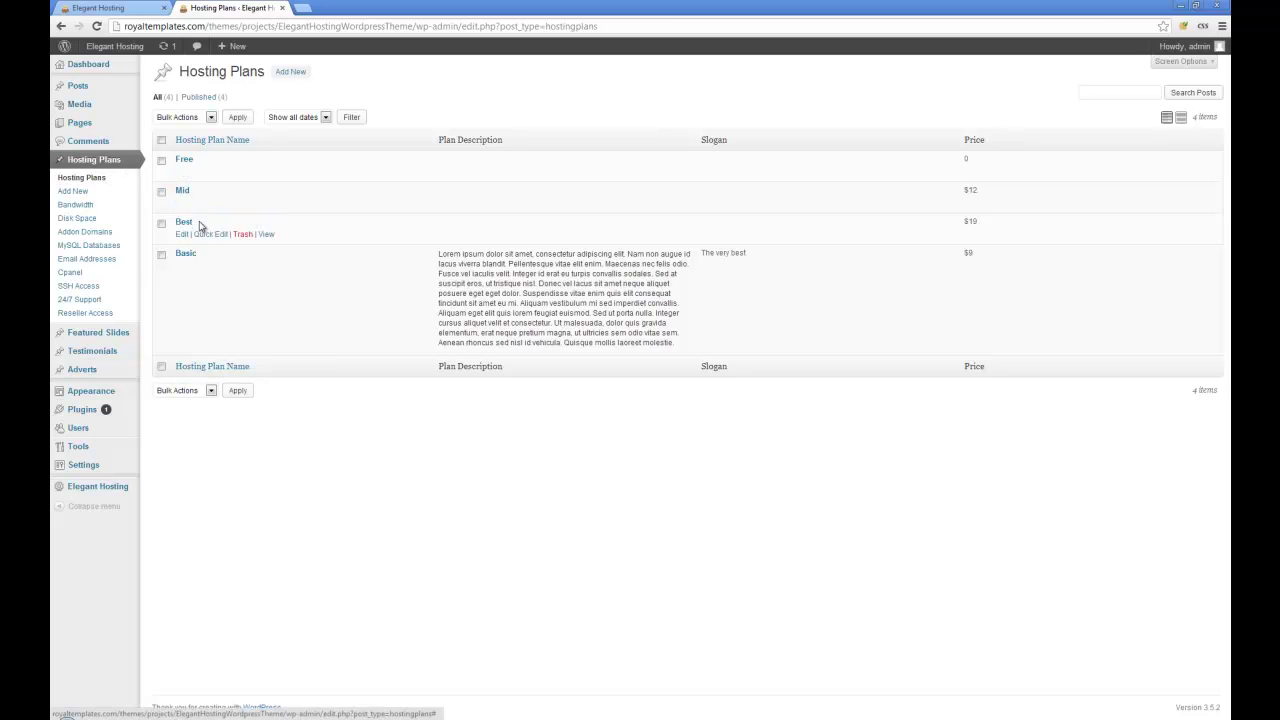
left_click(185, 256)
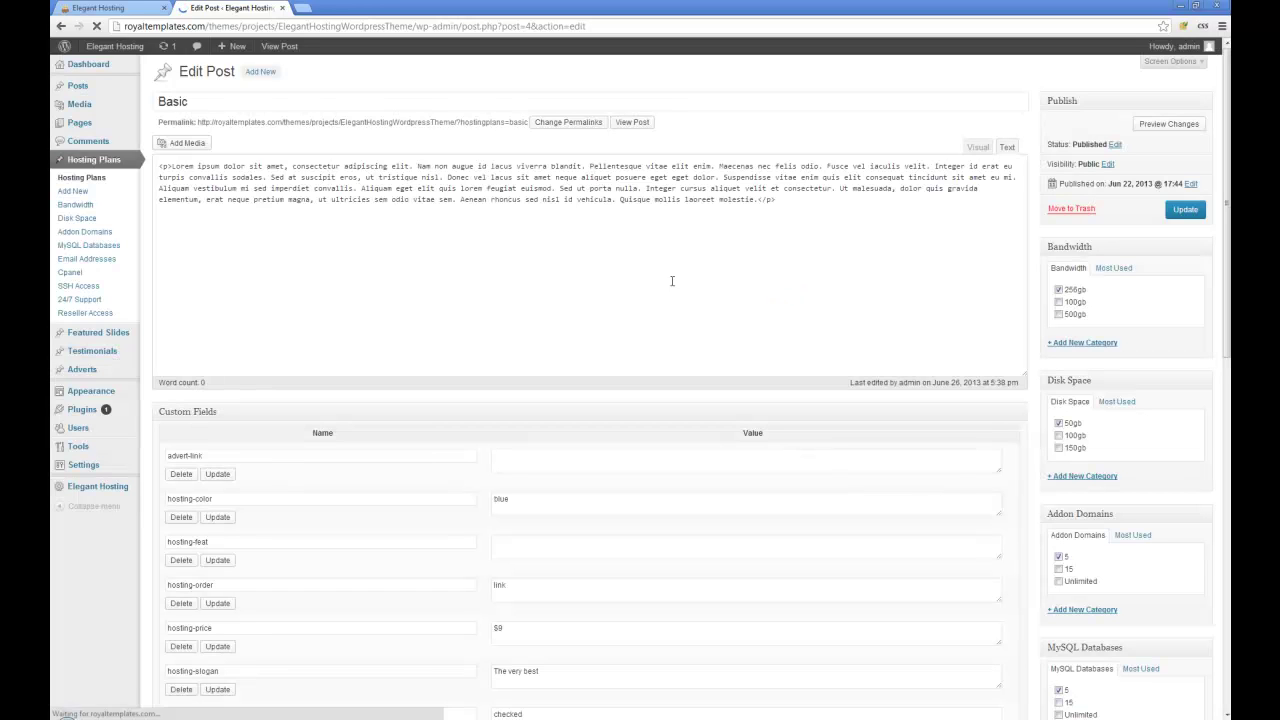
left_click_drag(196, 101, 159, 109)
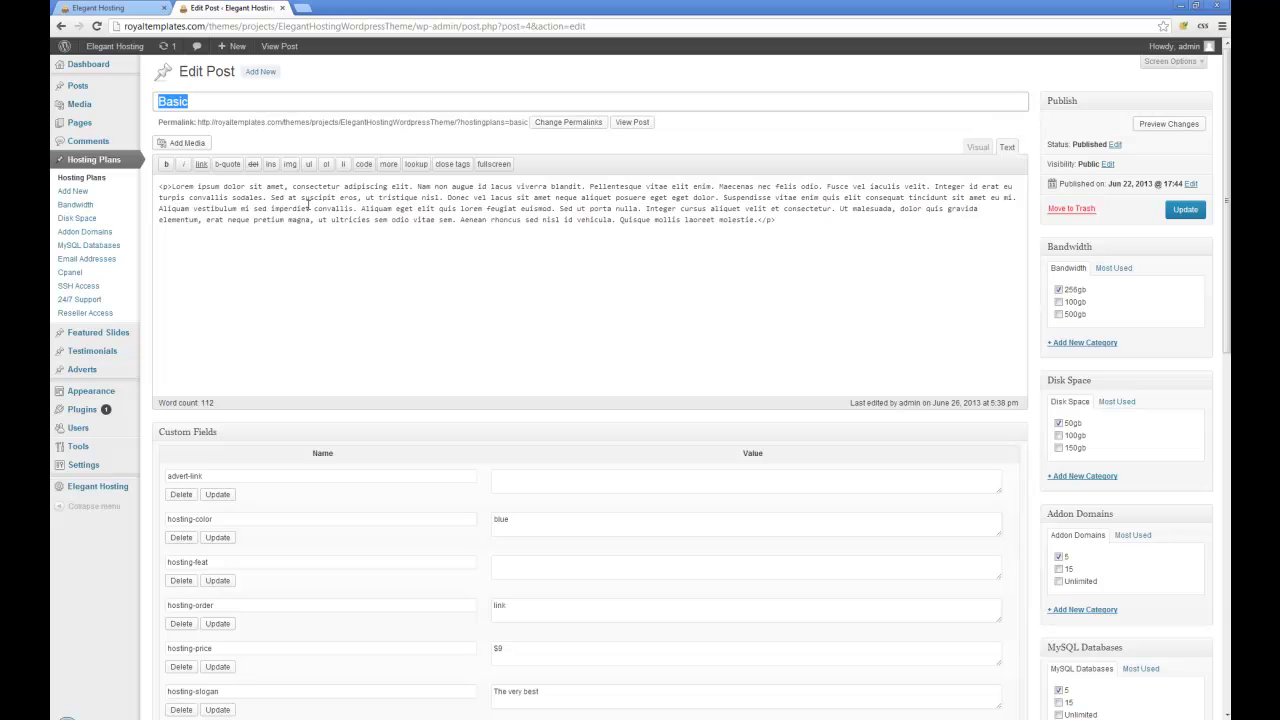
left_click_drag(350, 188, 547, 251)
Step: View the Basic plan's page on the live site and examine its description and plan overview table
left_click(129, 7)
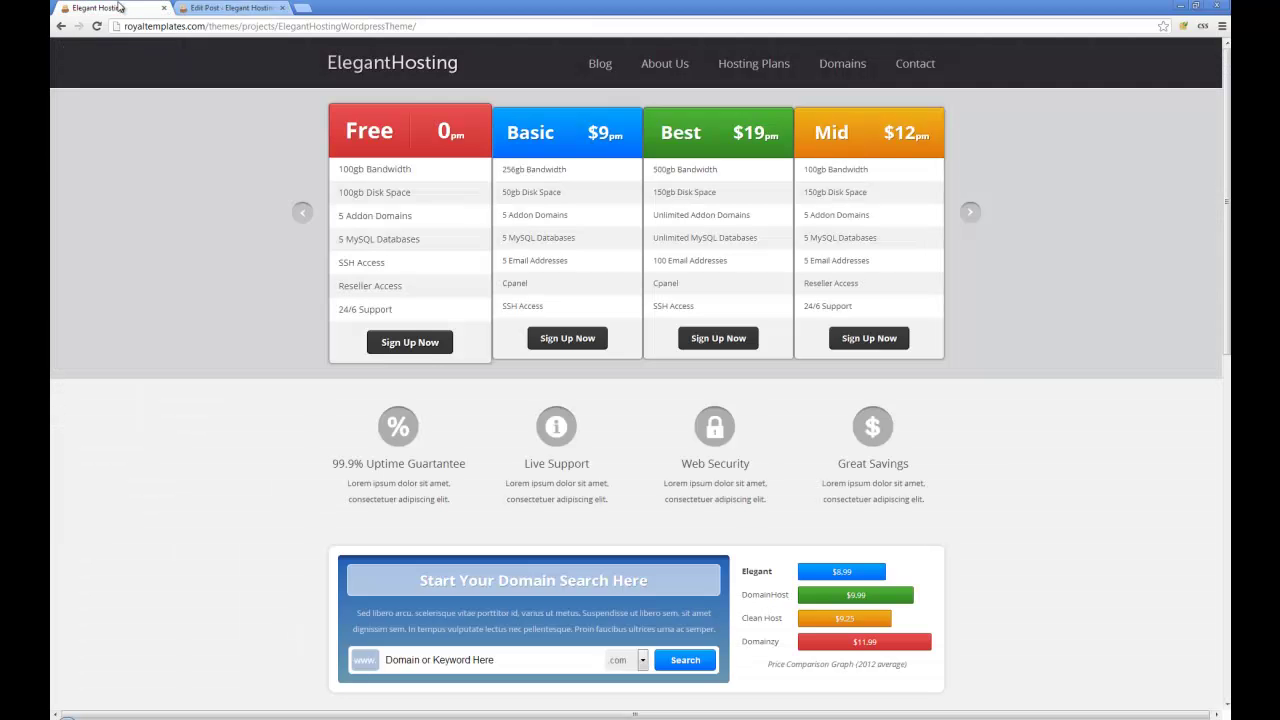
left_click(415, 346)
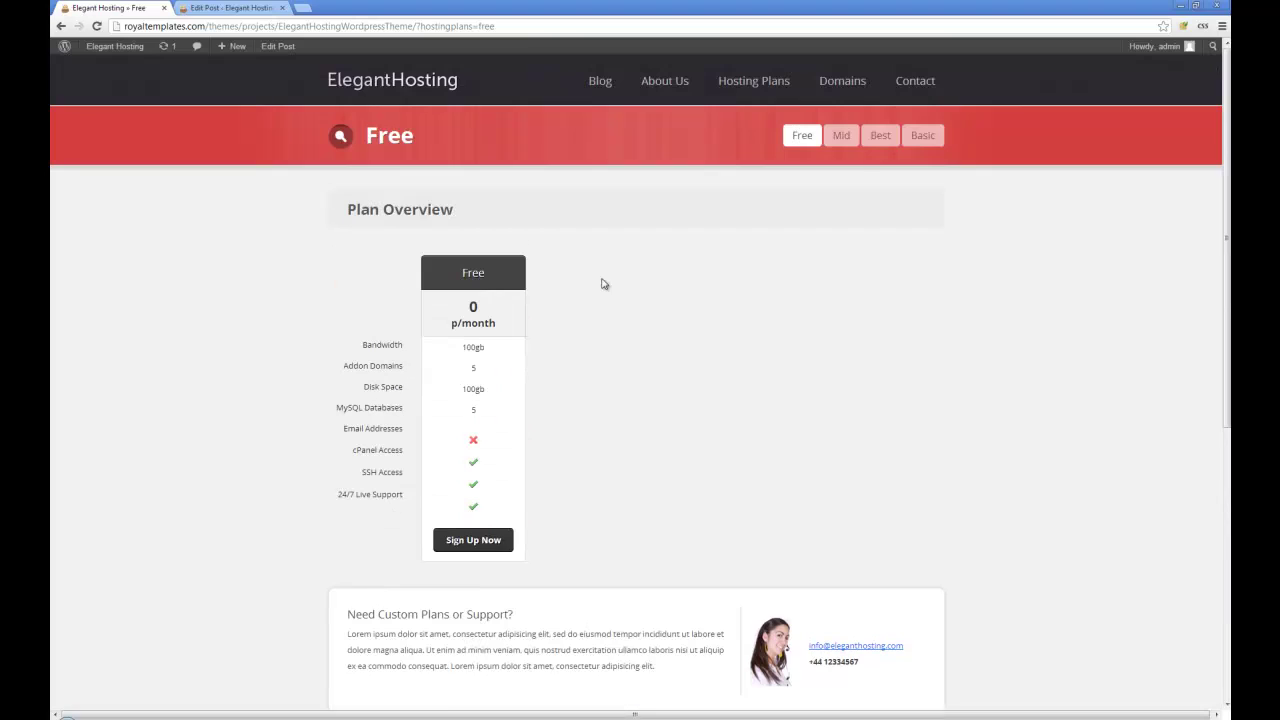
left_click(921, 135)
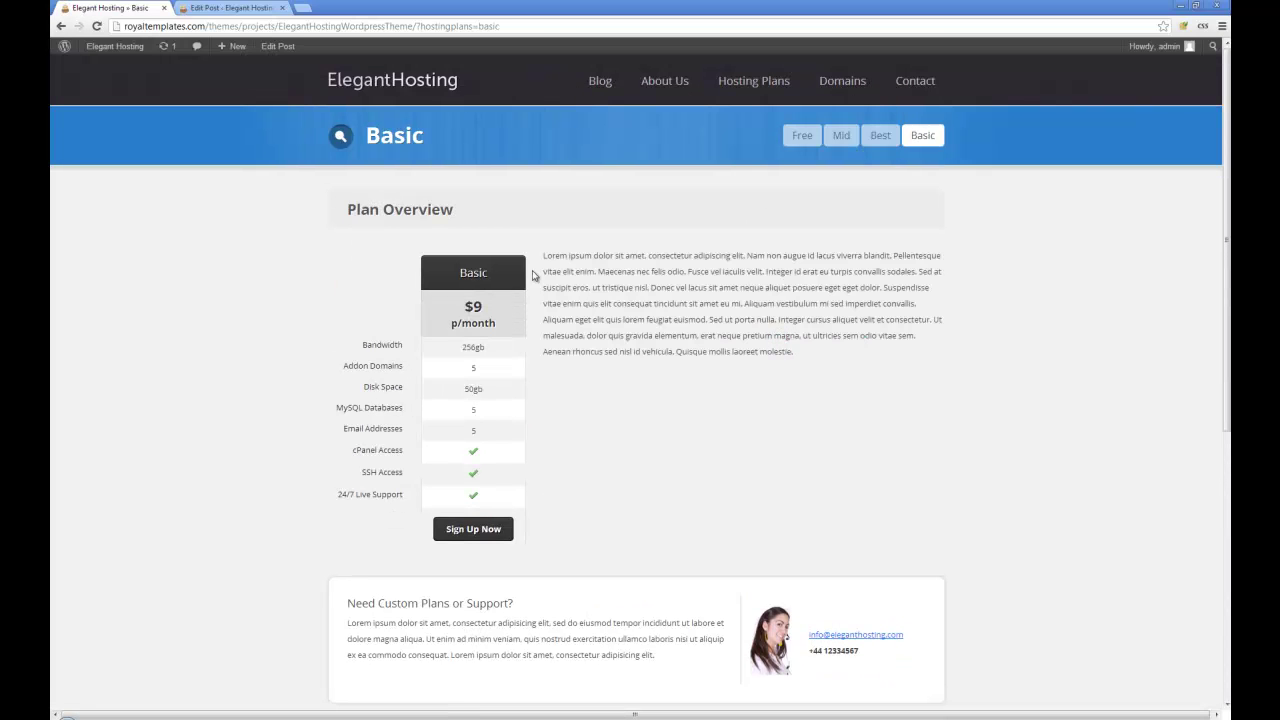
left_click_drag(545, 255, 795, 352)
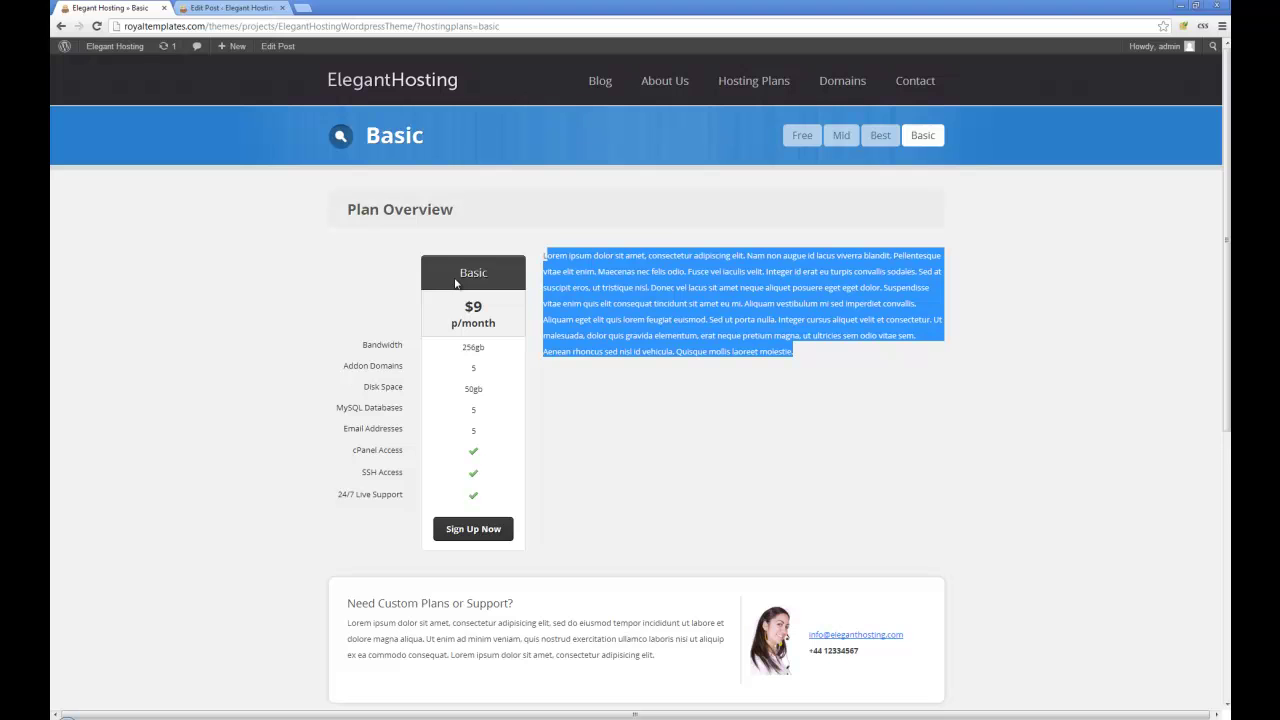
scroll(440, 305, "down", 2)
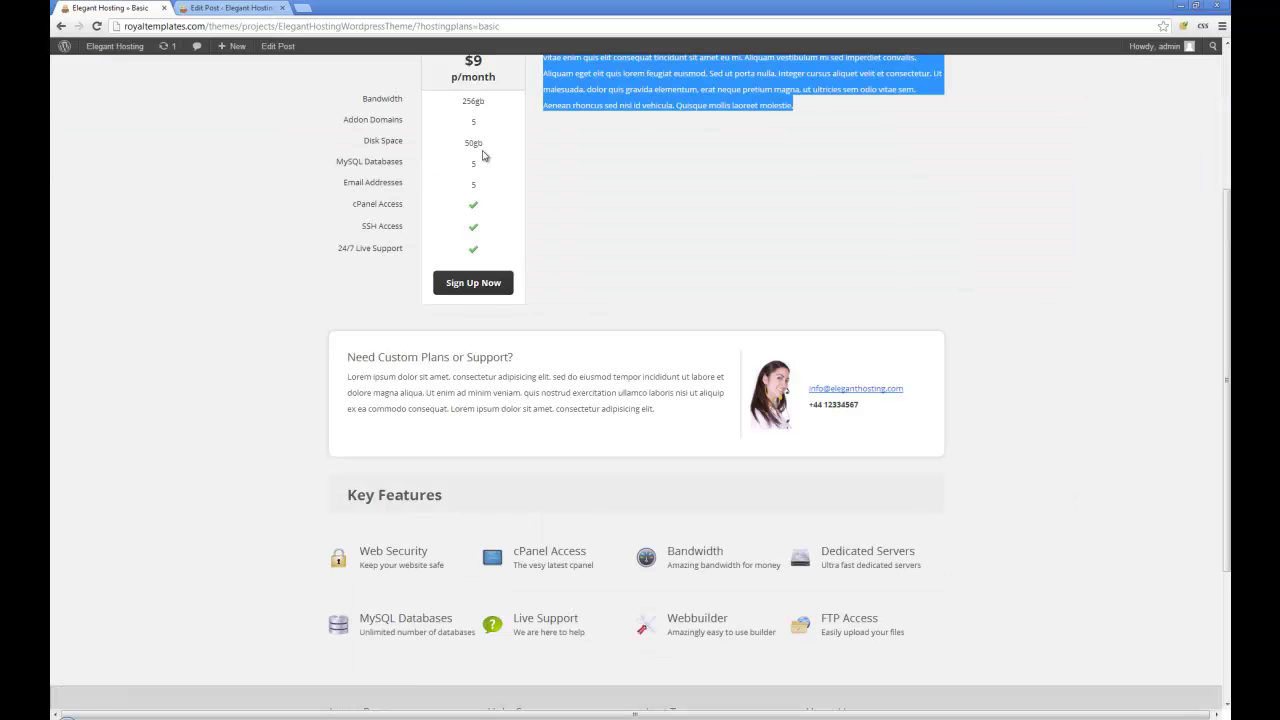
scroll(477, 180, "up", 1)
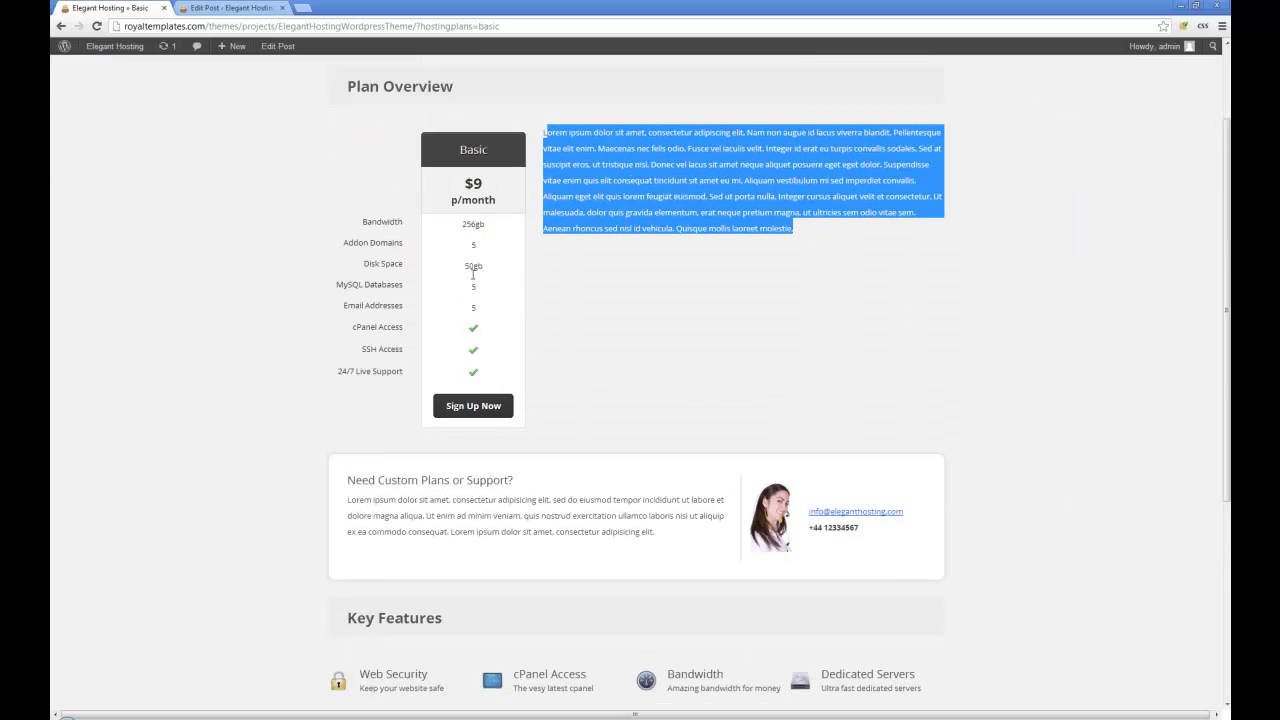
Step: Return to the Basic plan's editor and collapse the Custom Fields box
left_click(228, 8)
left_click(326, 250)
scroll(326, 250, "down", 2)
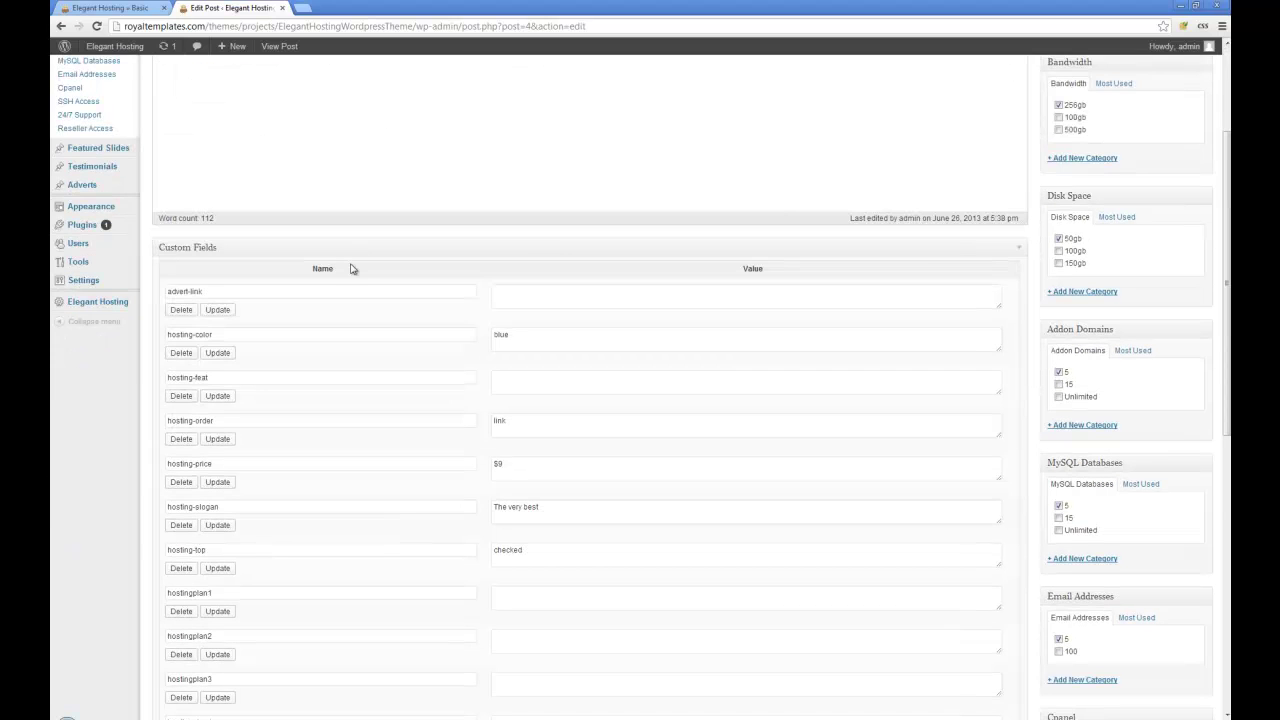
left_click(1019, 253)
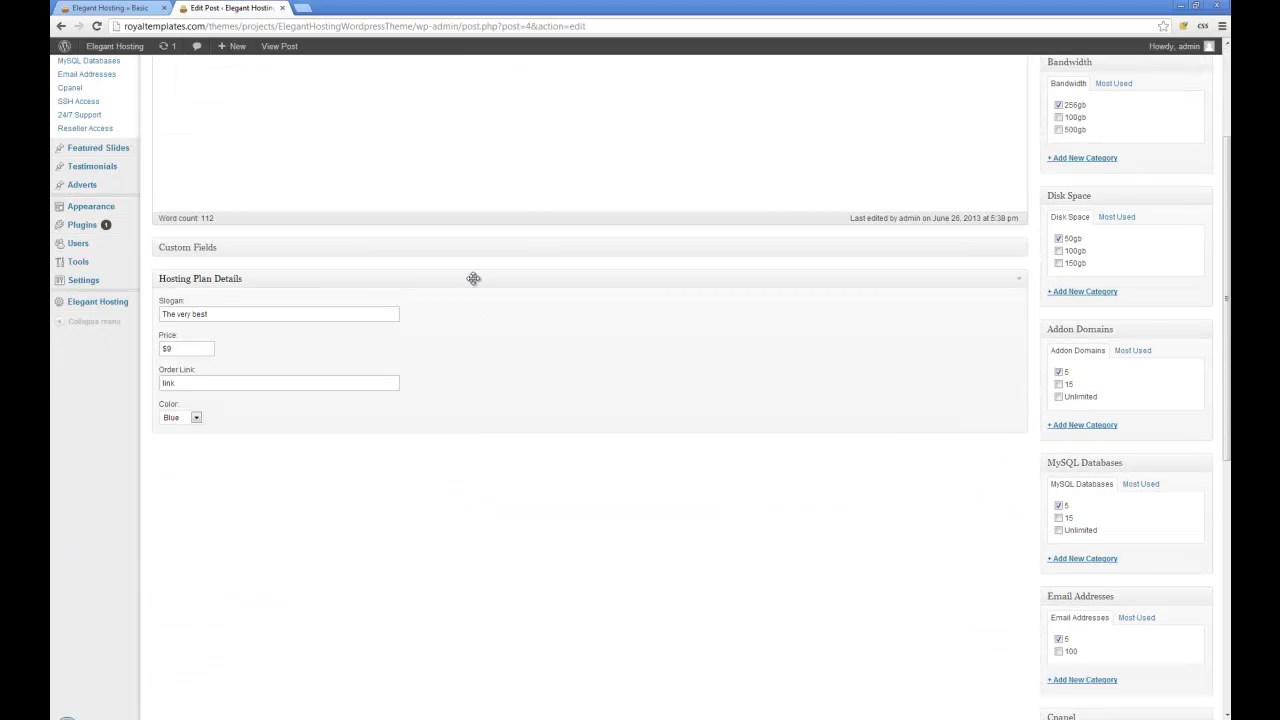
Step: Examine the slogan, price and order link fields in the Basic plan's Hosting Plan Details
scroll(435, 290, "down", 1)
left_click(232, 251)
left_click_drag(175, 287, 159, 288)
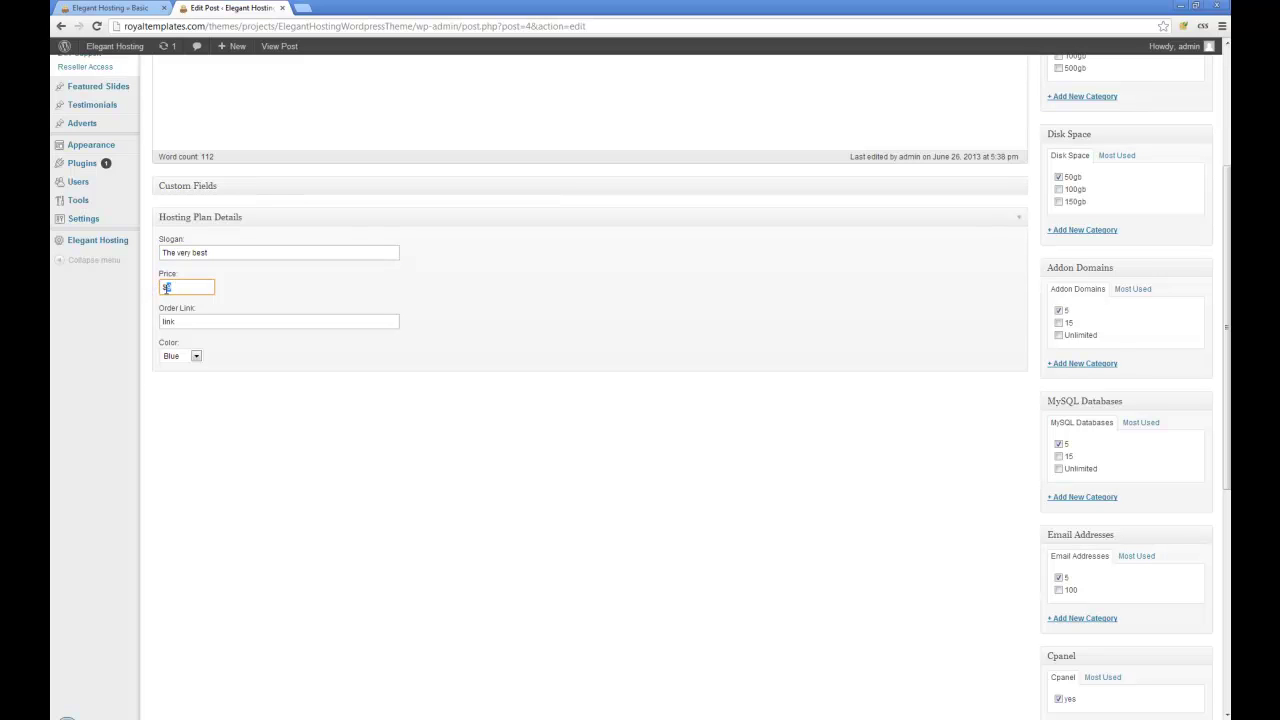
left_click_drag(192, 325, 166, 324)
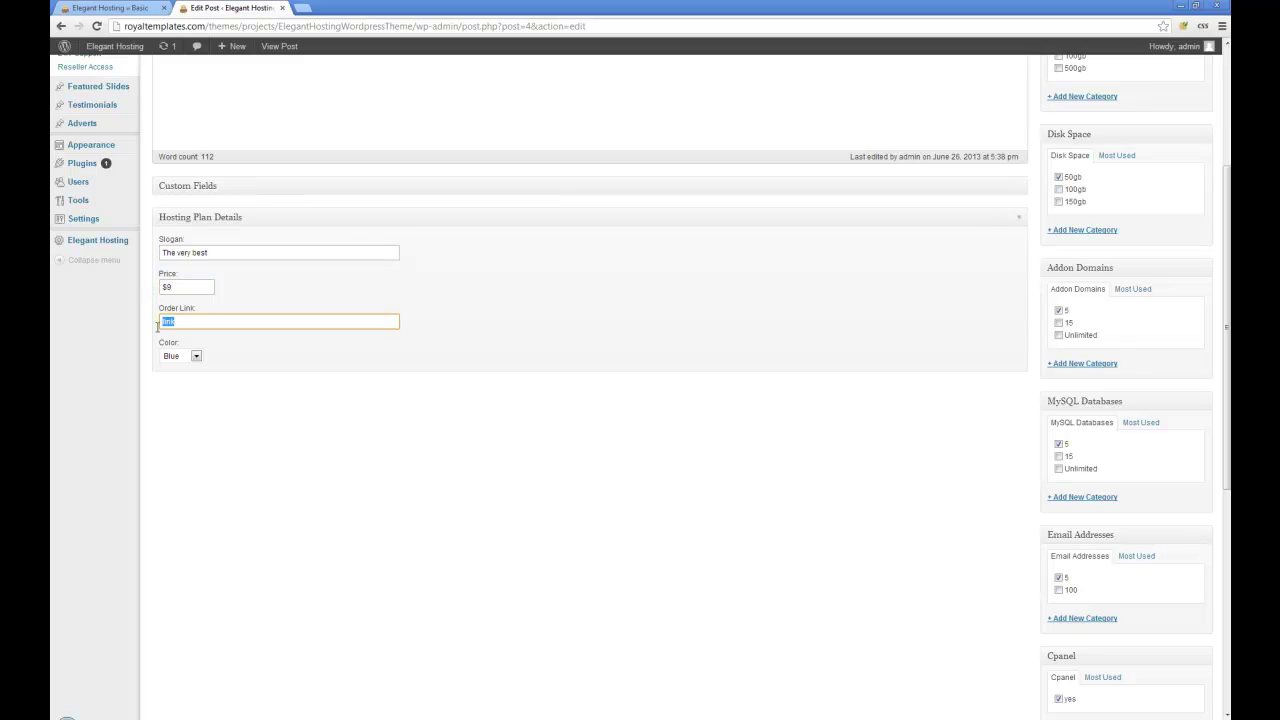
Step: Test the Sign Up Now link on the live Basic plan page and go back to that page
left_click(110, 8)
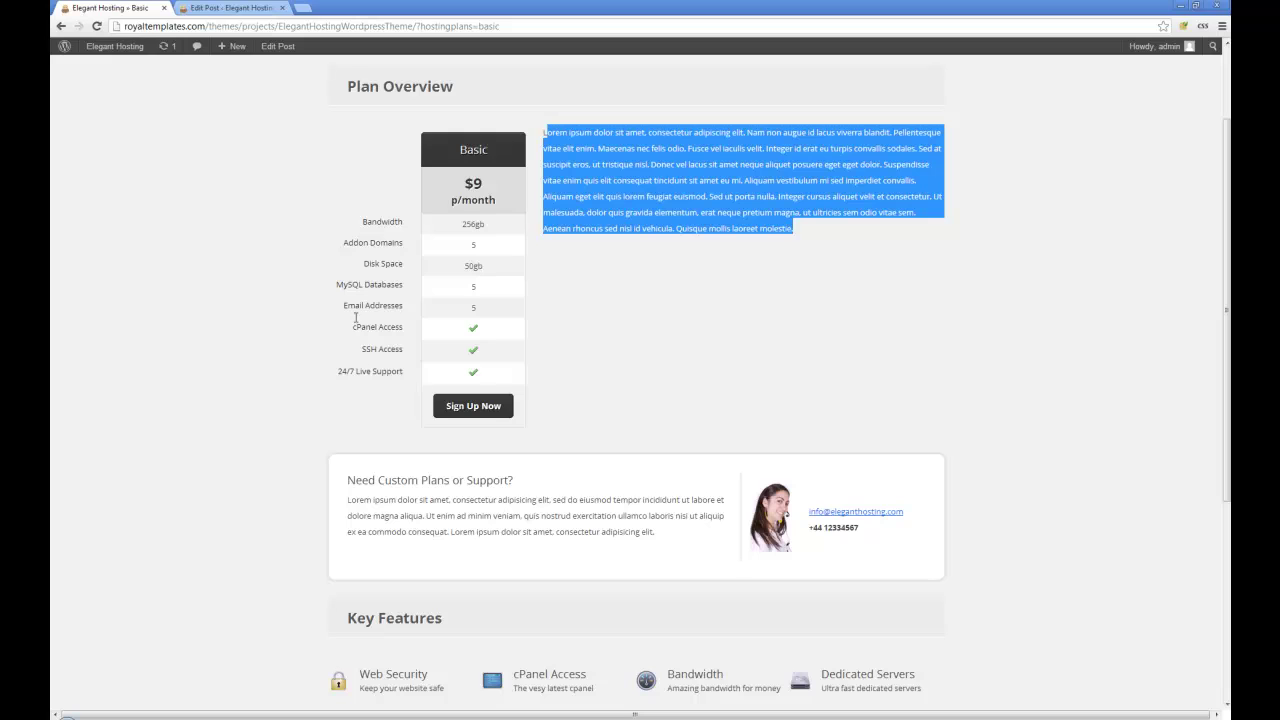
left_click(461, 410)
key("alt+Left")
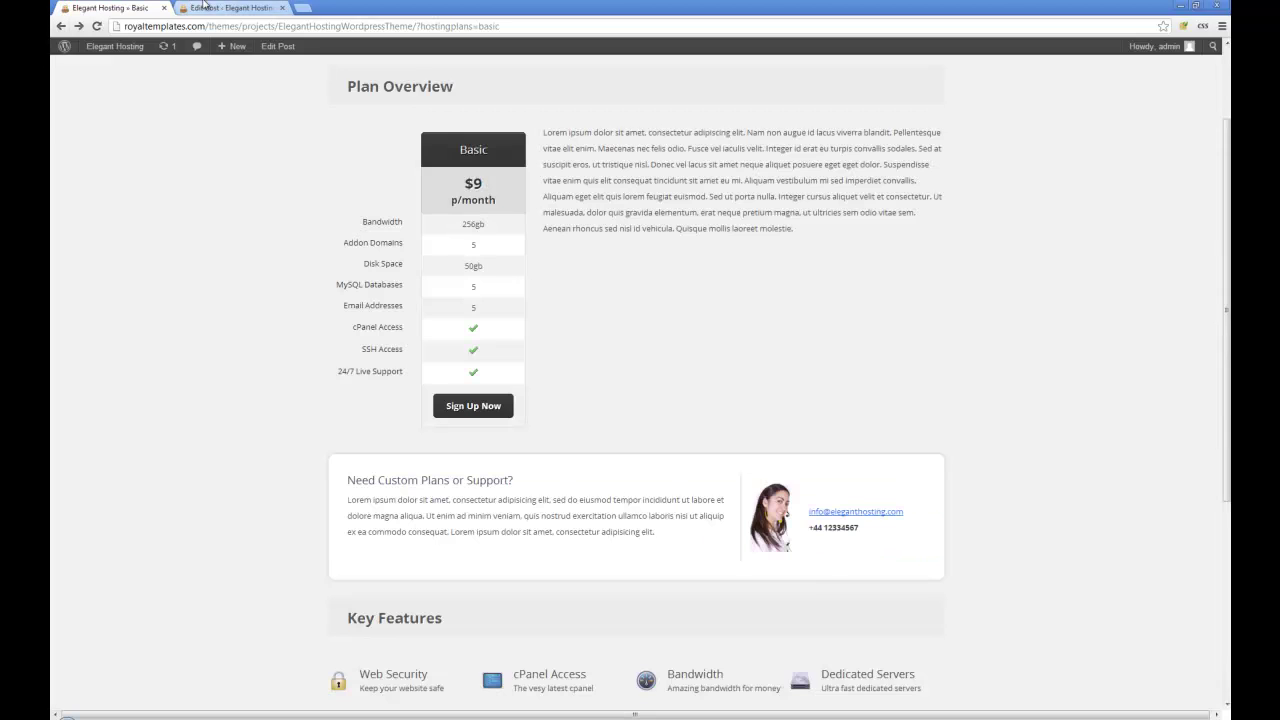
Step: Review the available color options and the slogan field in the Basic plan's Hosting Plan Details
left_click(212, 8)
left_click(180, 358)
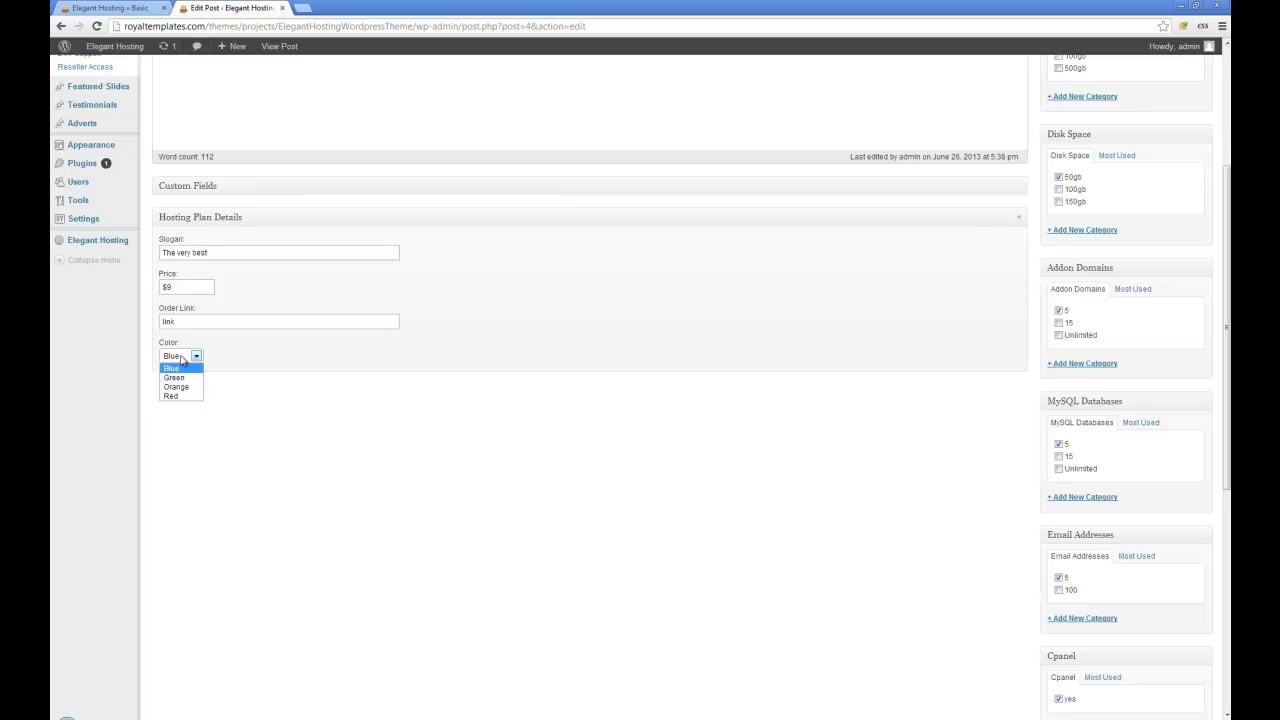
left_click(182, 360)
left_click_drag(229, 256, 148, 256)
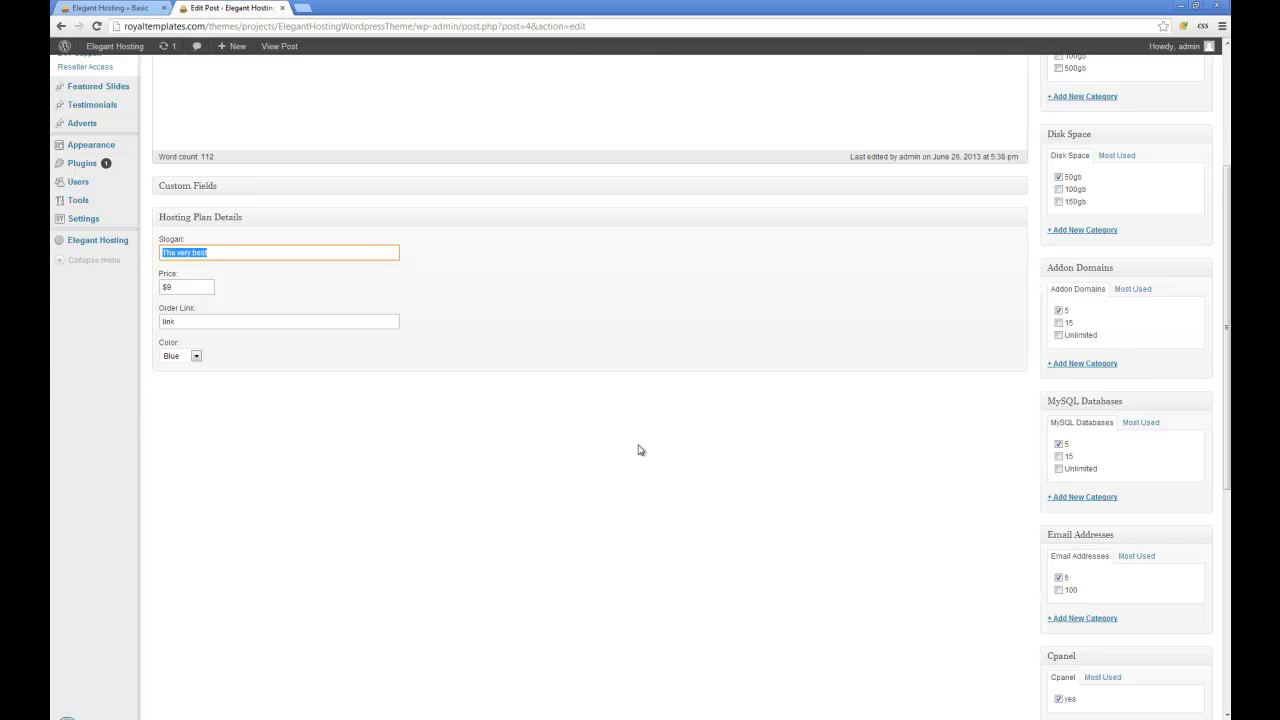
scroll(604, 455, "up", 3)
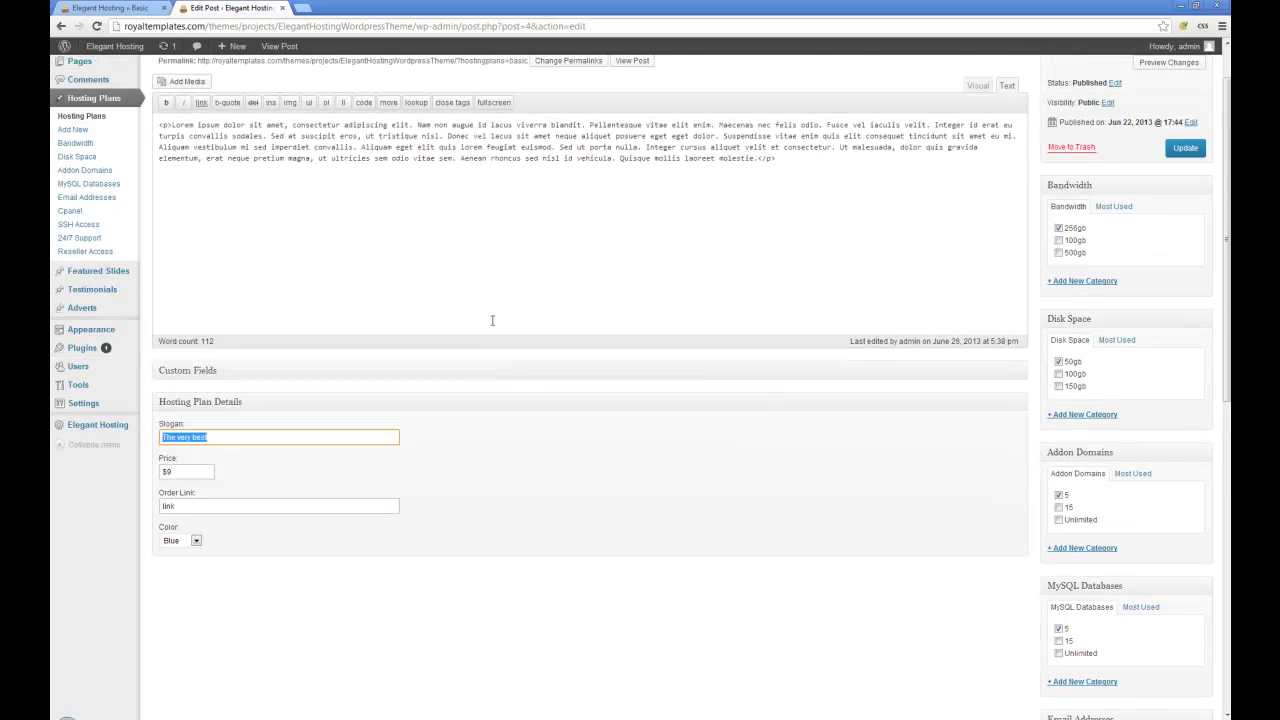
Step: Check the header and plan overview of the live Basic plan page, and return to the plan editor
left_click(117, 8)
scroll(305, 162, "up", 1)
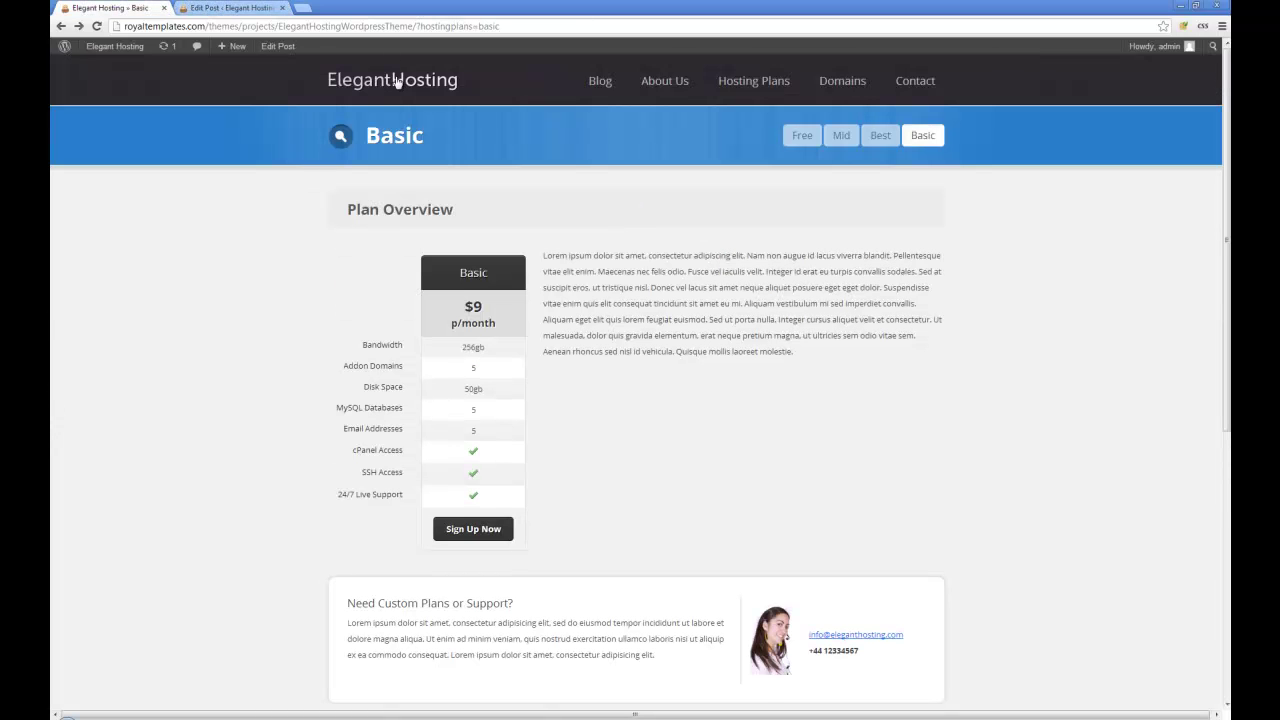
left_click(232, 8)
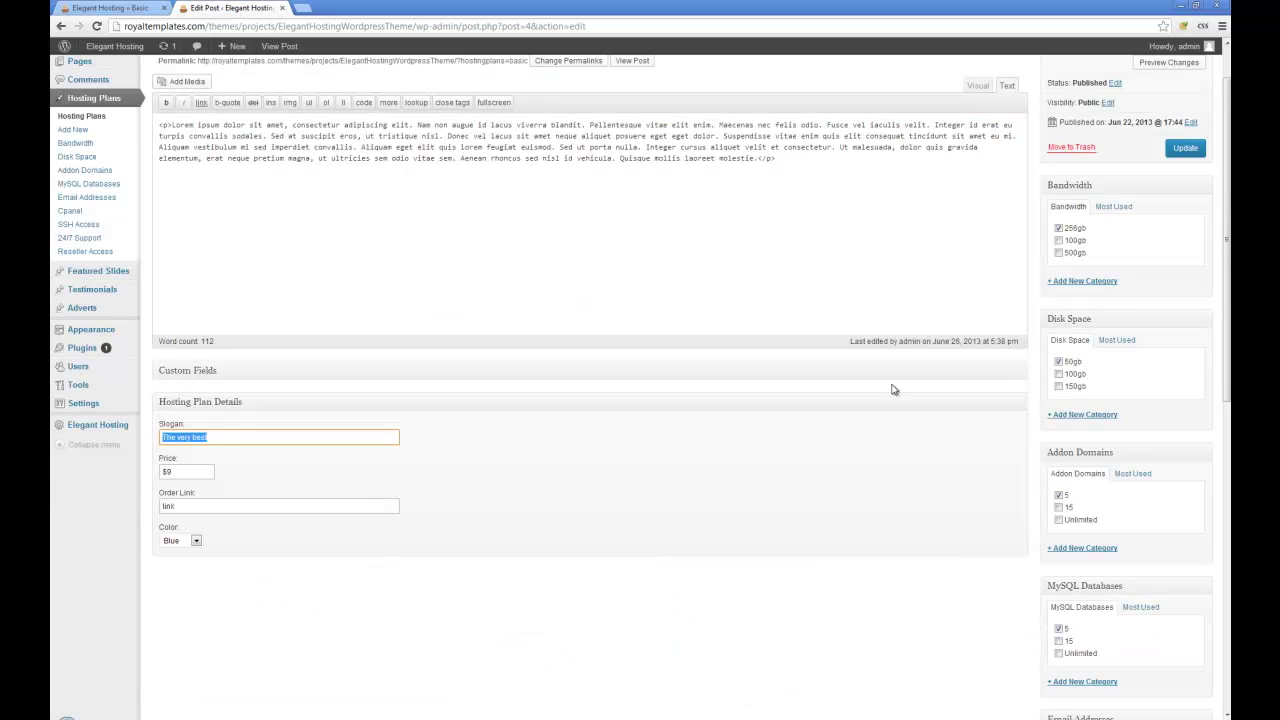
Step: Add a new Addon Domains category named 30 and make it the Basic plan's only addon domains selection
scroll(750, 310, "up", 1)
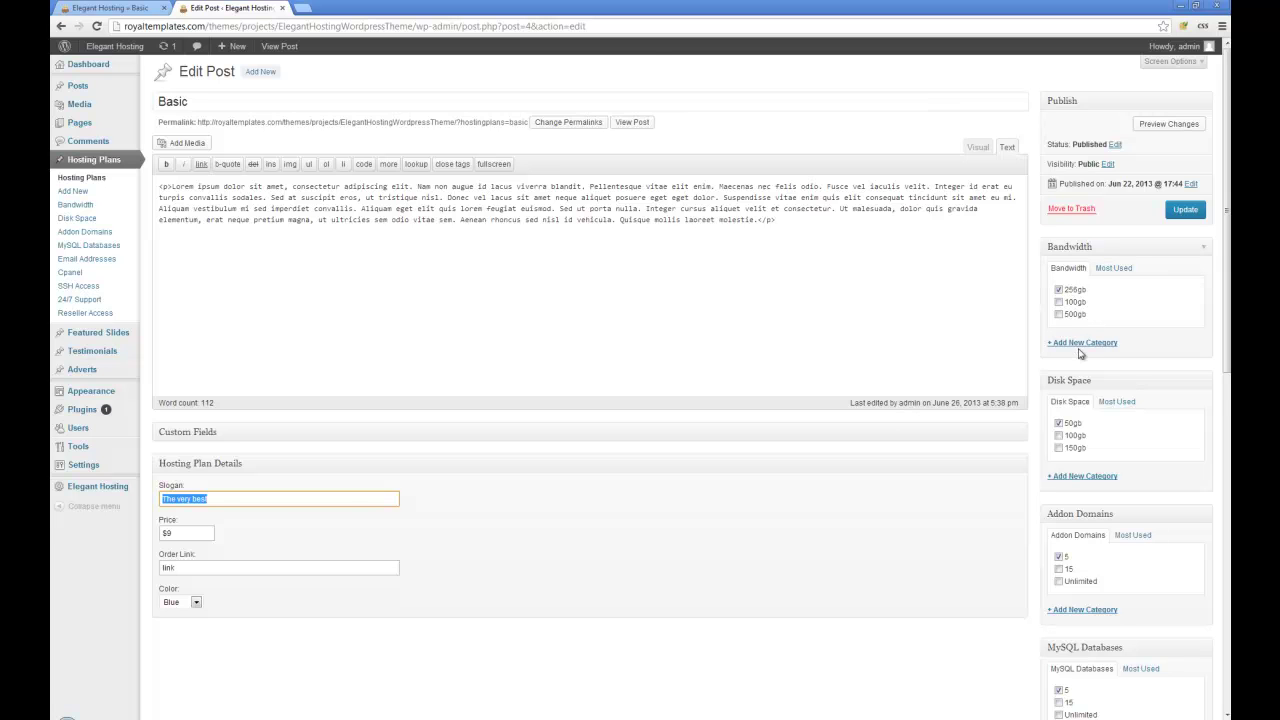
scroll(1097, 352, "down", 1)
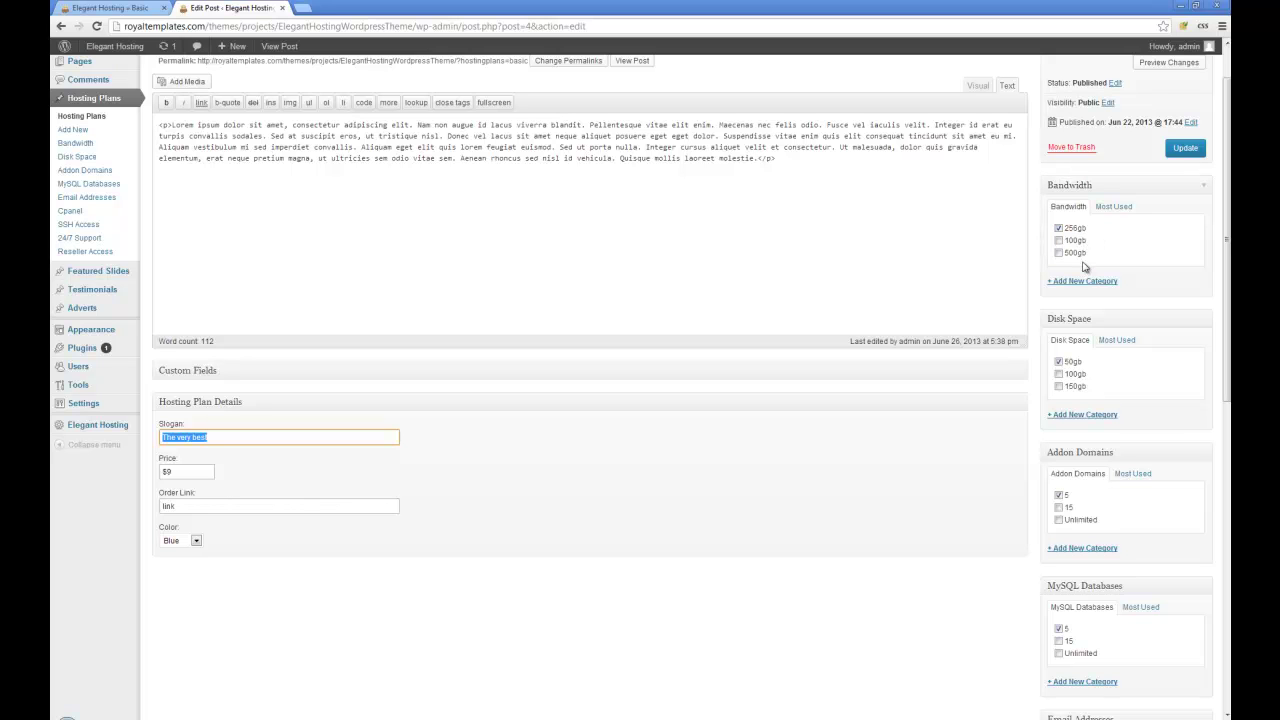
scroll(1102, 341, "down", 2)
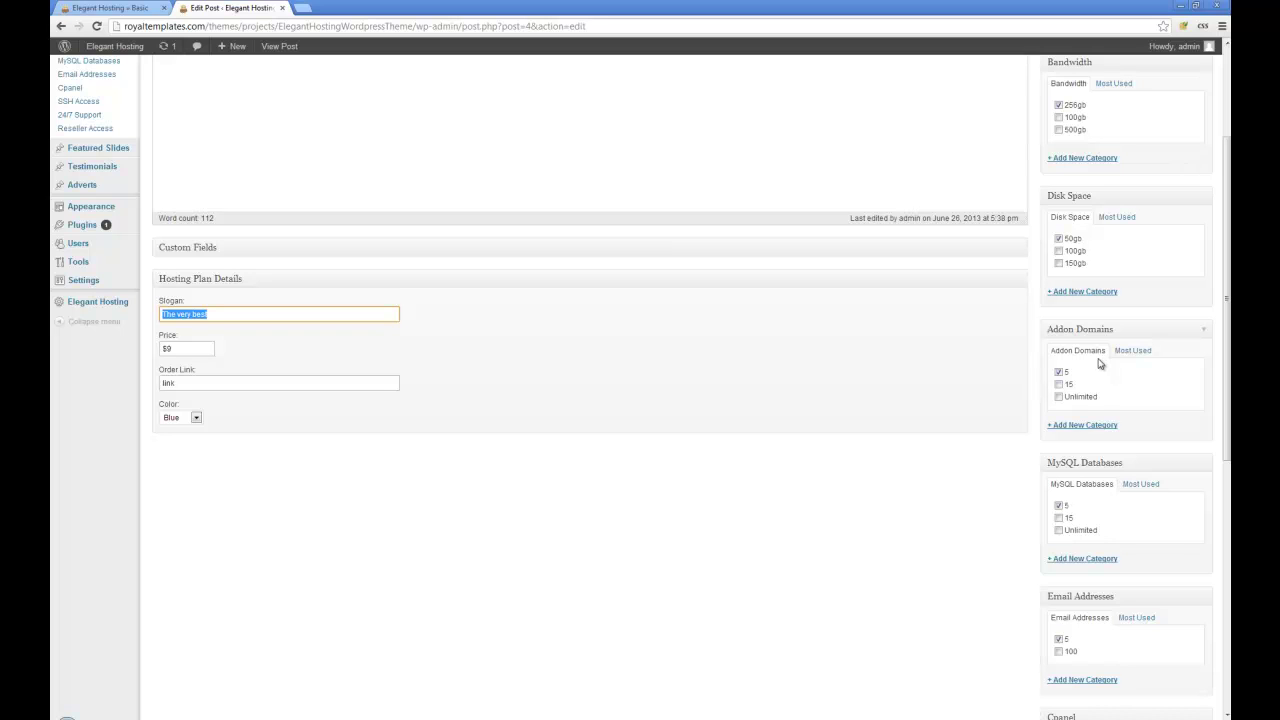
scroll(1100, 410, "down", 1)
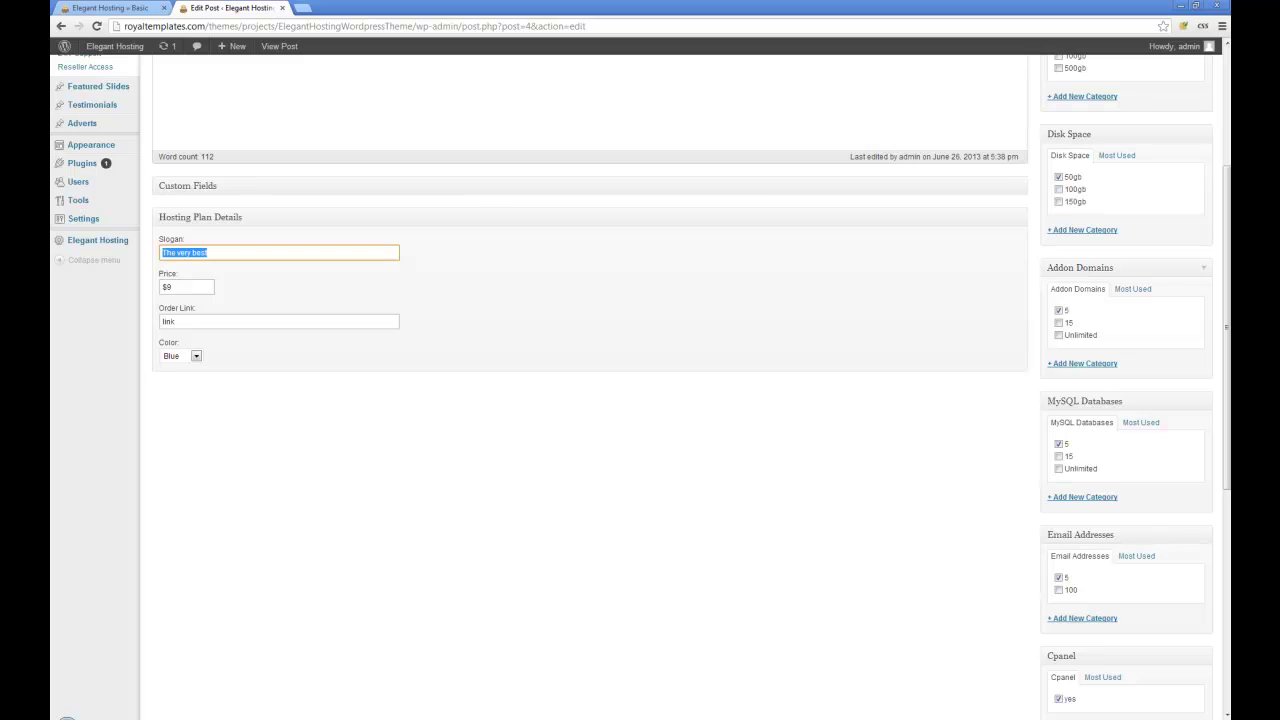
left_click(1089, 364)
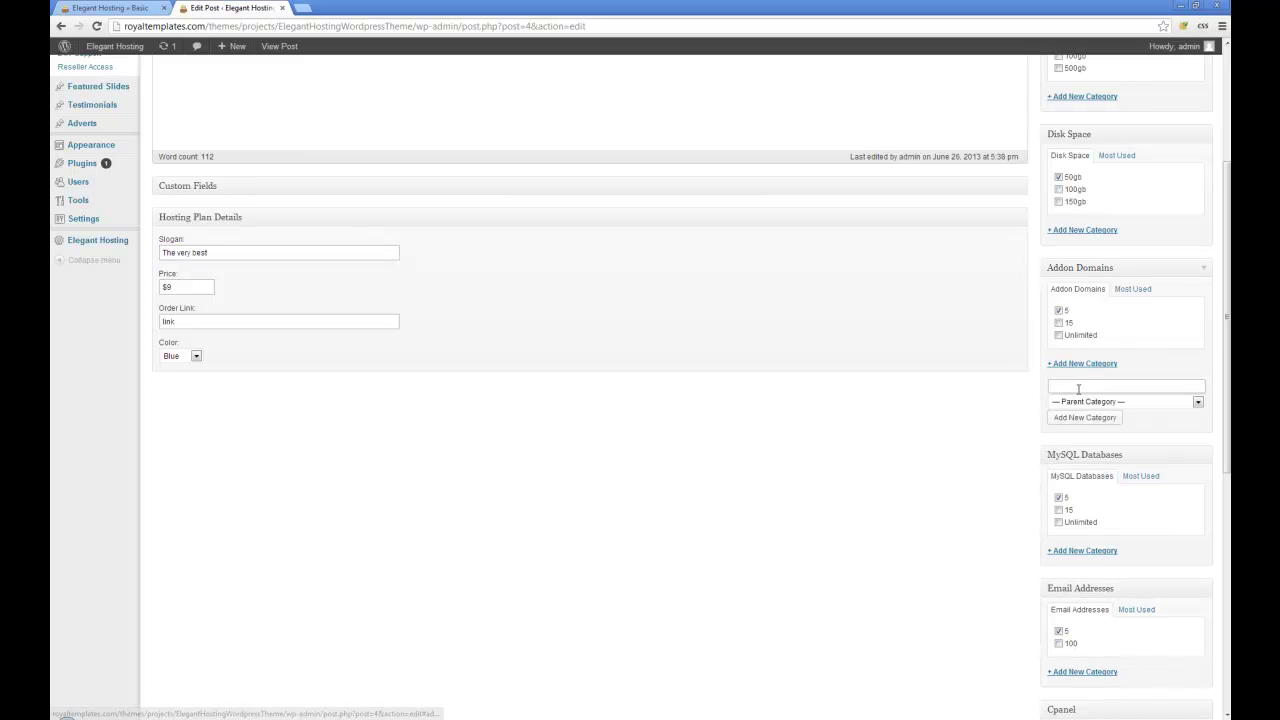
type("30")
left_click(1103, 419)
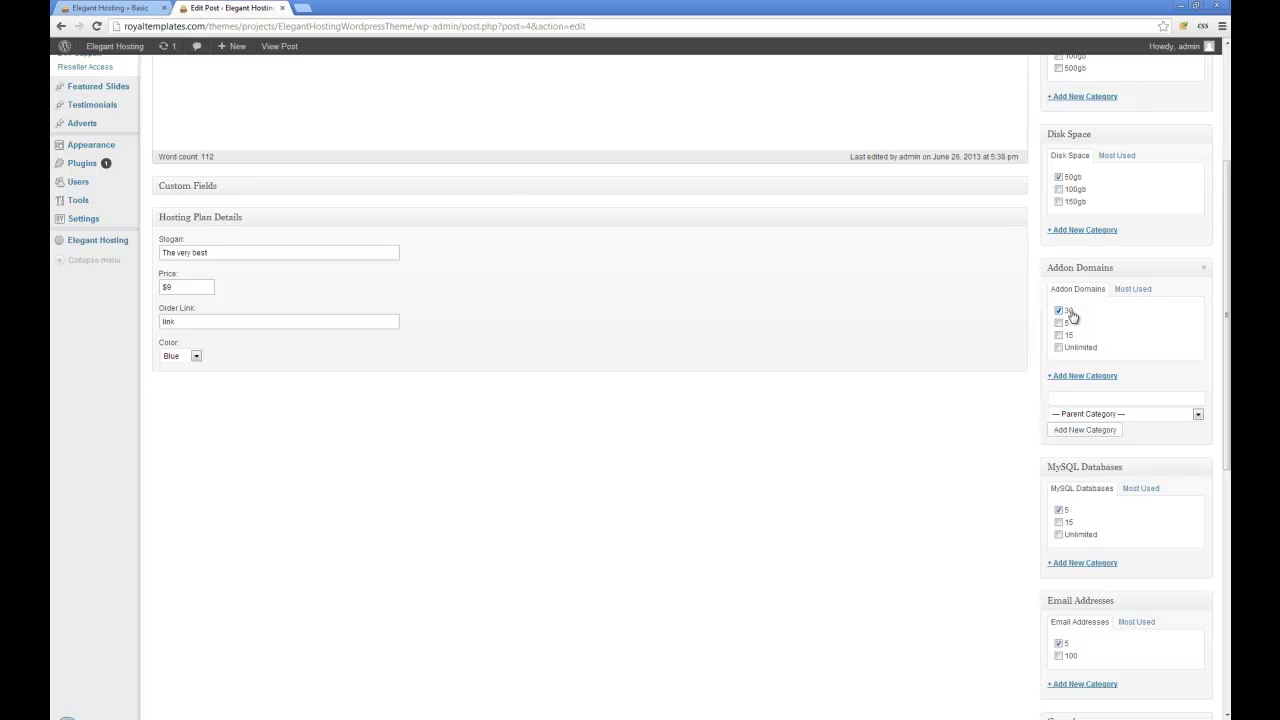
Step: Review the Basic plan's Email Addresses, Cpanel, SSH Access, 24/7 Support and Reseller Access categories
left_click_drag(1229, 228, 1226, 430)
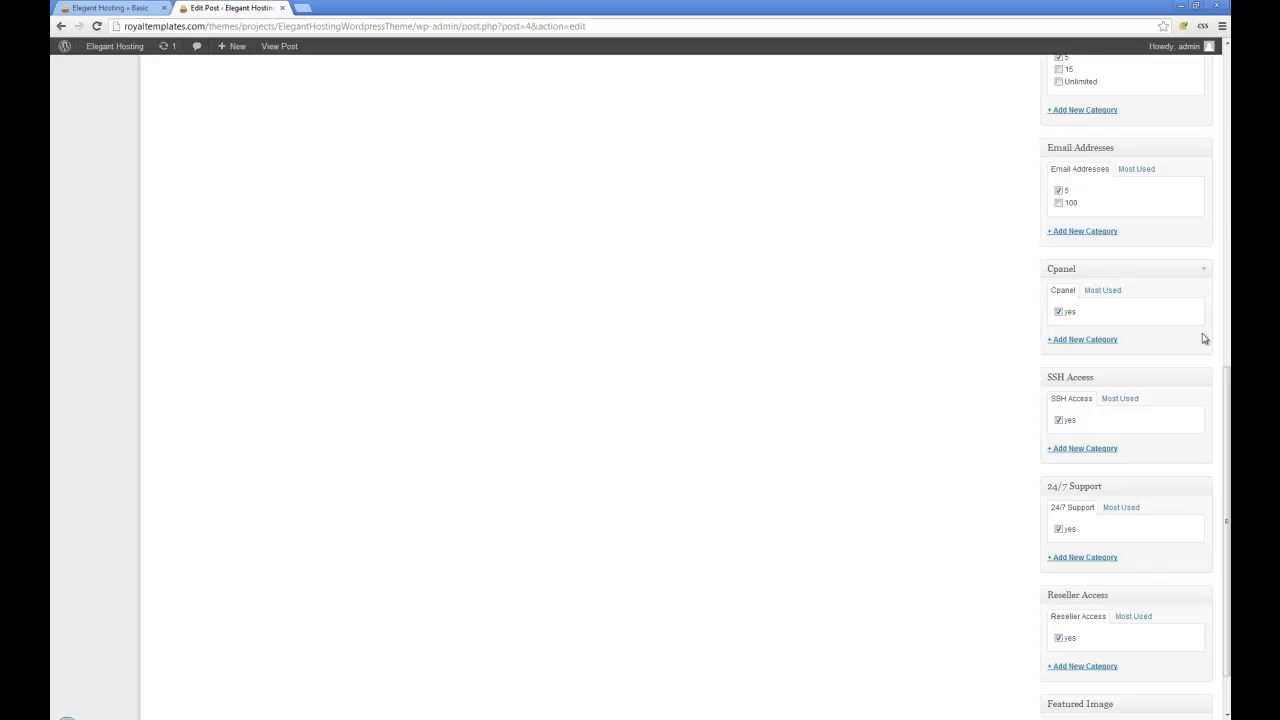
scroll(1150, 320, "down", 1)
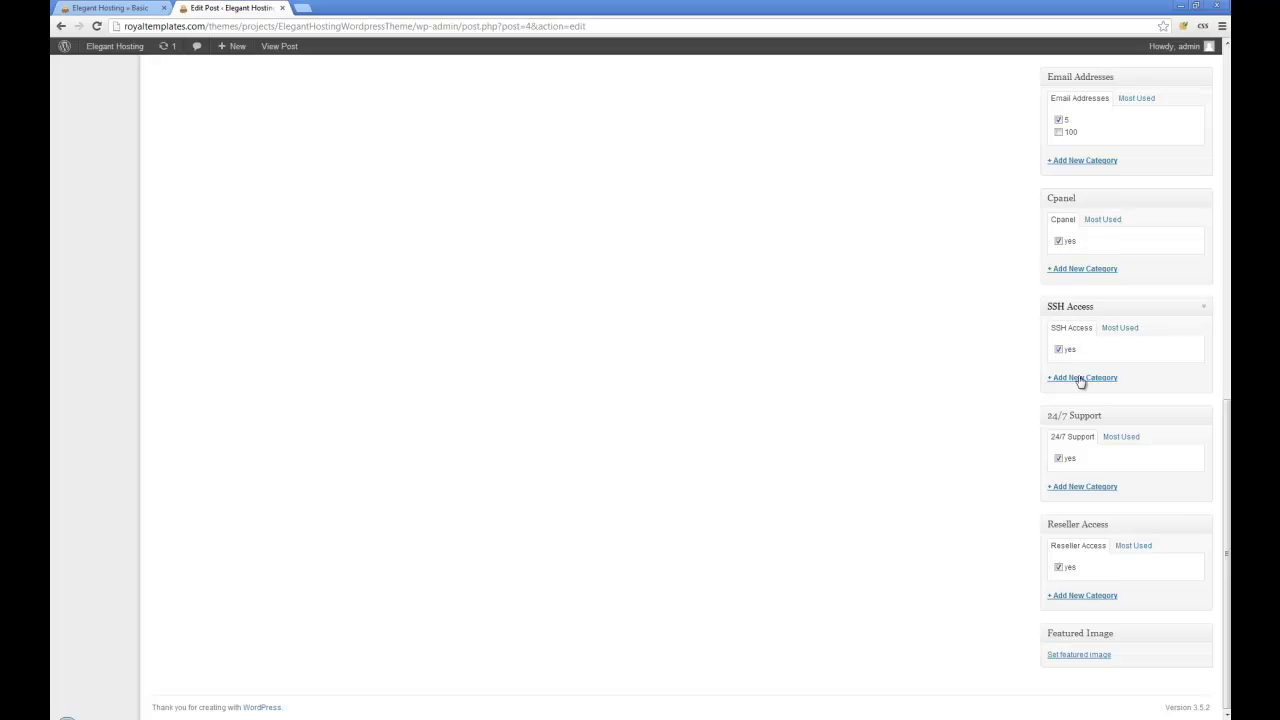
left_click_drag(1226, 552, 1226, 207)
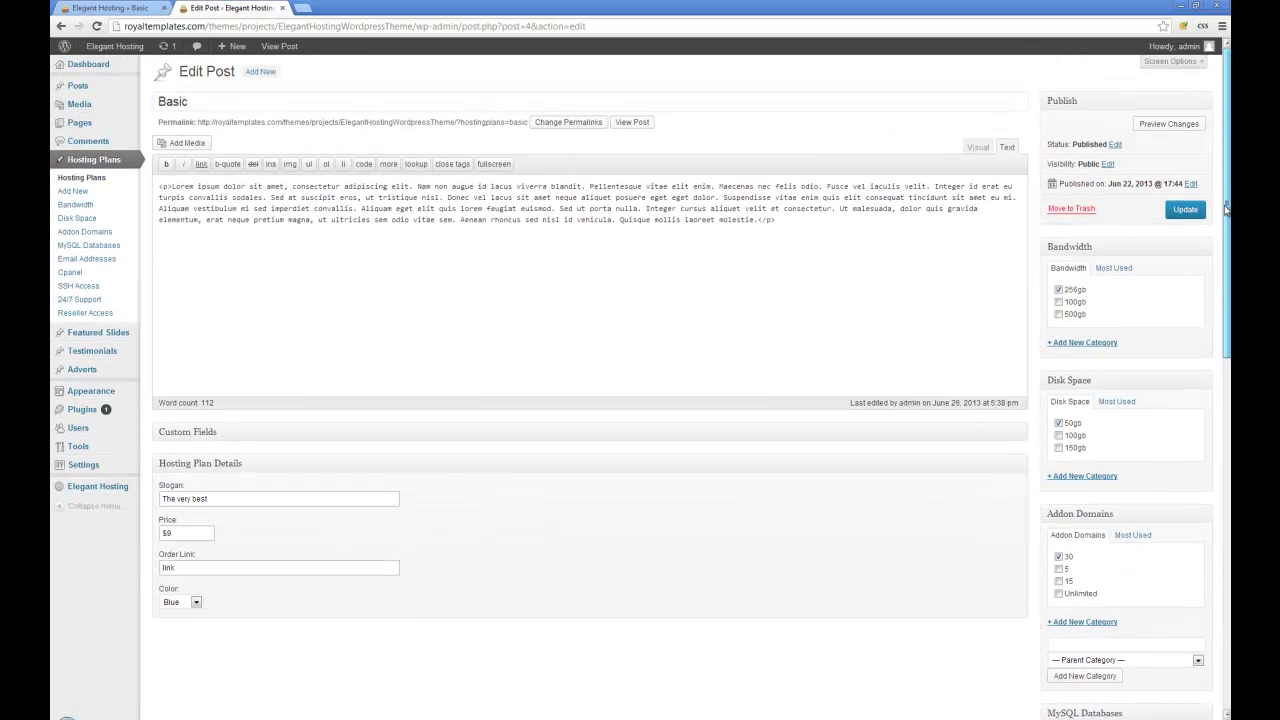
Step: Examine the plan pricing table on the site's home page, and return to the Basic plan's editor
left_click(108, 7)
left_click(385, 82)
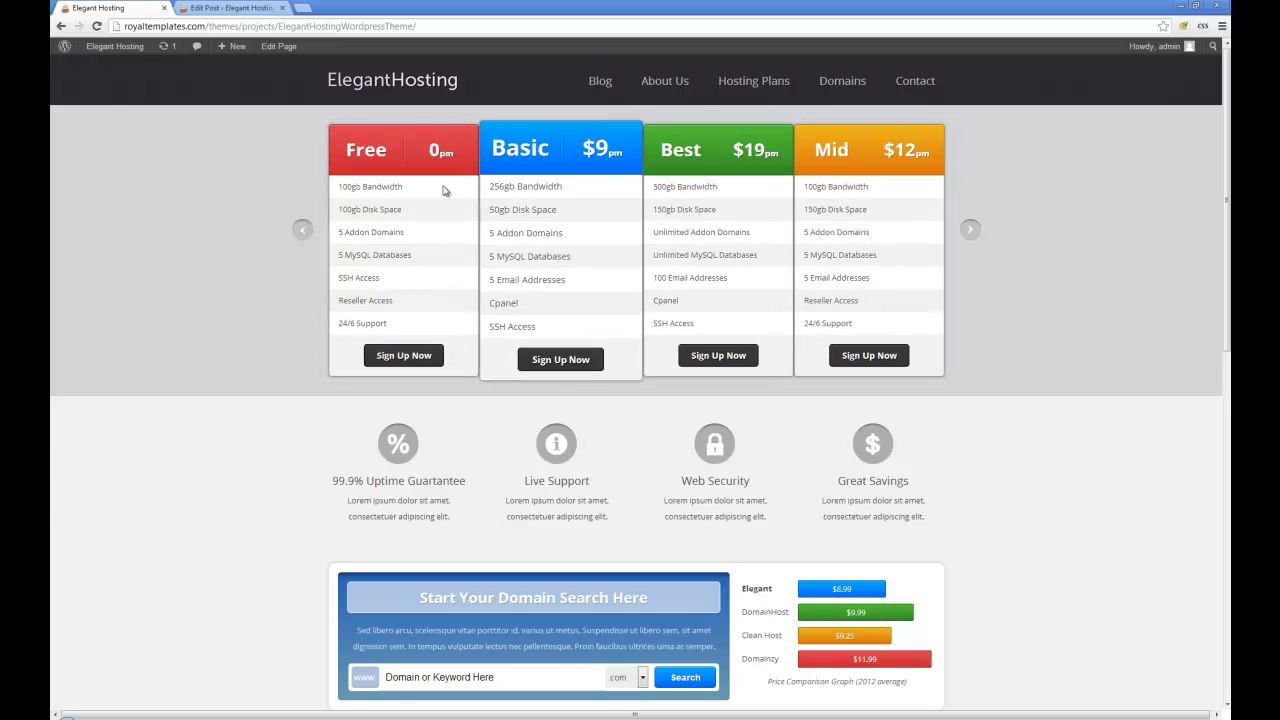
left_click(230, 7)
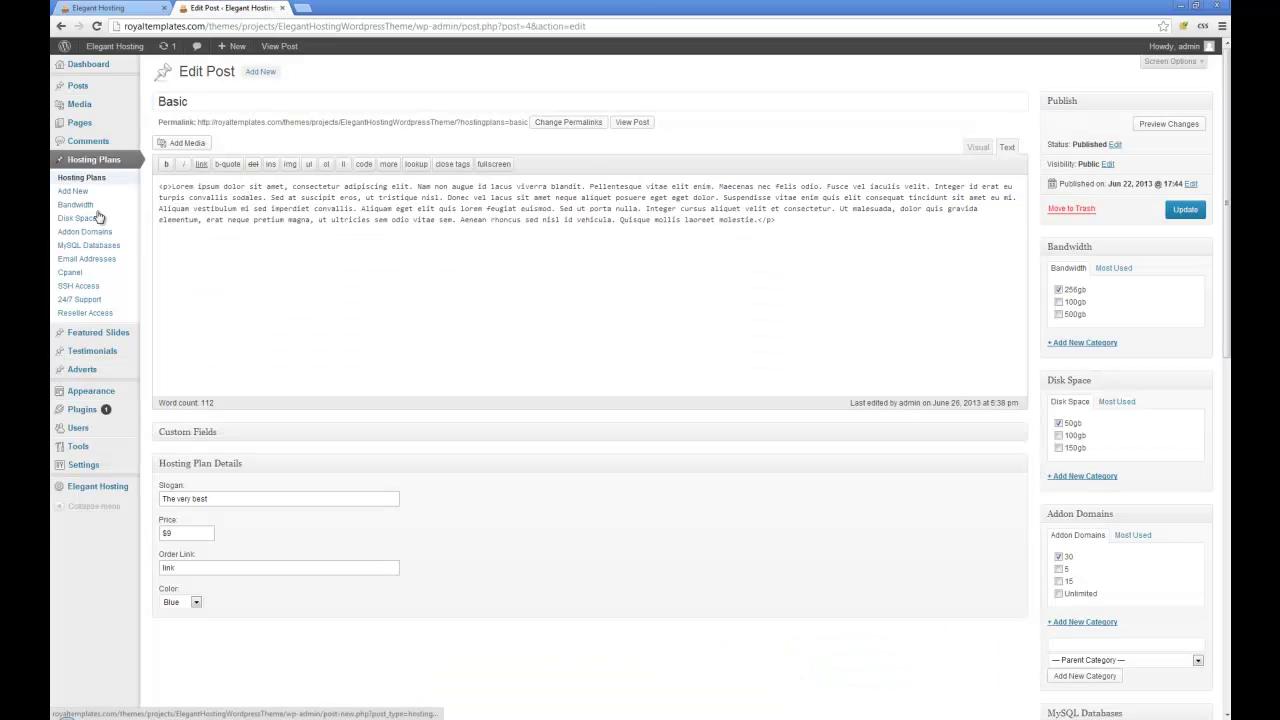
Step: Open Slide Two from the featured slides and examine its text, four plan selections and highlighted-plan option
left_click(89, 336)
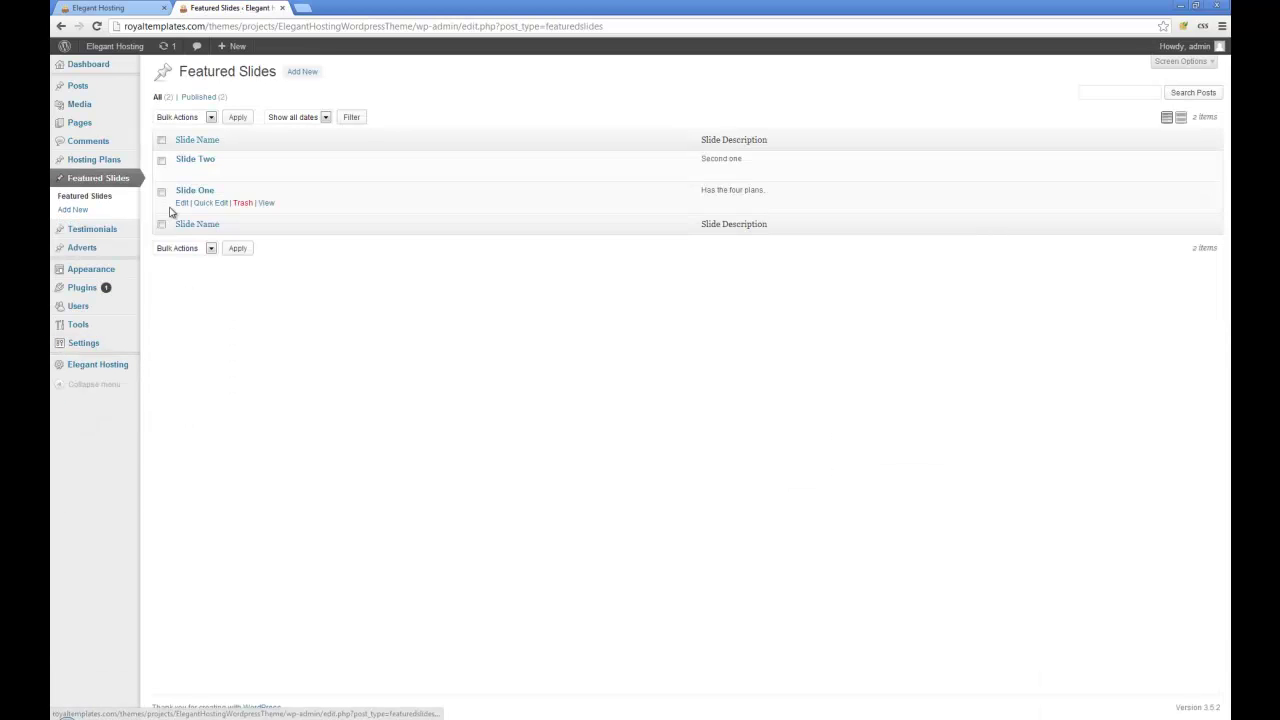
left_click(193, 162)
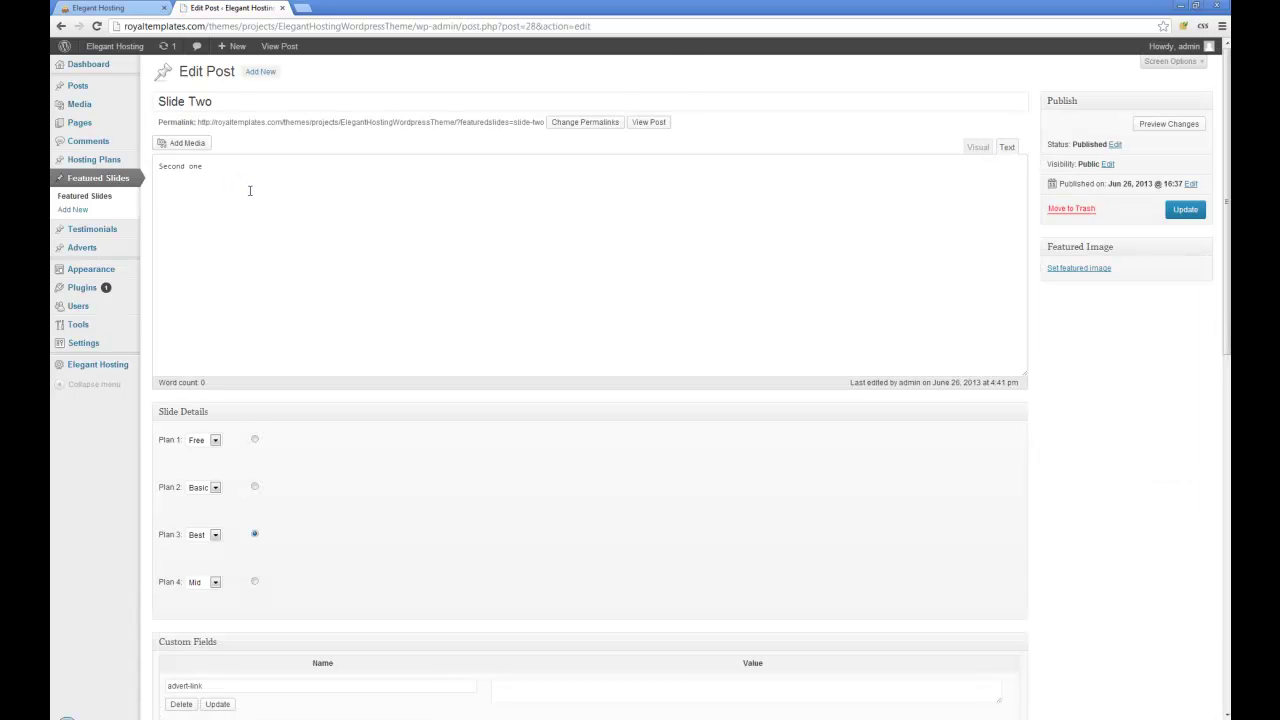
scroll(270, 195, "down", 1)
scroll(304, 203, "up", 1)
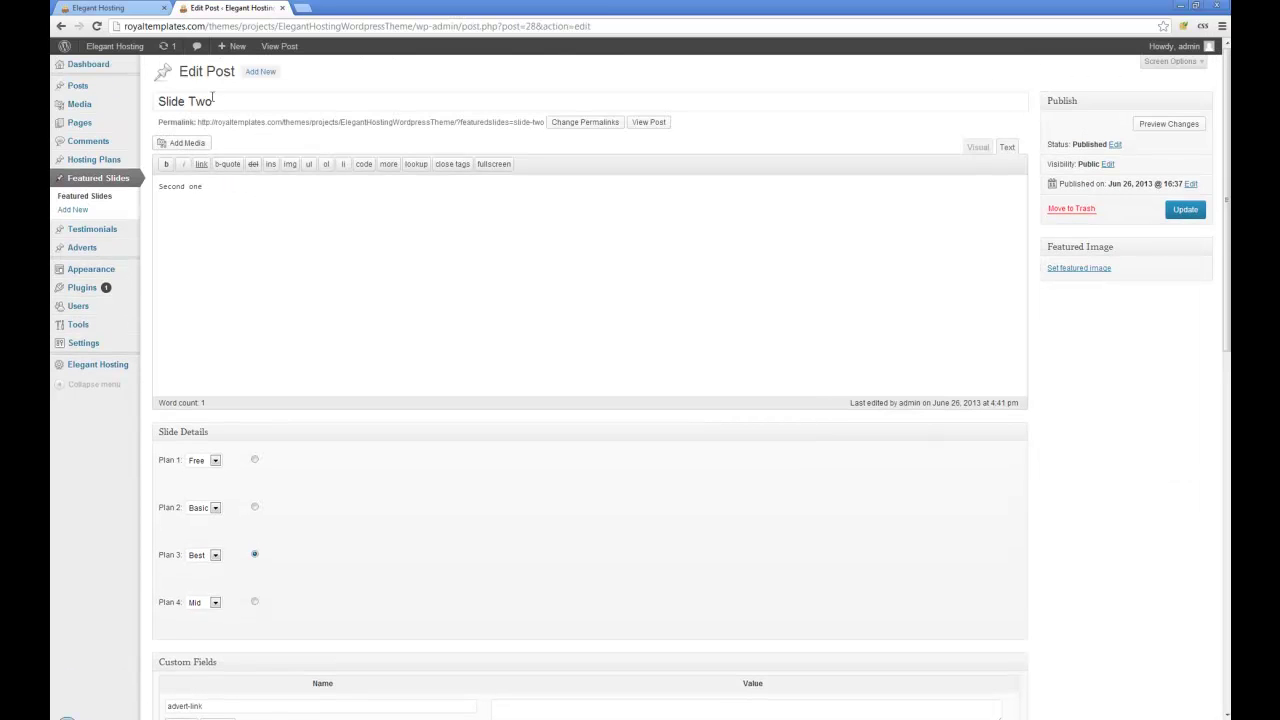
scroll(300, 235, "down", 4)
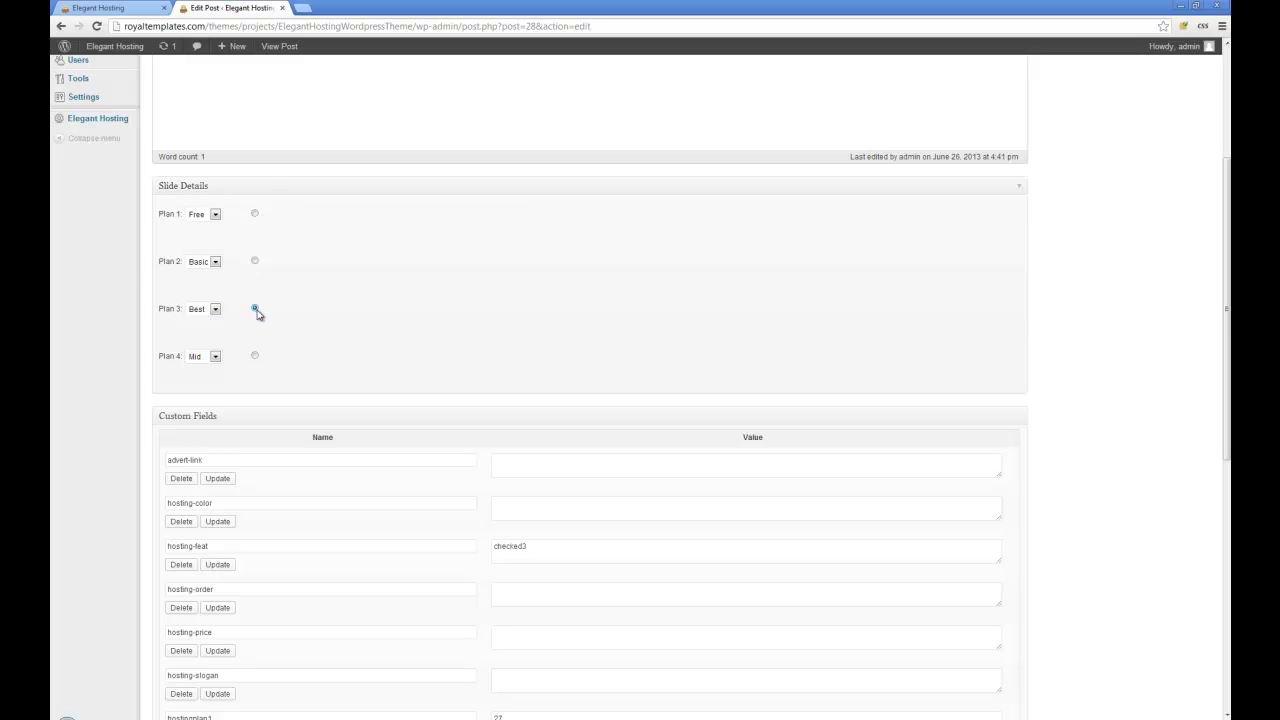
Step: Reload the live home page, compare its featured plan slider with Slide Two's plan settings, and return to the slide editor
left_click(95, 8)
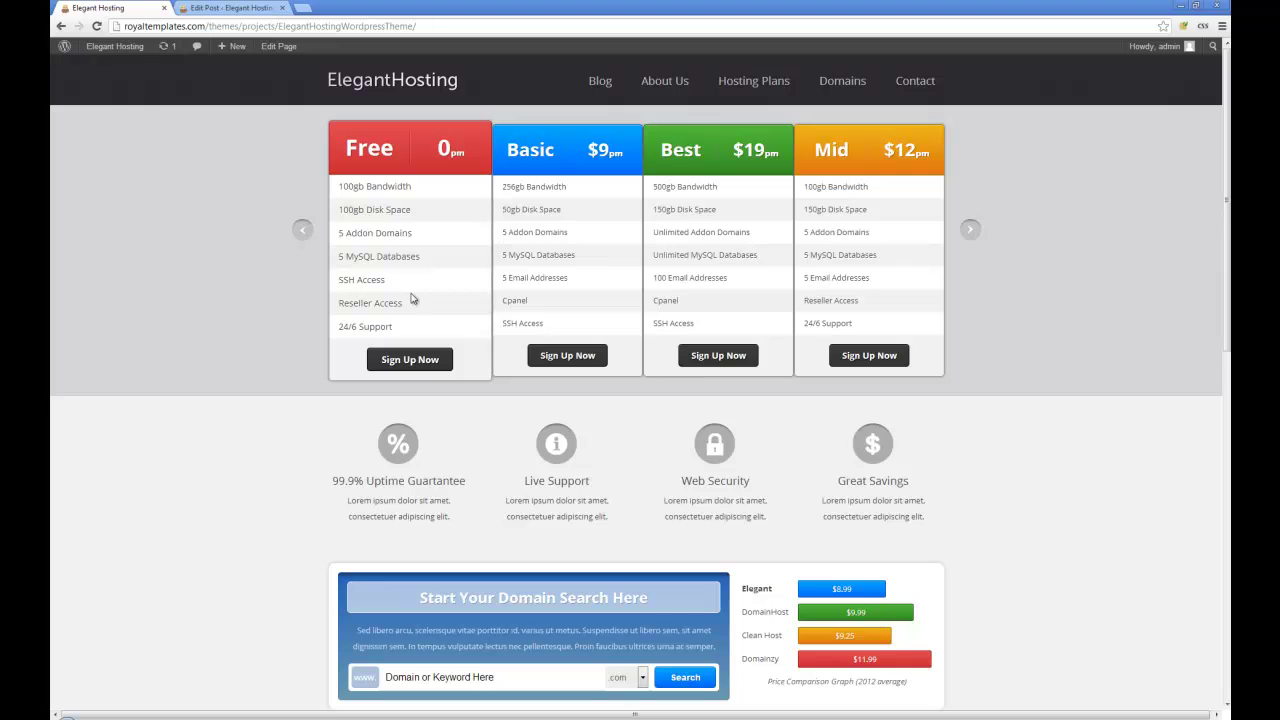
left_click(97, 26)
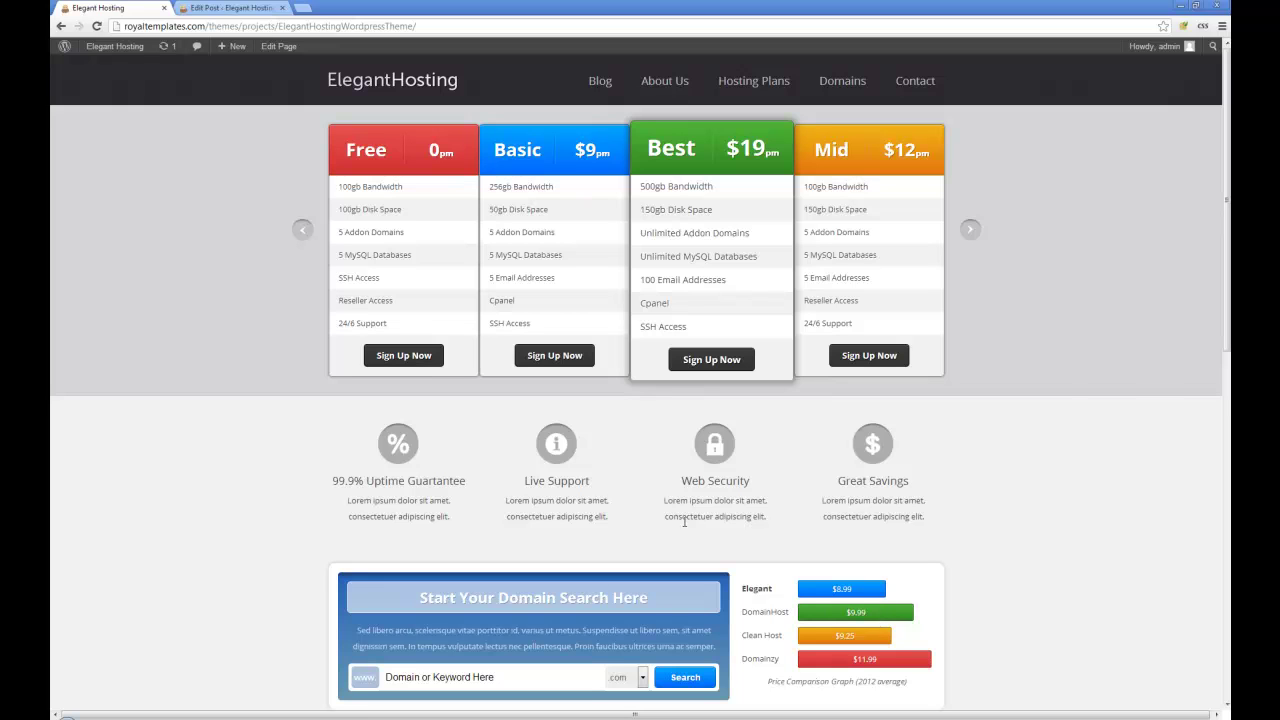
left_click(230, 8)
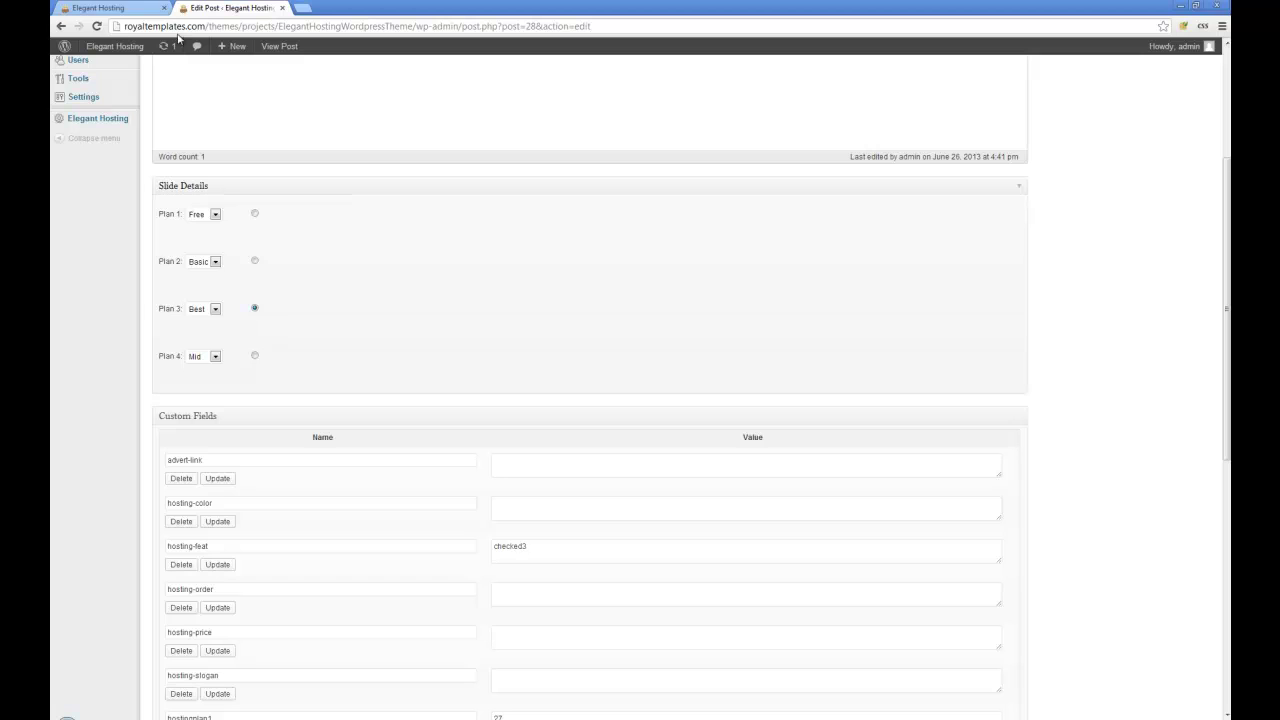
left_click(118, 8)
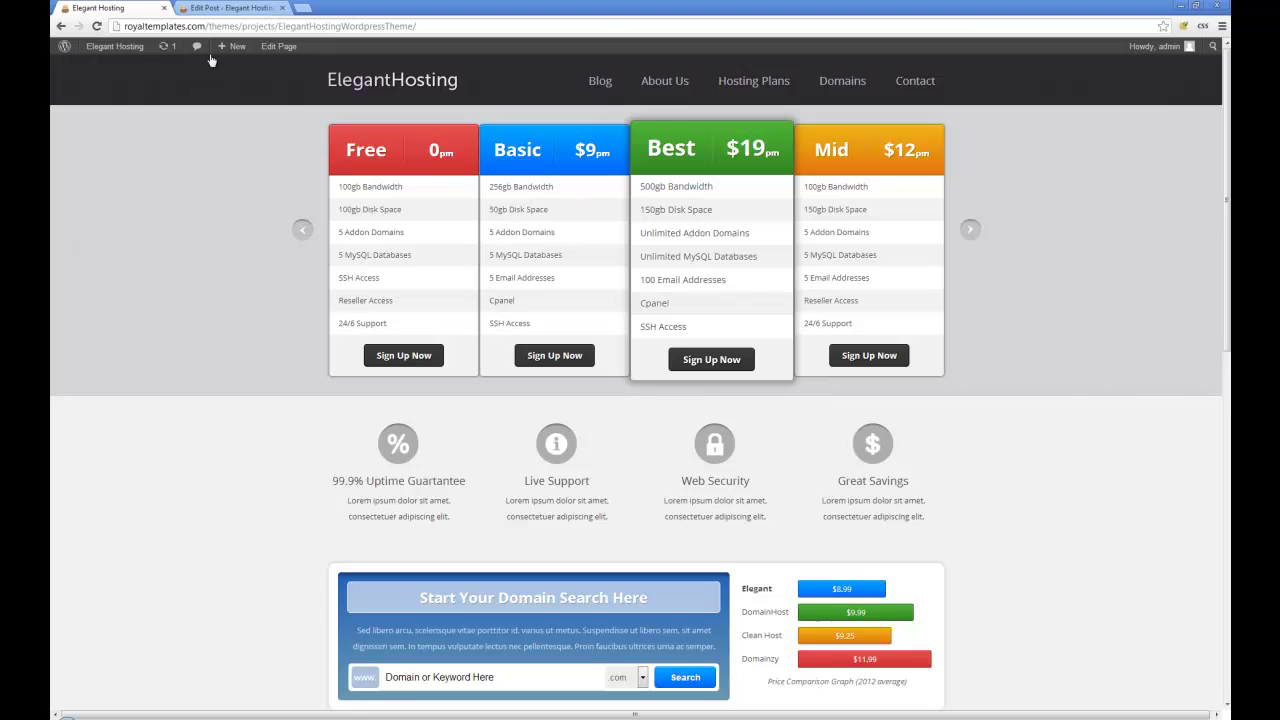
left_click(230, 8)
scroll(463, 452, "up", 3)
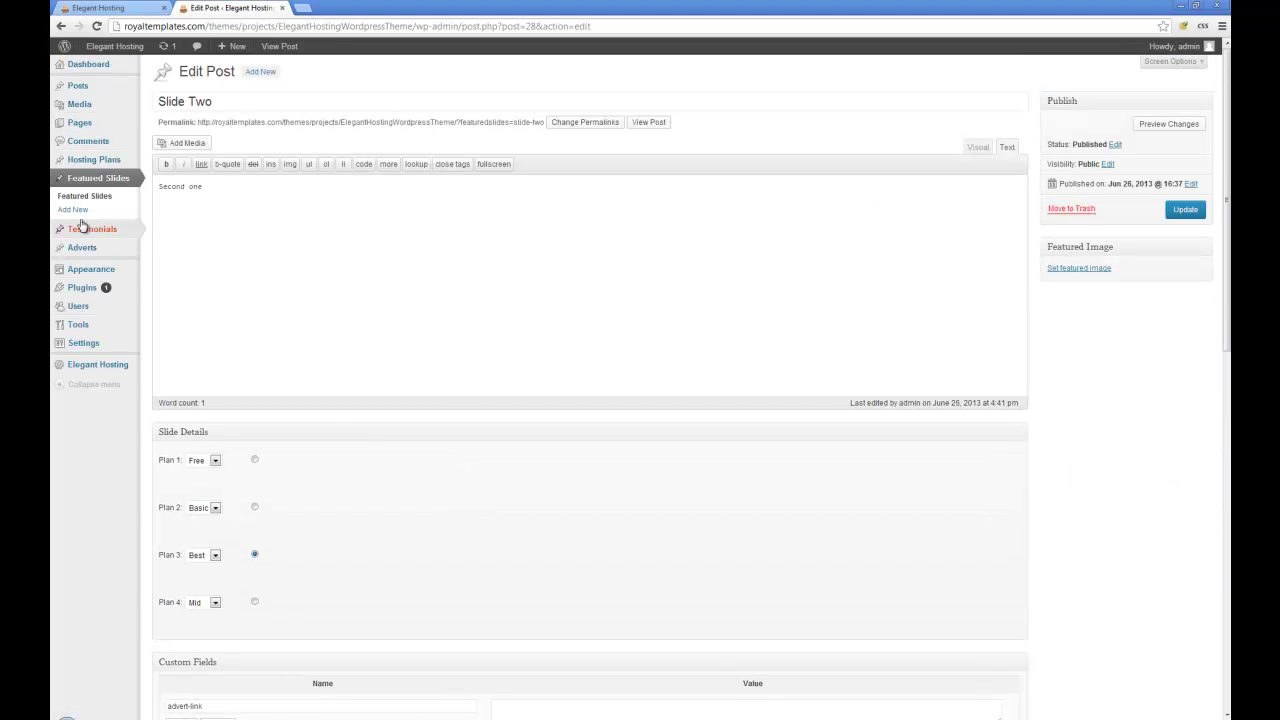
Step: Open the "Great Service" testimonial and review its title, full text, Name and Company fields
mouse_move(100, 240)
mouse_move(88, 171)
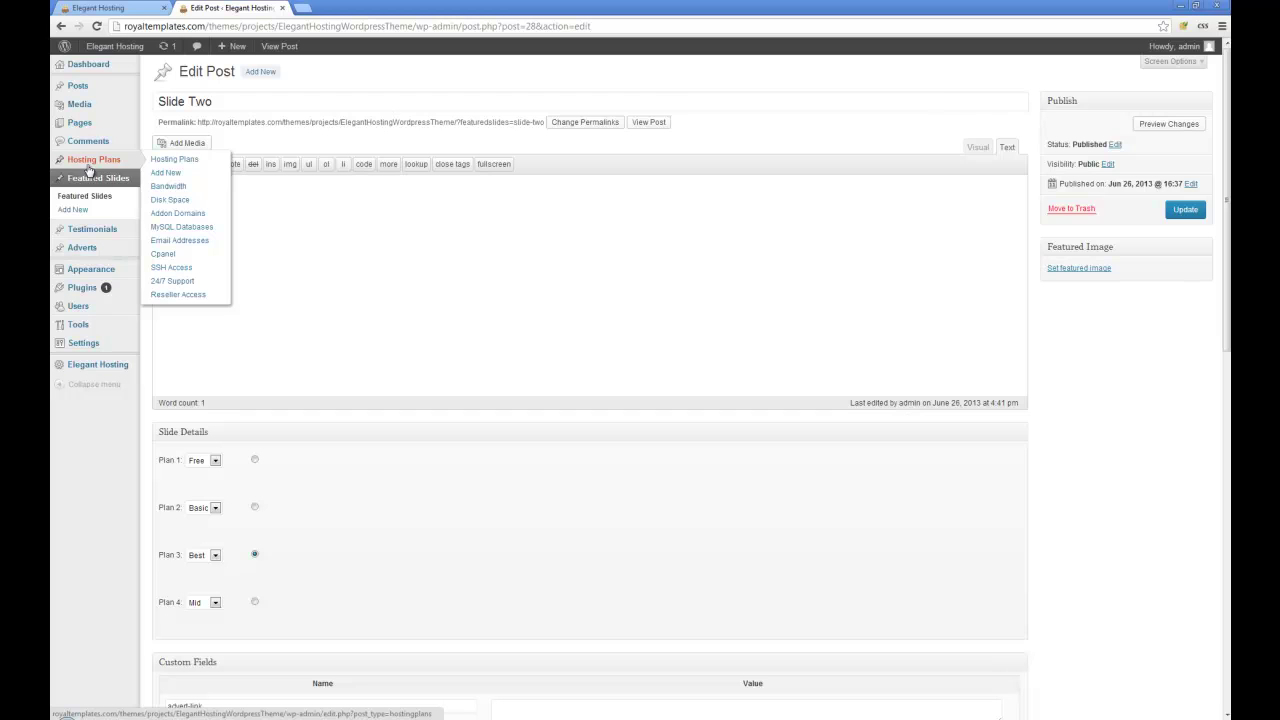
mouse_move(111, 239)
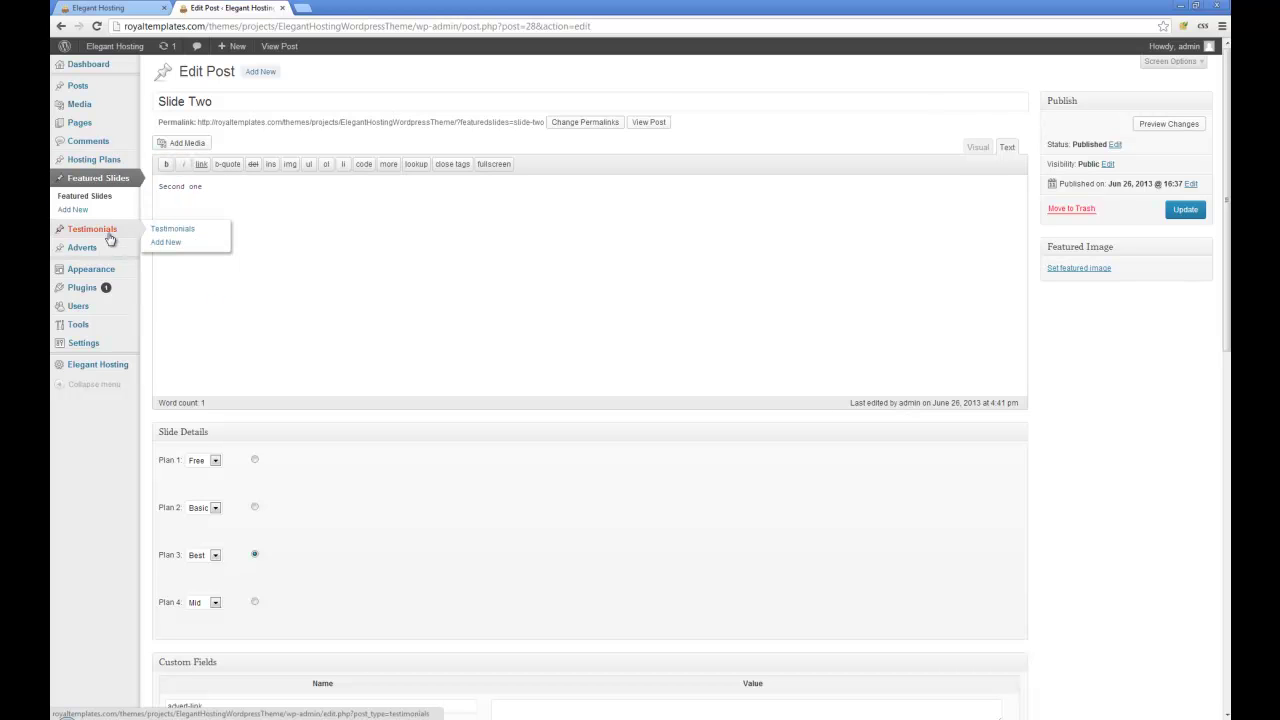
left_click(108, 238)
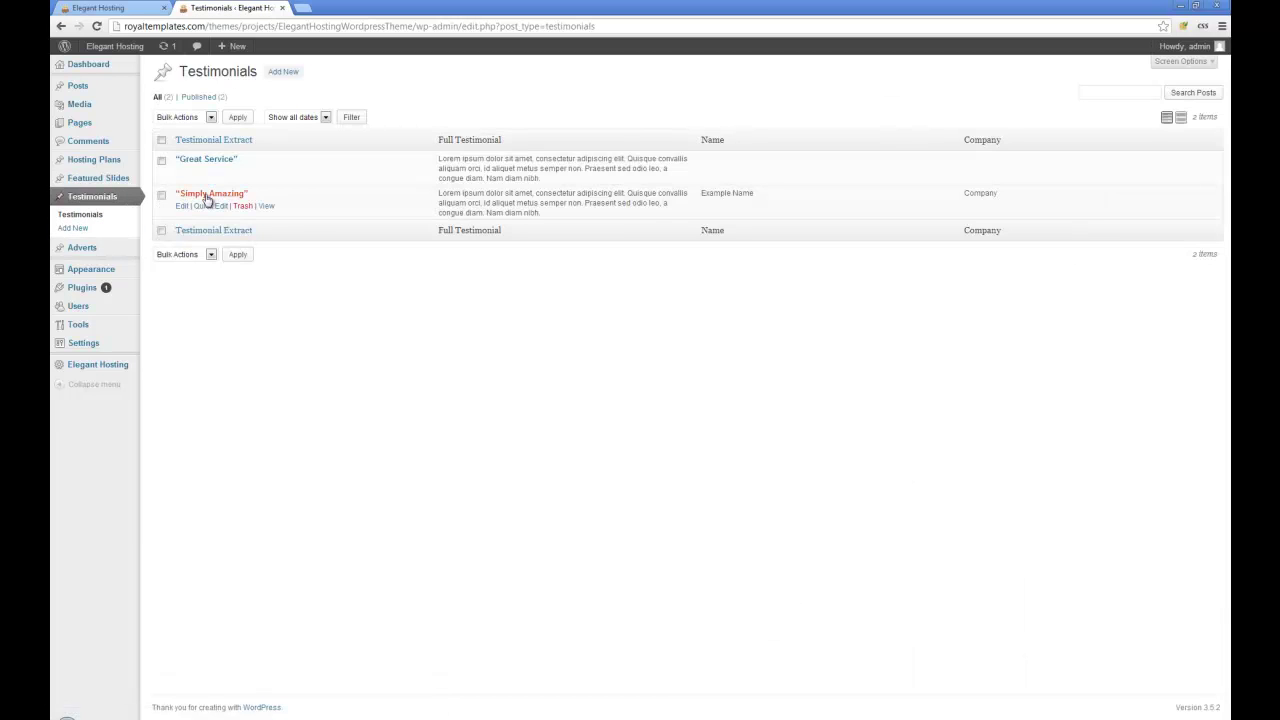
left_click(198, 160)
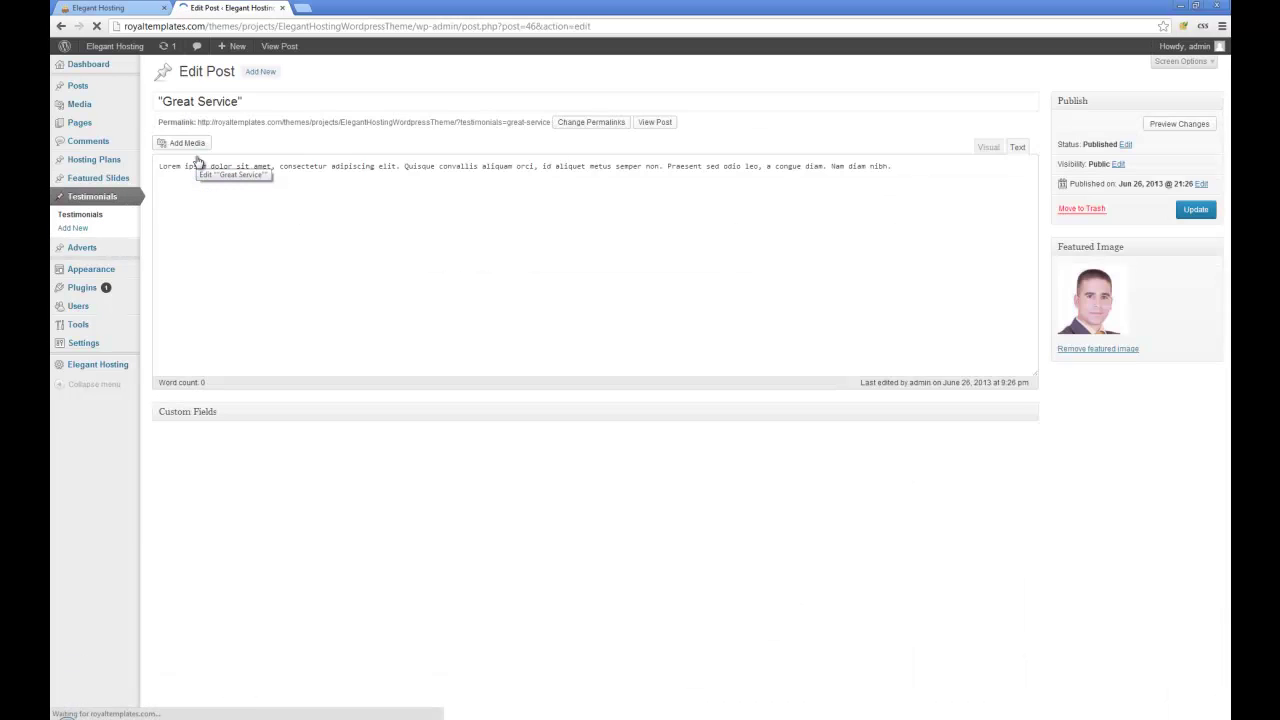
double_click(253, 104)
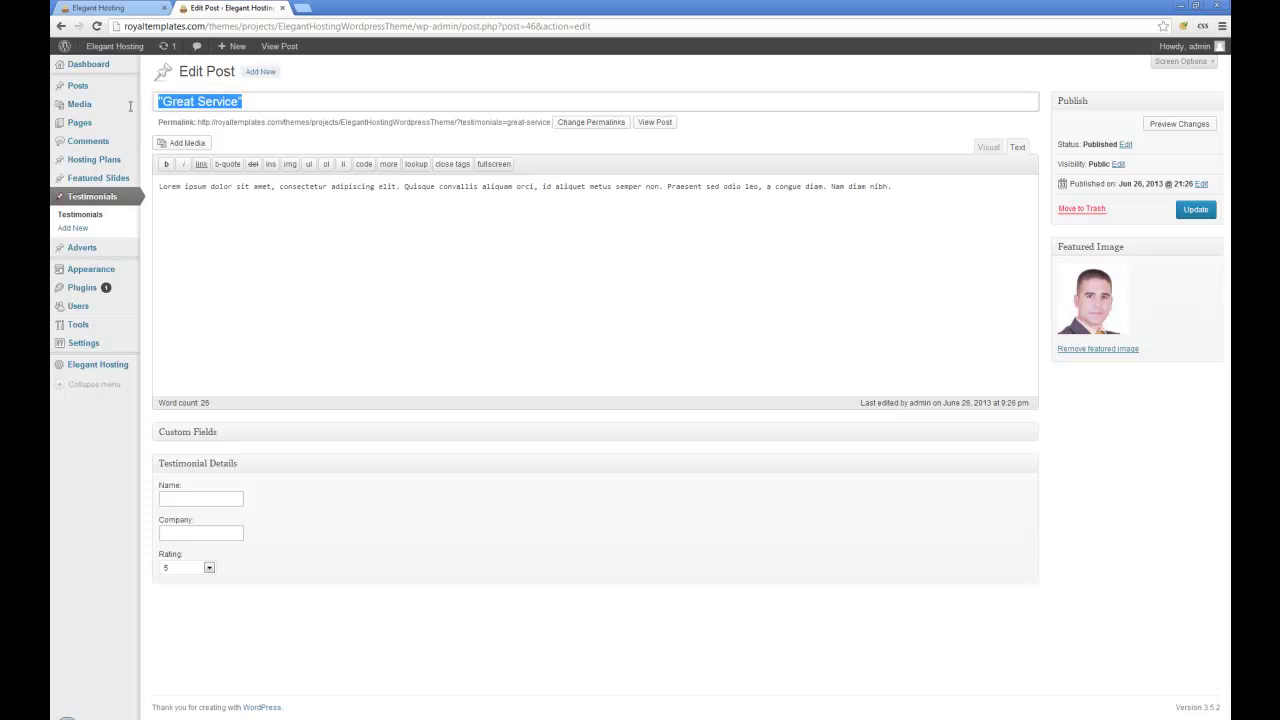
left_click(318, 188)
left_click_drag(227, 198, 569, 188)
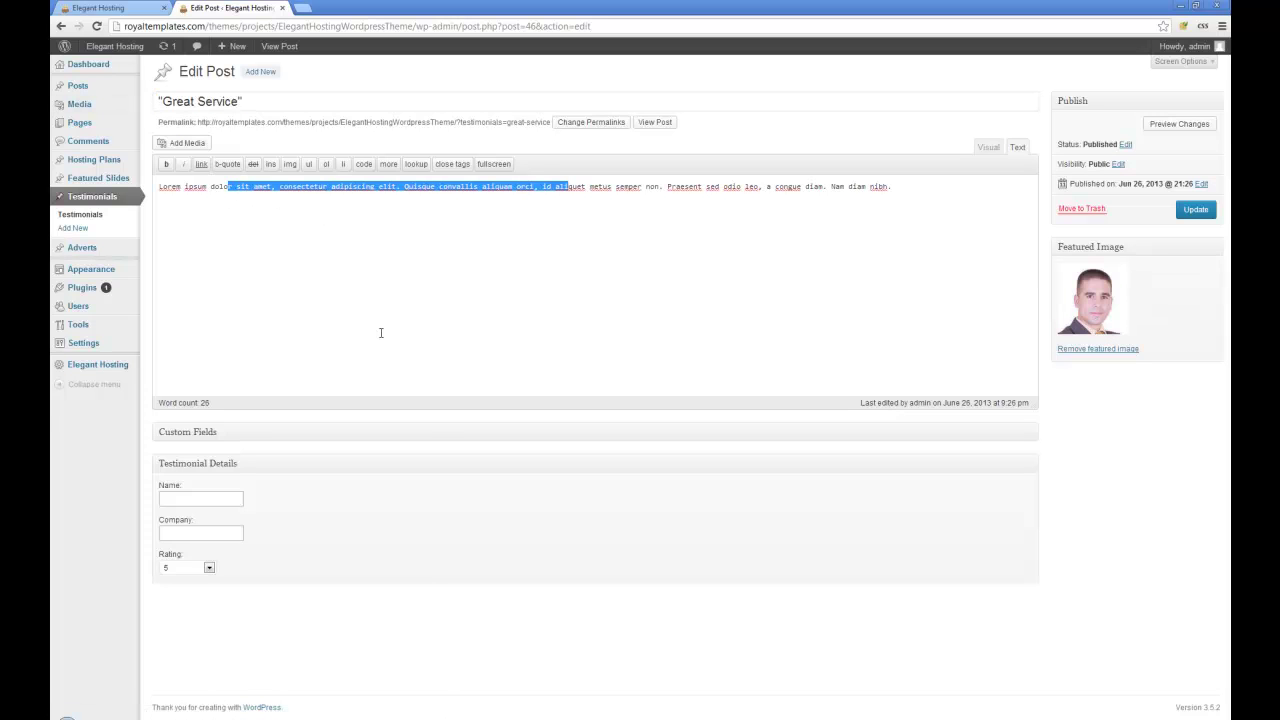
left_click(195, 497)
left_click(192, 532)
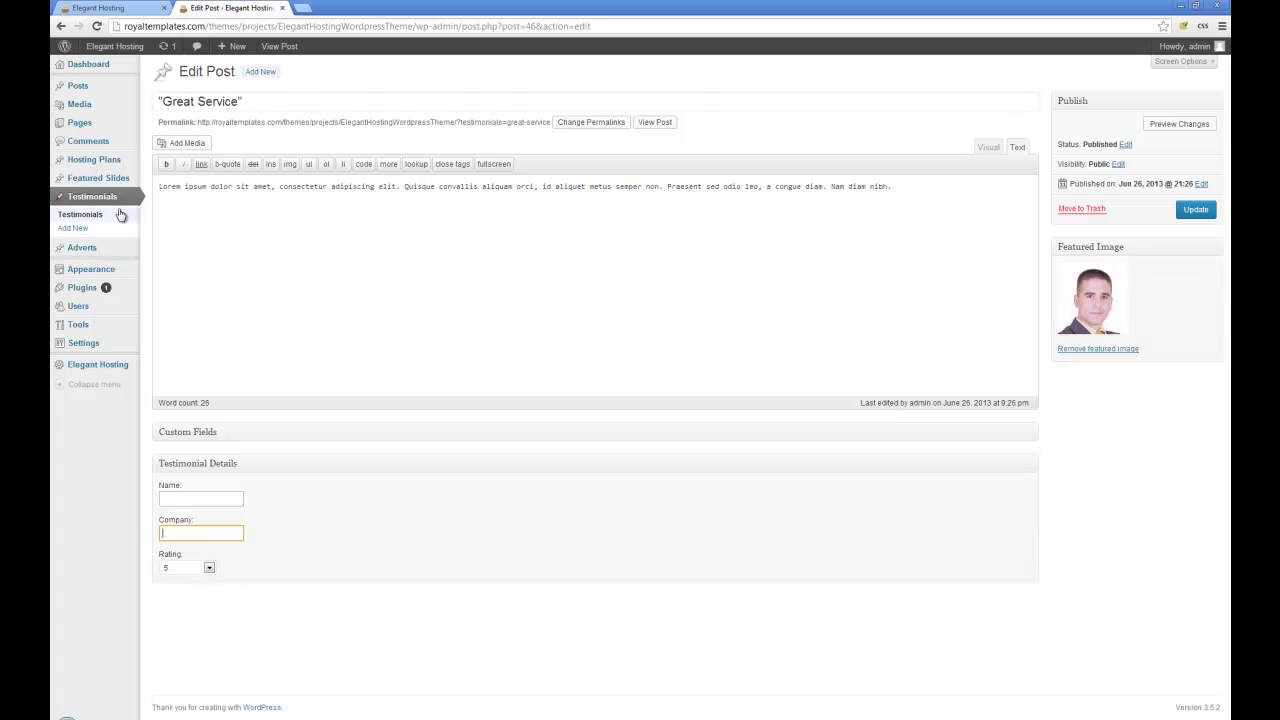
Step: Open the advert Five for editing, and view the Client Testimonials and Key Clients sections on the live home page
left_click(95, 249)
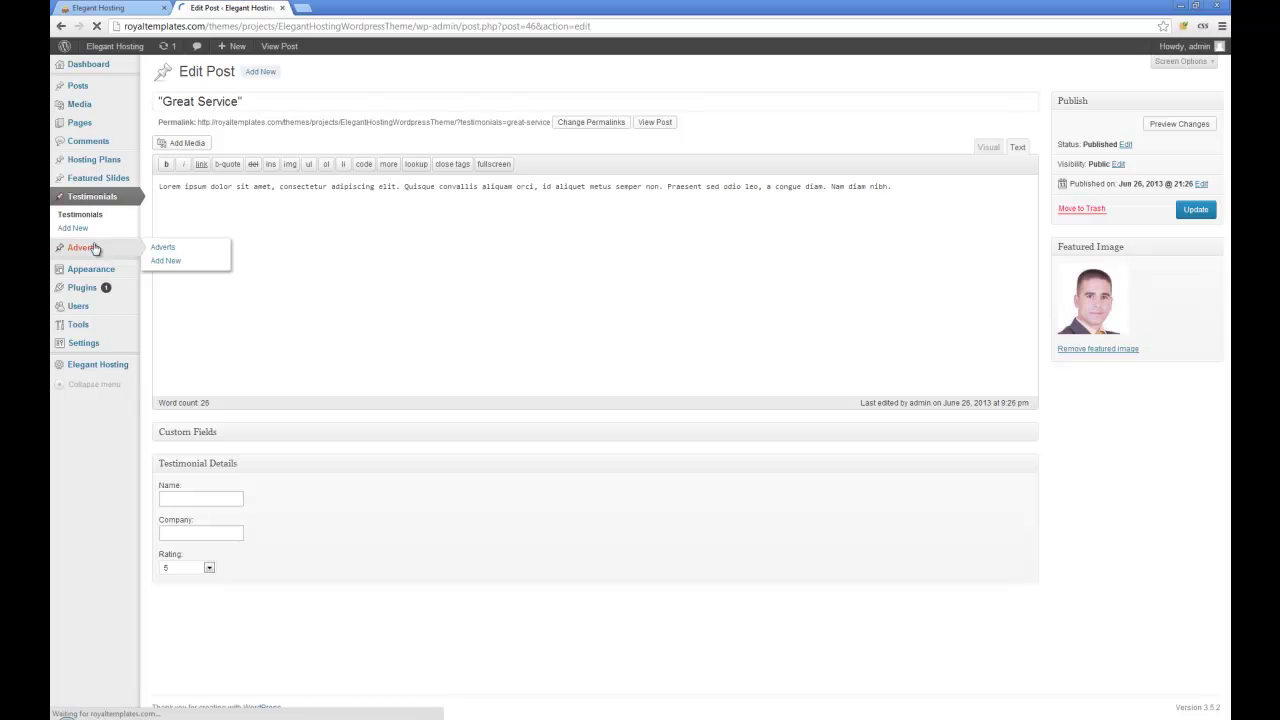
left_click(185, 165)
left_click(100, 8)
scroll(277, 338, "down", 6)
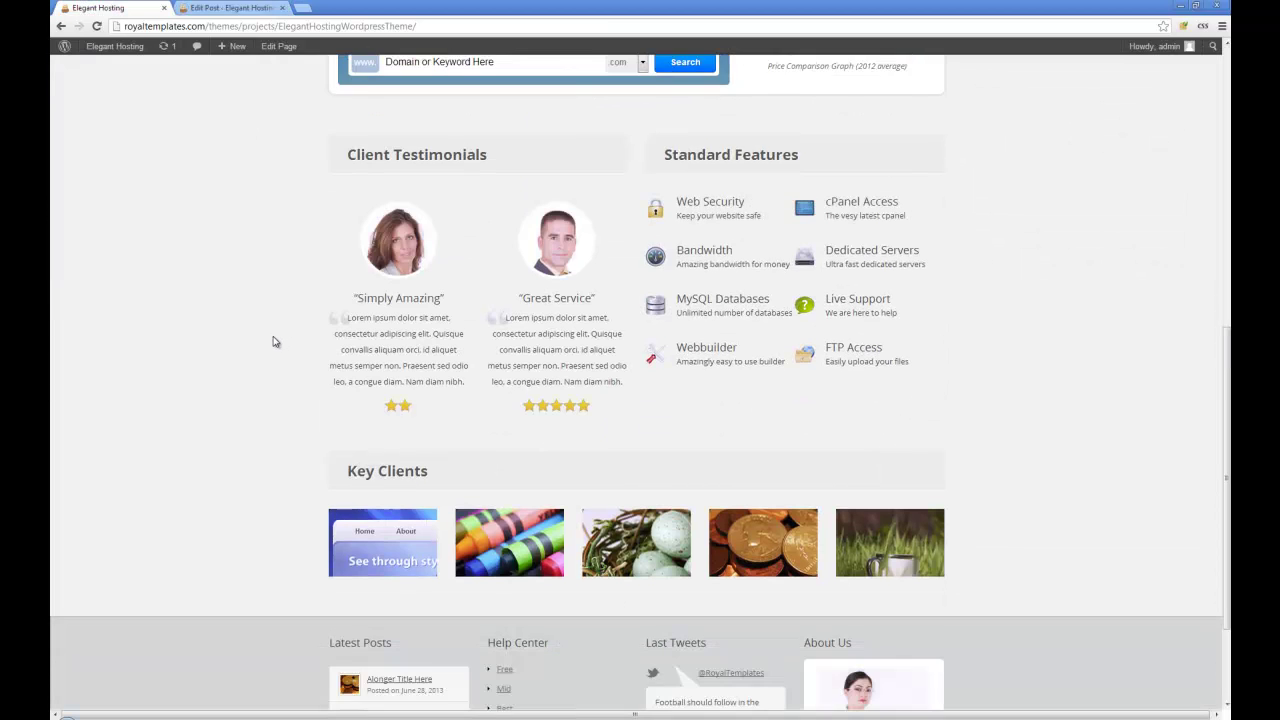
scroll(277, 338, "down", 3)
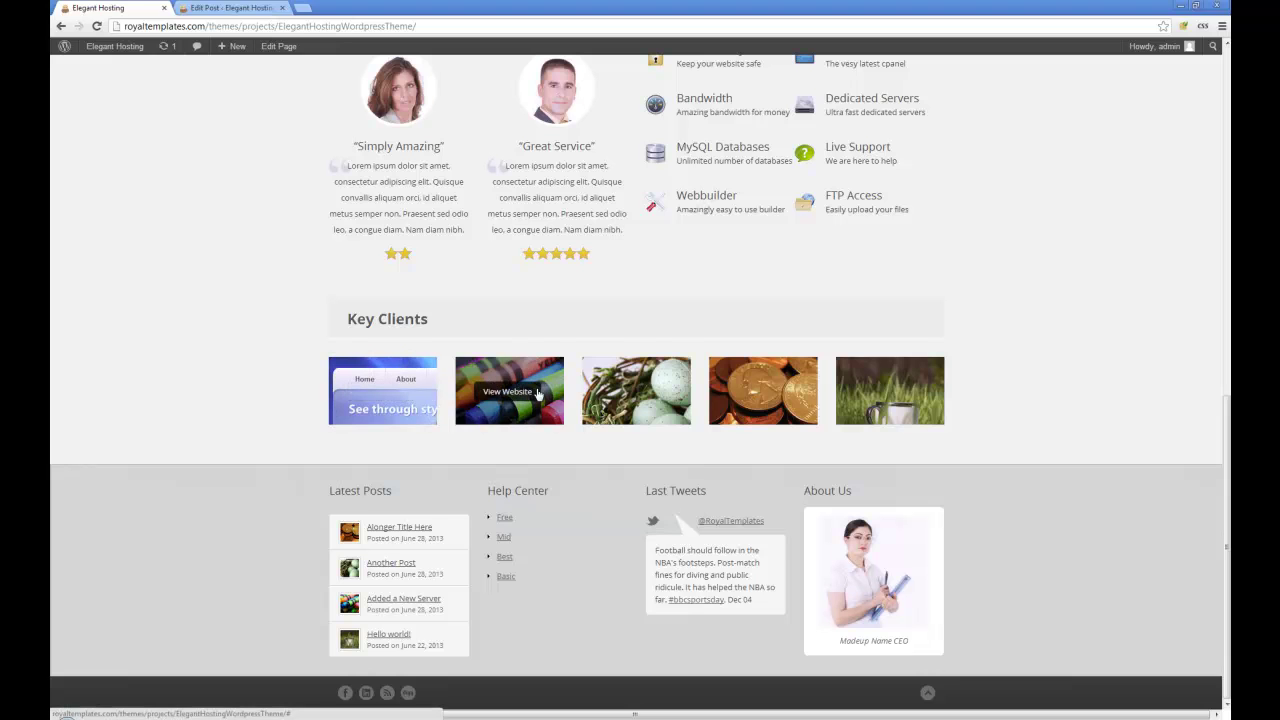
Step: Return to the advert Five editor and review its title, content, advert link, featured image and custom fields
left_click(234, 9)
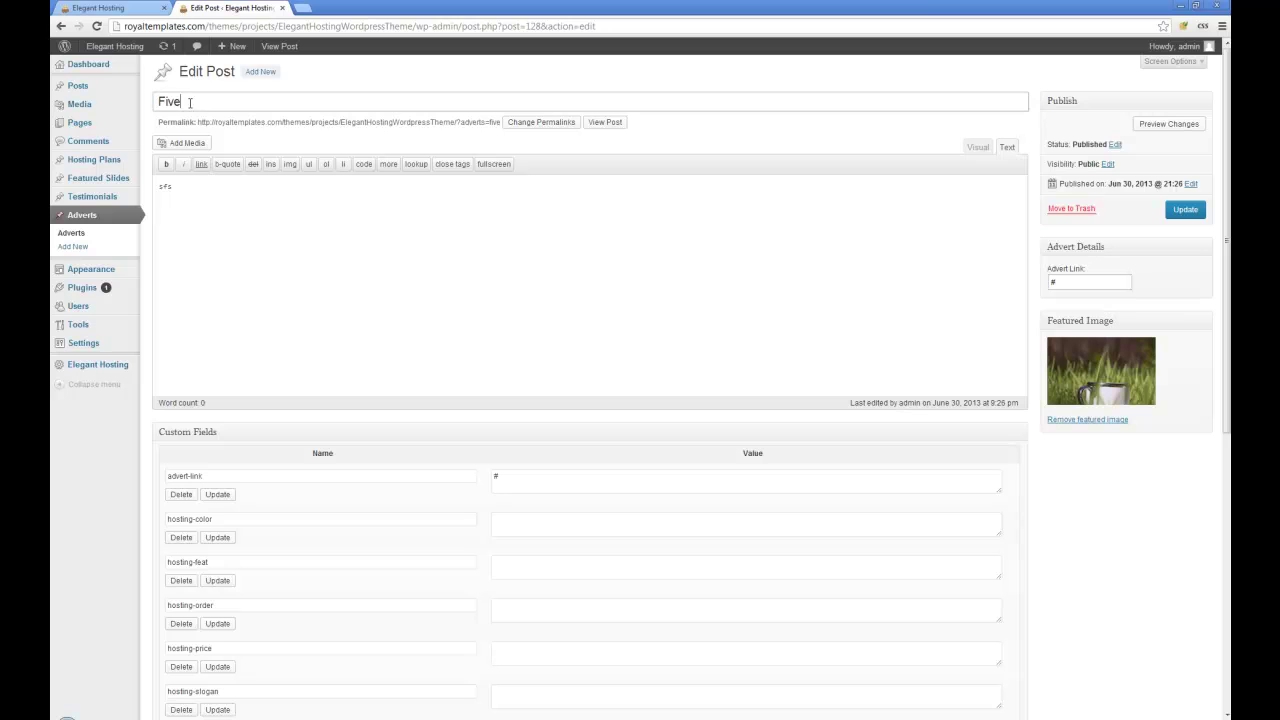
left_click(834, 349)
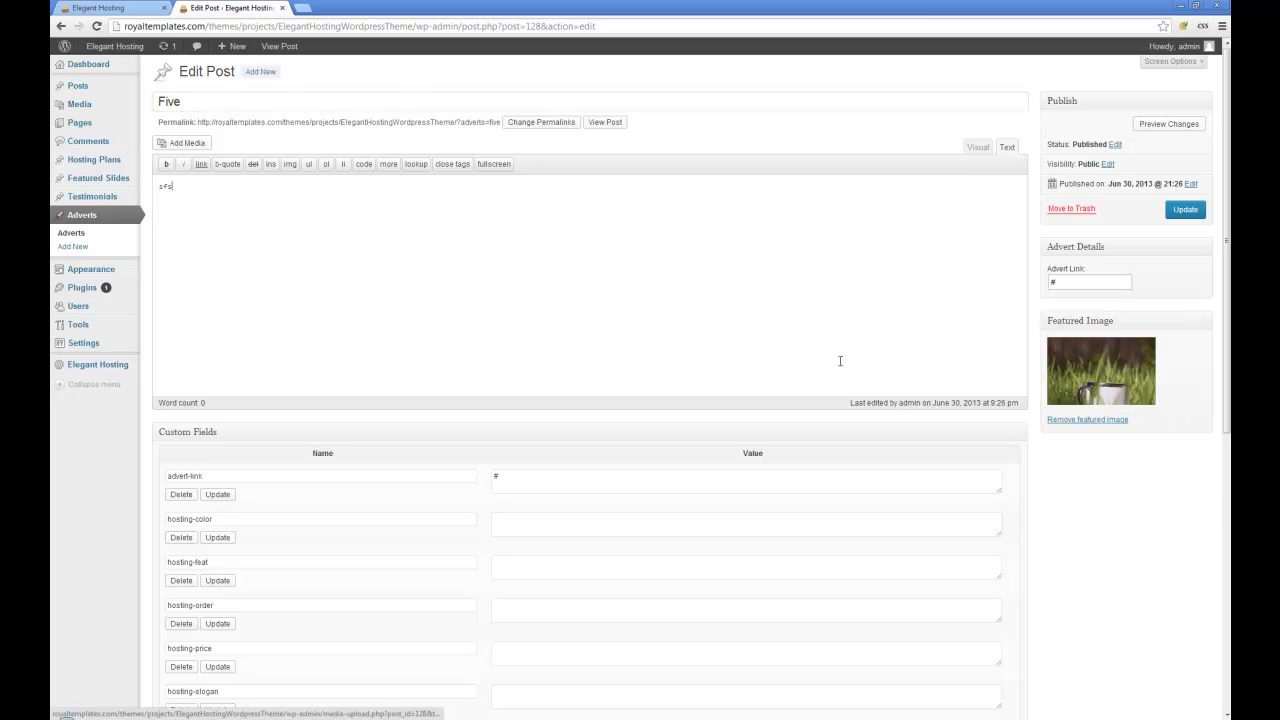
scroll(230, 352, "down", 2)
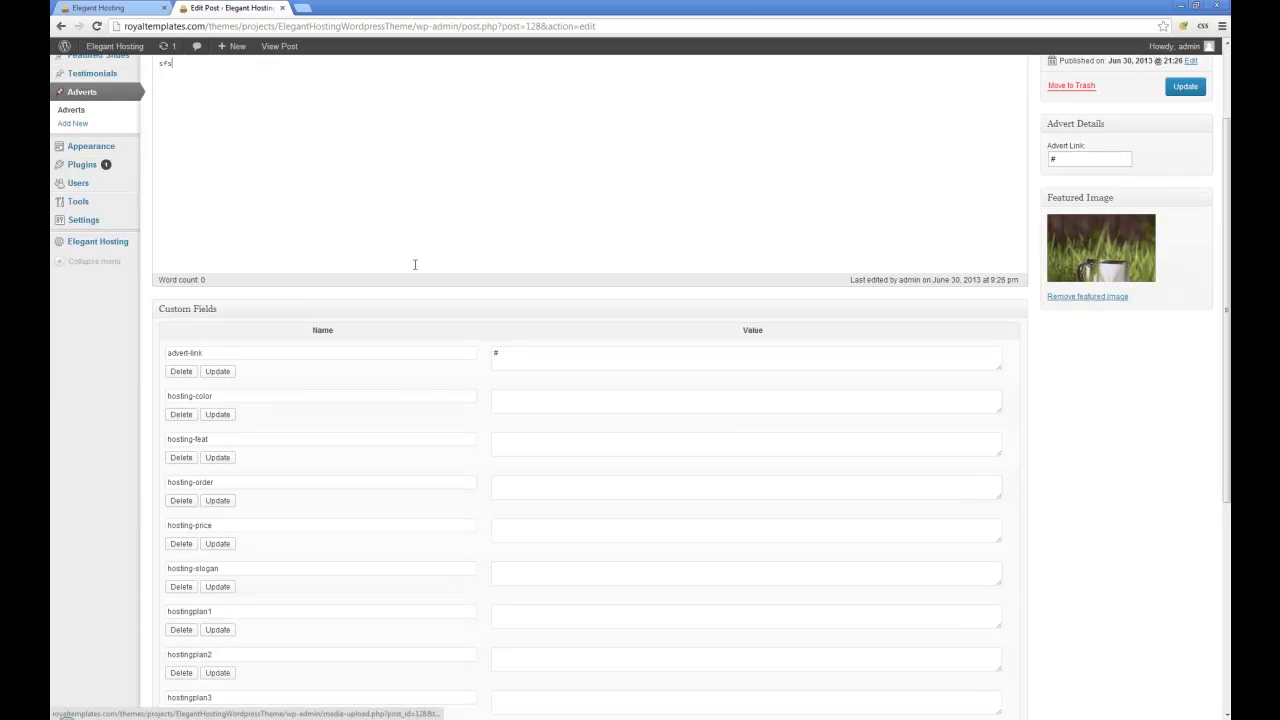
scroll(1099, 276, "up", 2)
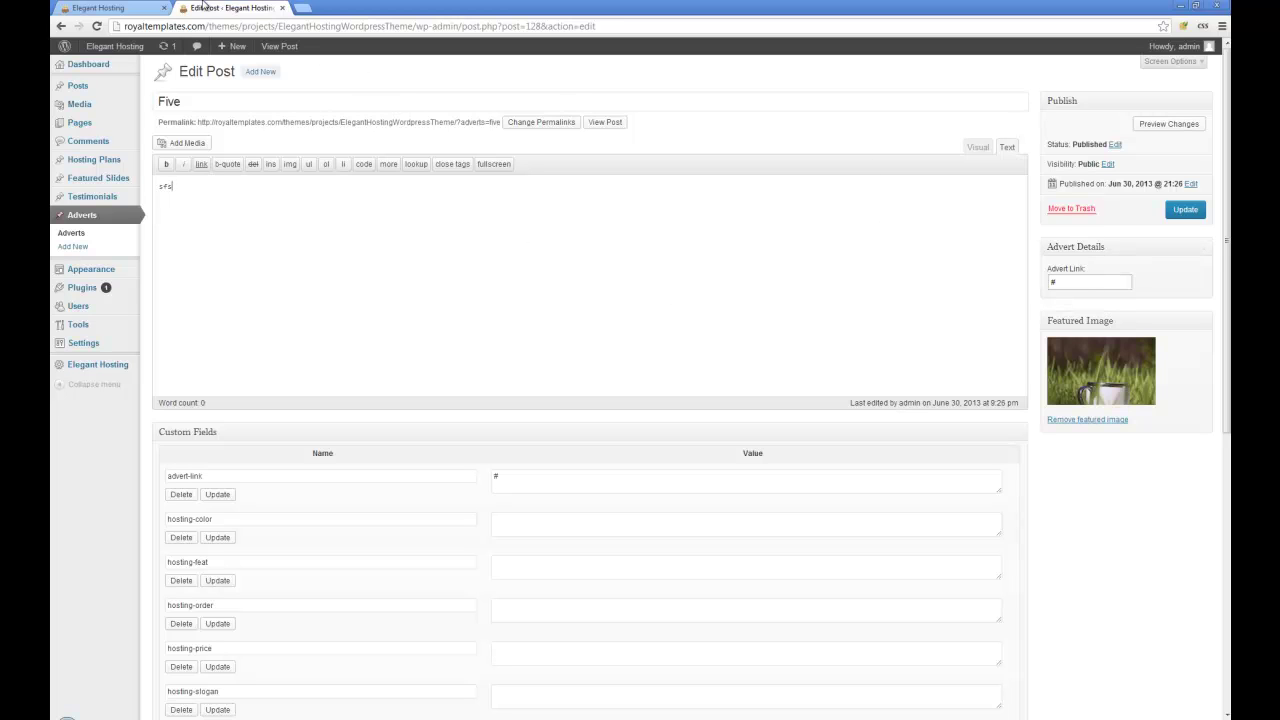
Step: Go back to the top of the live home page for a look, and return to the advert editor
left_click(120, 7)
scroll(280, 150, "up", 10)
left_click(228, 7)
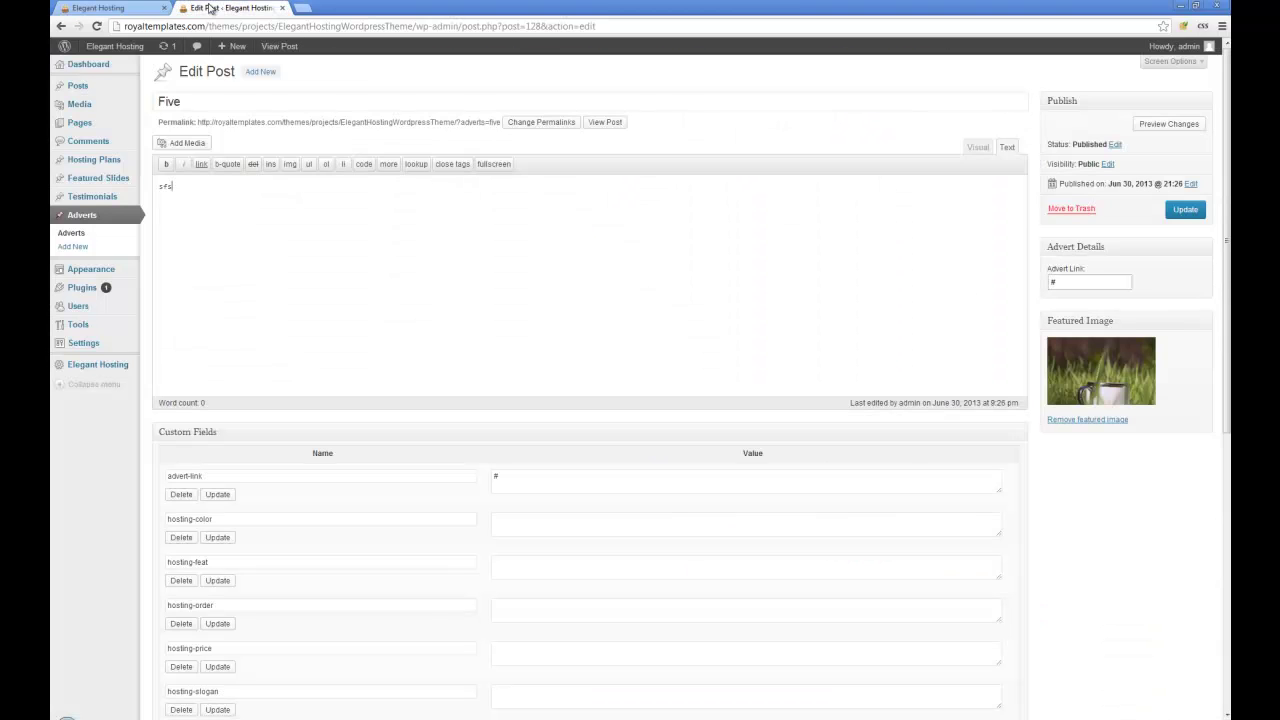
Step: Open the Homepage page to check its template, and open the Reading settings to check the front page selection
mouse_move(117, 130)
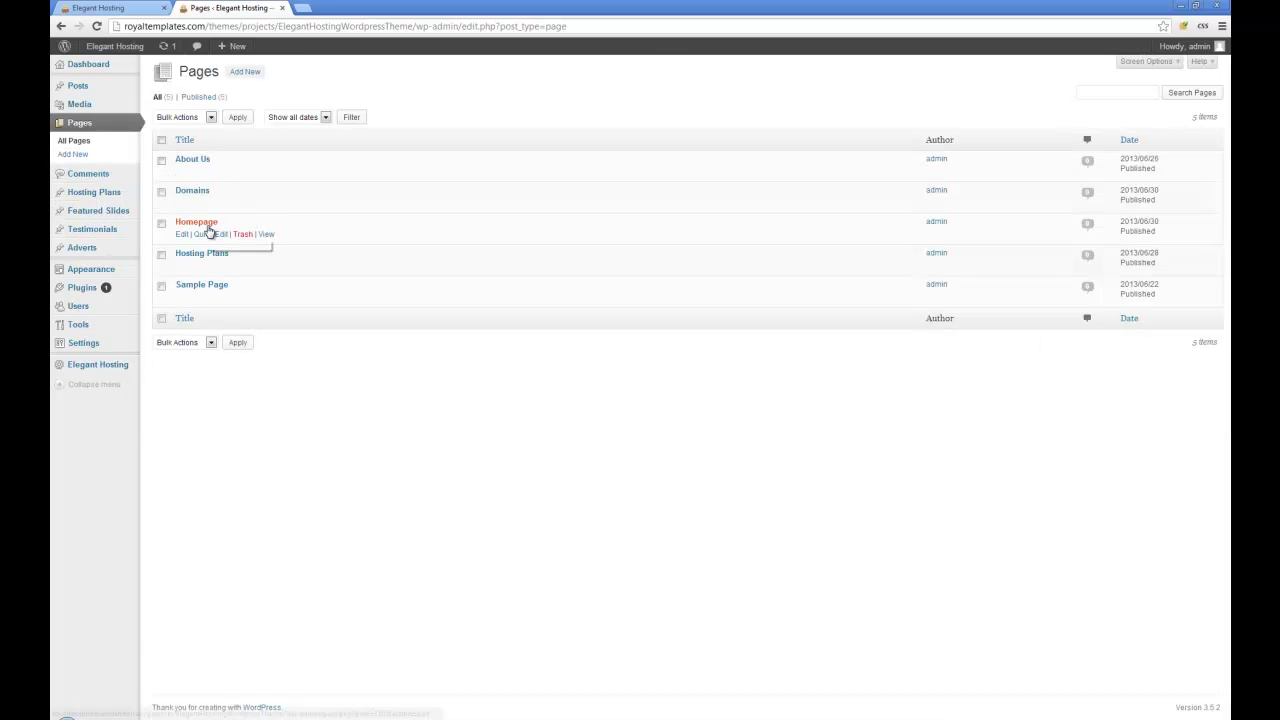
left_click(201, 227)
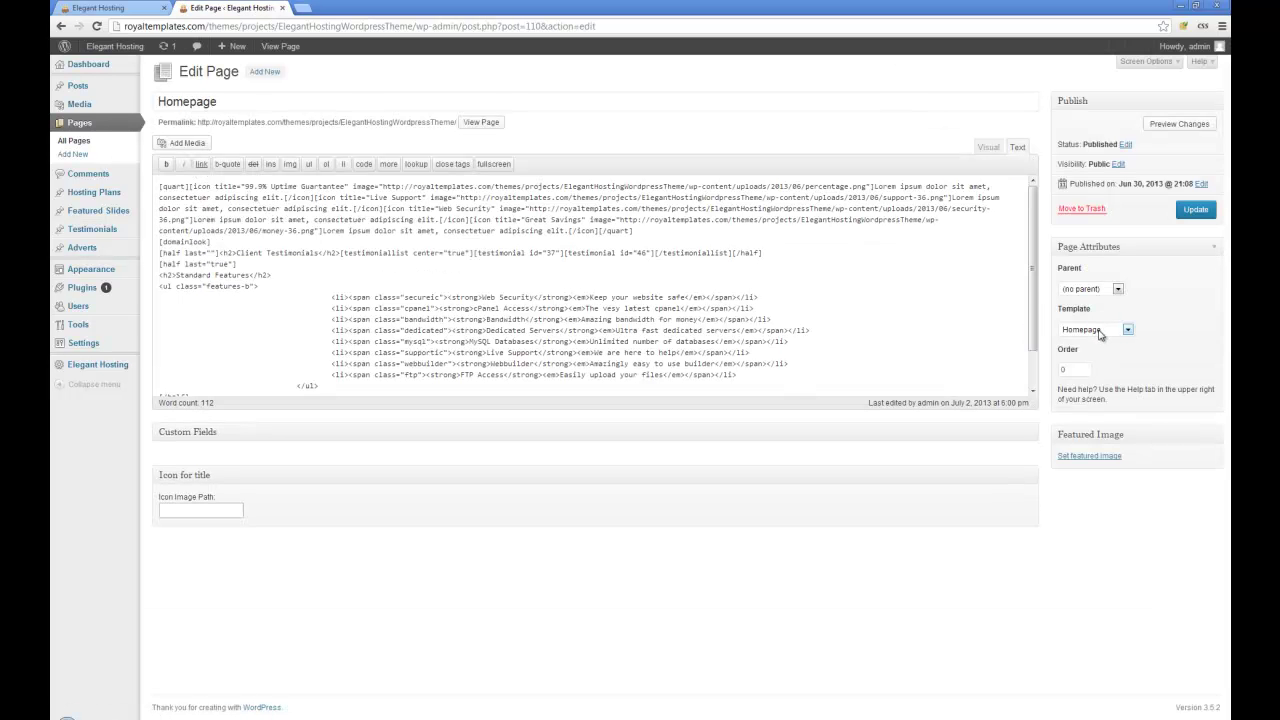
left_click(99, 351)
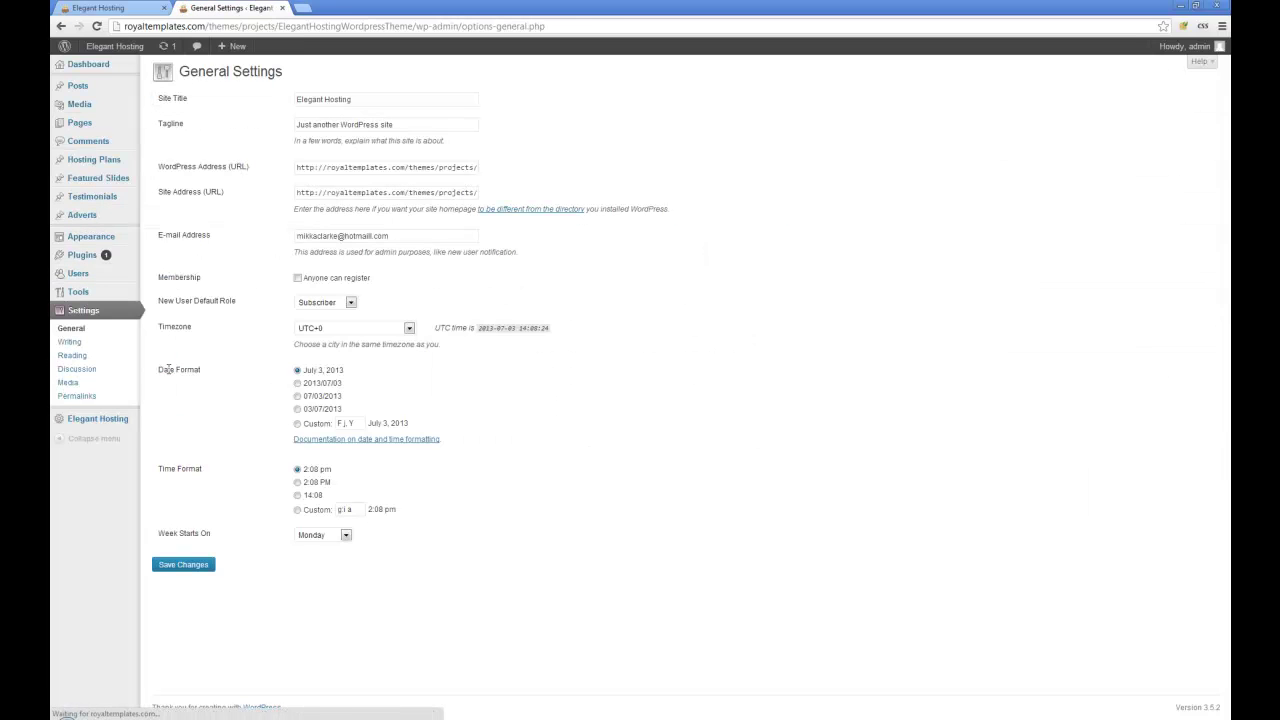
left_click(87, 357)
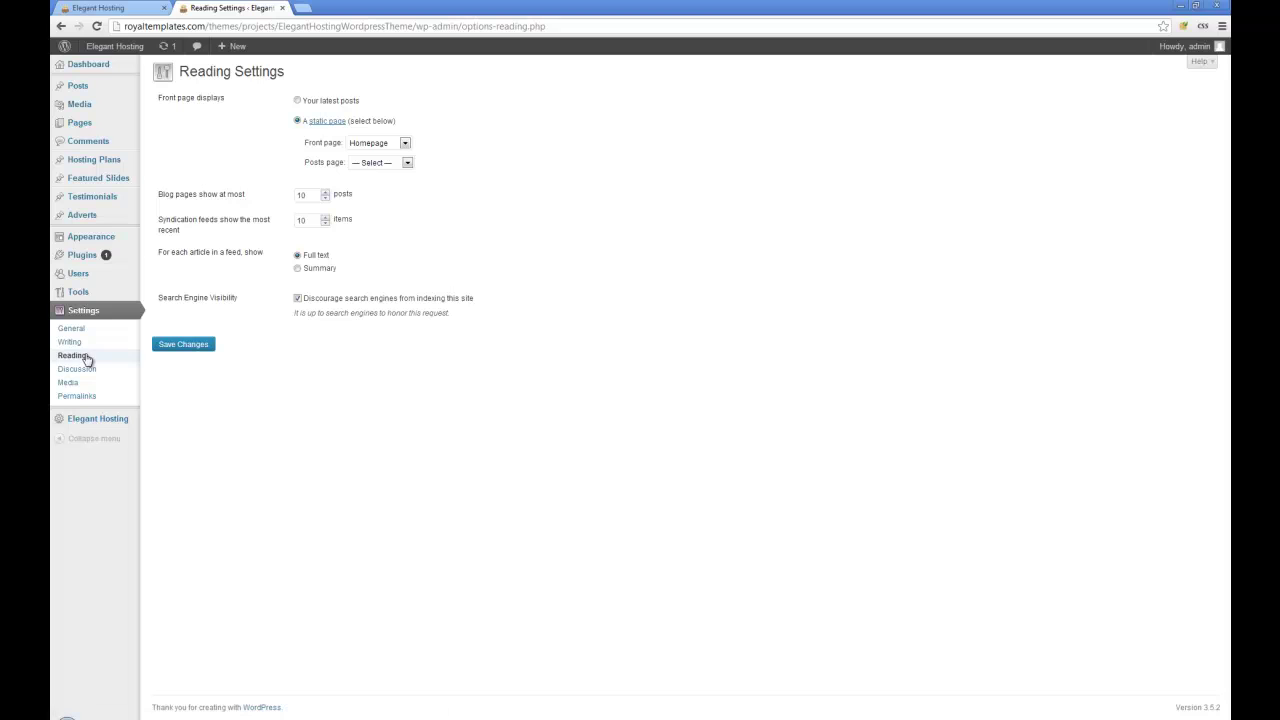
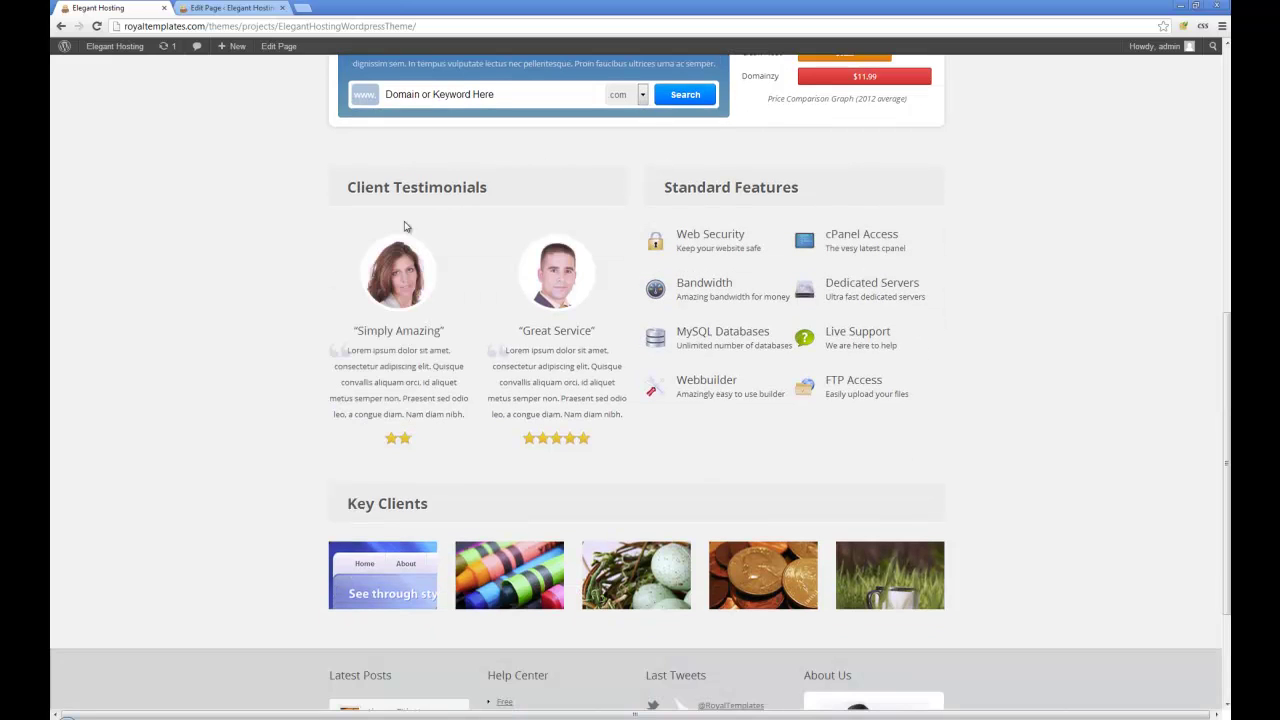
Step: Compare the live home page's icon columns, domain search and Key Clients sections with the Homepage page's shortcodes in the editor
scroll(770, 313, "down", 3)
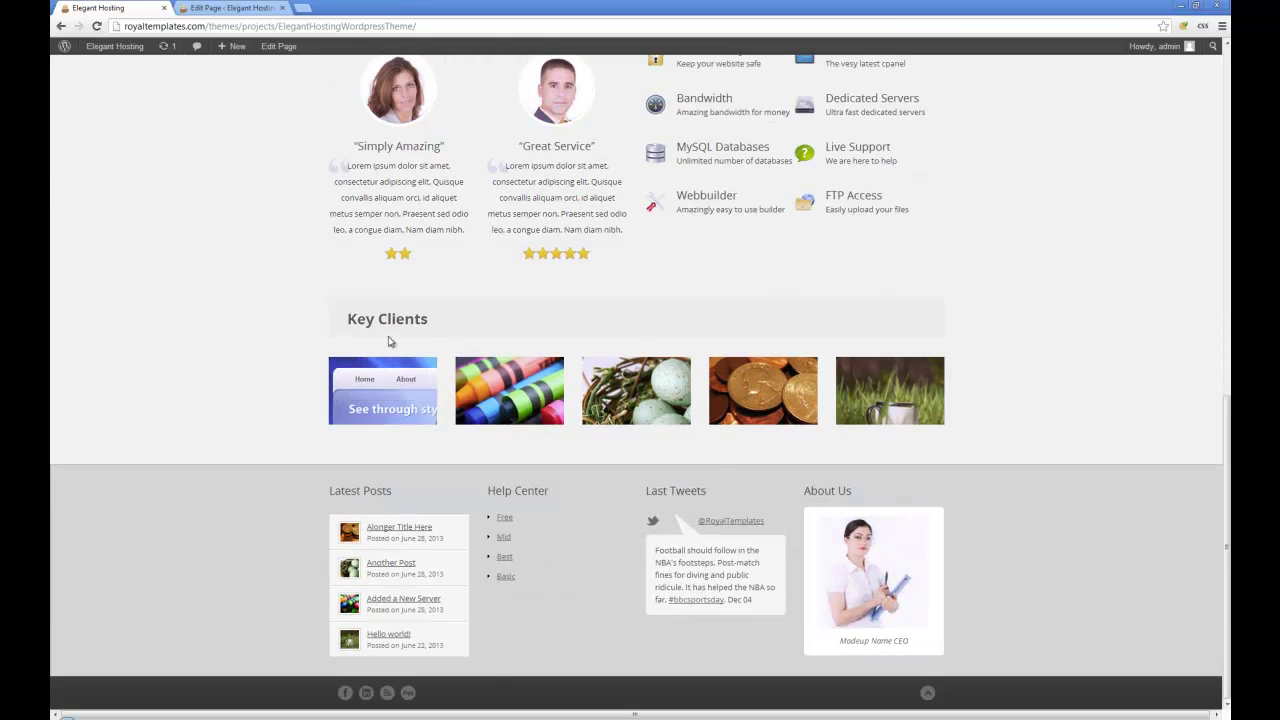
mouse_move(422, 404)
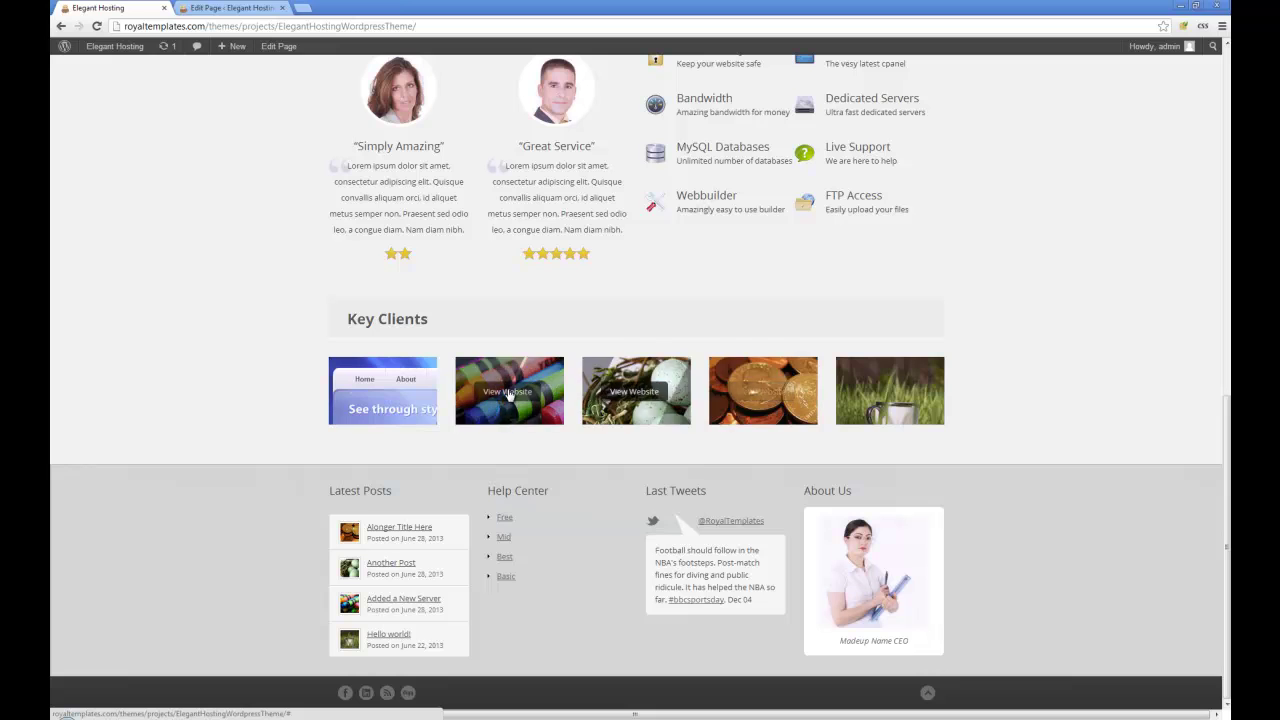
scroll(297, 277, "up", 10)
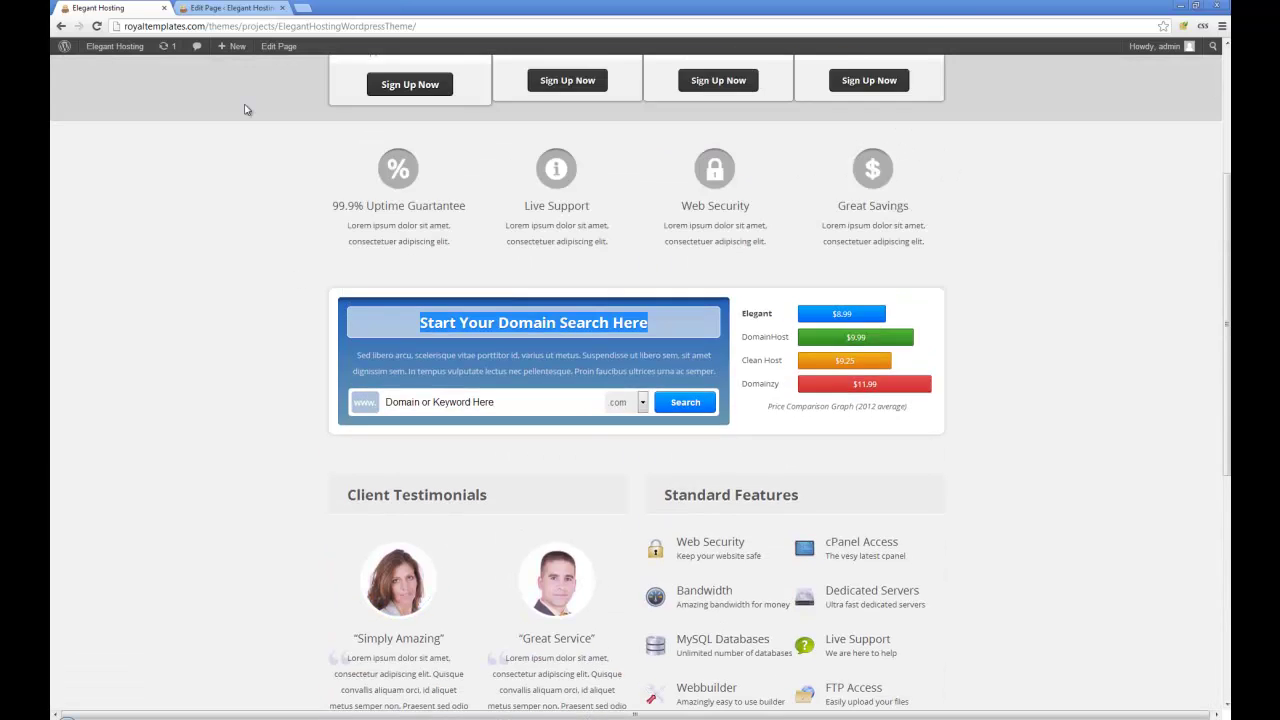
key("ctrl+Tab")
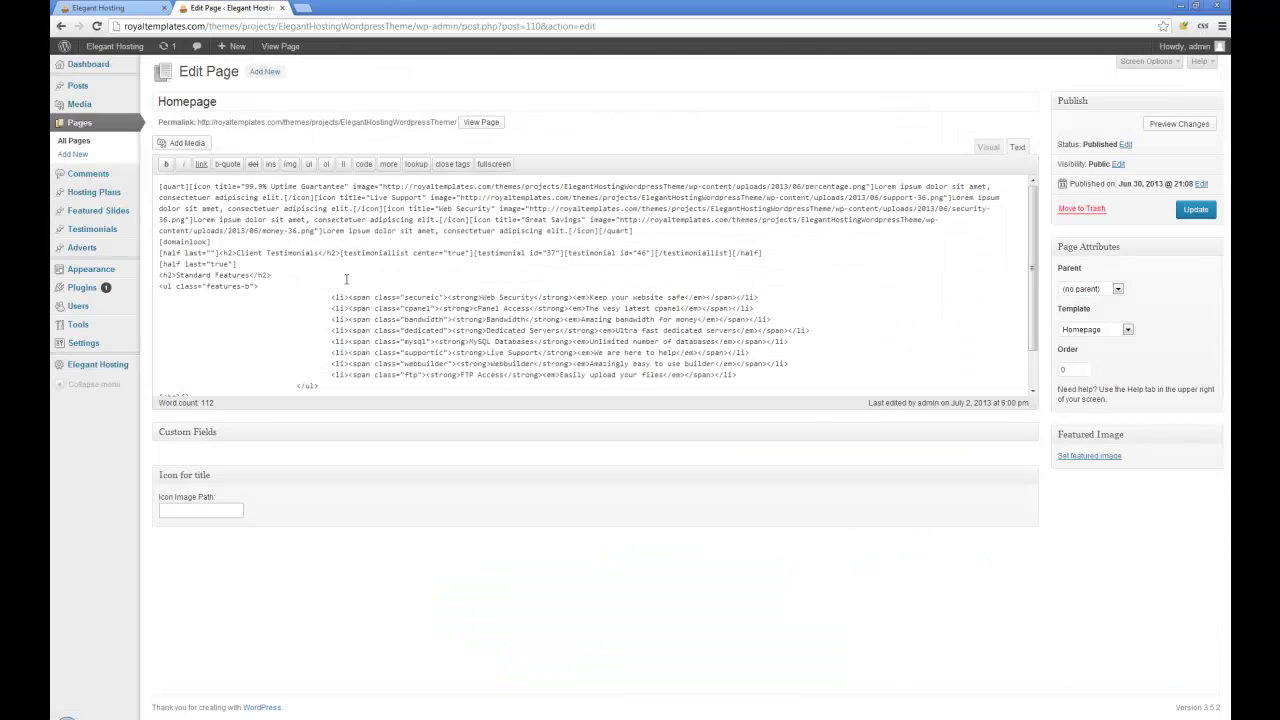
key("ctrl+Tab")
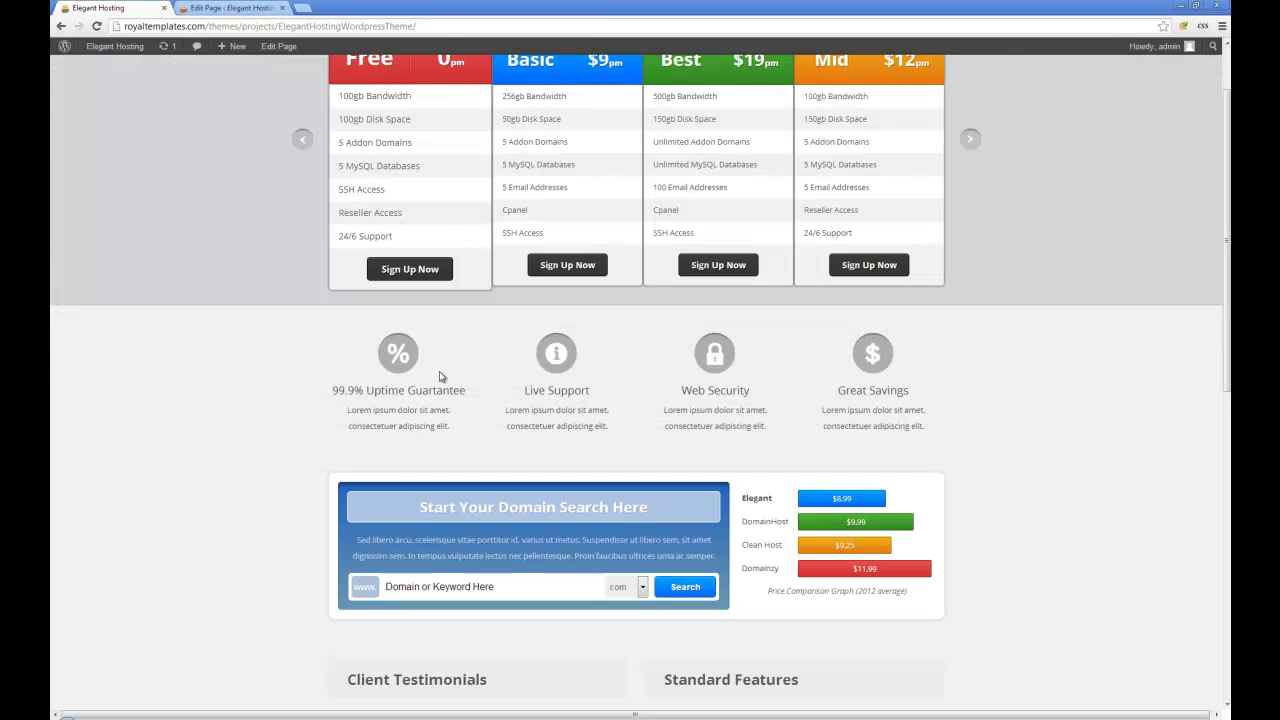
left_click(230, 7)
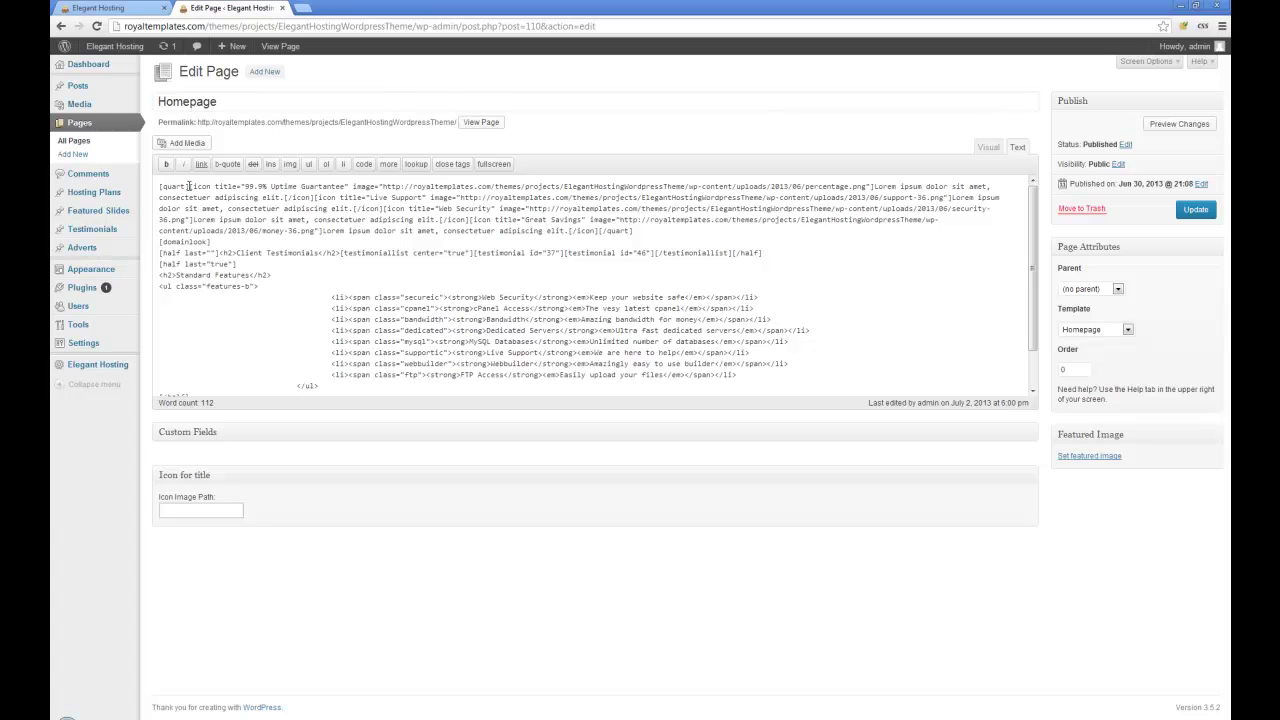
Step: Examine the [quart] shortcode and the first [icon] shortcode at the start of the Homepage page's content
left_click_drag(188, 186, 159, 189)
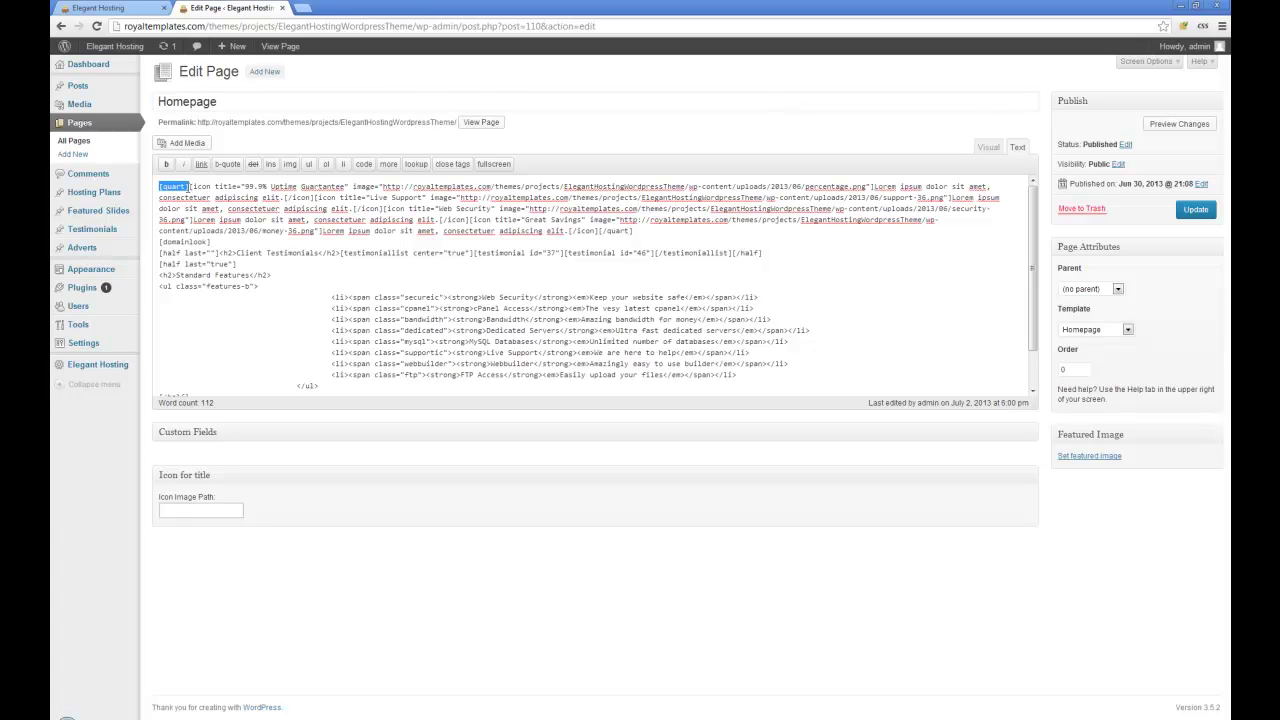
left_click(187, 187)
left_click_drag(189, 187, 210, 181)
Step: Upload Photo0063.jpg to the media library, copy its file link, and return to the Homepage page's content without inserting the image
left_click(181, 146)
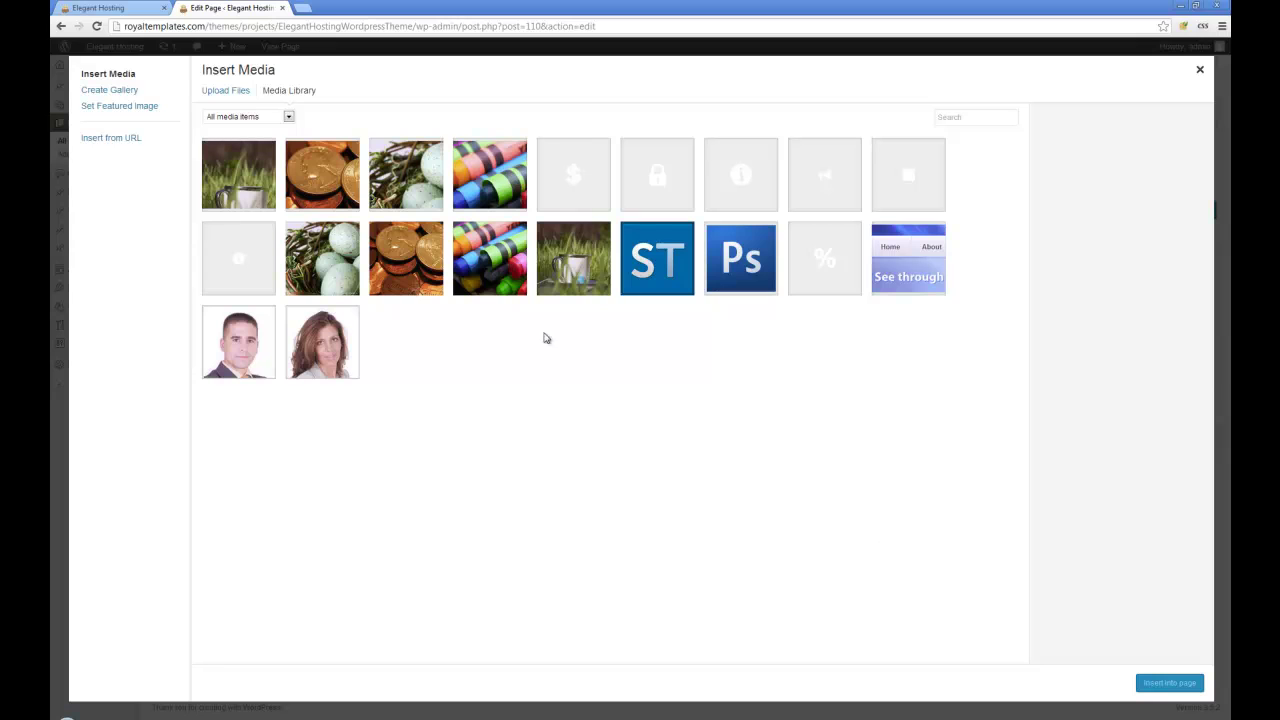
left_click(228, 92)
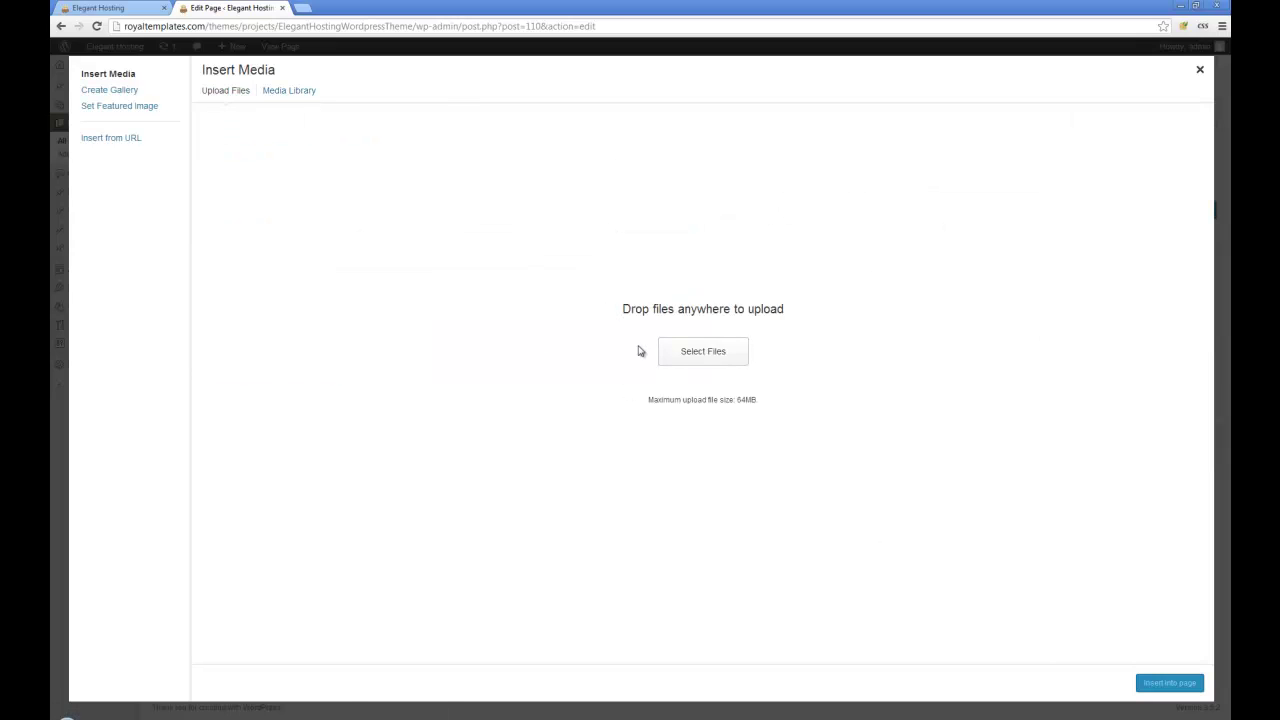
left_click(694, 351)
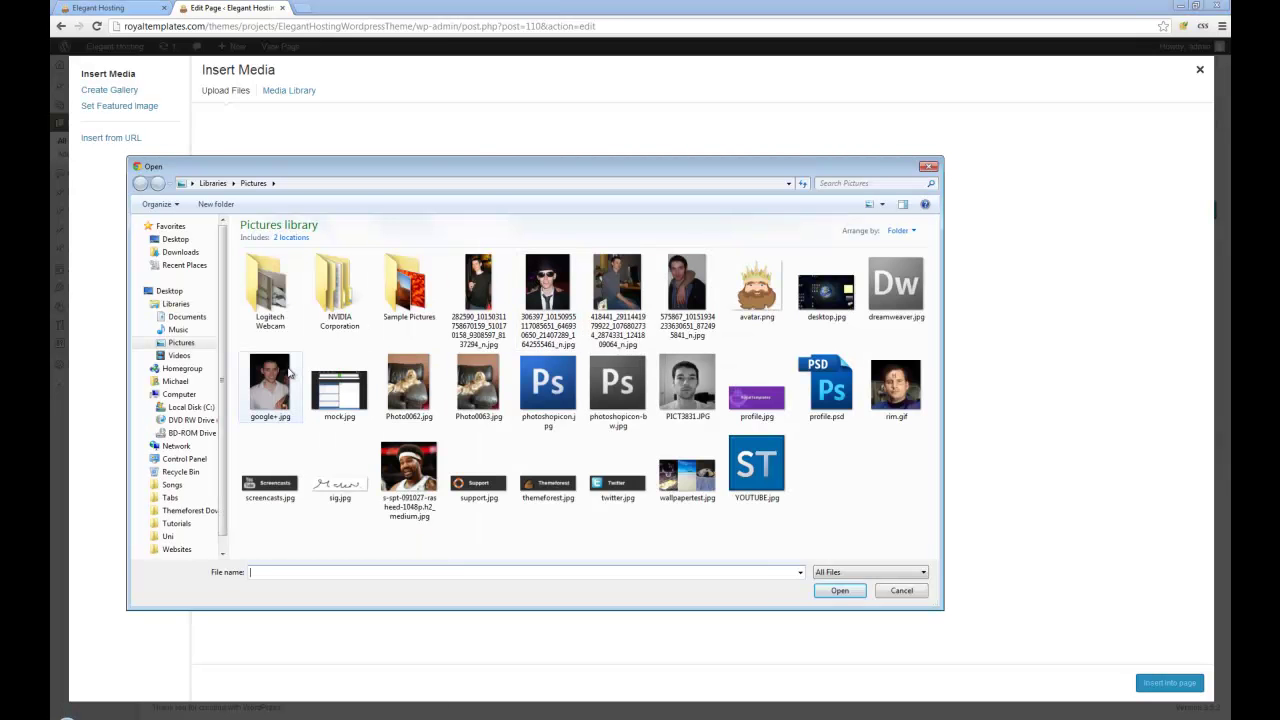
key("Escape")
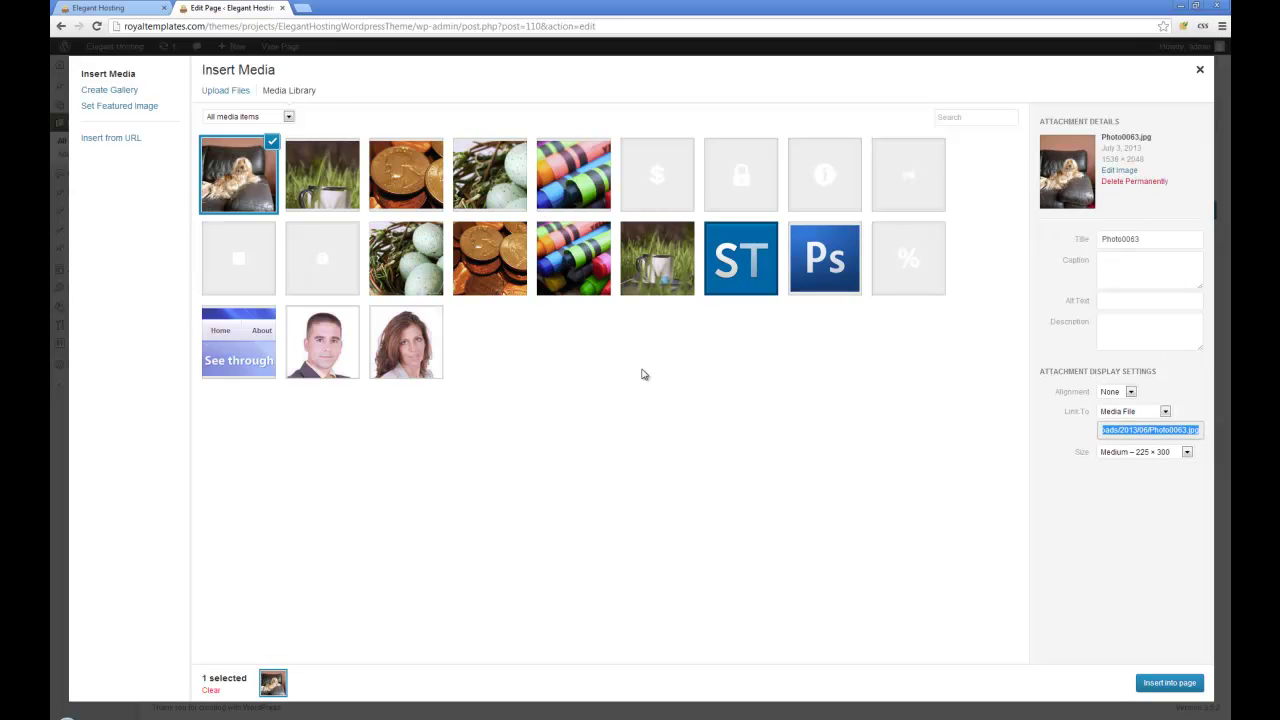
right_click(1150, 430)
left_click(1106, 501)
left_click(1201, 71)
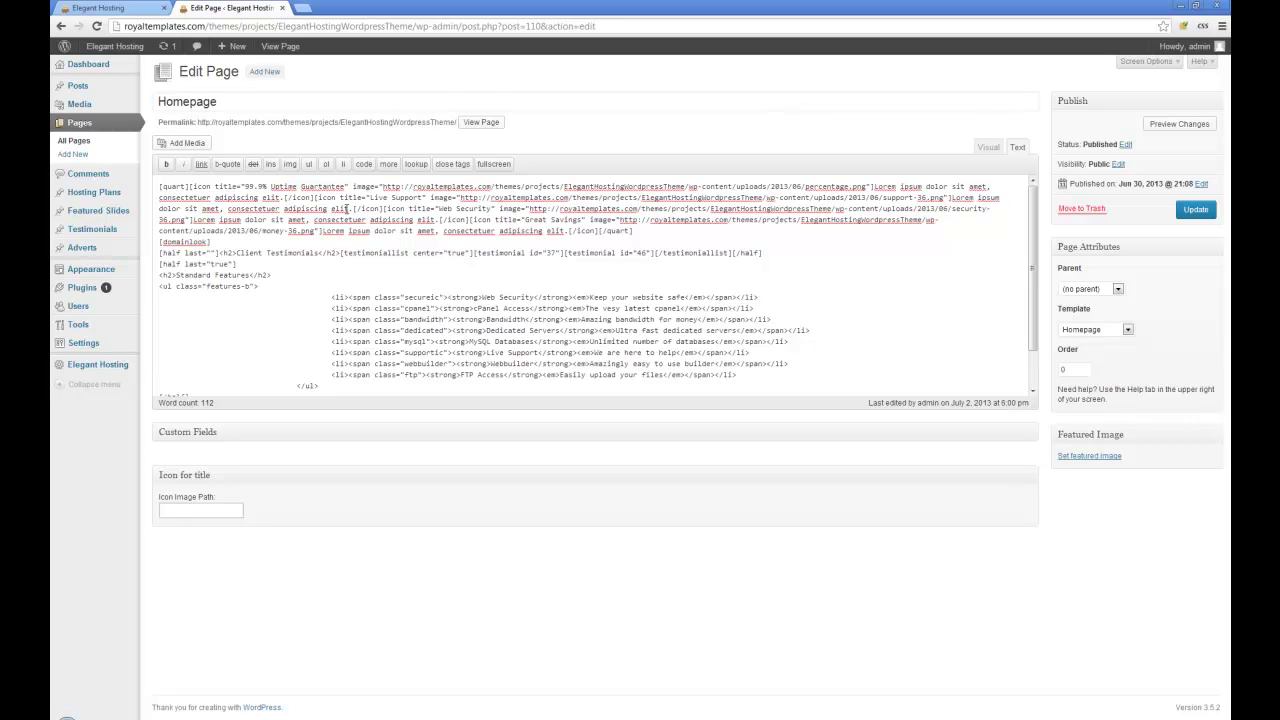
Step: Compare the [quart] icon block and the [domainlook] shortcode with the icon columns and domain search on the live home page
left_click_drag(633, 231, 158, 186)
mouse_move(96, 192)
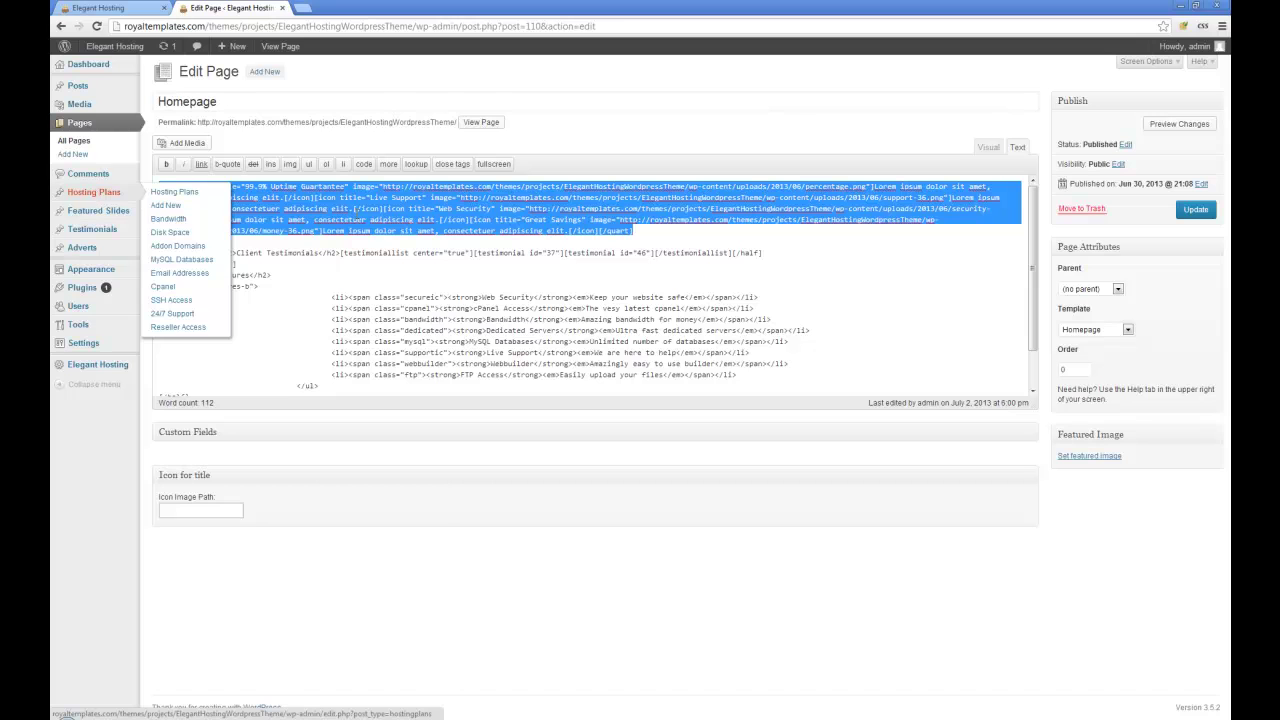
left_click(221, 242)
key("ctrl+1")
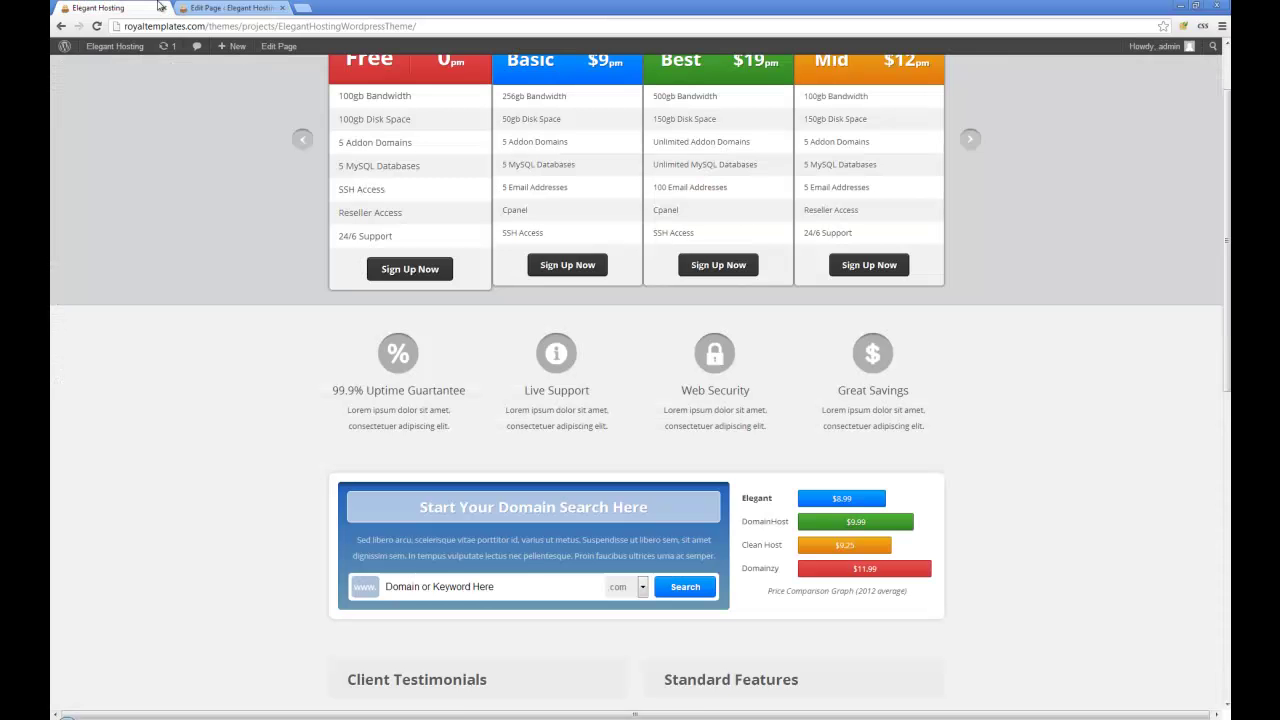
scroll(349, 156, "down", 2)
key("ctrl+2")
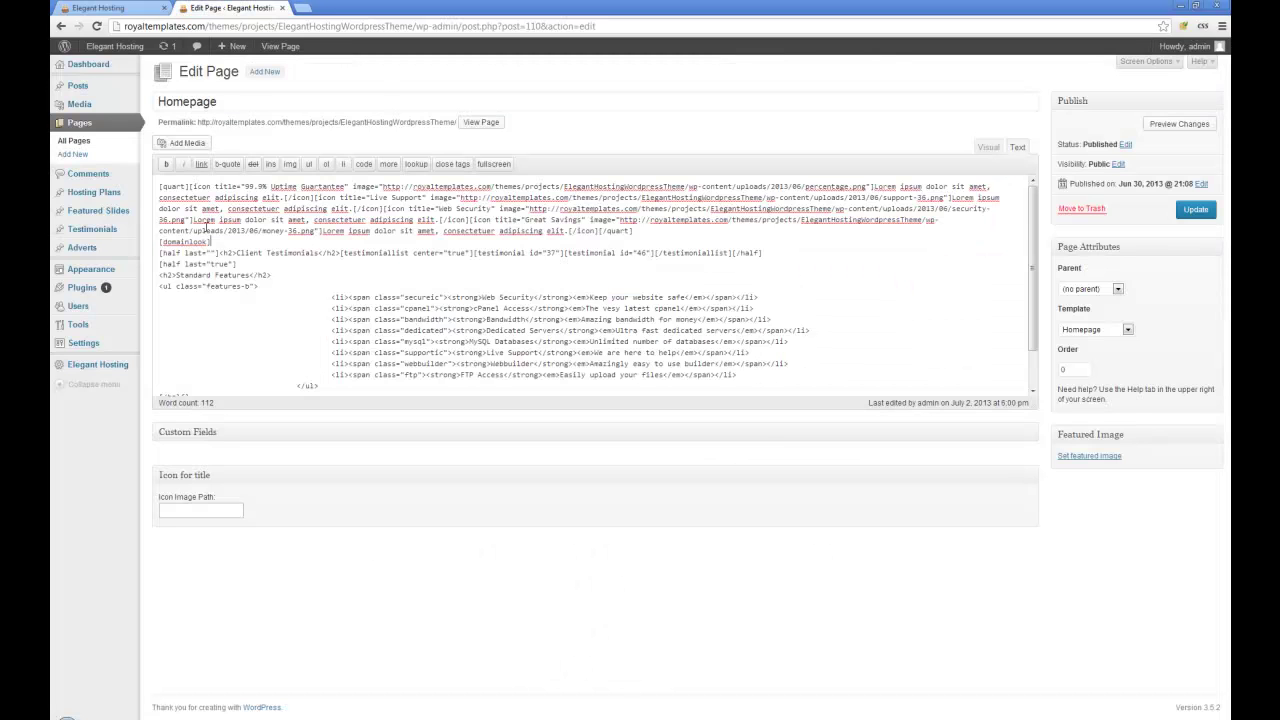
left_click_drag(224, 242, 155, 243)
Step: View the Client Testimonials and Standard Features columns on the live home page, and return to the Homepage page editor
key("ctrl+1")
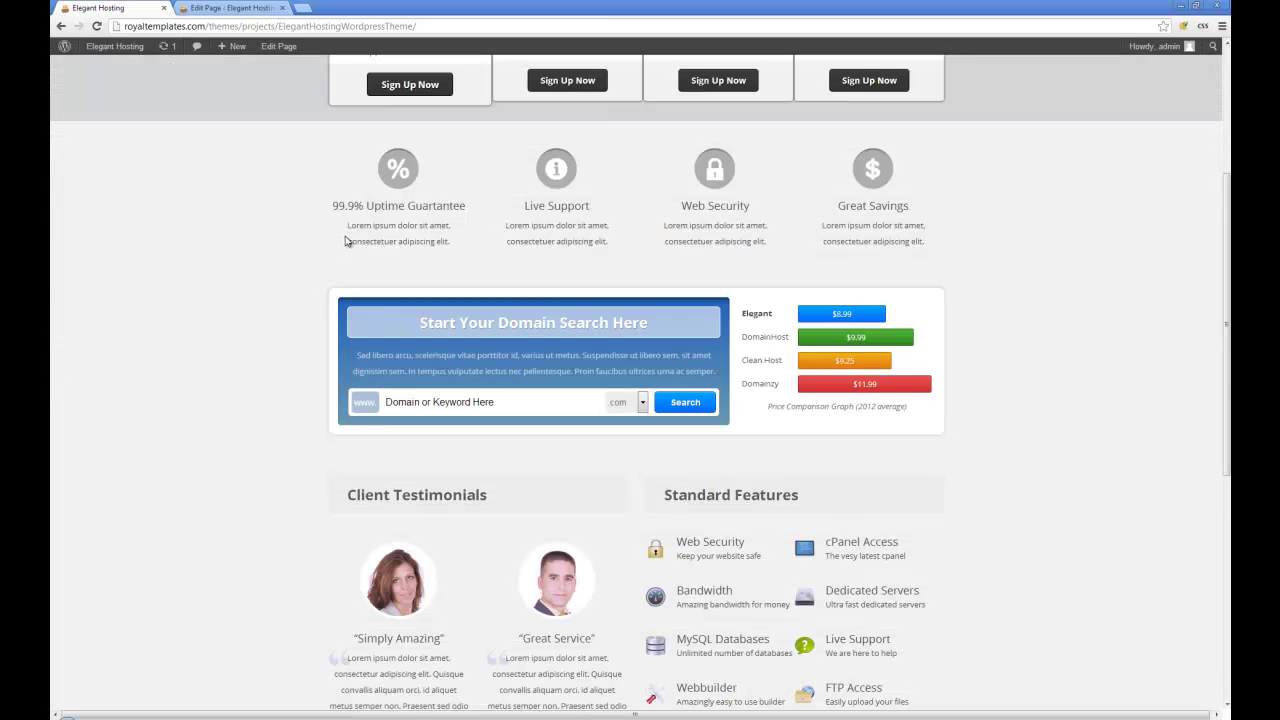
scroll(346, 241, "down", 1)
scroll(344, 242, "down", 2)
scroll(344, 248, "up", 2)
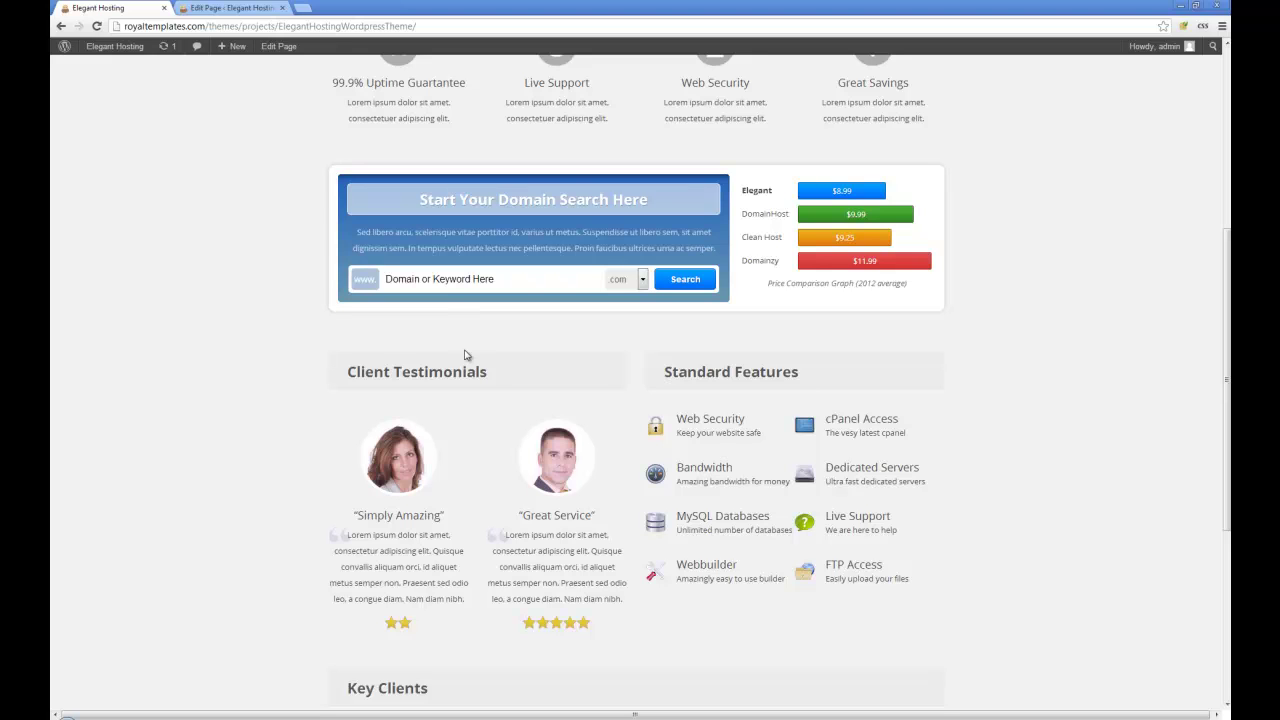
scroll(472, 350, "down", 1)
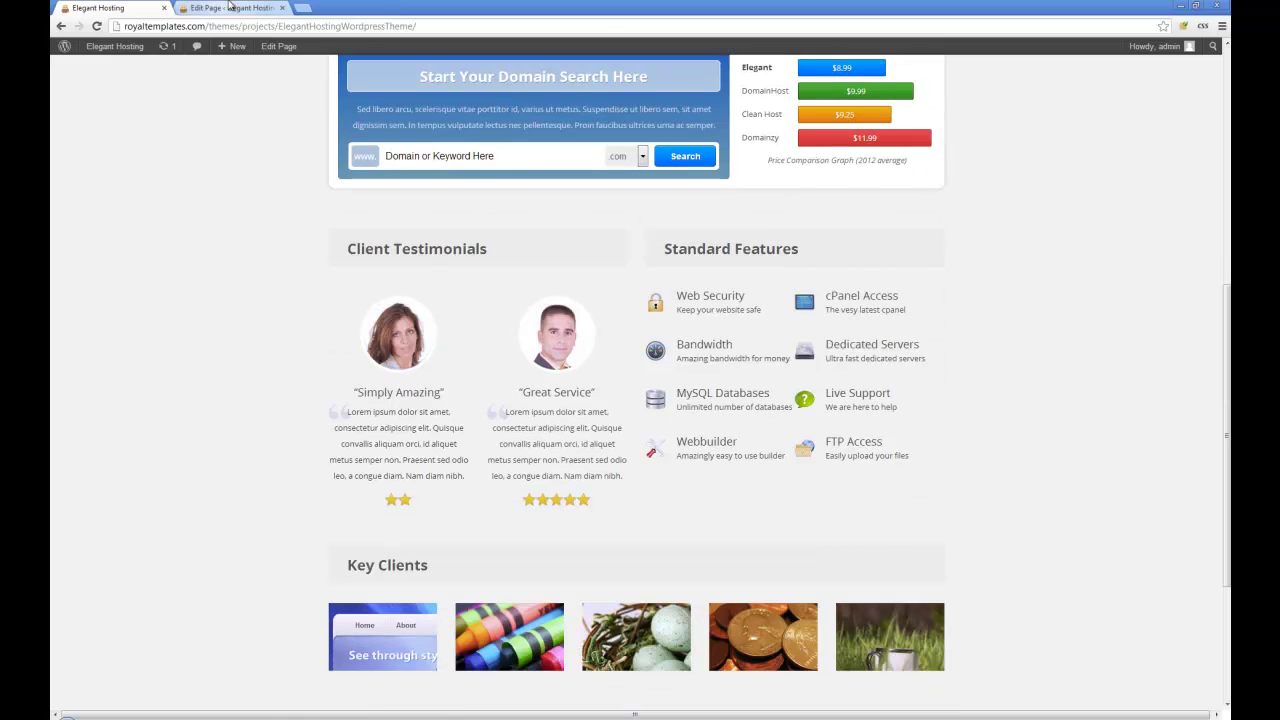
left_click(229, 7)
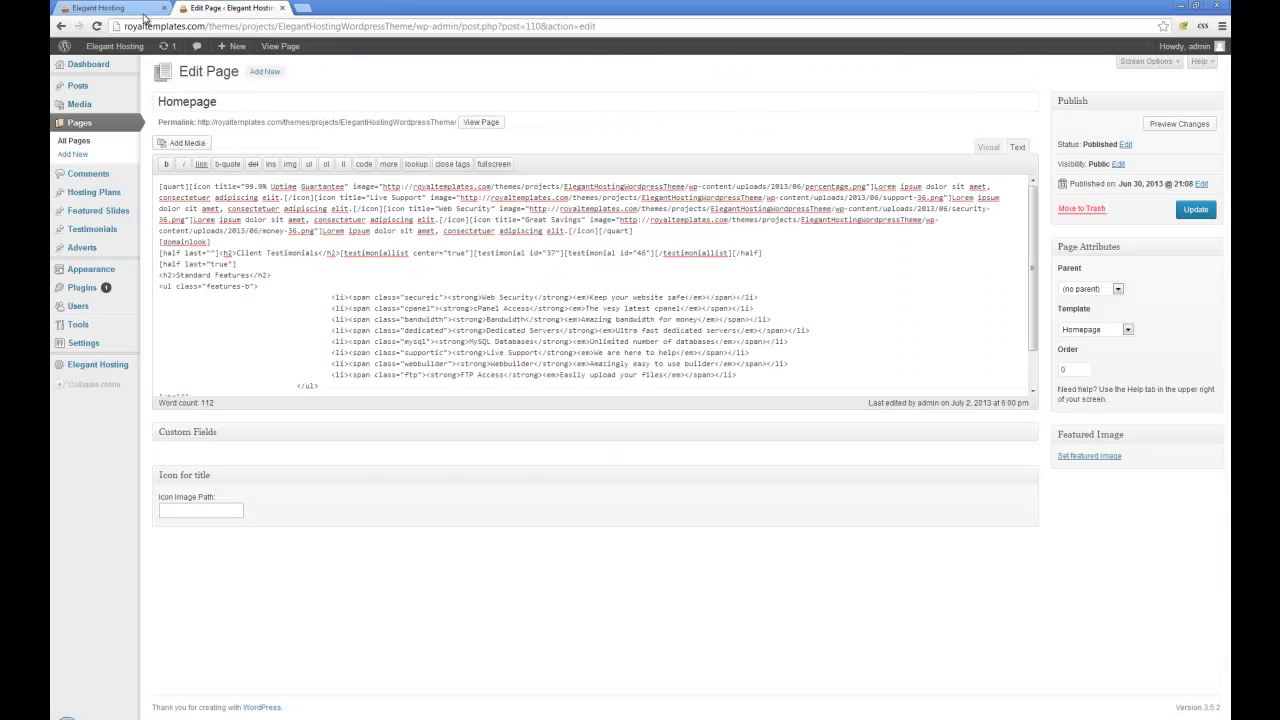
left_click(140, 8)
left_click(216, 8)
Step: Examine the first [half] shortcode and its Client Testimonials heading in the page content against the live home page
left_click(176, 253)
left_click_drag(159, 253, 213, 253)
left_click(233, 253)
left_click_drag(219, 253, 338, 255)
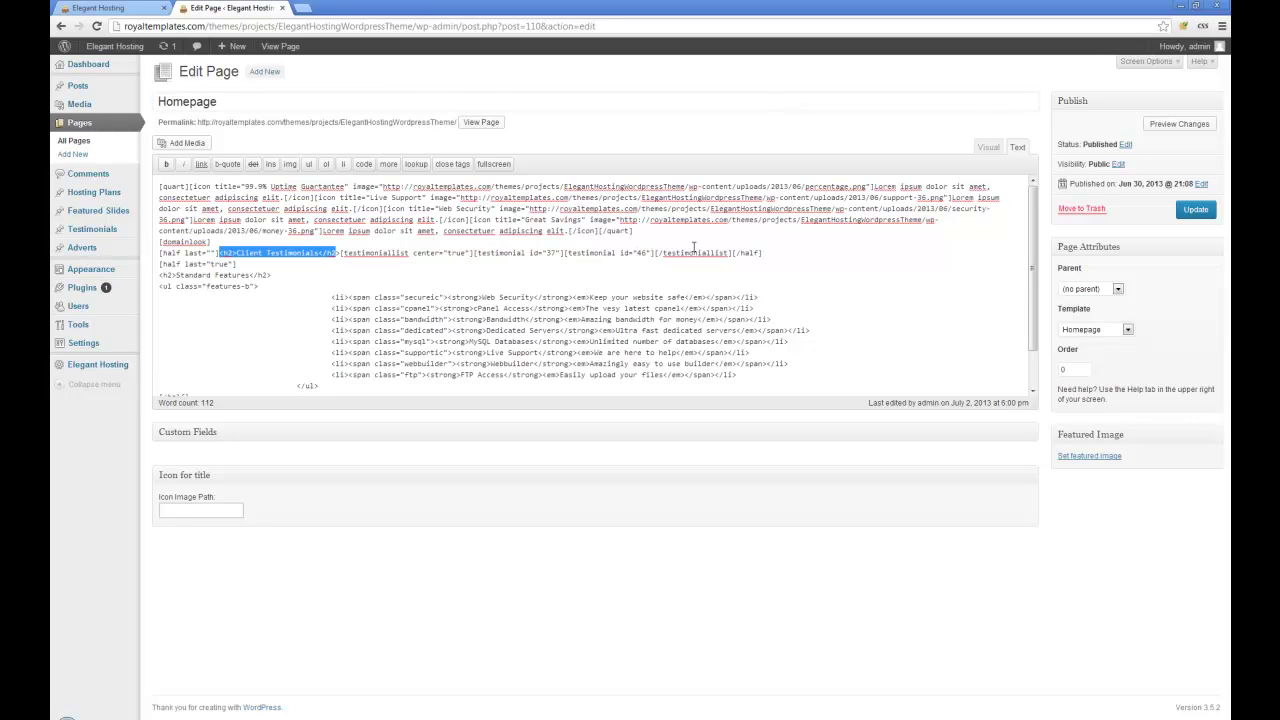
left_click(755, 253)
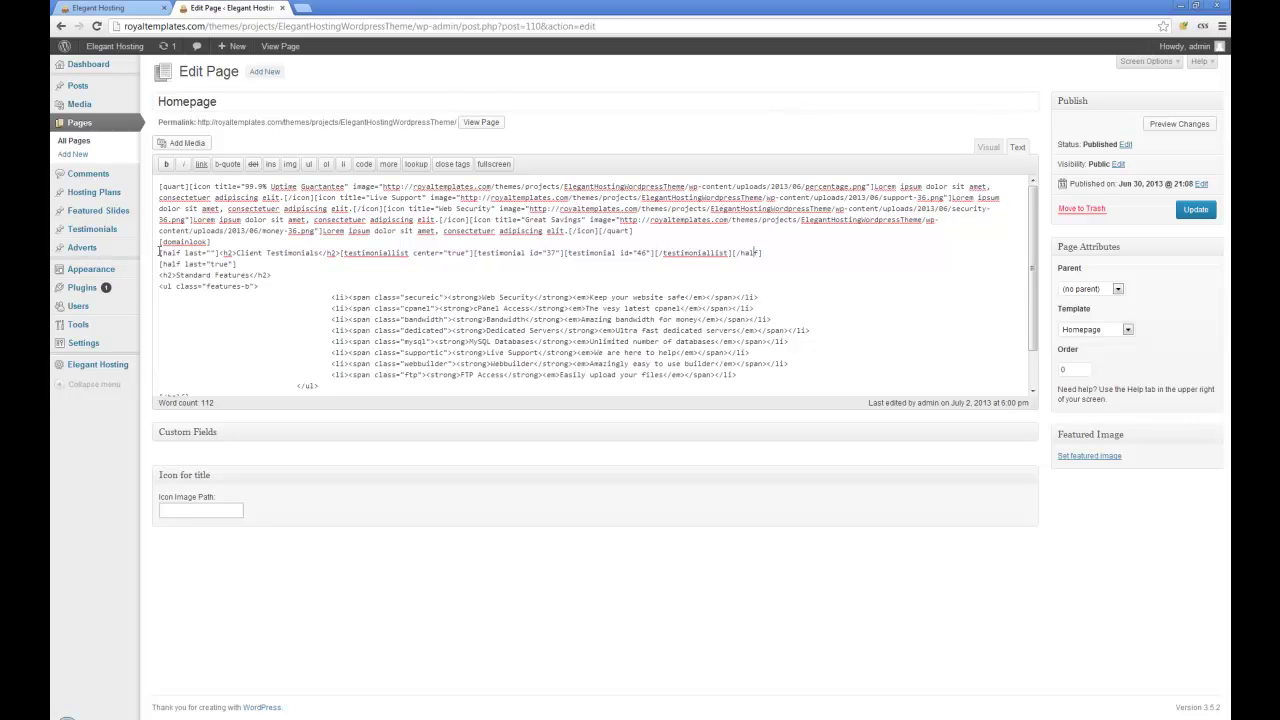
double_click(209, 253)
left_click(210, 253)
left_click_drag(219, 253, 349, 249)
left_click(129, 6)
left_click(226, 7)
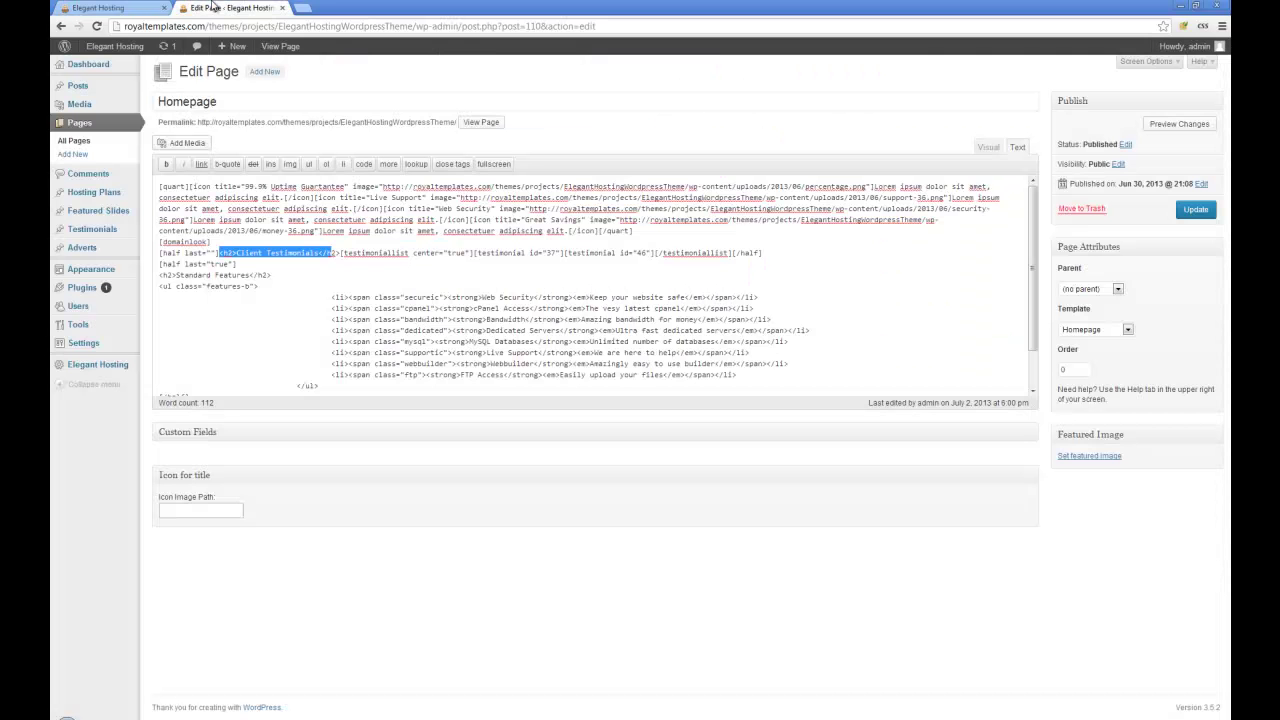
Step: Examine the IDs in the [testimonial] shortcodes, consult the Testimonials list for their source, and return to the Homepage editor
left_click(371, 262)
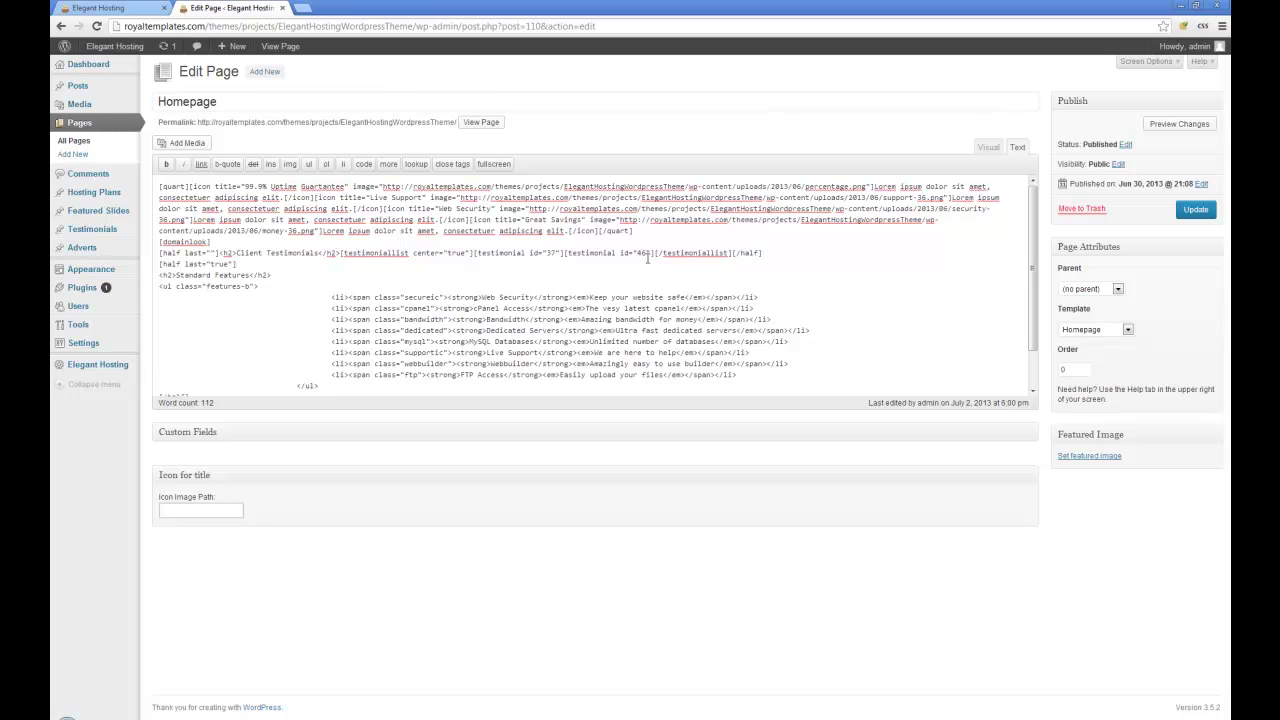
left_click_drag(533, 253, 560, 253)
left_click(109, 238)
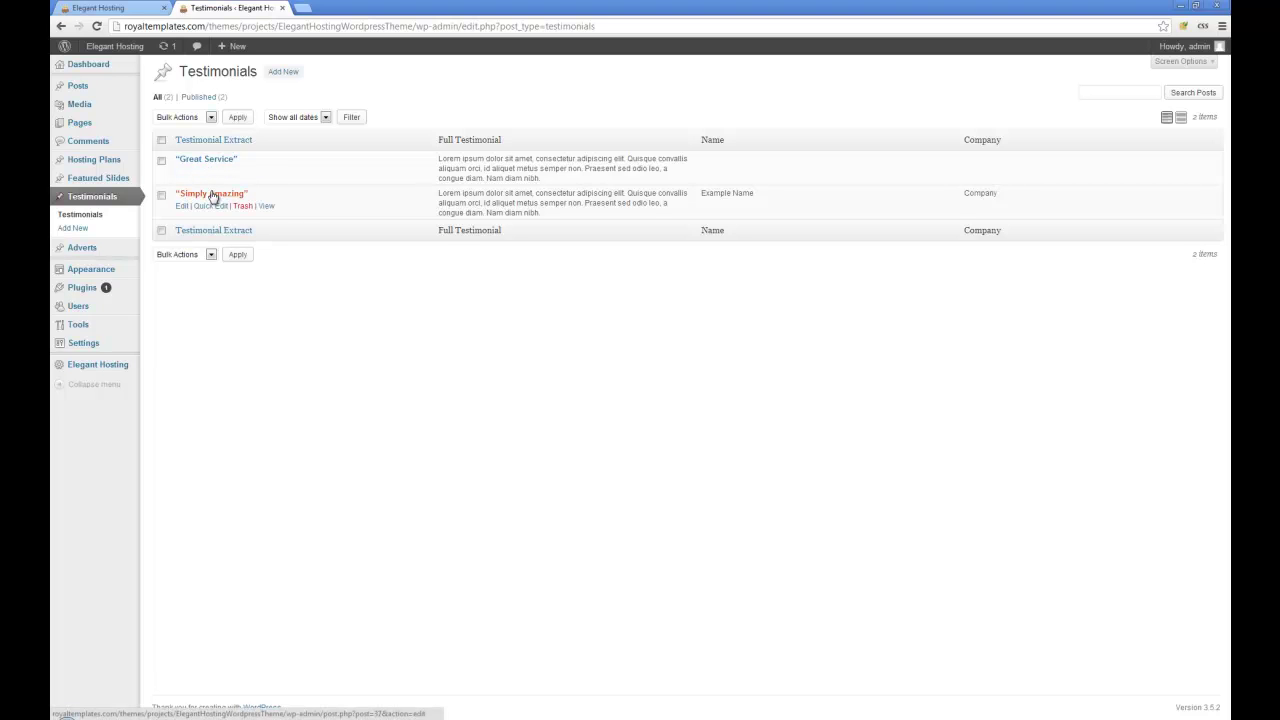
left_click(61, 26)
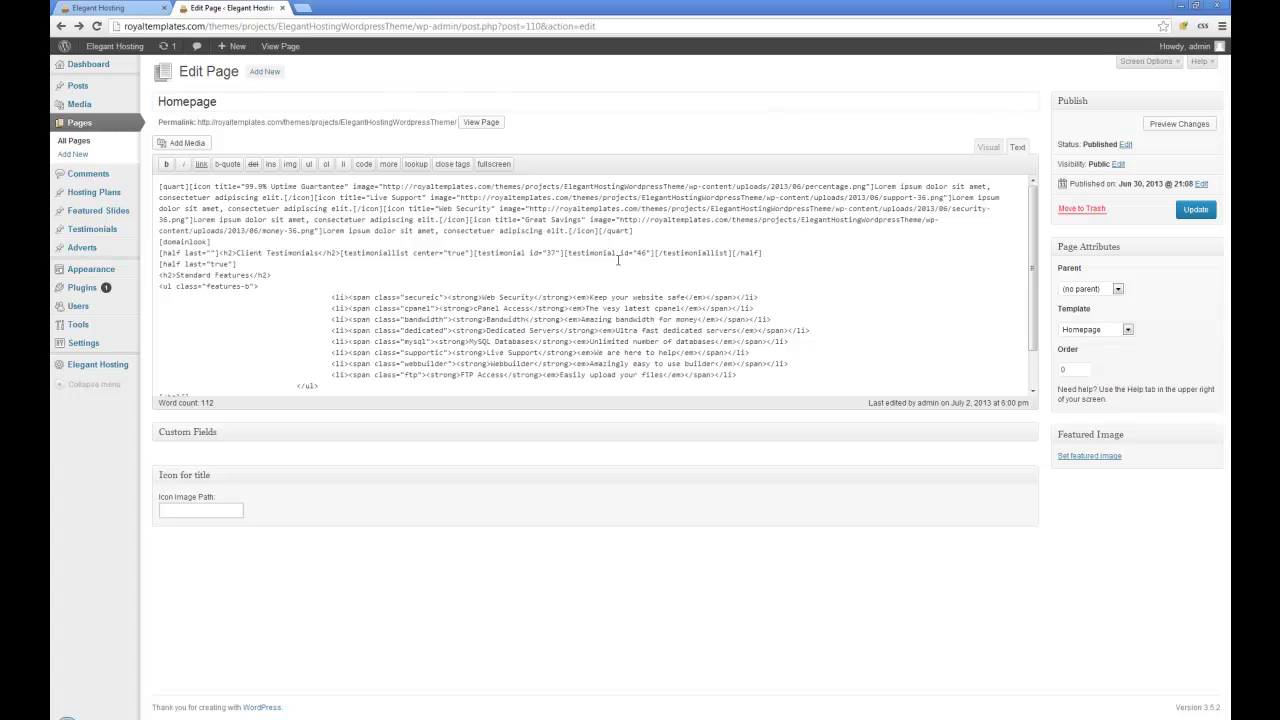
left_click_drag(655, 254, 583, 256)
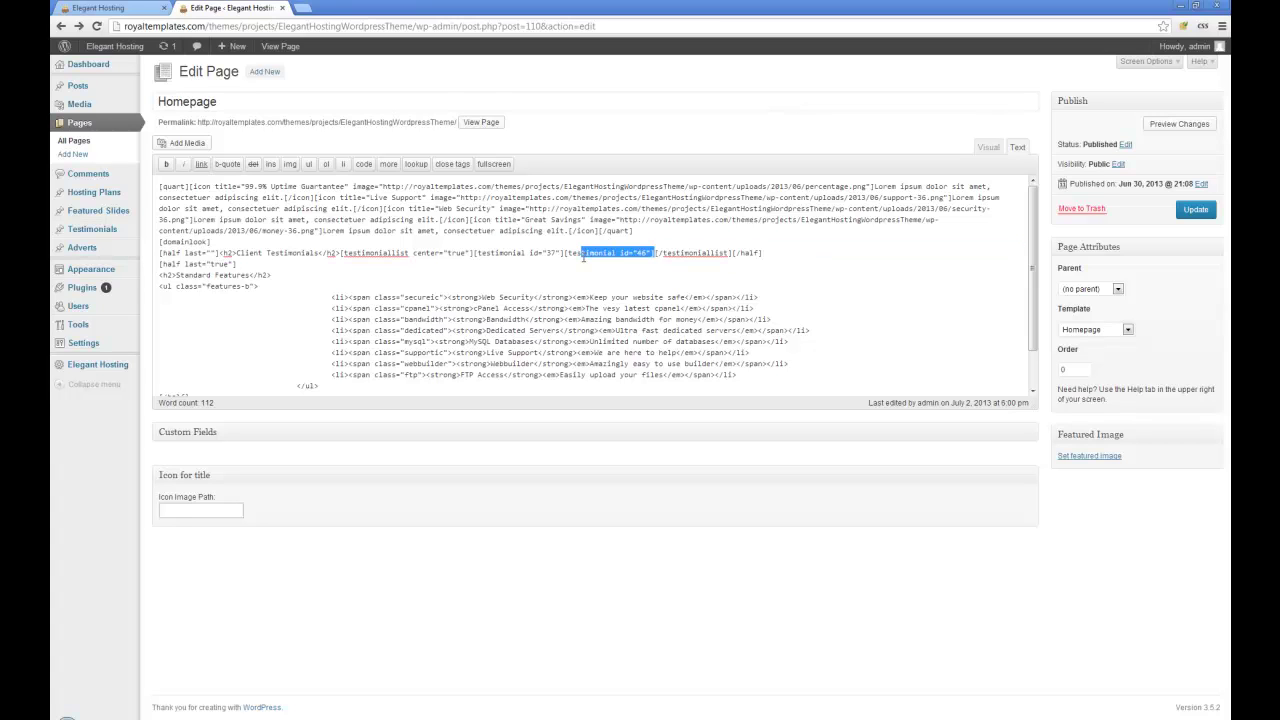
left_click(385, 236)
Step: Compare the live Standard Features section with its [half last="true"] column, heading and features-b list in the page content
scroll(275, 231, "down", 1)
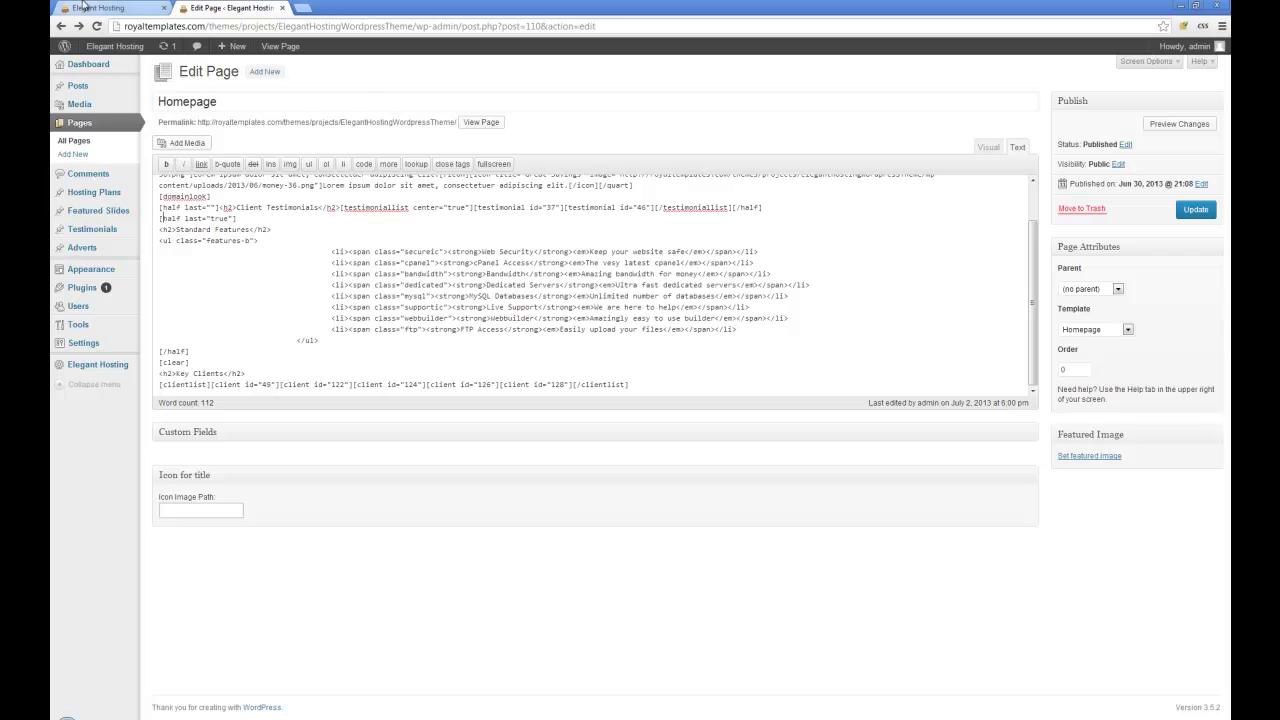
key("ctrl+shift+Tab")
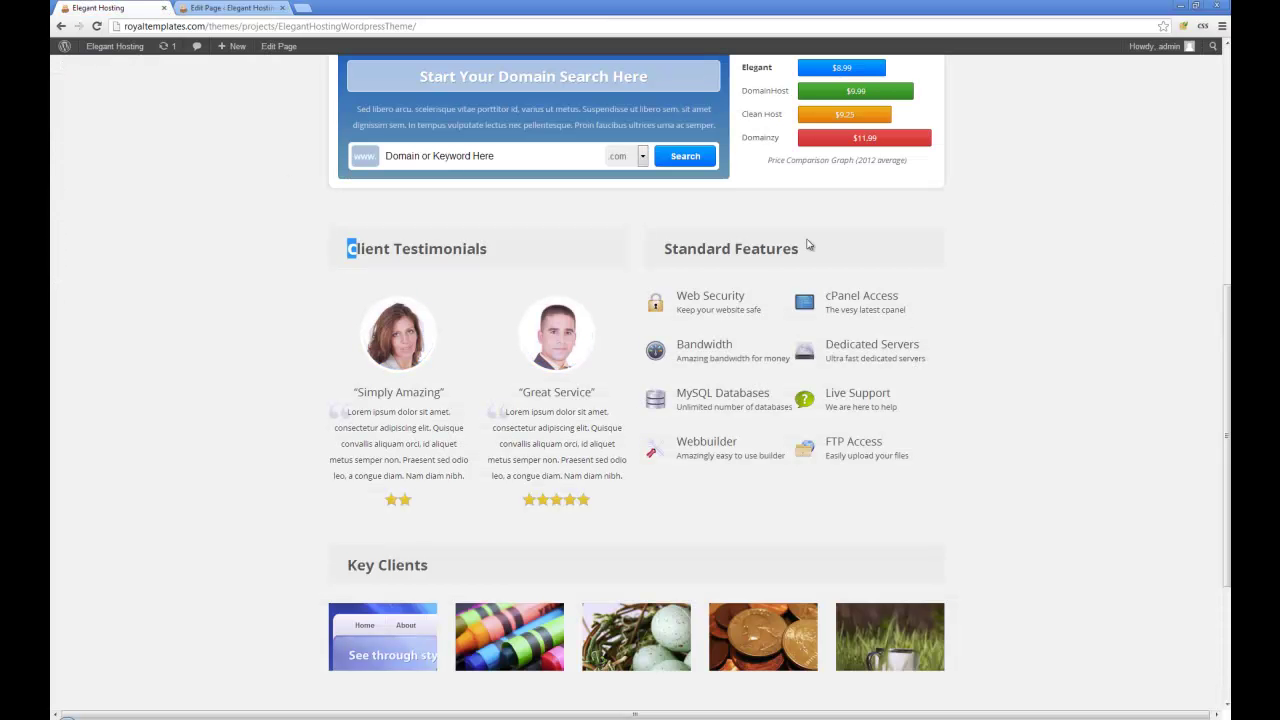
left_click(211, 7)
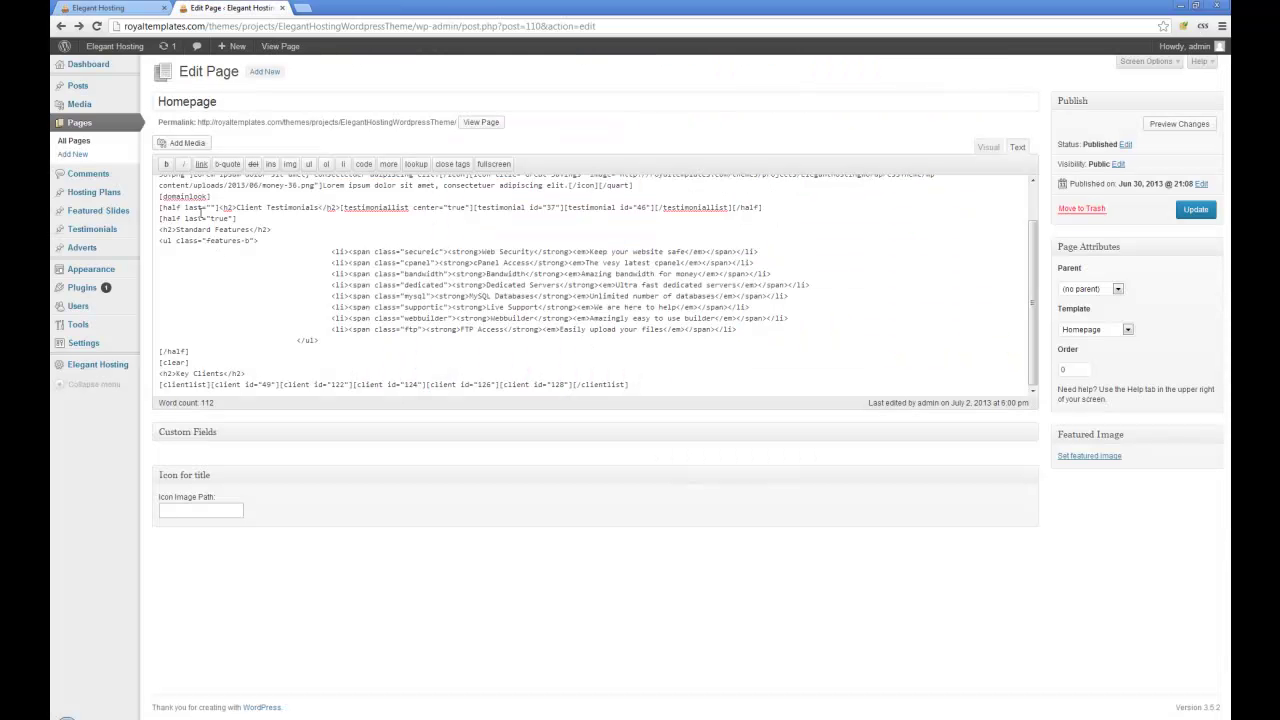
left_click_drag(167, 228, 259, 228)
left_click_drag(164, 240, 251, 242)
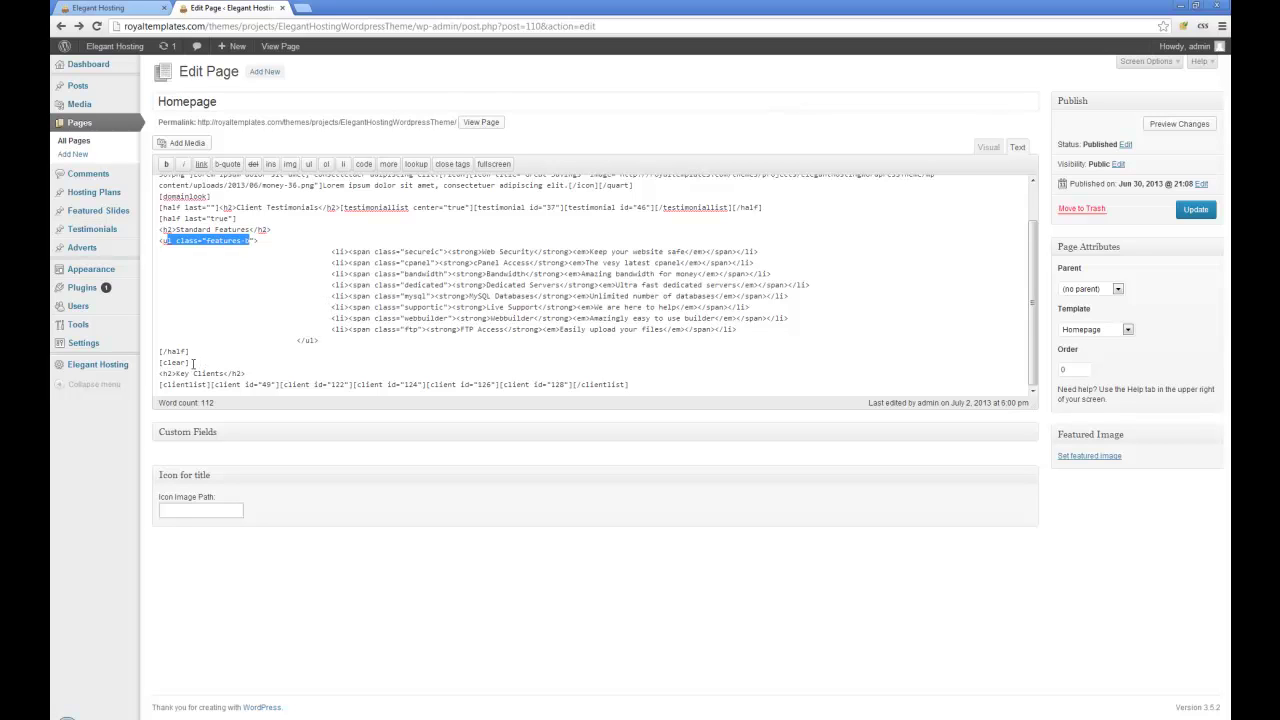
Step: Examine the [clear] shortcode, the Key Clients heading and the [clientlist] shortcode with its client IDs at the end of the content
left_click_drag(193, 364, 160, 362)
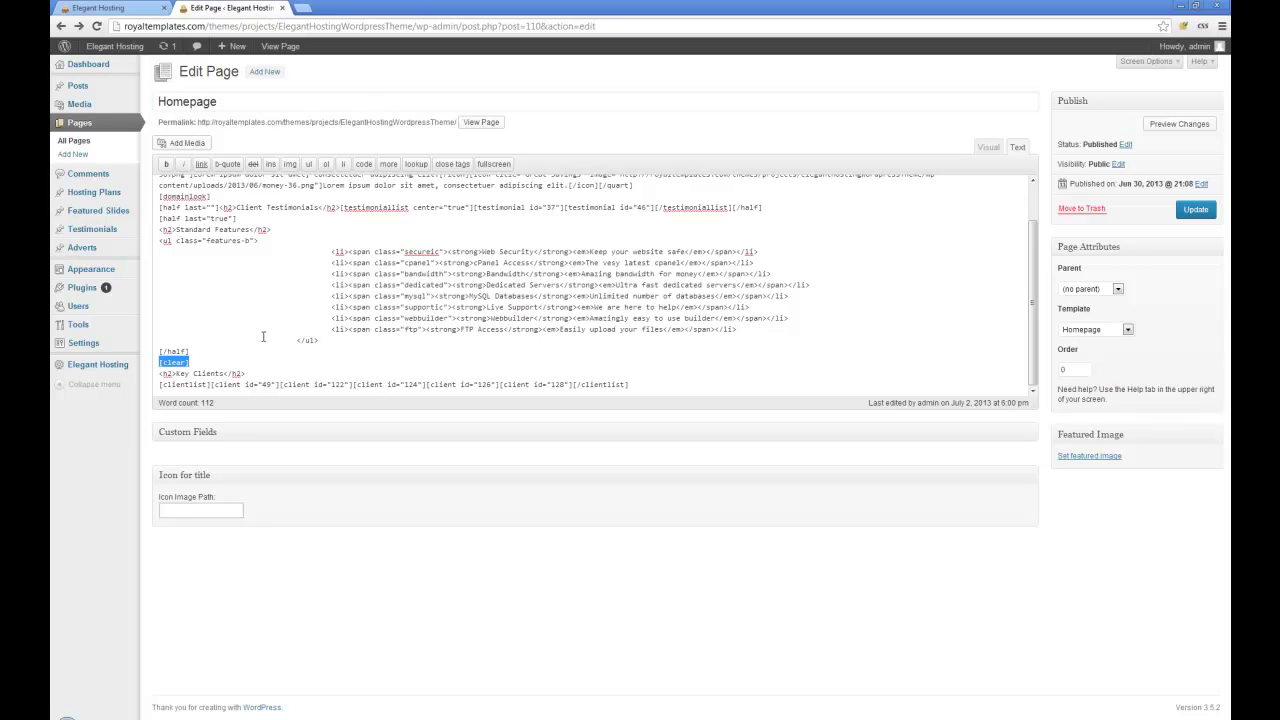
left_click(196, 361)
left_click_drag(205, 362, 152, 362)
double_click(240, 373)
double_click(200, 384)
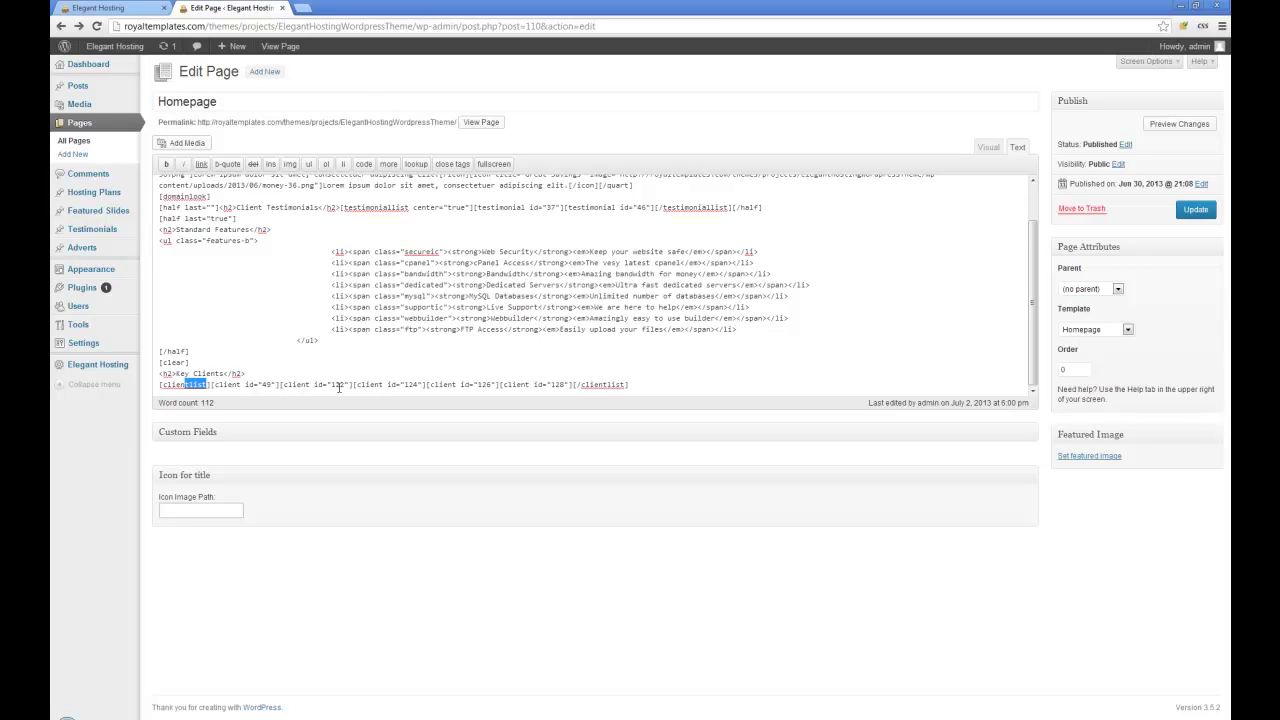
left_click(238, 384)
Step: Check the Icon Image Path field and look at the title icon on the live About Us page
left_click(203, 511)
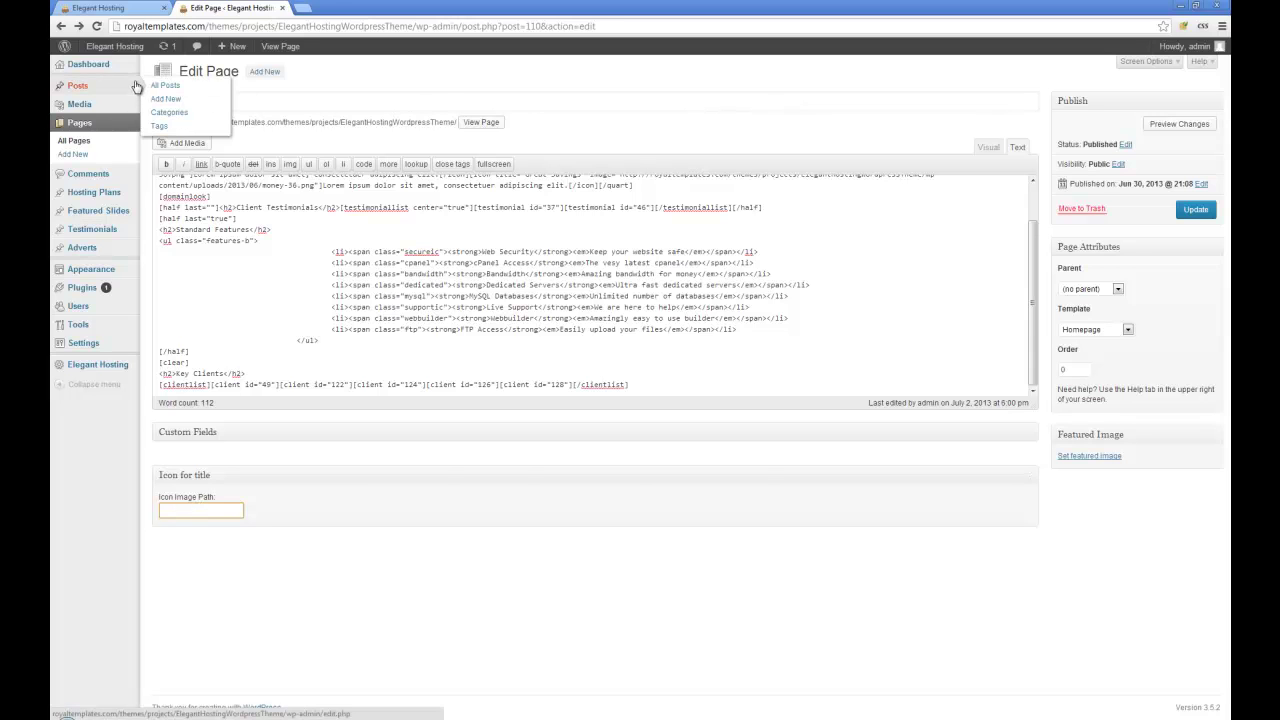
left_click(107, 13)
scroll(191, 189, "up", 5)
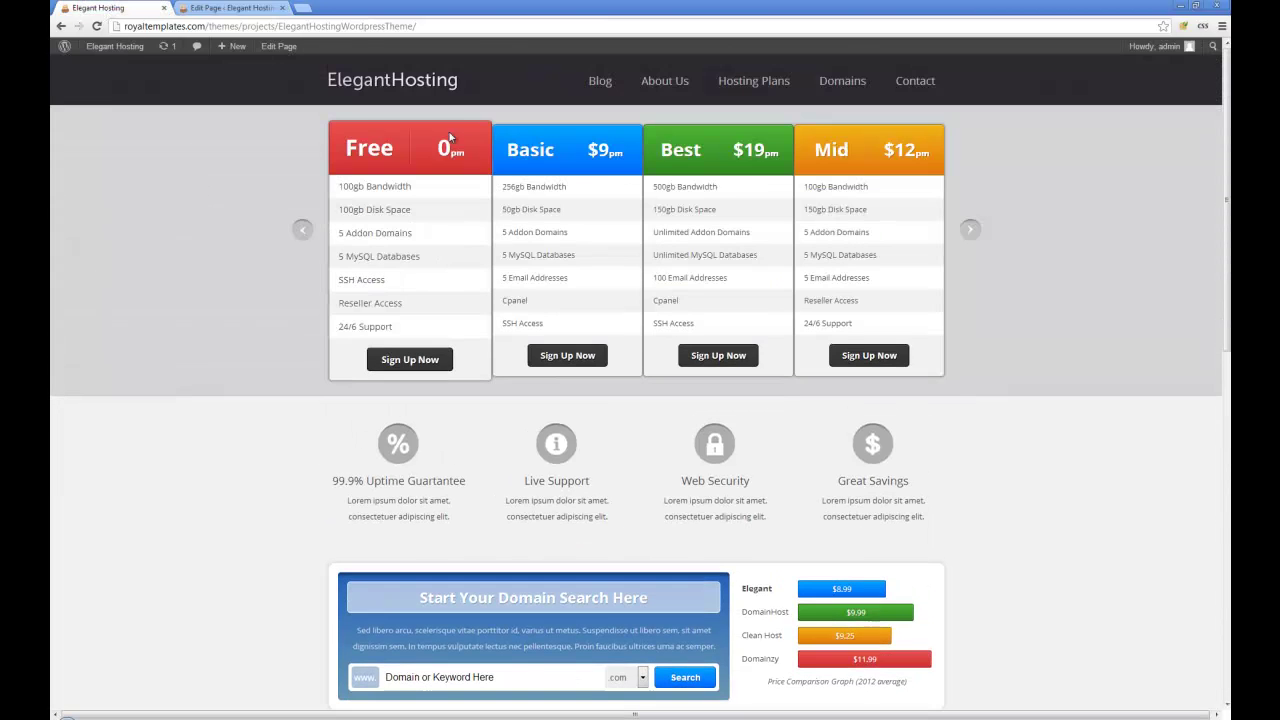
left_click(665, 81)
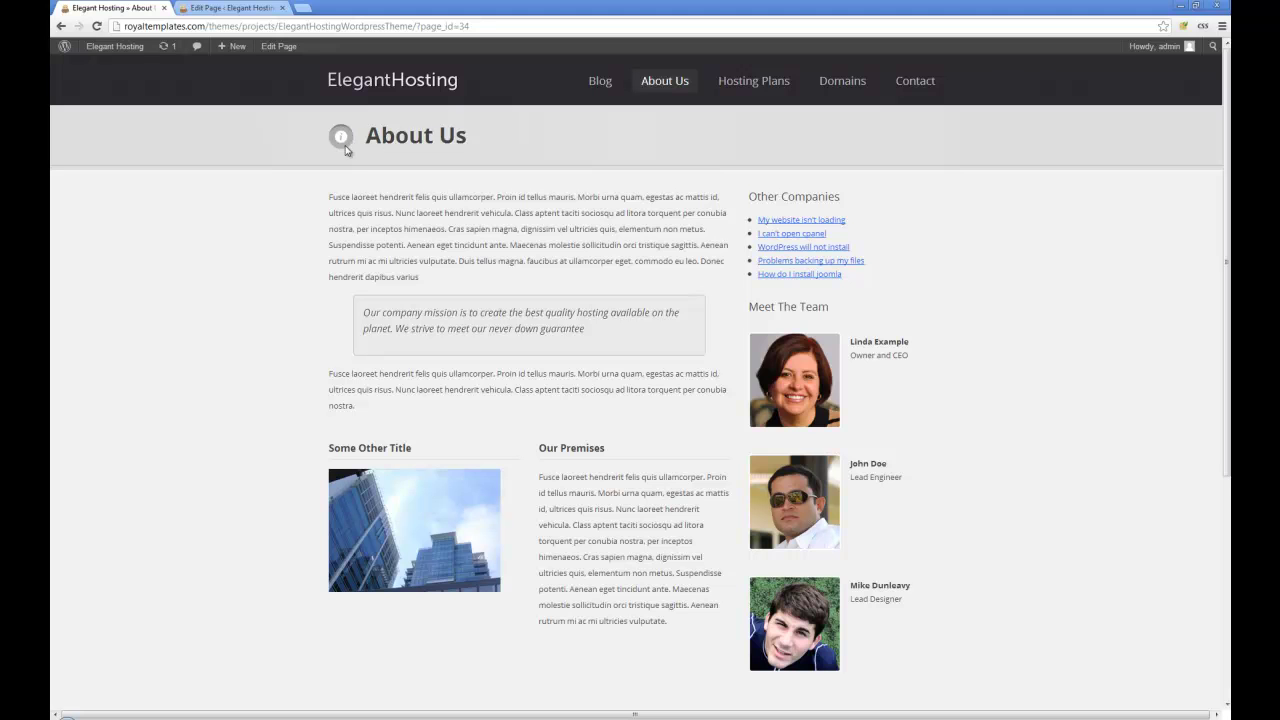
left_click(225, 8)
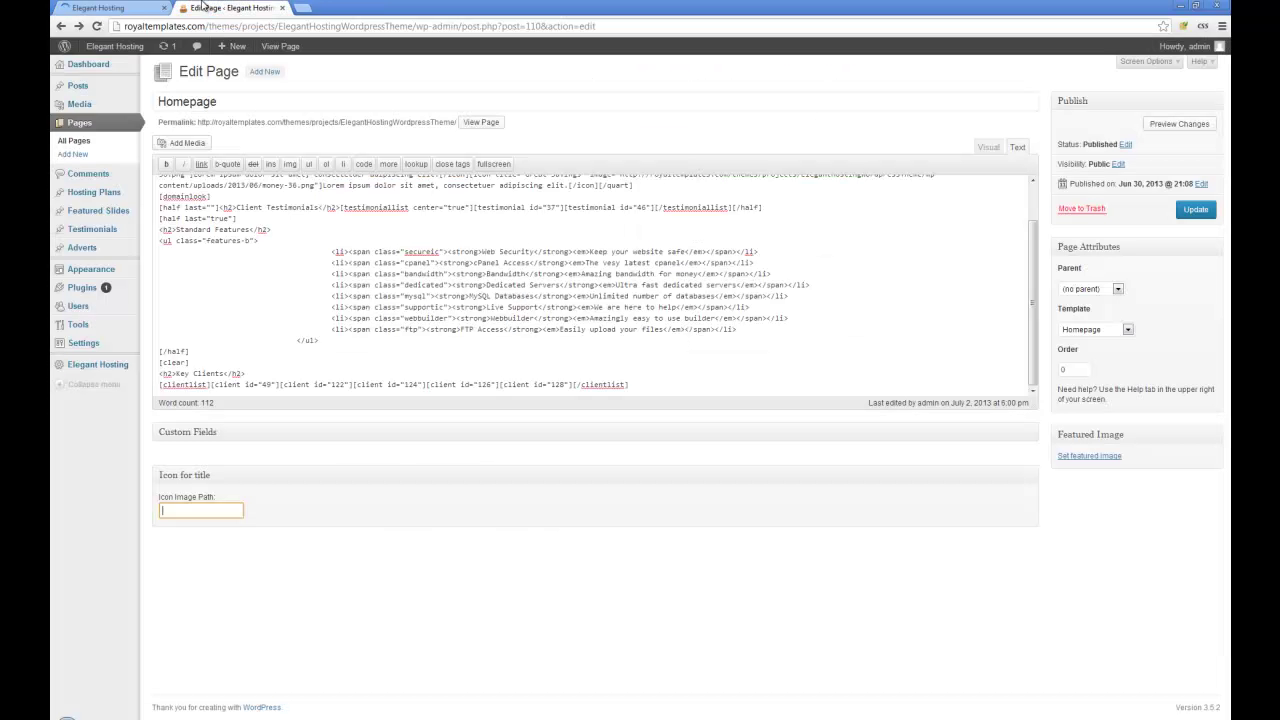
Step: Open the Domains page for editing from the list of all pages
left_click(84, 143)
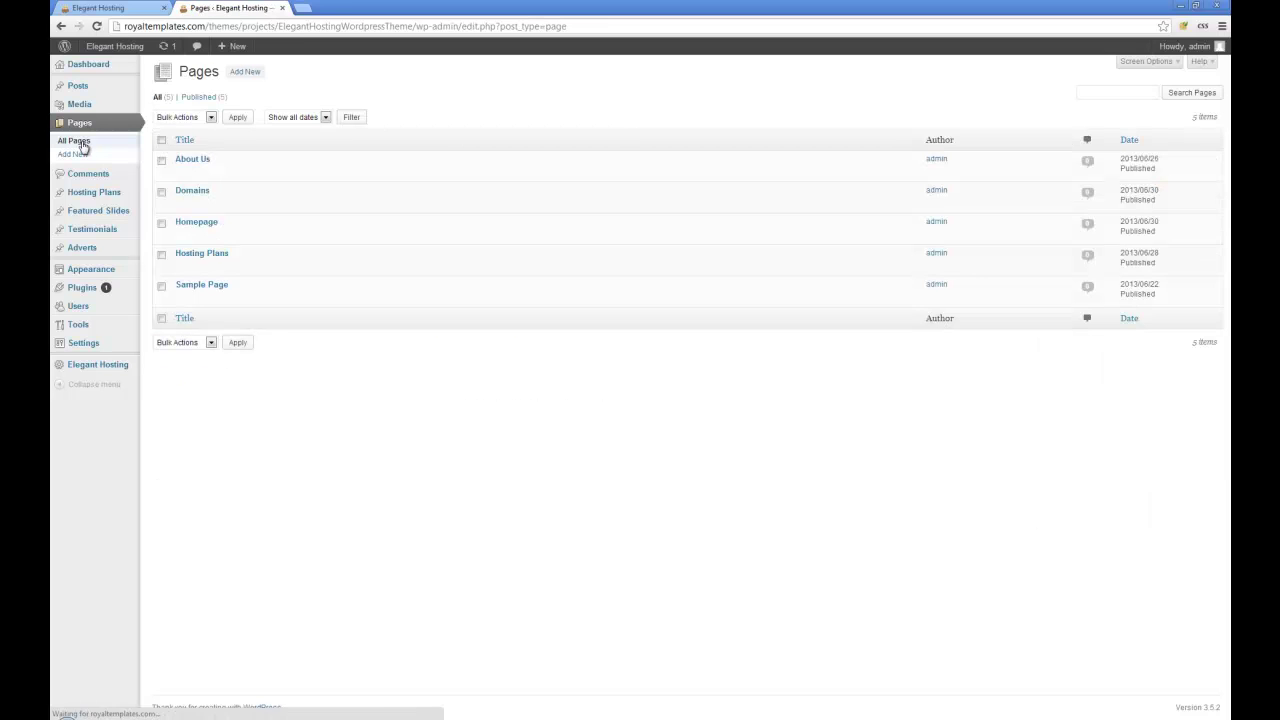
mouse_move(186, 210)
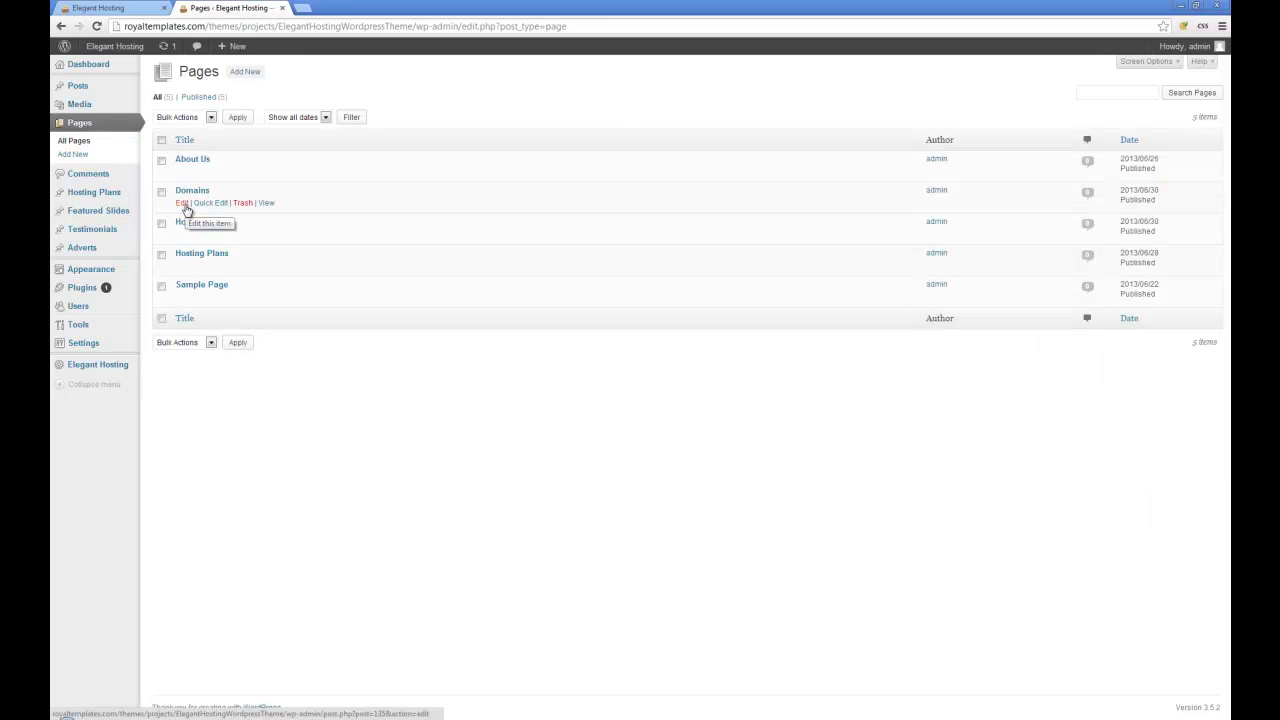
left_click(185, 206)
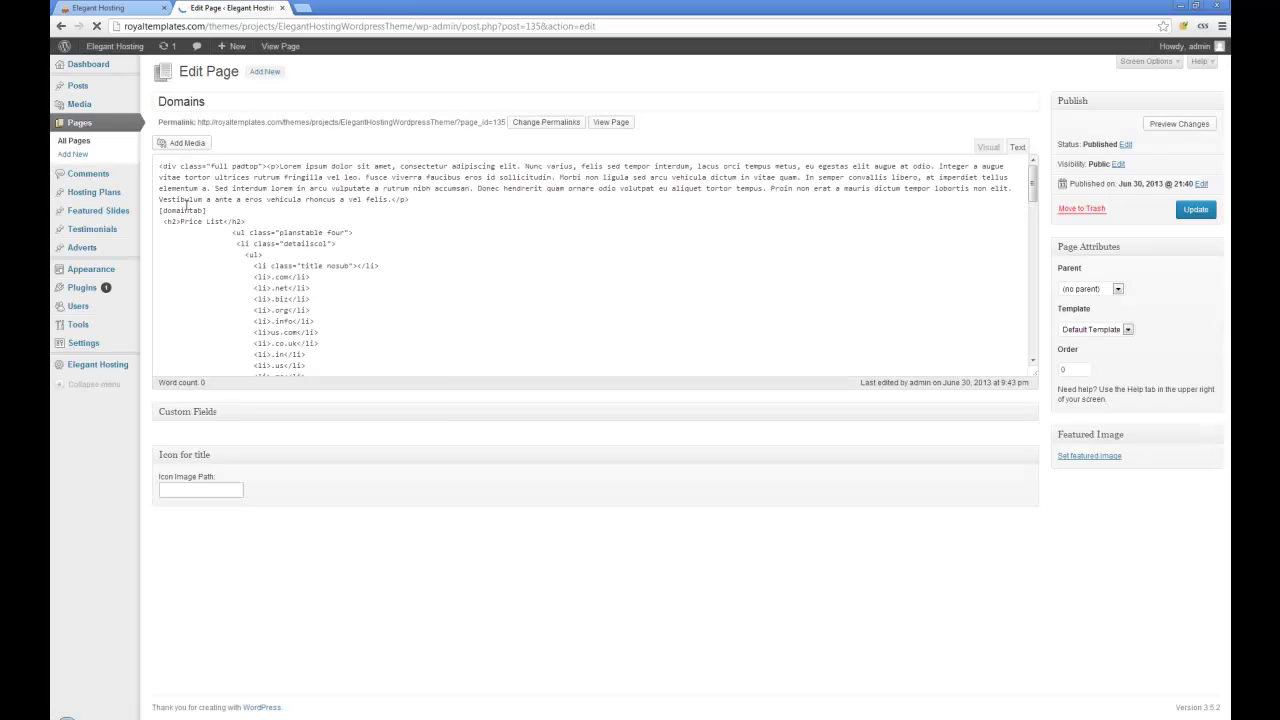
Step: View the live Domains page and show the Domain Transfer form in its domain box
left_click(98, 7)
key("F5")
left_click(843, 82)
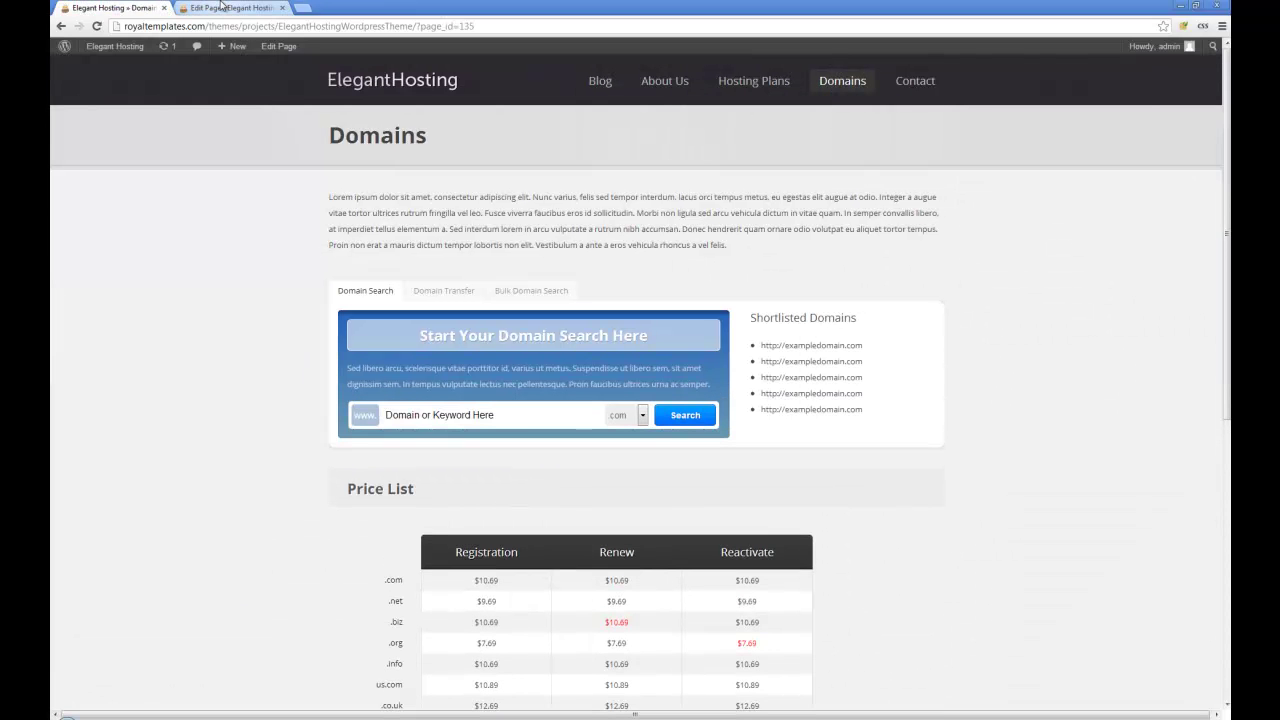
scroll(341, 143, "down", 2)
left_click(435, 230)
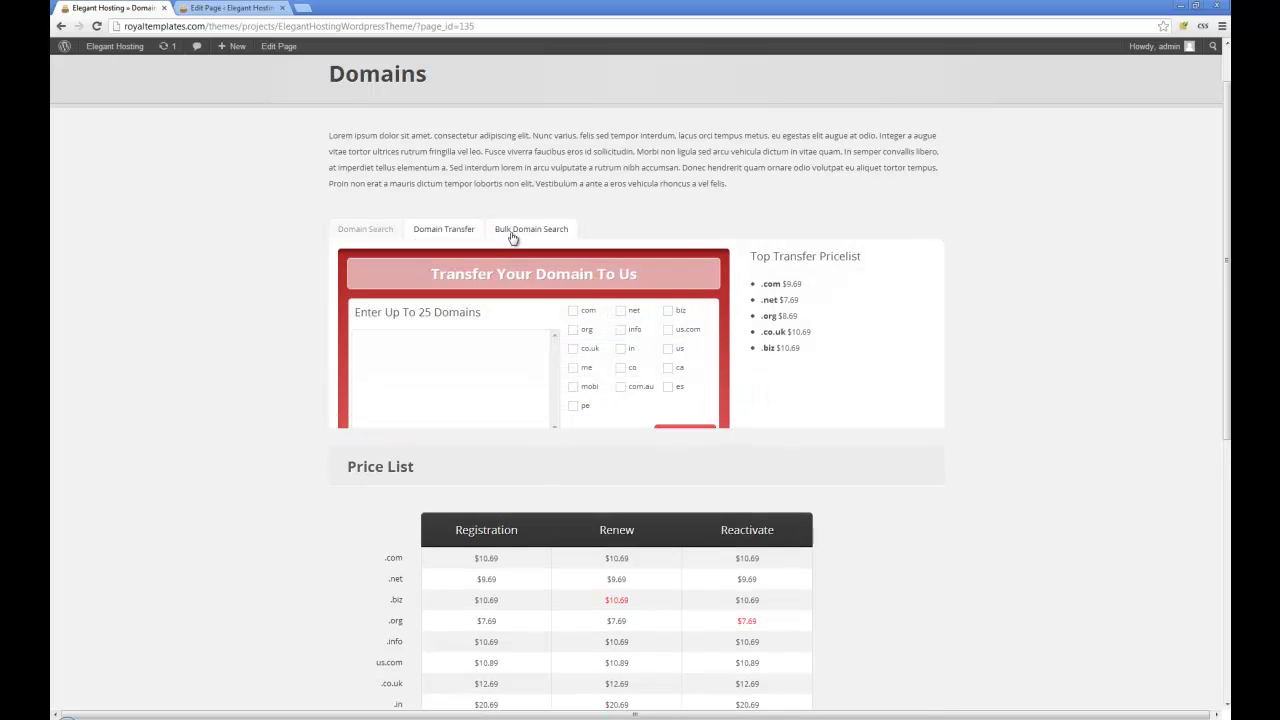
Step: Show the Bulk Domain Search form on the live Domains page and examine the [domaintab] shortcode in the page content
left_click(515, 230)
left_click(228, 8)
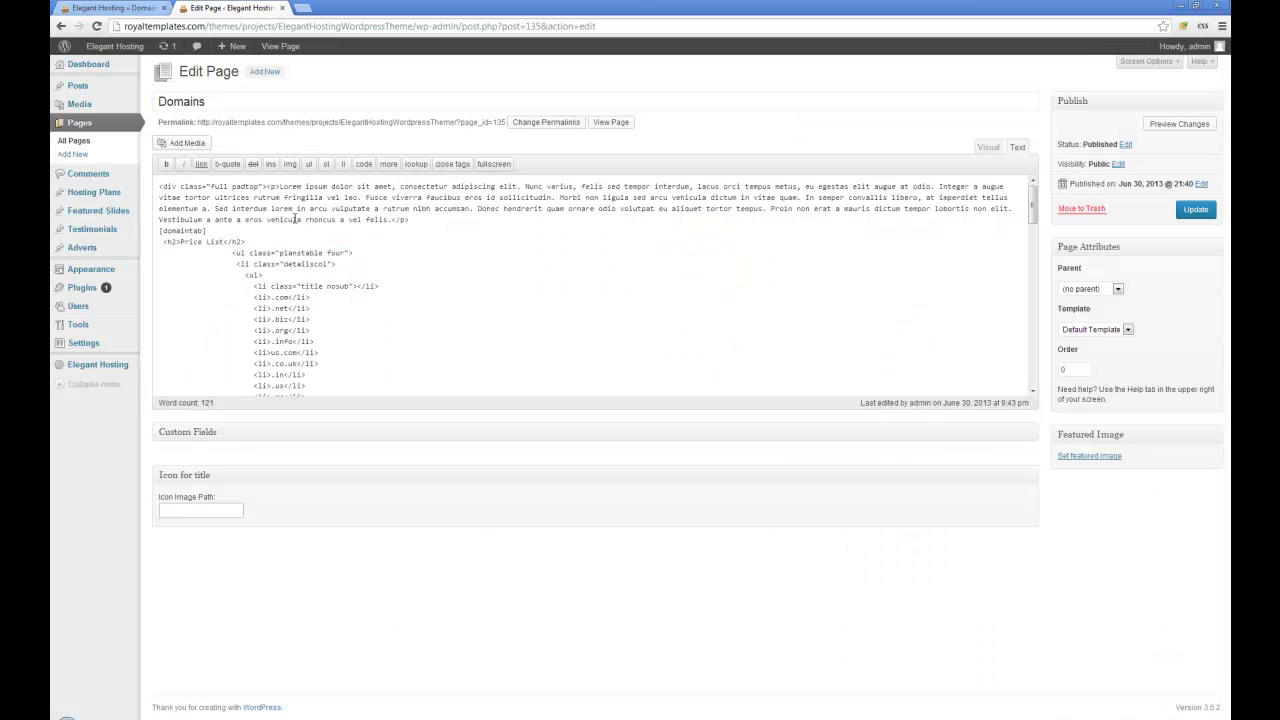
left_click_drag(203, 230, 145, 234)
scroll(258, 241, "down", 3)
scroll(258, 241, "up", 3)
Step: Load the live Hosting Plans page and open that page for editing from the list of all pages
left_click(110, 8)
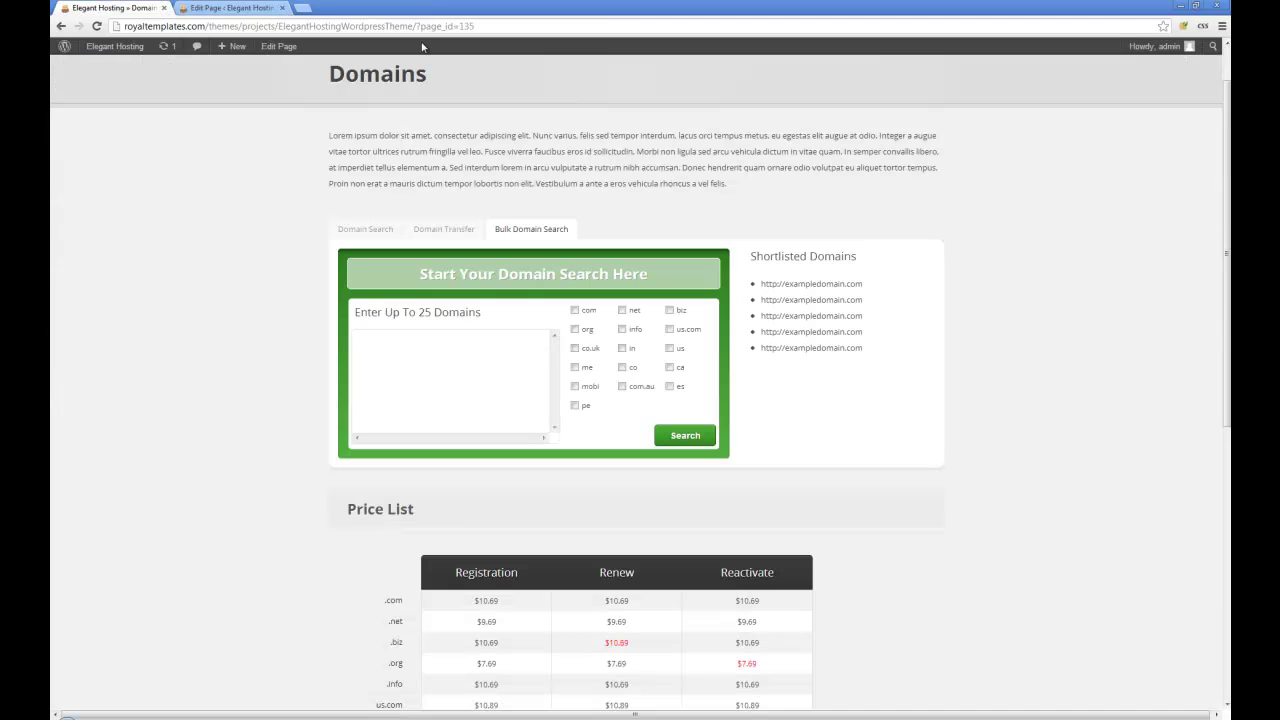
scroll(527, 168, "up", 1)
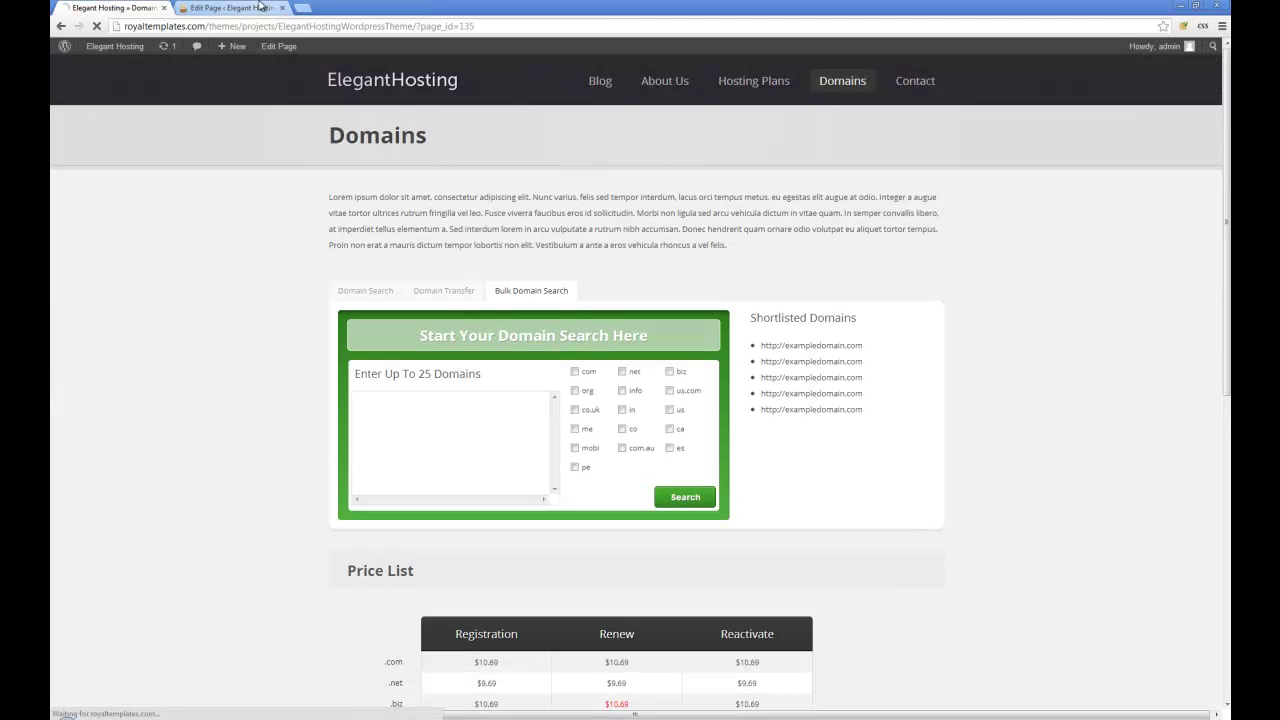
left_click(233, 7)
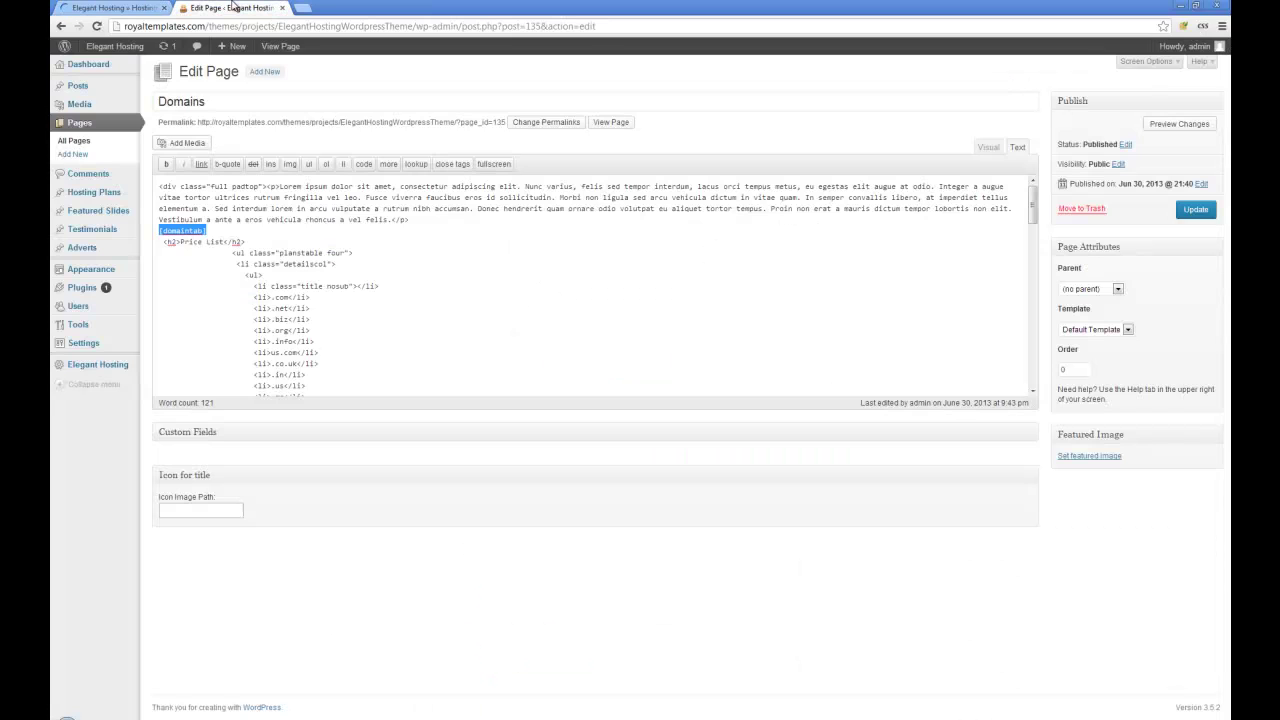
left_click(84, 147)
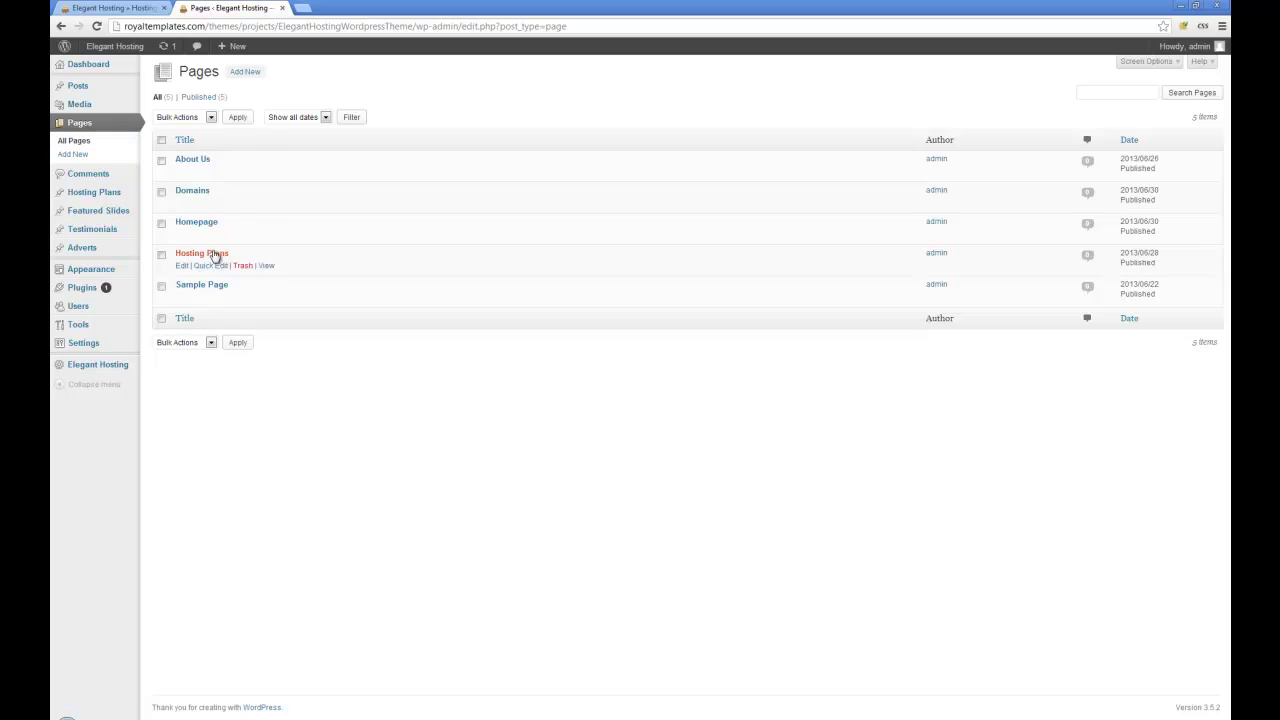
left_click(213, 254)
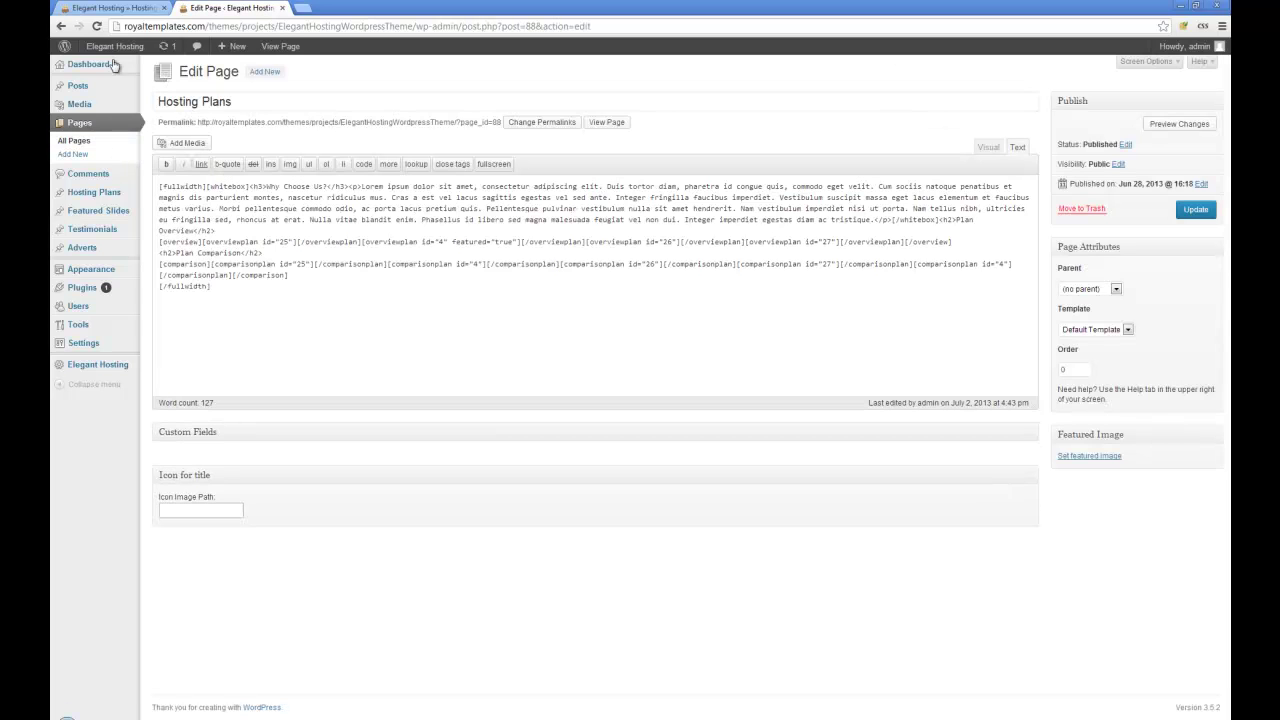
Step: Look through the live Hosting Plans page: the Why Choose Us box, the Plan Overview and the Plan Comparison table
left_click(102, 7)
scroll(296, 235, "down", 2)
scroll(300, 257, "up", 2)
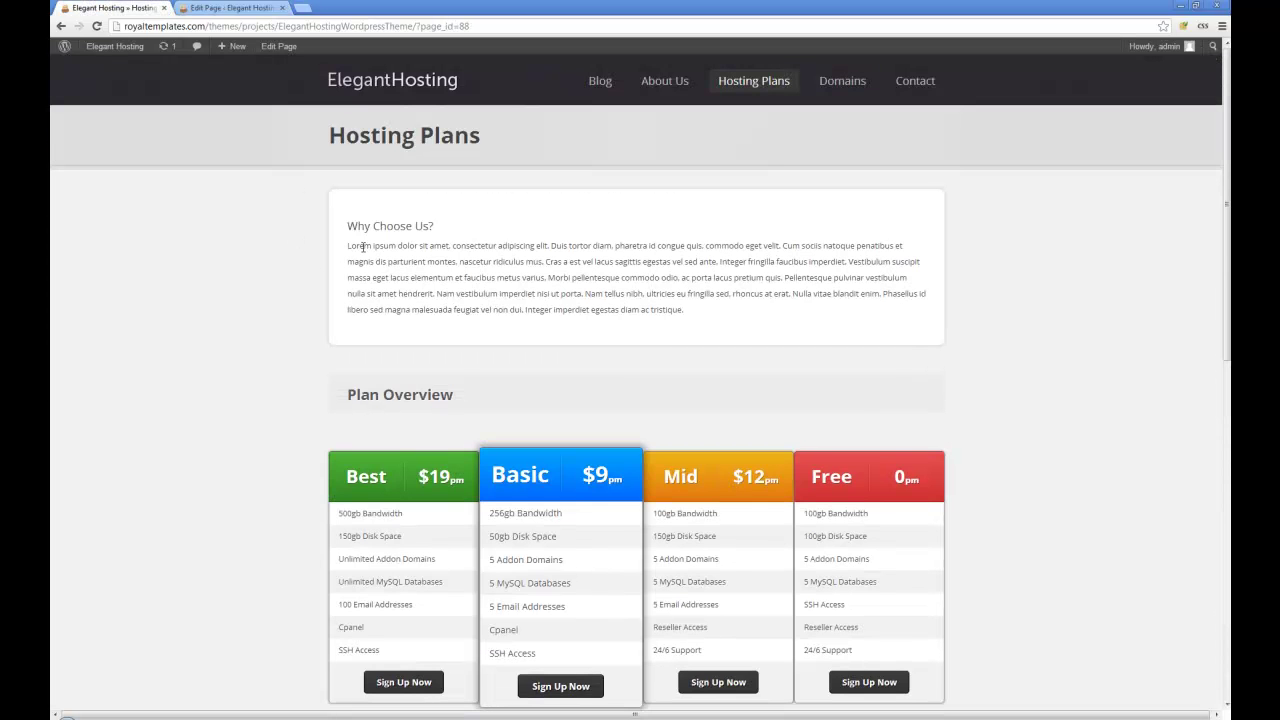
left_click_drag(351, 224, 720, 317)
scroll(712, 320, "down", 1)
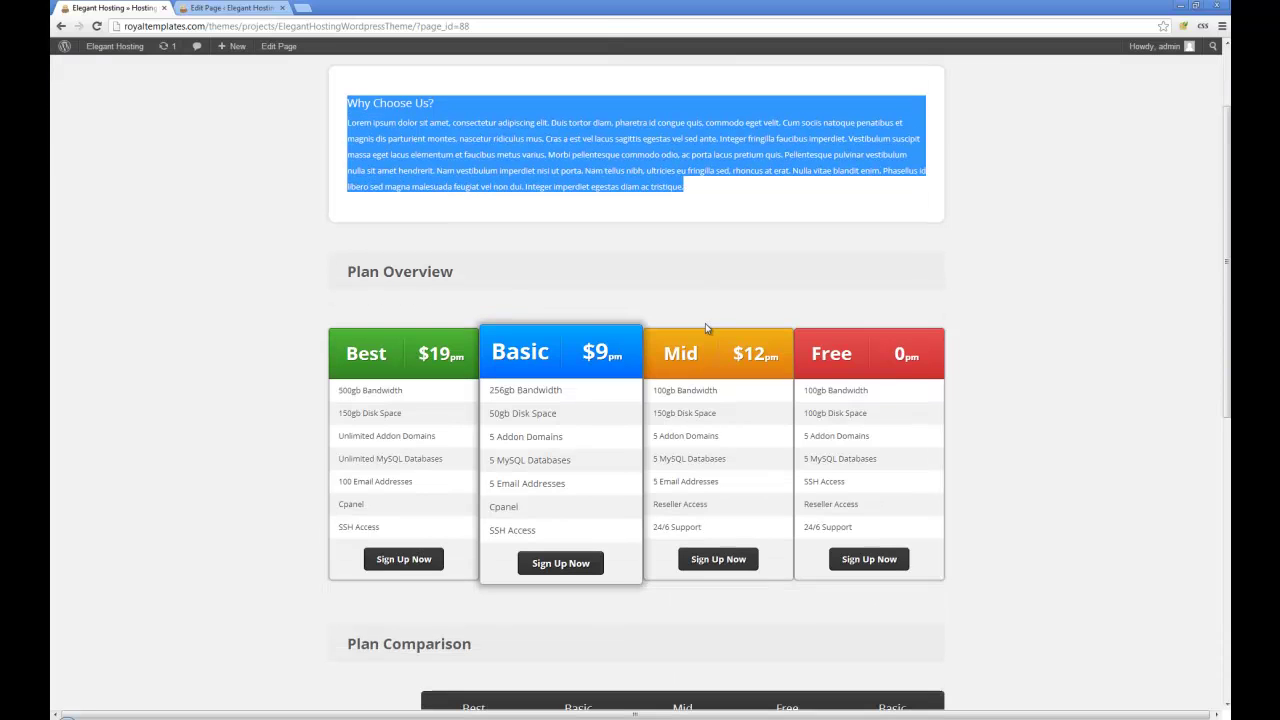
scroll(790, 350, "down", 3)
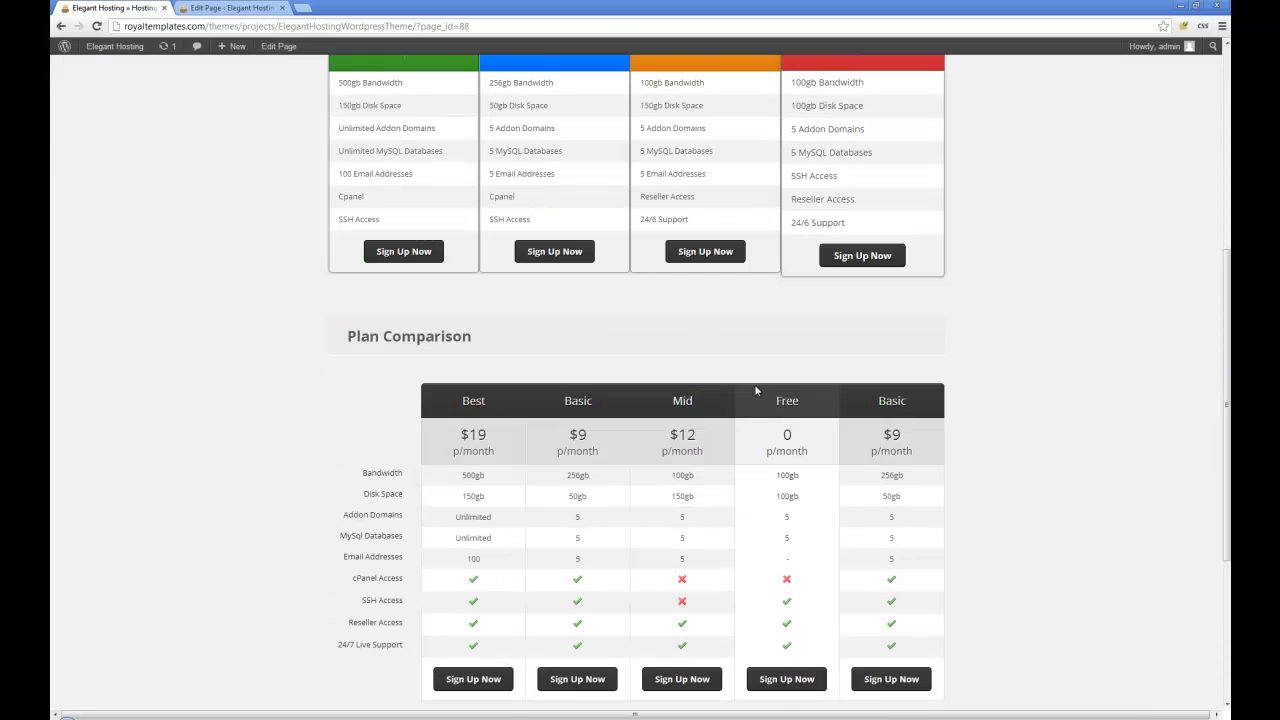
scroll(457, 514, "down", 3)
scroll(909, 291, "up", 5)
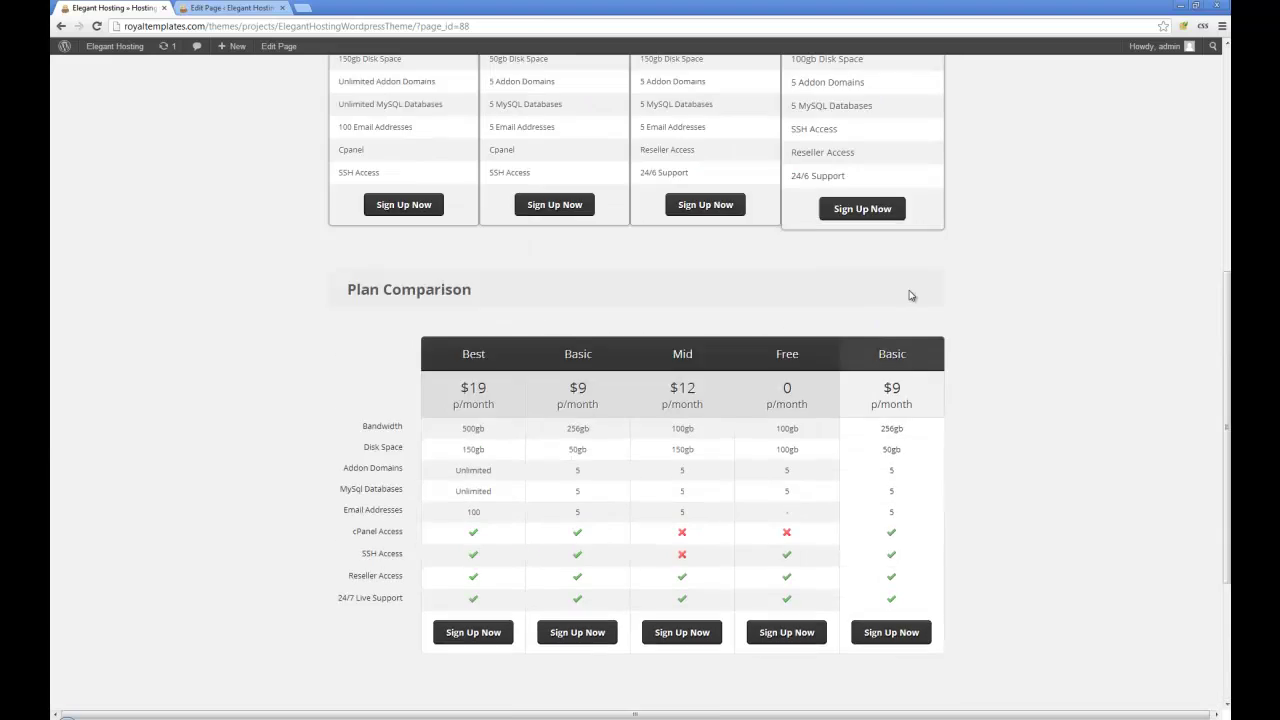
scroll(742, 287, "up", 2)
Step: Examine the opening and closing [fullwidth] tags in the Hosting Plans content and compare them with the live page's layout
left_click(230, 8)
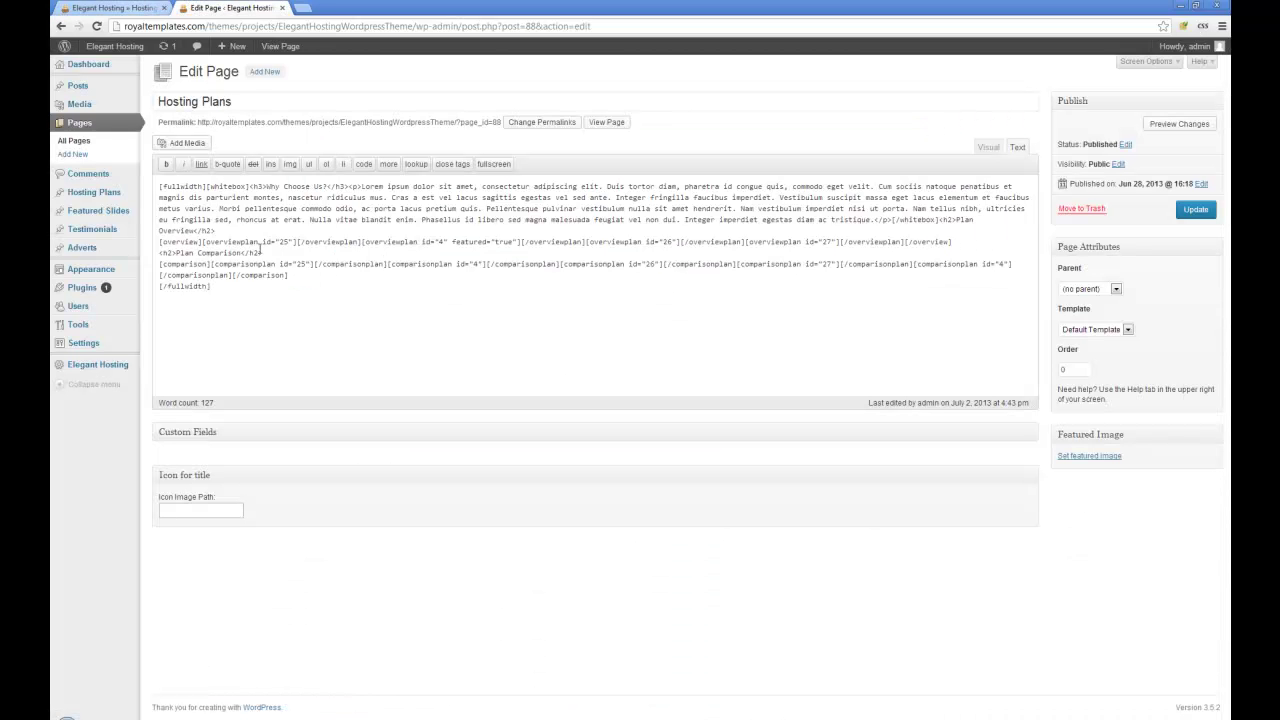
left_click_drag(207, 186, 158, 187)
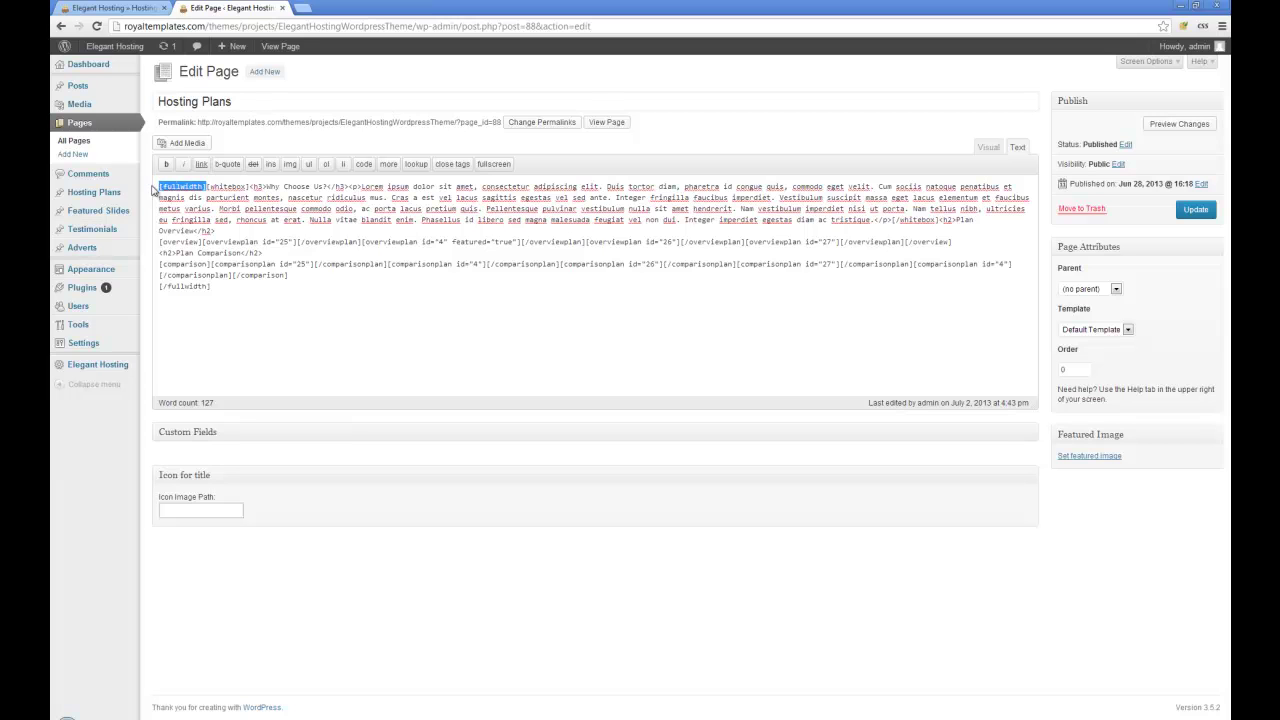
left_click_drag(211, 287, 172, 287)
left_click(110, 8)
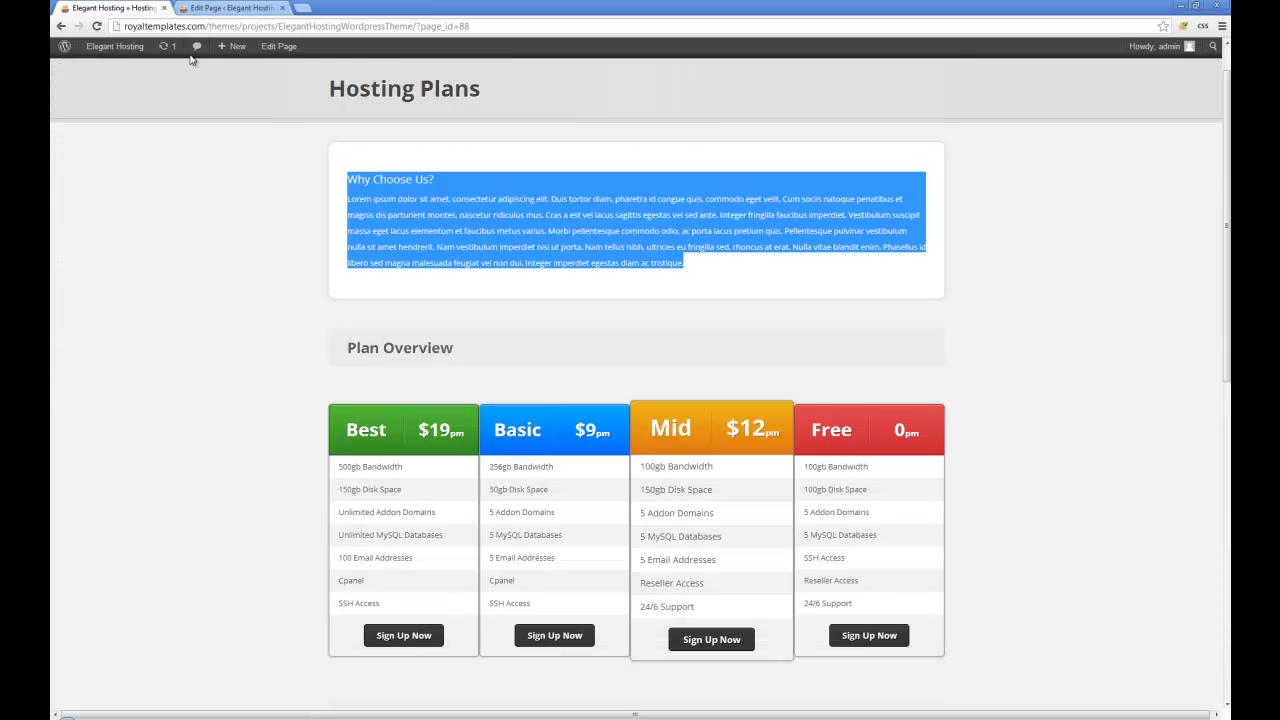
scroll(477, 233, "up", 1)
left_click(385, 204)
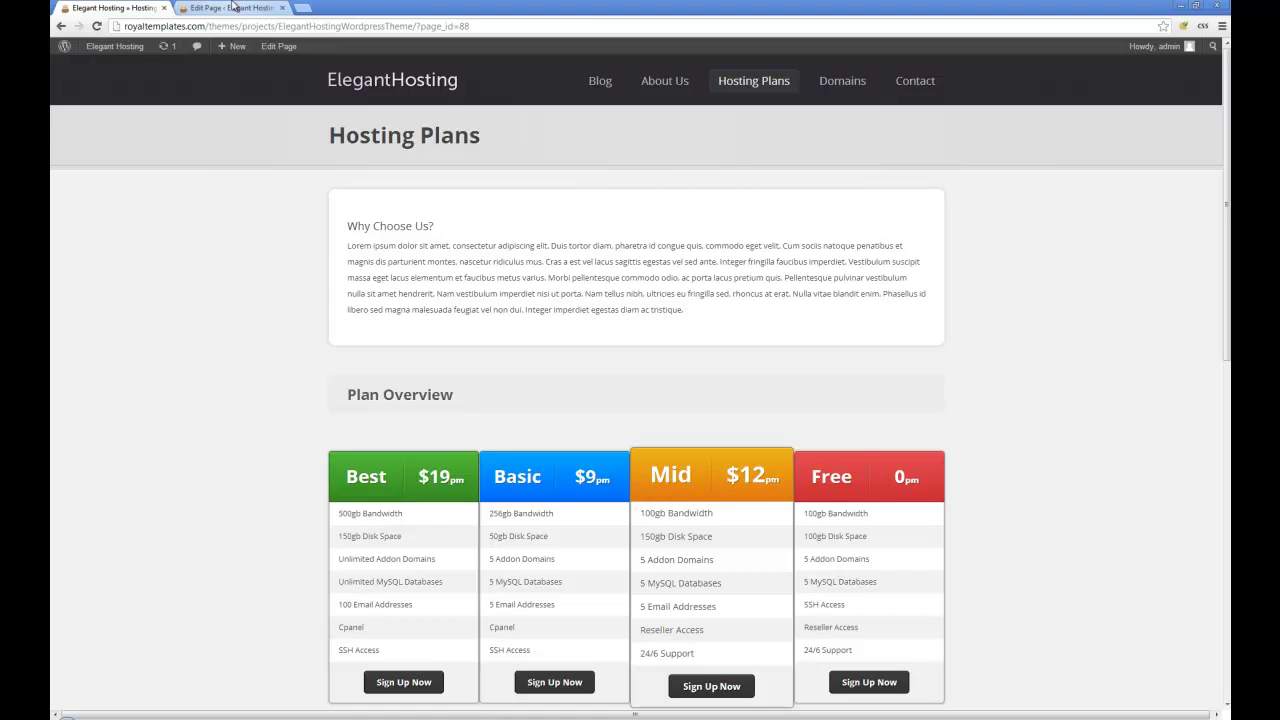
Step: Examine the opening and closing [whitebox] tags around the Why Choose Us text in the page content
left_click(228, 8)
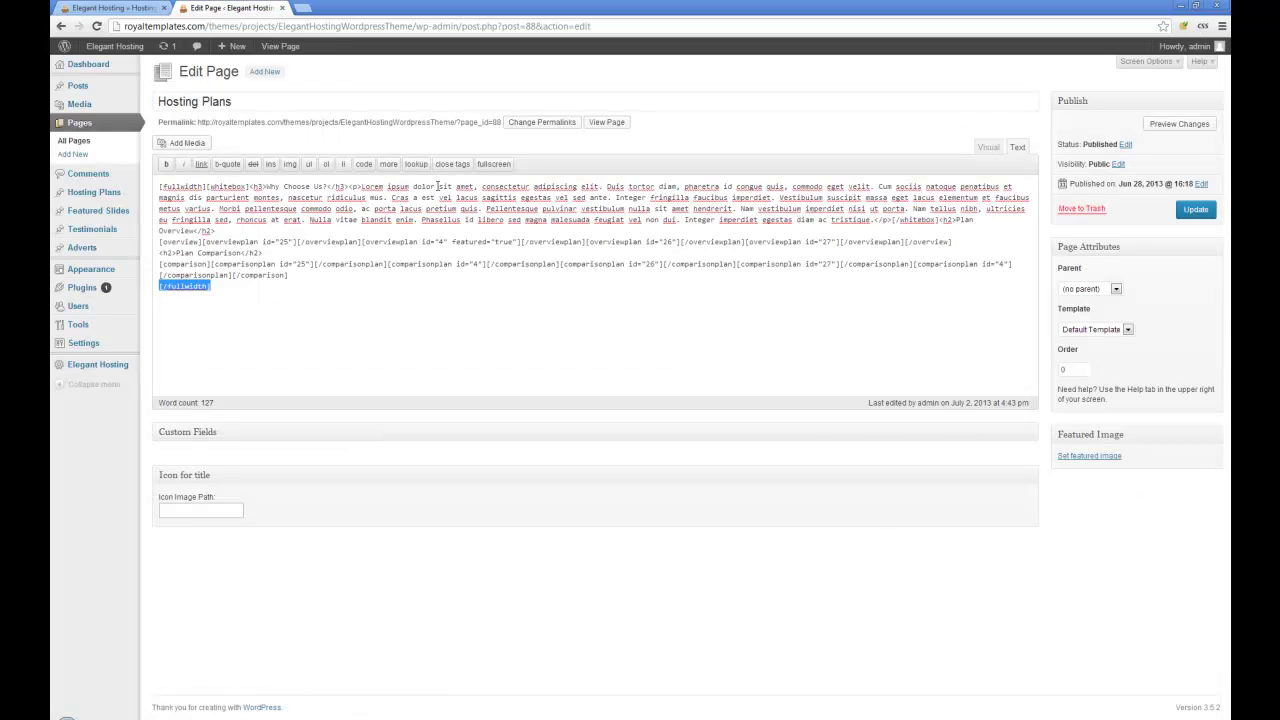
left_click_drag(206, 186, 250, 183)
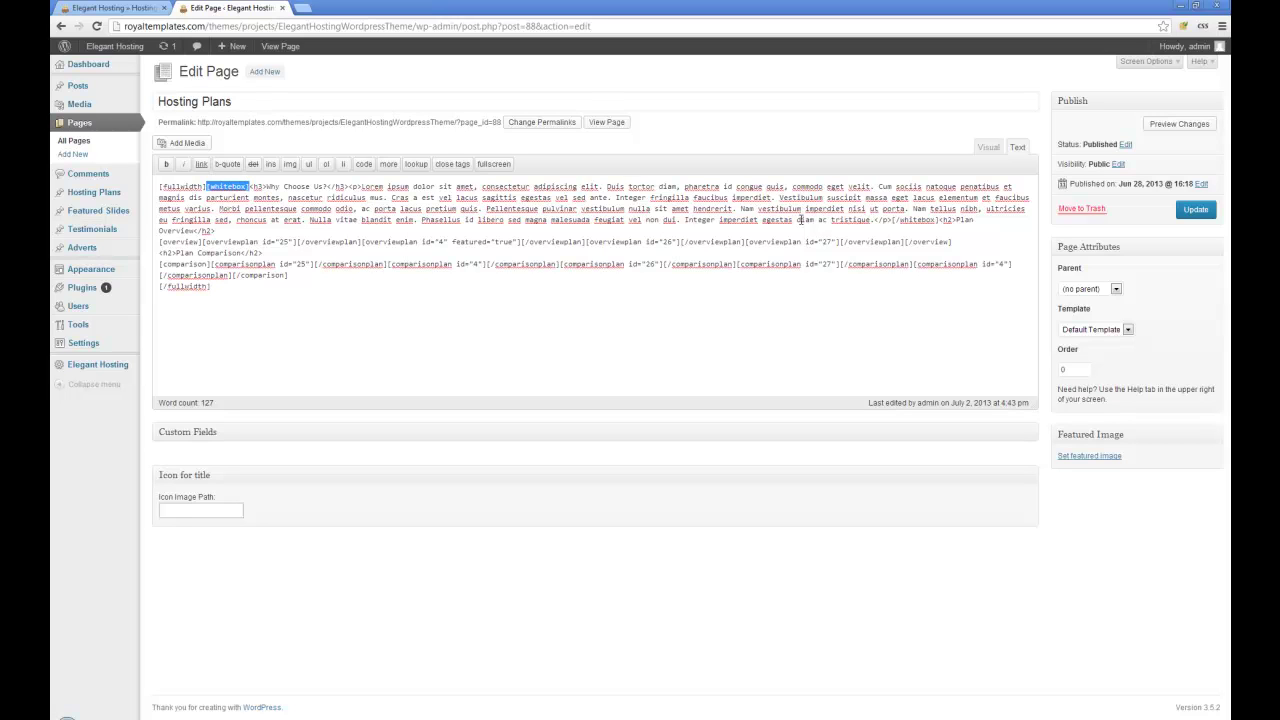
left_click_drag(938, 220, 890, 220)
Step: Examine the [overview] shortcode with its [overviewplan] IDs and the [comparison] shortcode below it in the Hosting Plans content
left_click(185, 243)
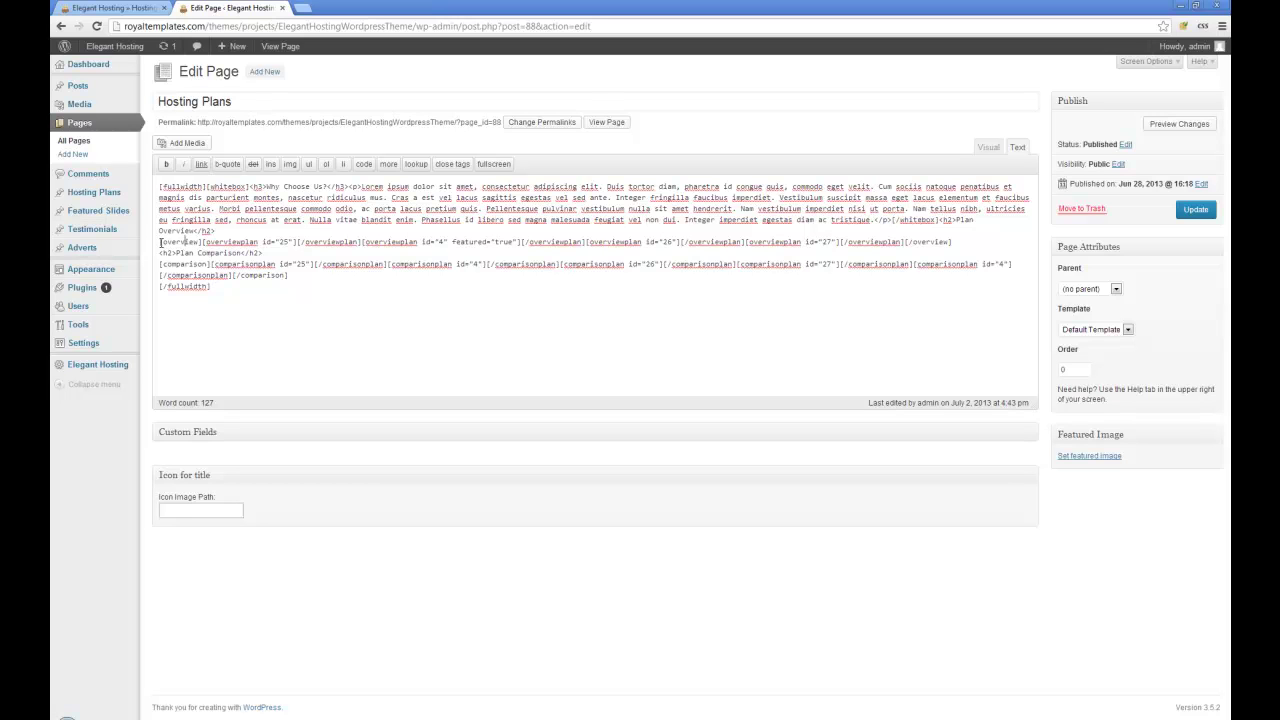
left_click_drag(159, 243, 200, 243)
left_click_drag(206, 253, 245, 242)
left_click(259, 242)
type("/")
left_click(259, 242)
left_click_drag(208, 263, 180, 264)
left_click(253, 253)
Step: Examine the featured="true" attribute of the [overviewplan] with ID 4 and check the plan overview on the live page
left_click_drag(453, 242, 516, 237)
left_click(125, 8)
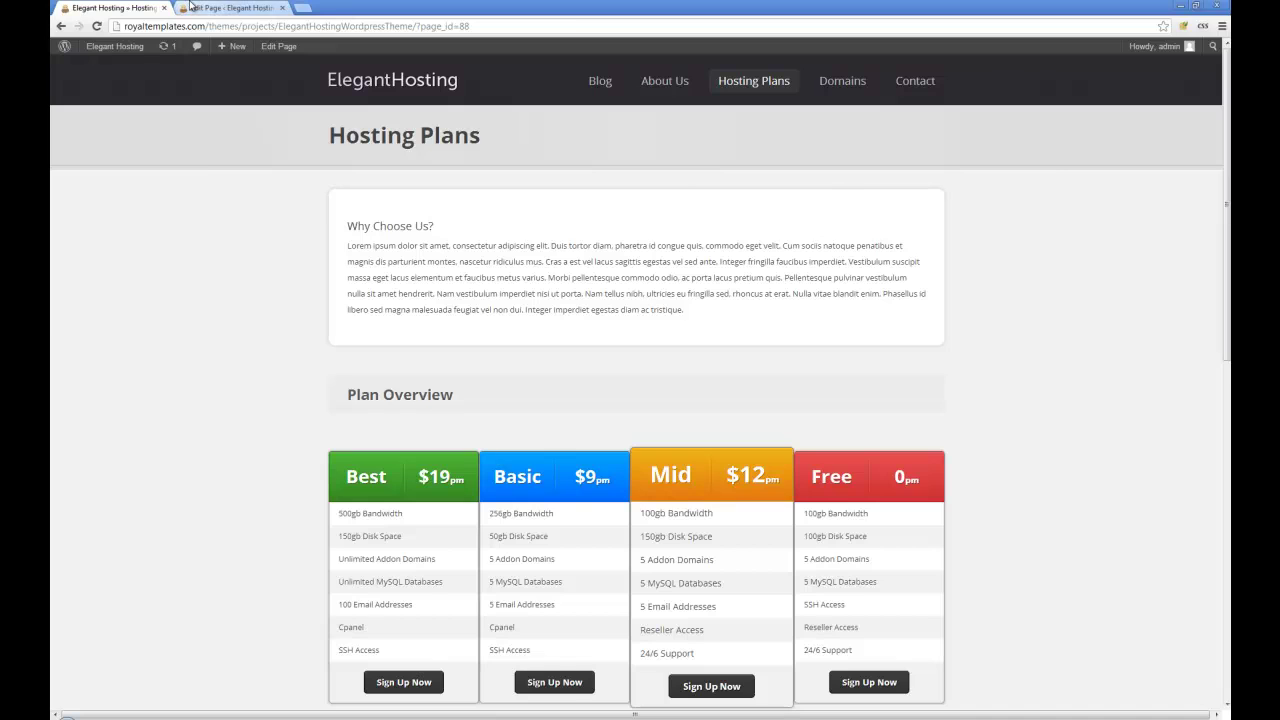
left_click(188, 8)
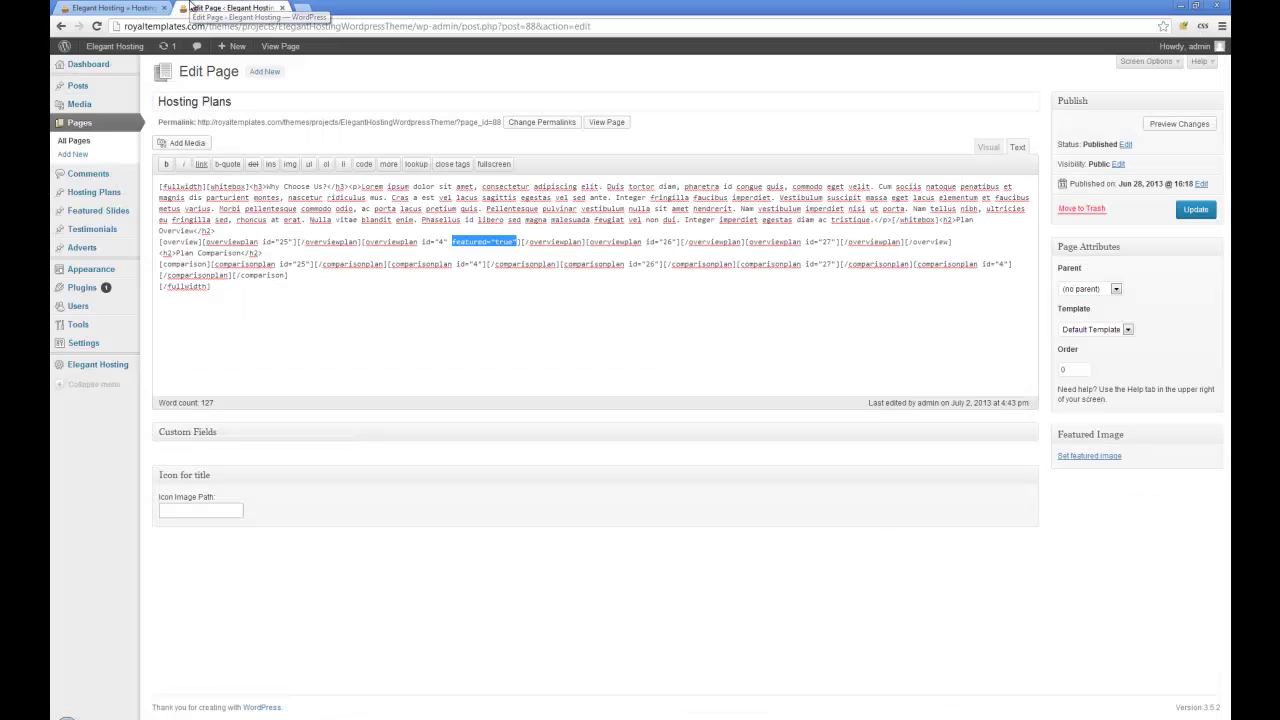
left_click(356, 273)
Step: Open the live Blog page by way of About Us and look through its posts down to the footer
left_click(131, 8)
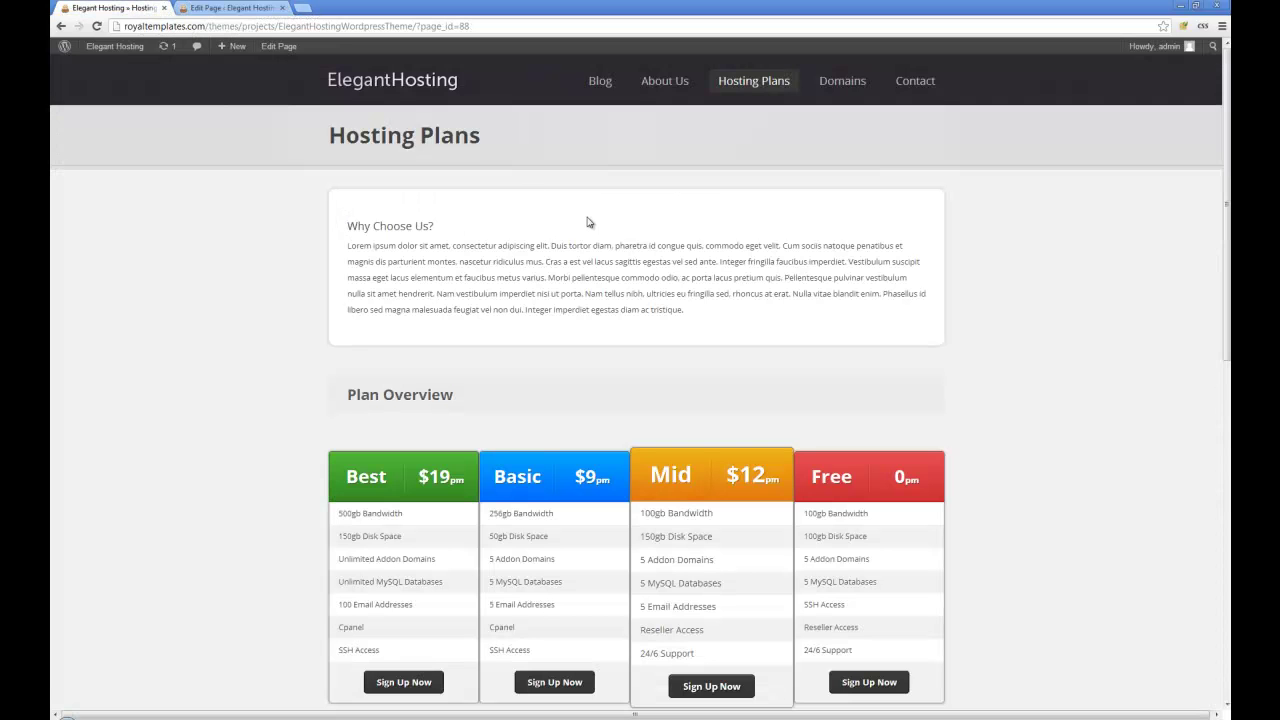
left_click(648, 80)
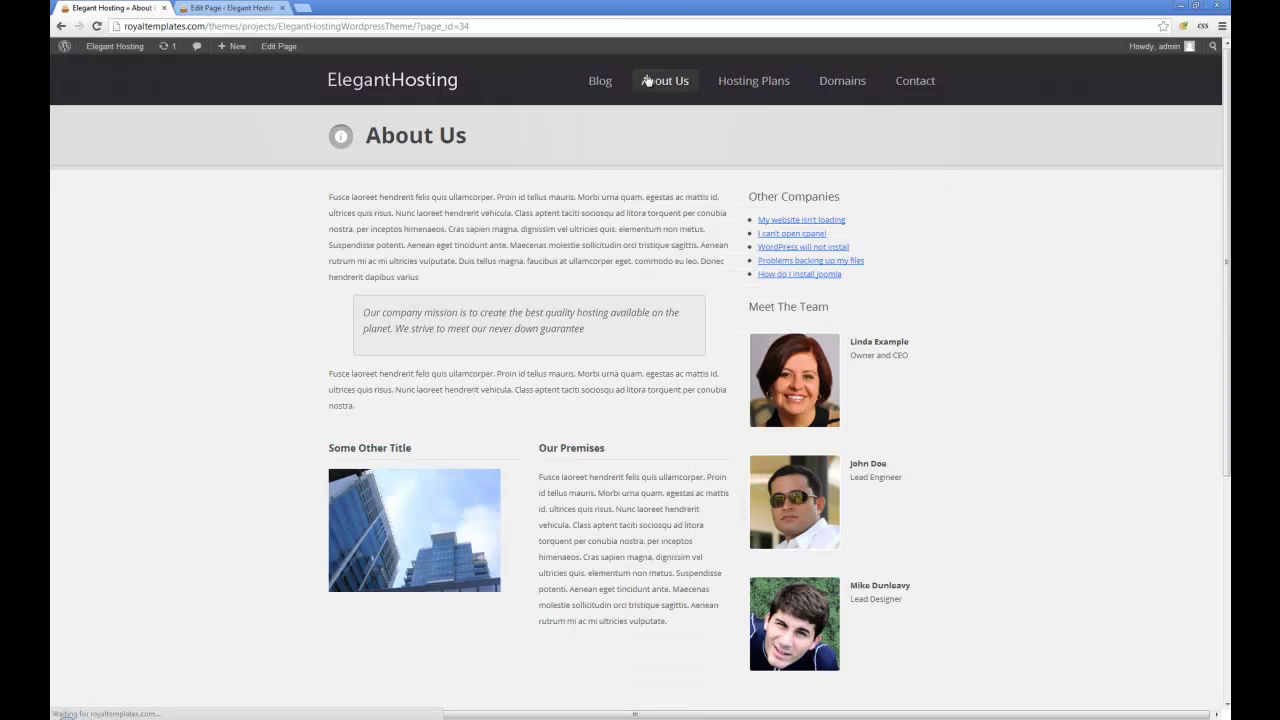
left_click(598, 84)
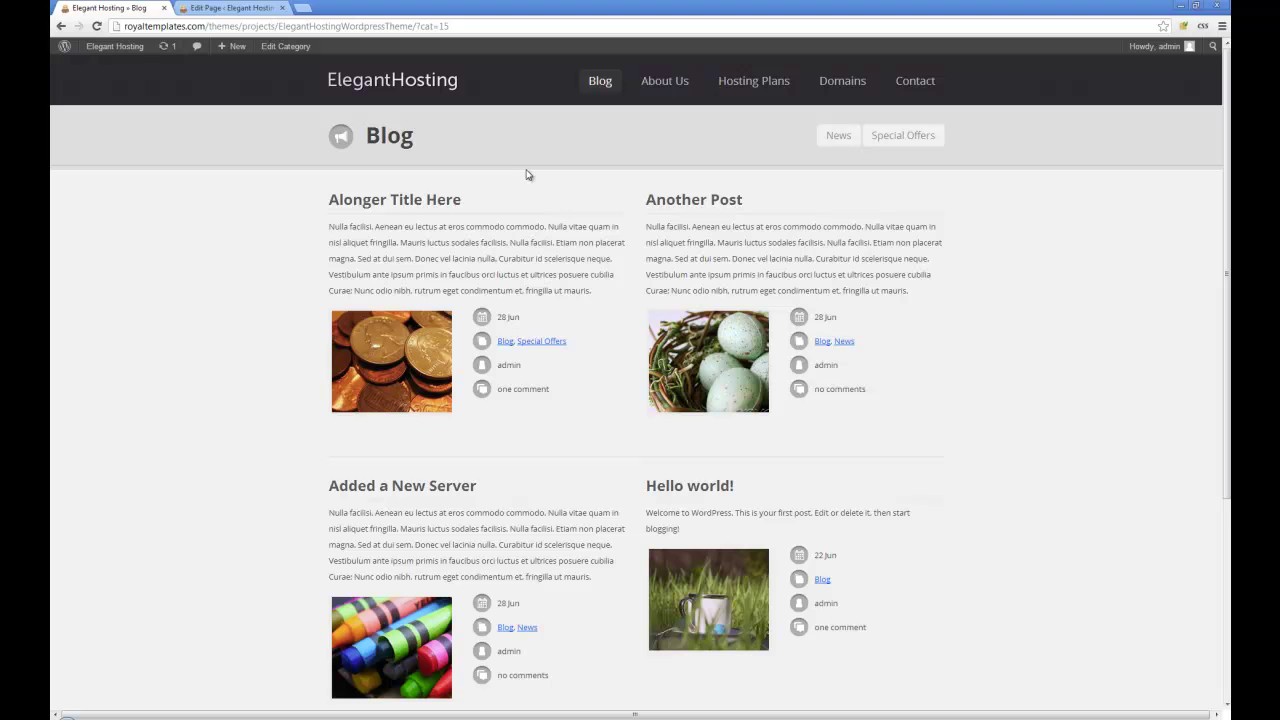
scroll(527, 255, "down", 3)
scroll(410, 267, "down", 2)
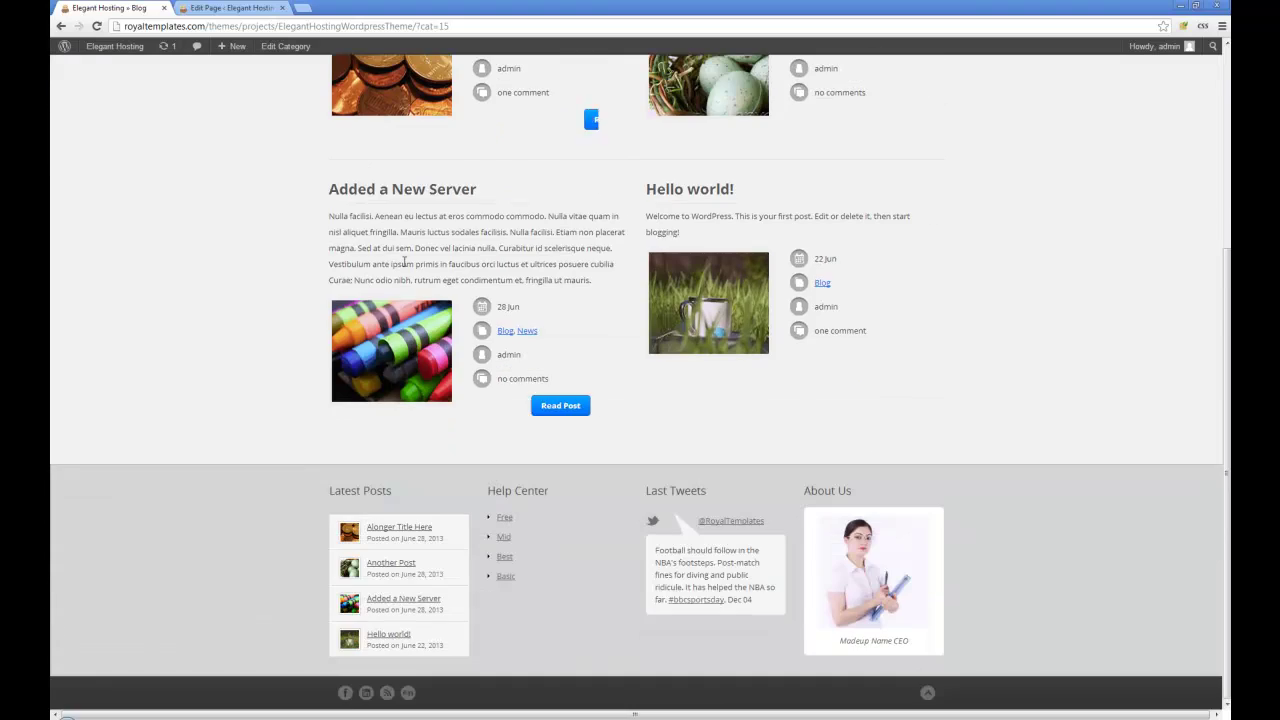
scroll(445, 276, "up", 5)
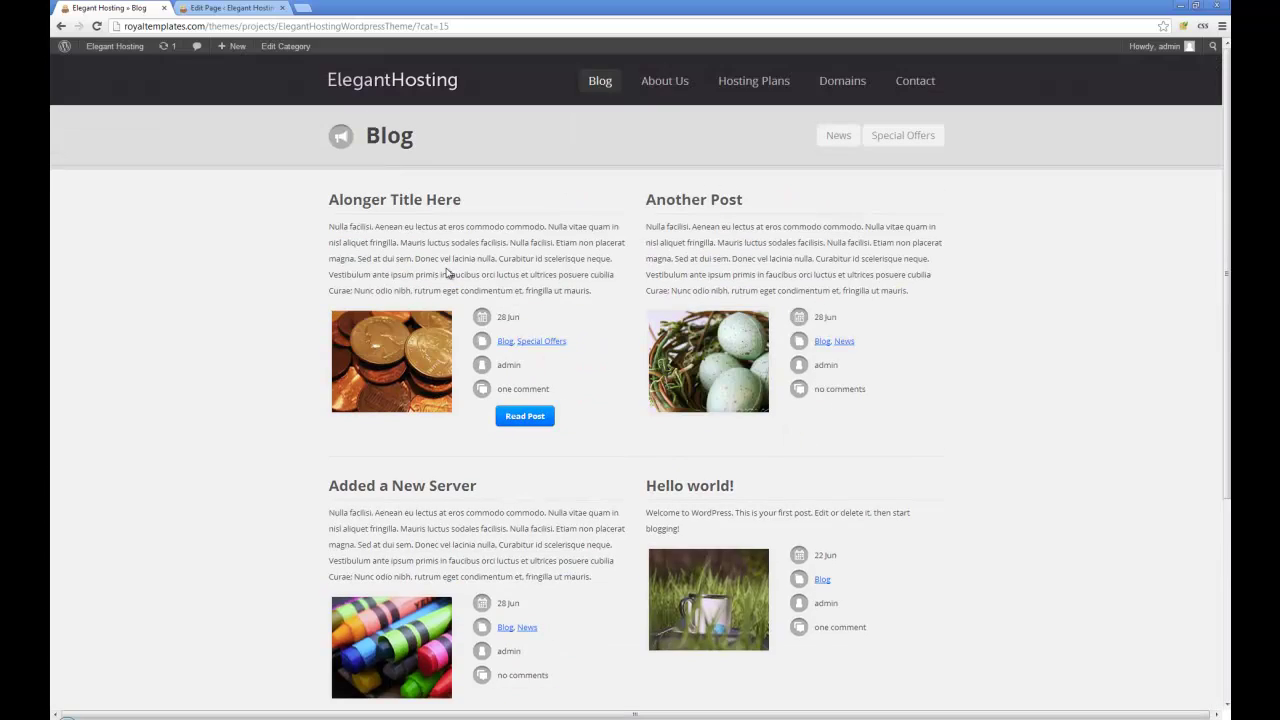
Step: View the live About Us page and examine its main content and its Other Companies and Meet The Team column
left_click(665, 80)
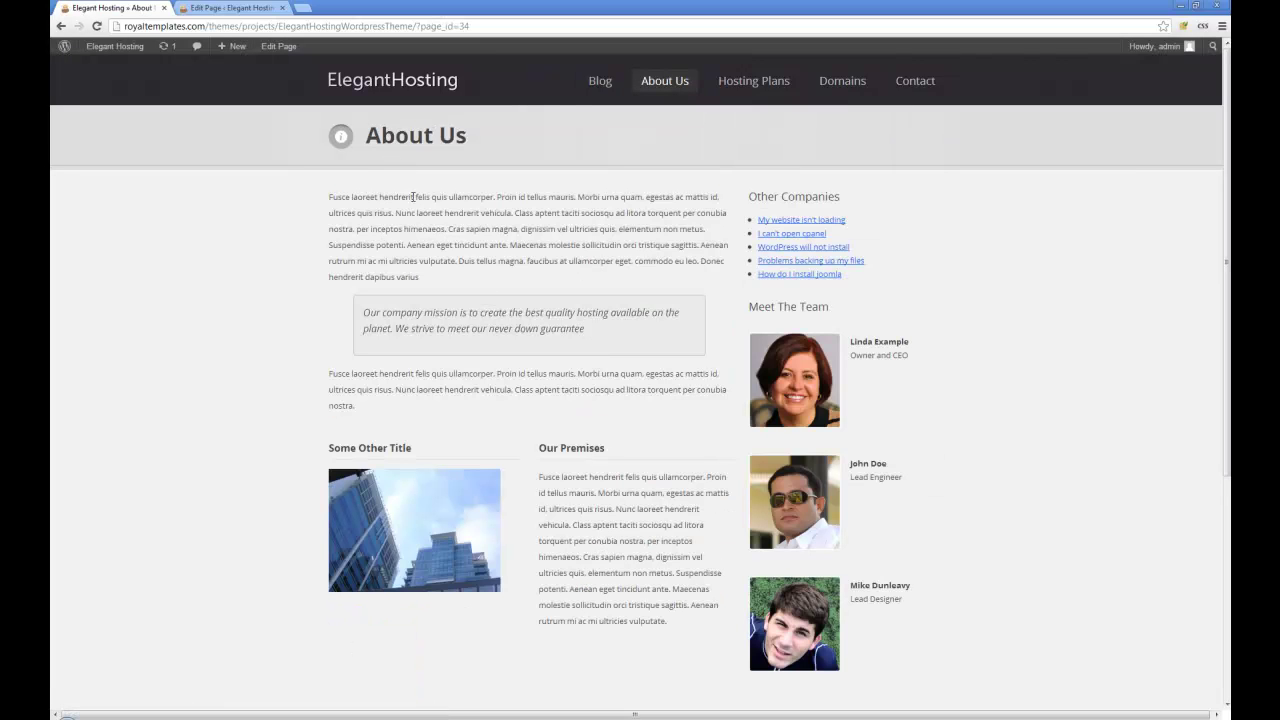
left_click_drag(341, 199, 640, 500)
left_click_drag(757, 196, 872, 464)
scroll(590, 233, "down", 3)
scroll(600, 240, "up", 3)
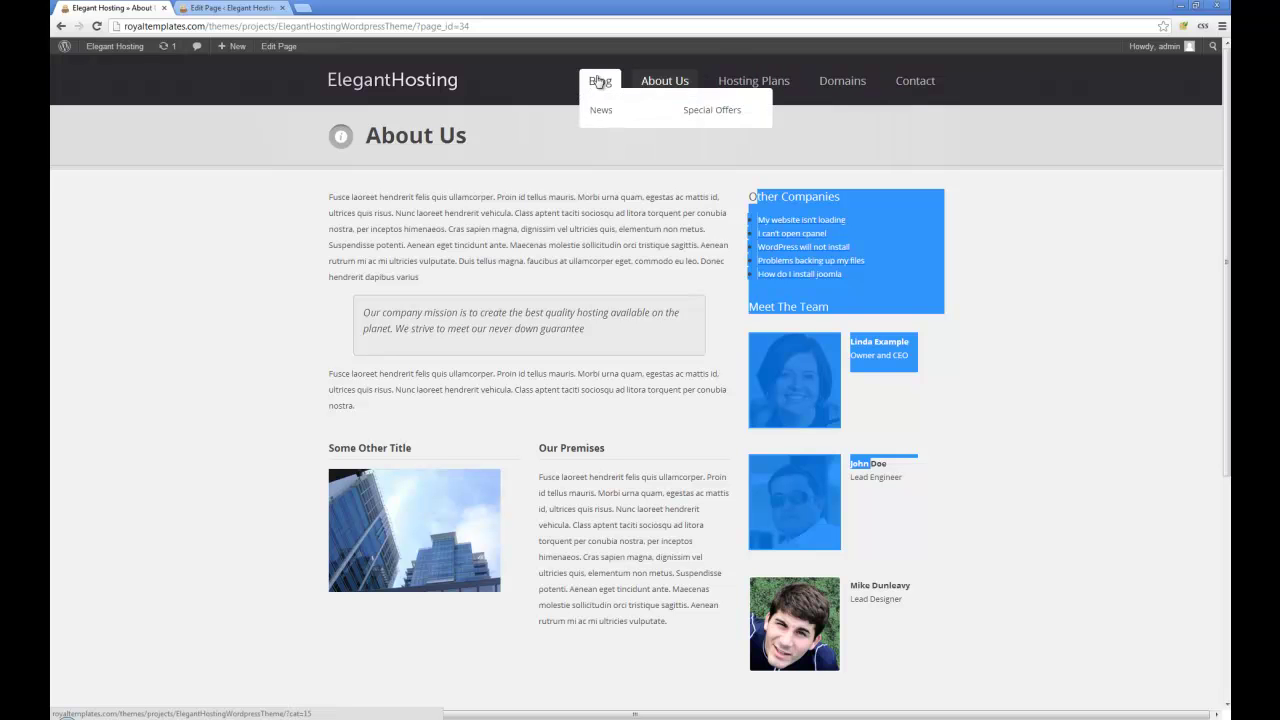
Step: Look over the live homepage and open the Free plan's page from its Sign Up Now link
left_click(443, 86)
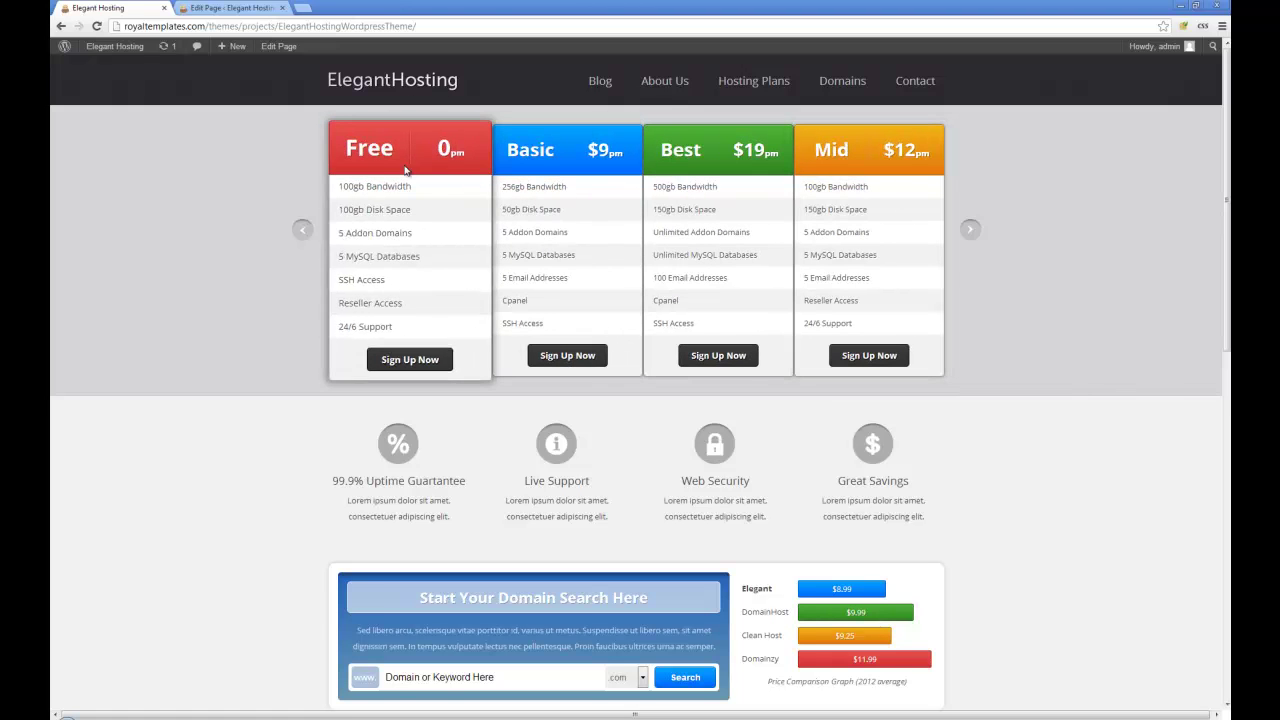
scroll(450, 280, "down", 2)
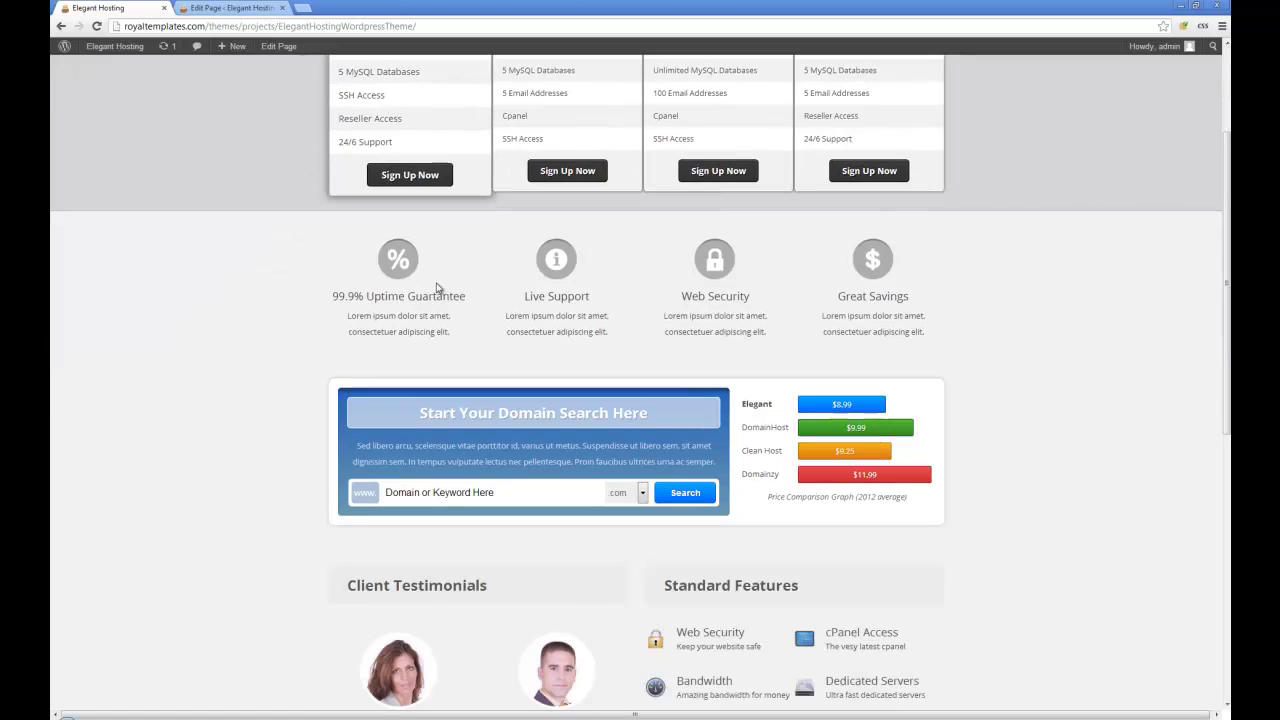
scroll(417, 230, "up", 2)
left_click(428, 357)
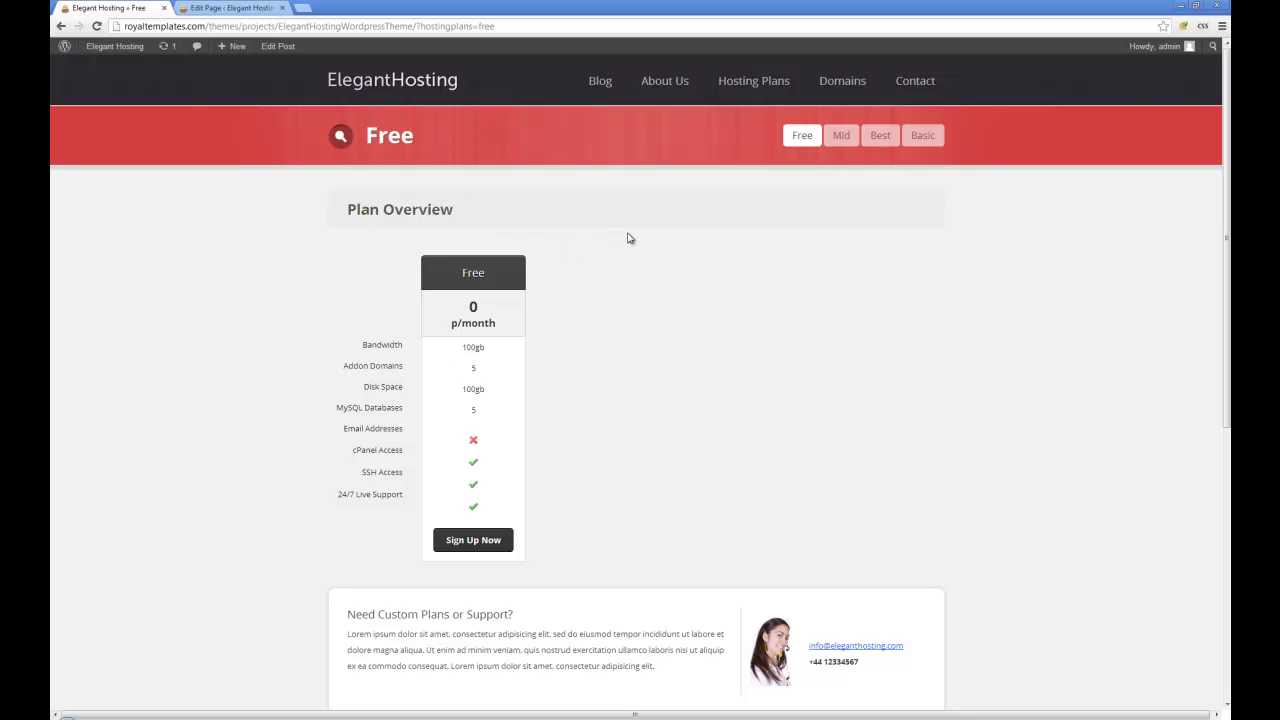
Step: Examine the Free plan page: its Plan Overview table, the custom plans and support box, and the Key Features section
scroll(628, 242, "down", 3)
scroll(628, 245, "up", 3)
scroll(624, 253, "down", 3)
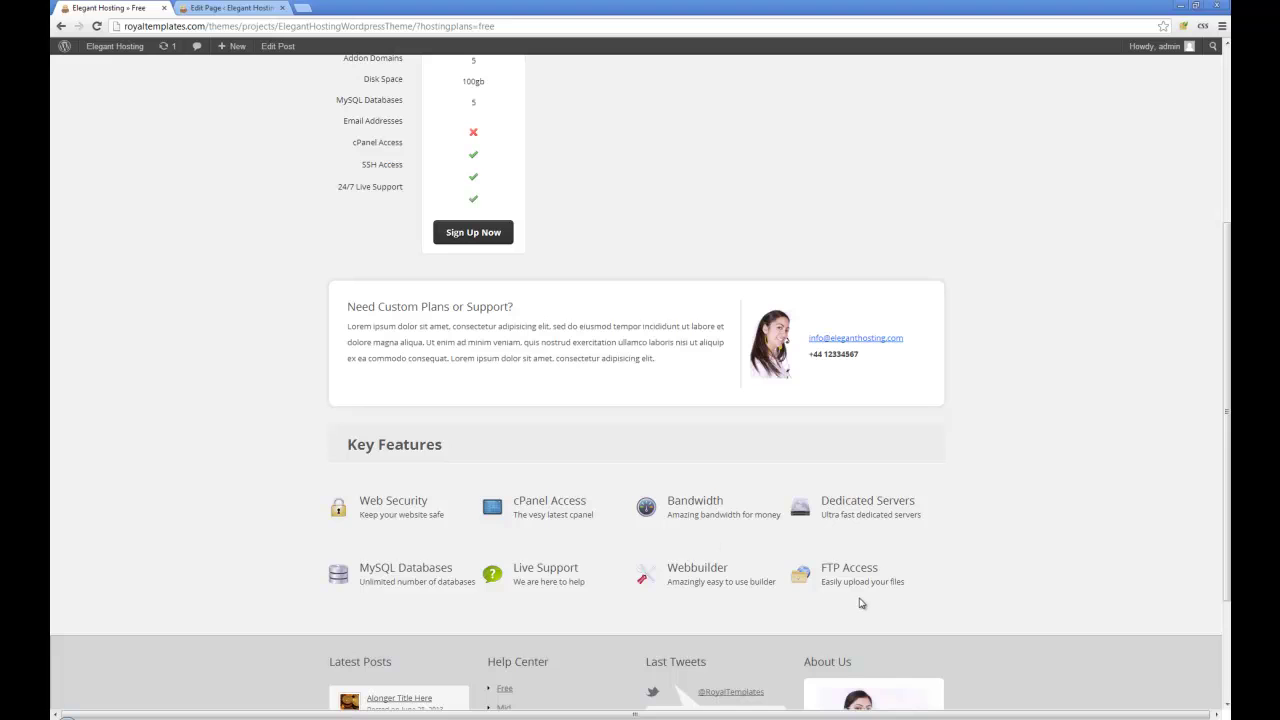
scroll(325, 331, "up", 3)
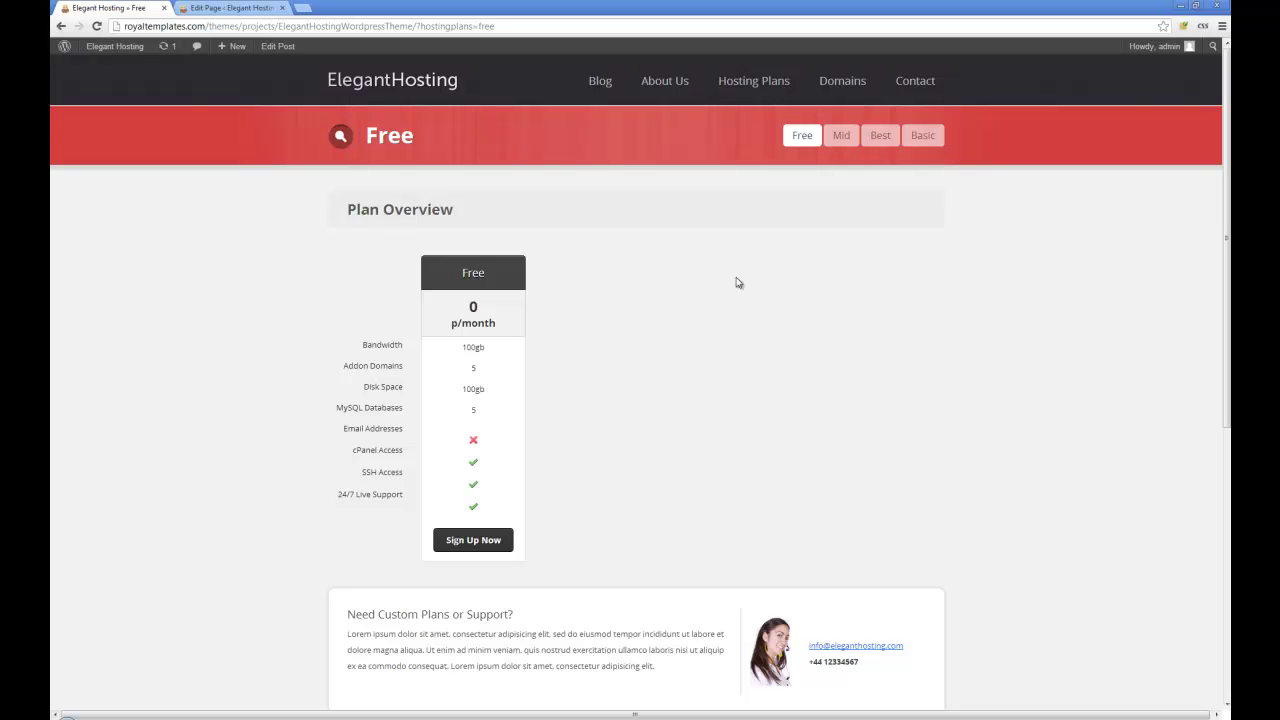
left_click_drag(346, 210, 442, 206)
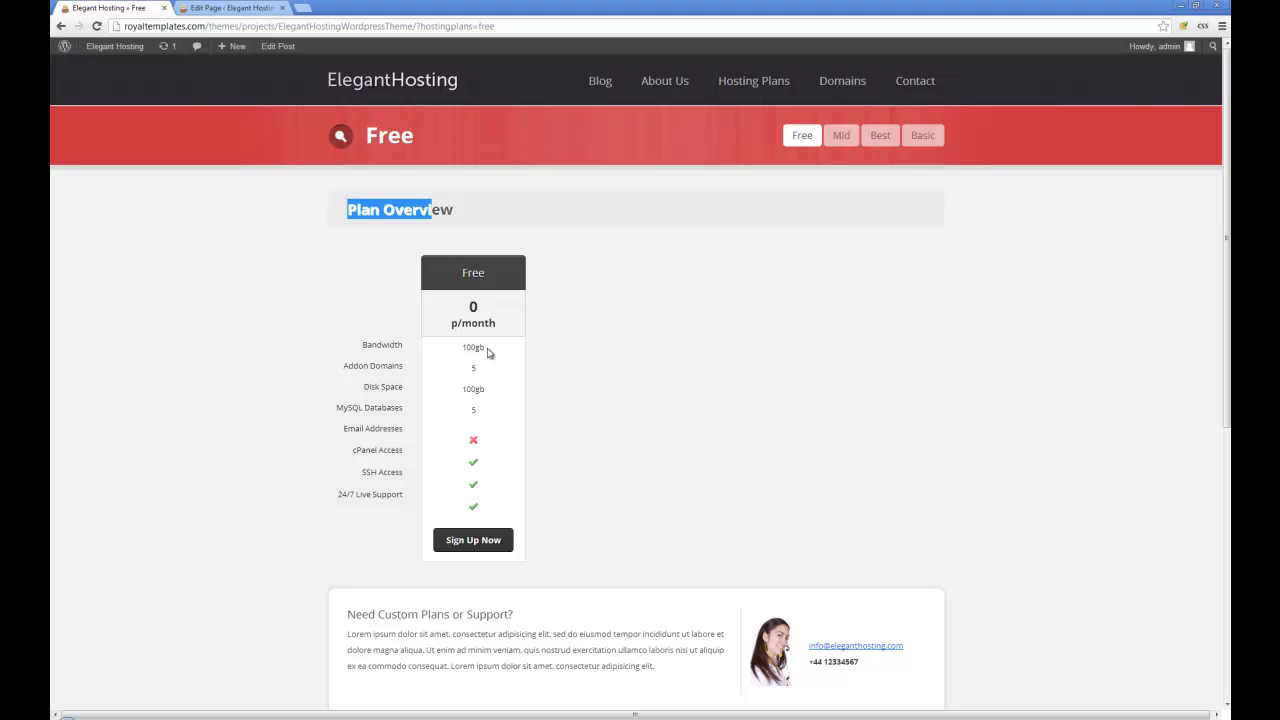
left_click(544, 361)
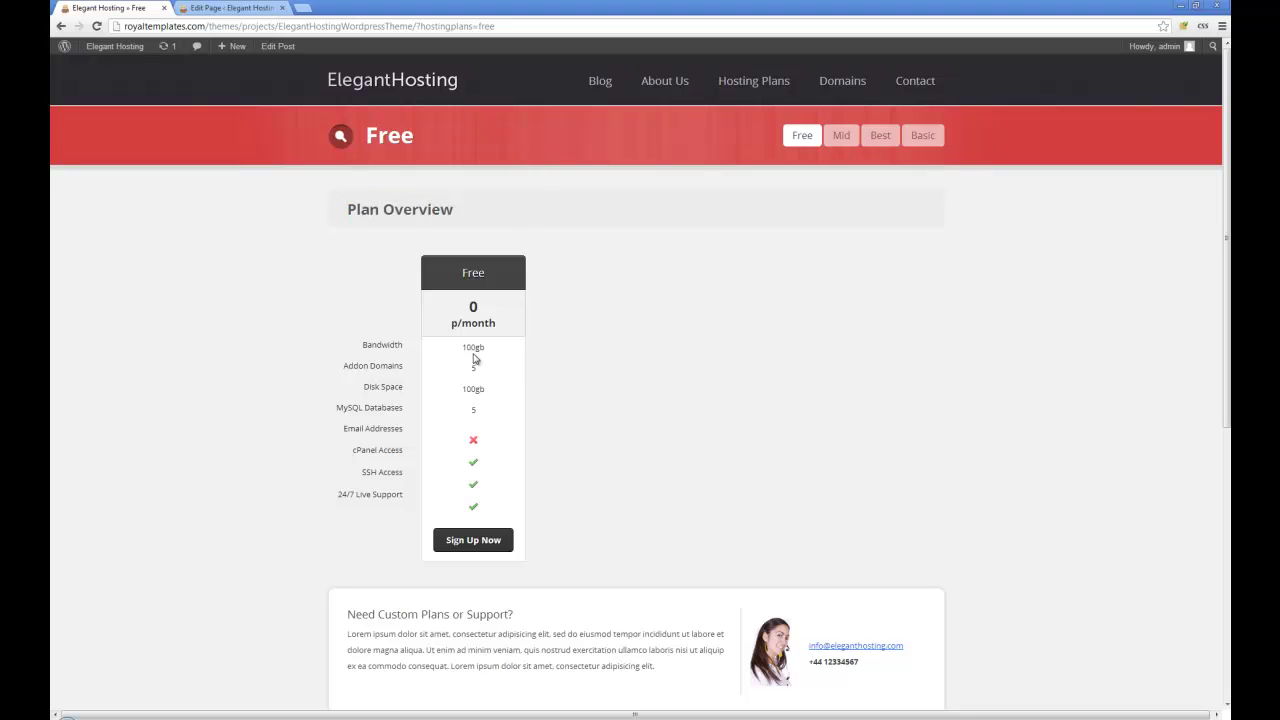
scroll(475, 358, "down", 3)
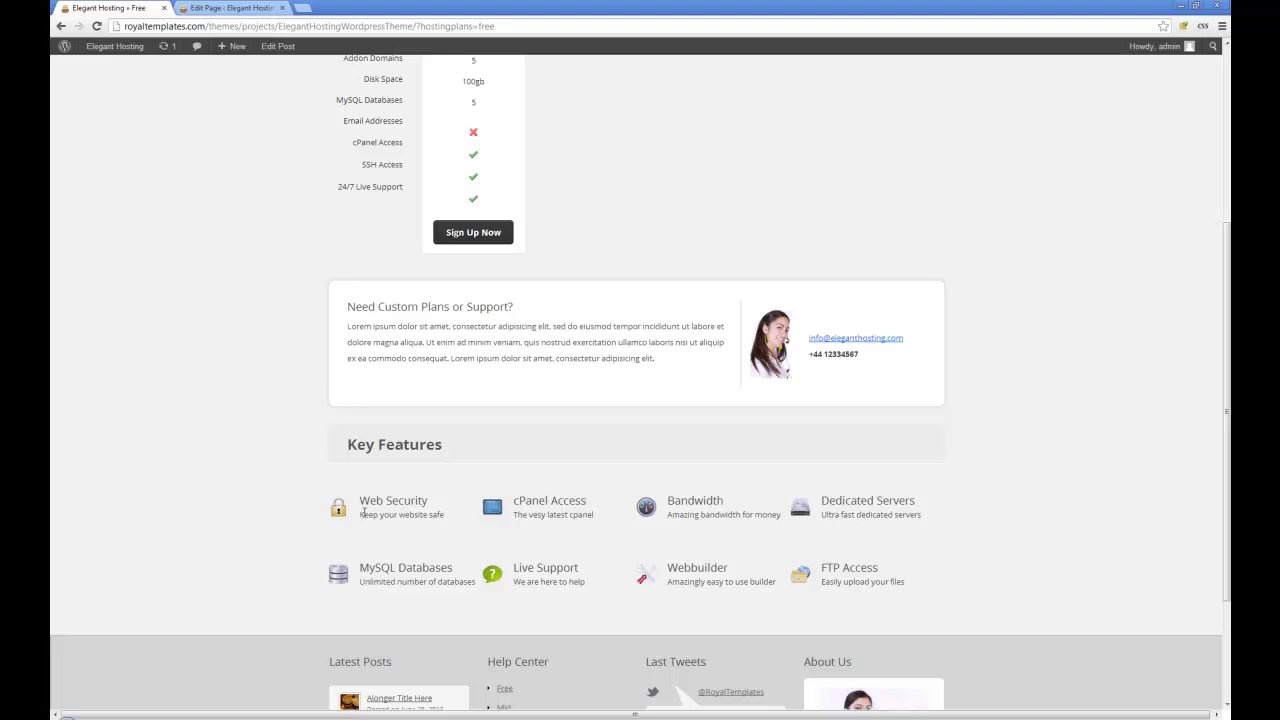
scroll(709, 247, "up", 1)
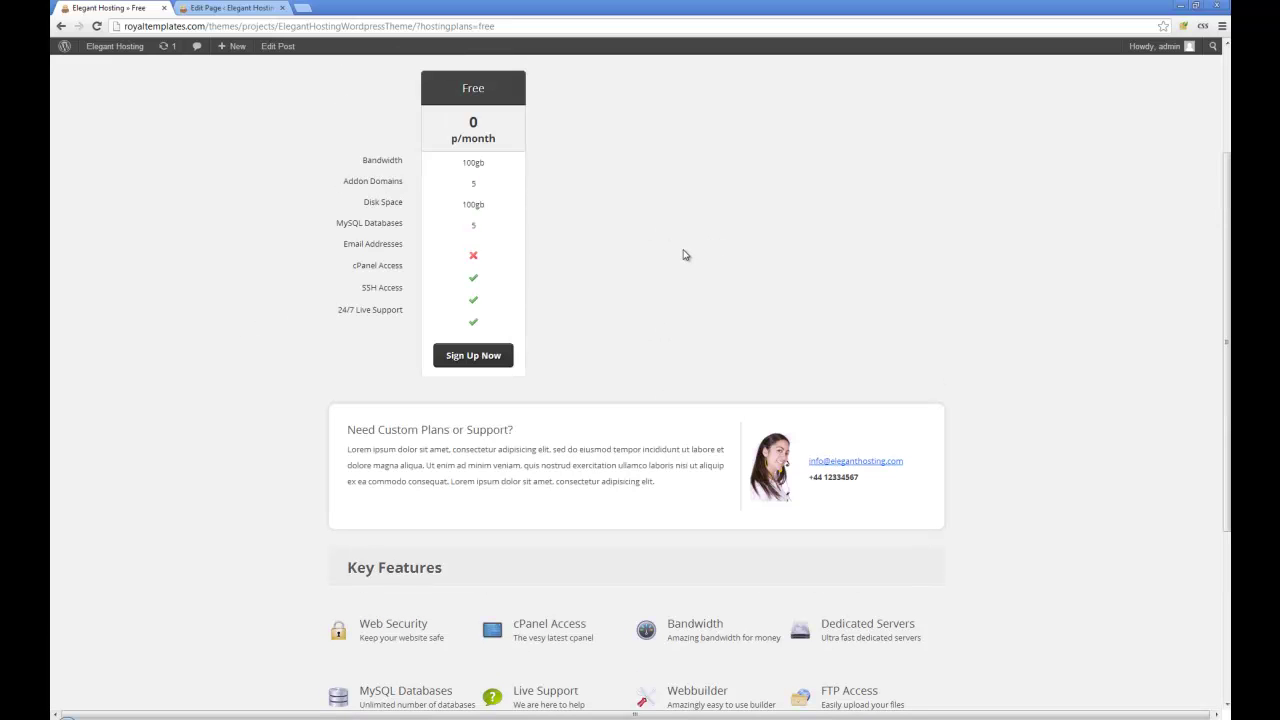
Step: Go from the live Free plan page through the Mid plan's page to the Best plan's page
scroll(685, 255, "up", 2)
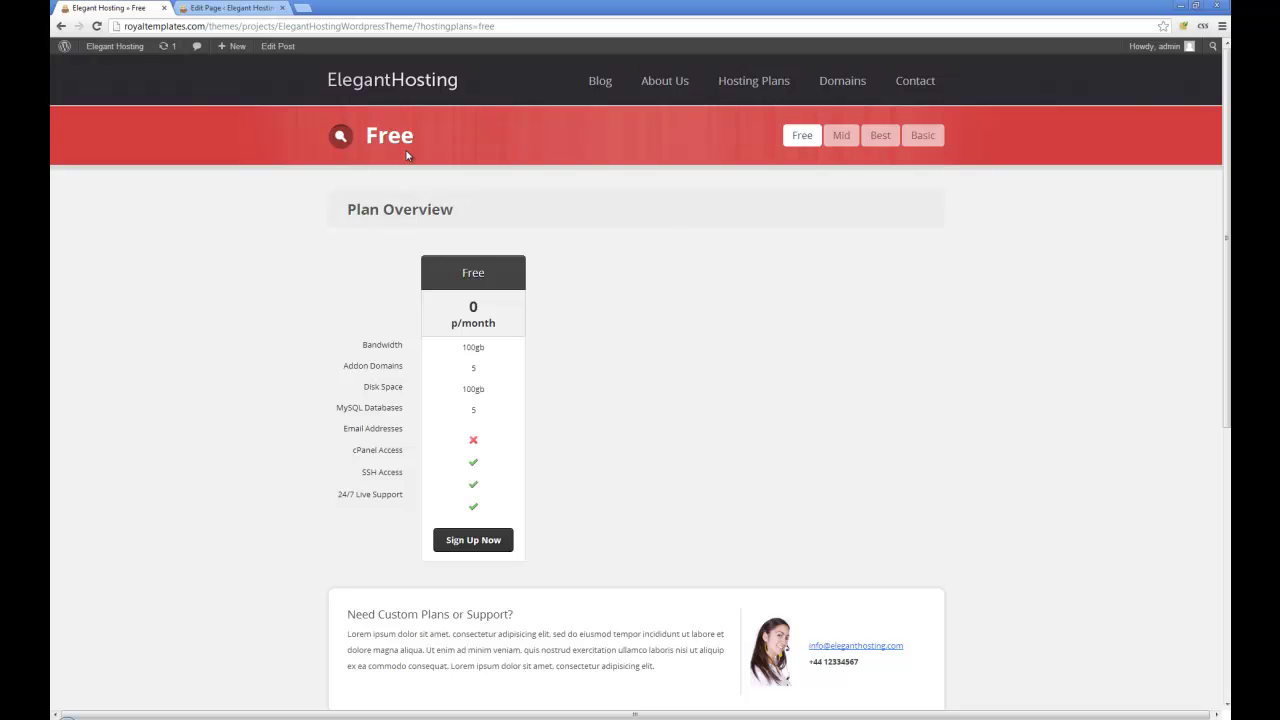
left_click(840, 140)
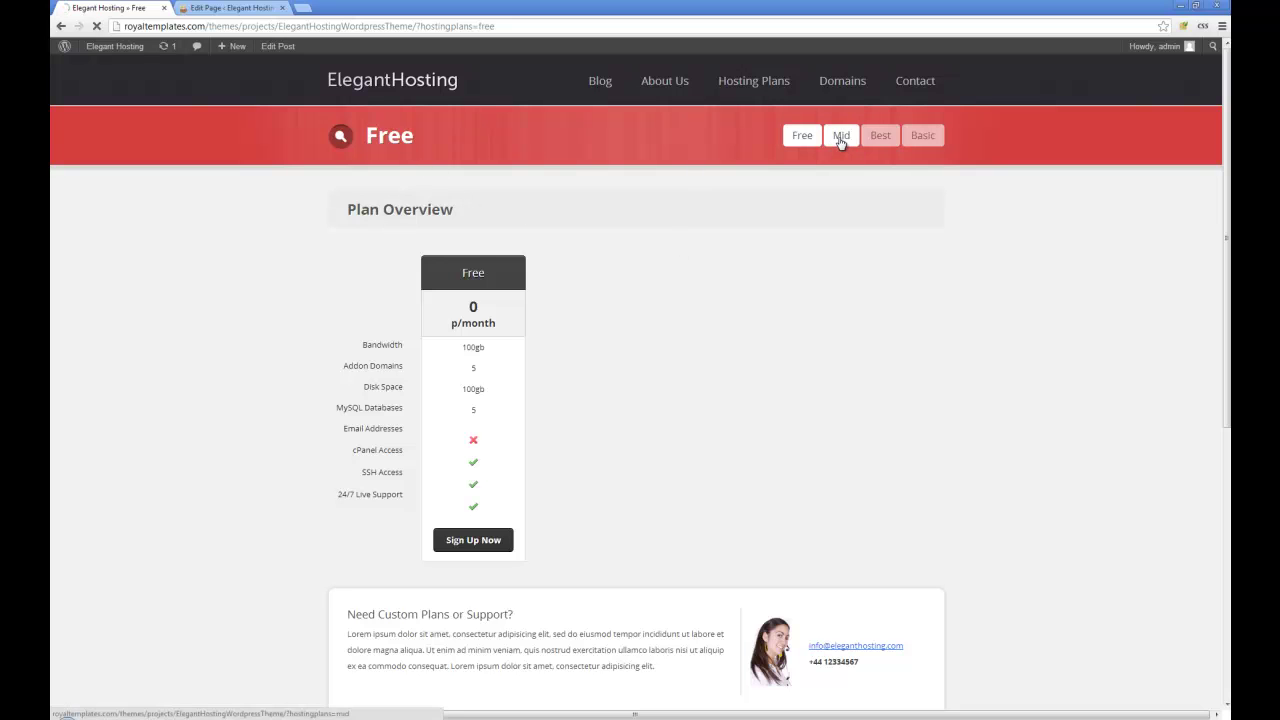
left_click(886, 143)
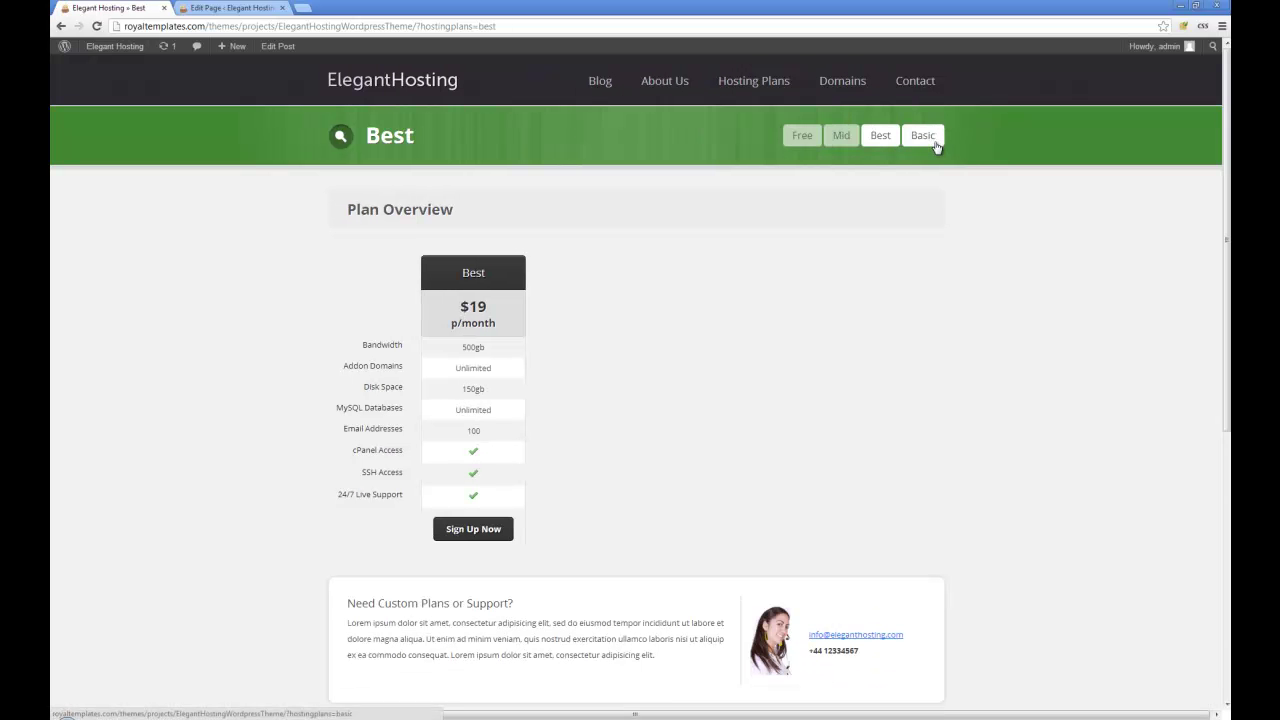
Step: Open the admin Menus screen and compare the Main menu's items with the live site's header navigation
left_click(230, 8)
mouse_move(108, 274)
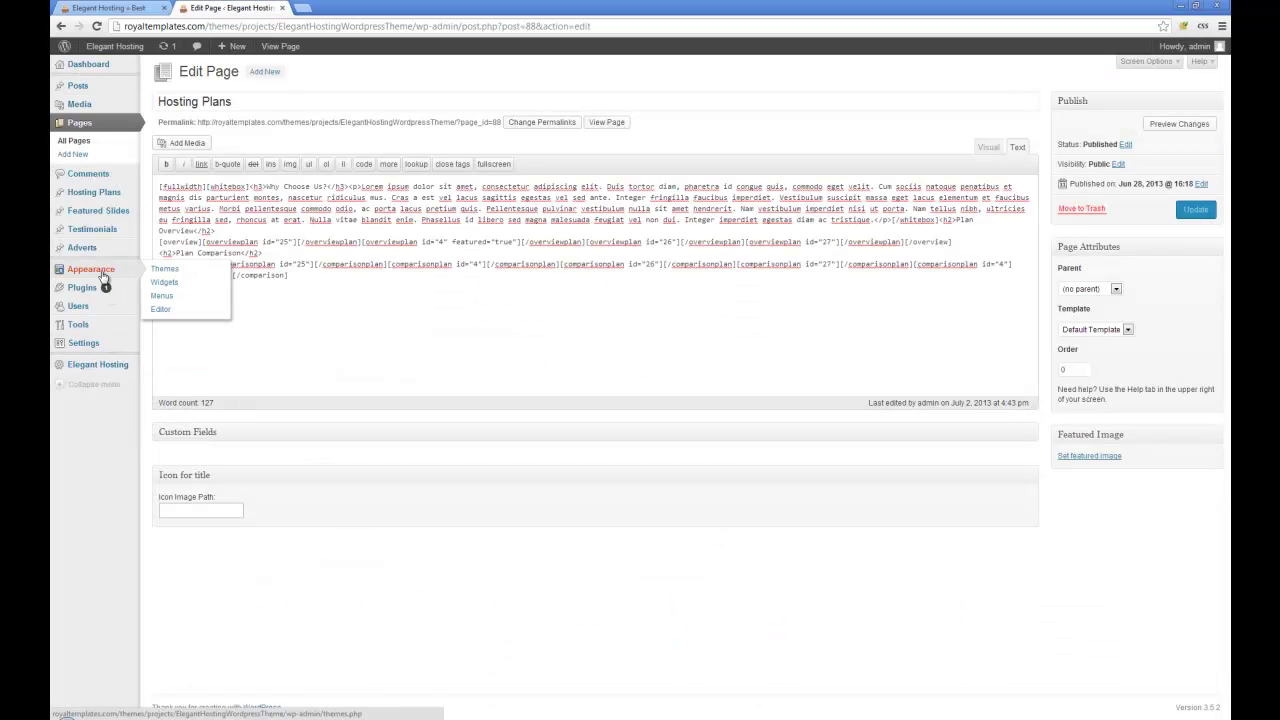
left_click(160, 297)
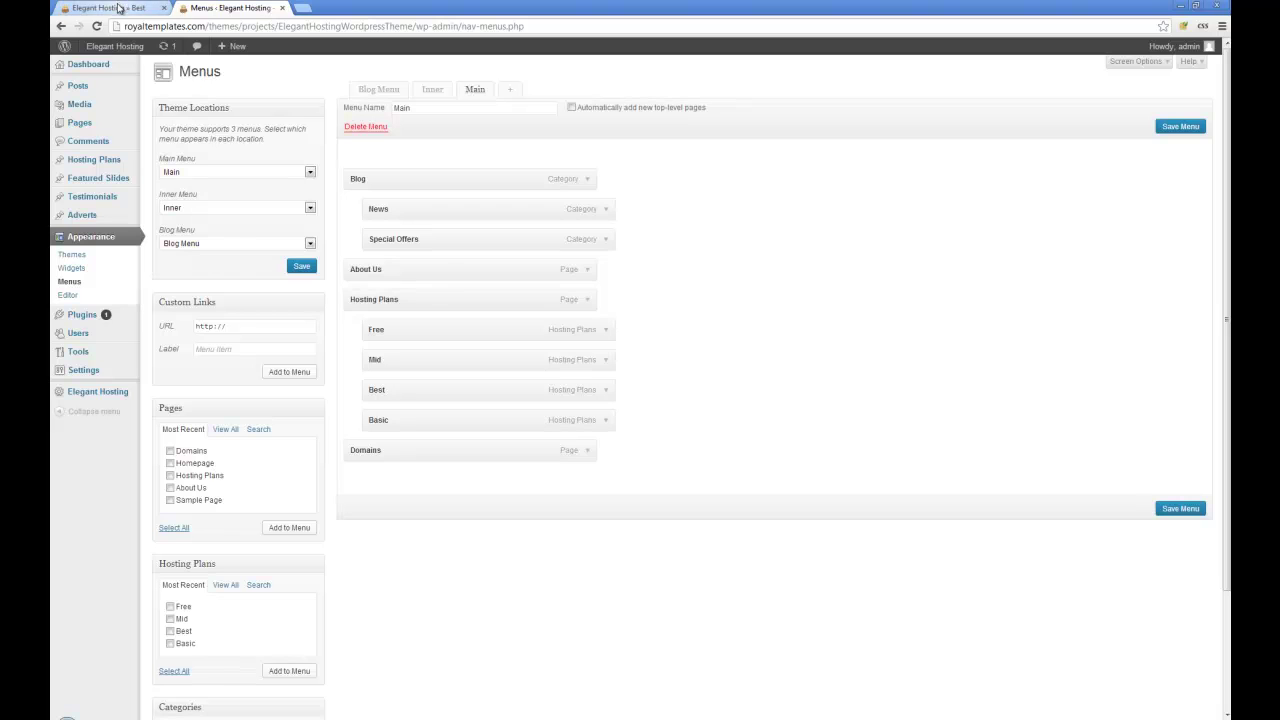
left_click(112, 8)
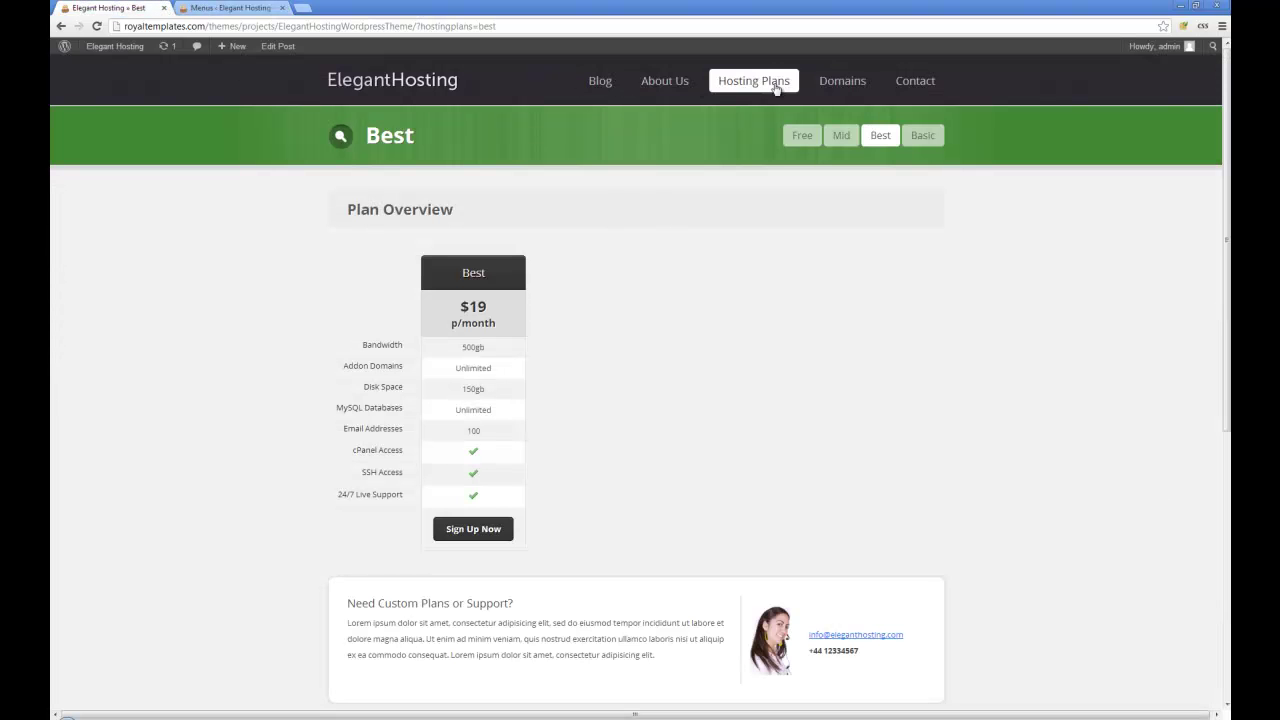
Step: Check the Inner Menu location in the admin, look over the live Best plan page, and open the Basic plan's page
left_click(215, 9)
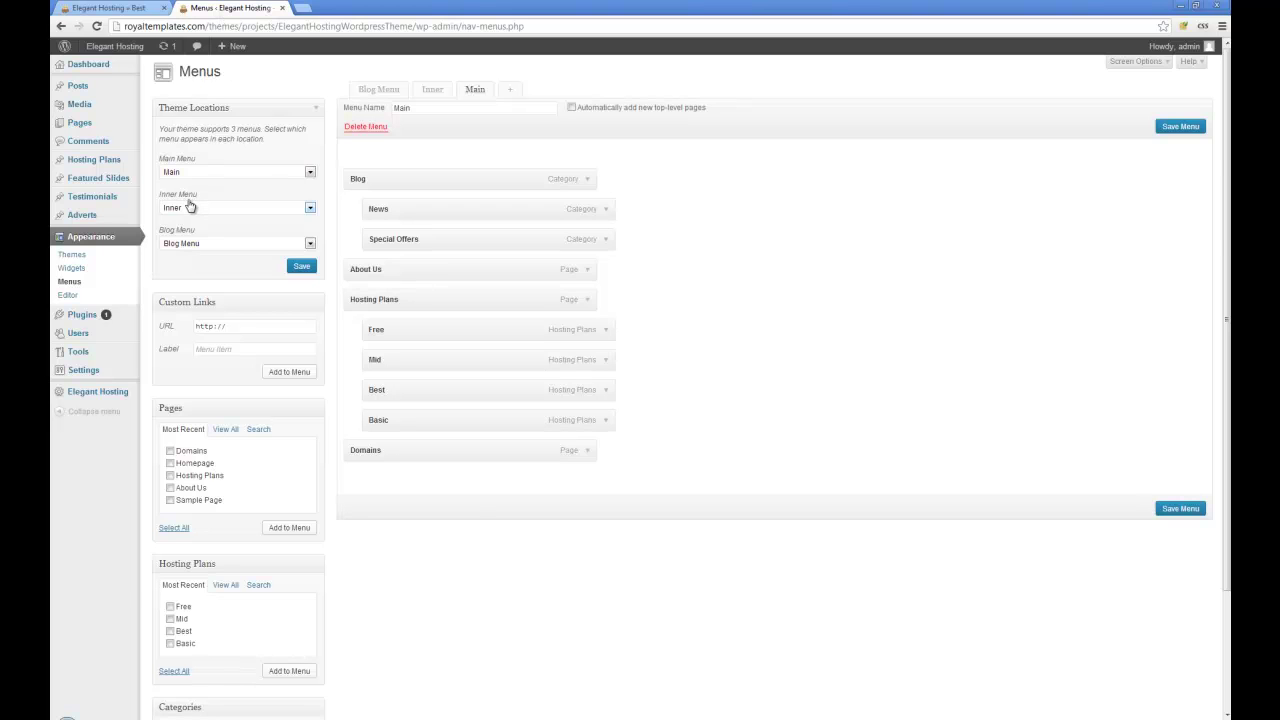
left_click(157, 12)
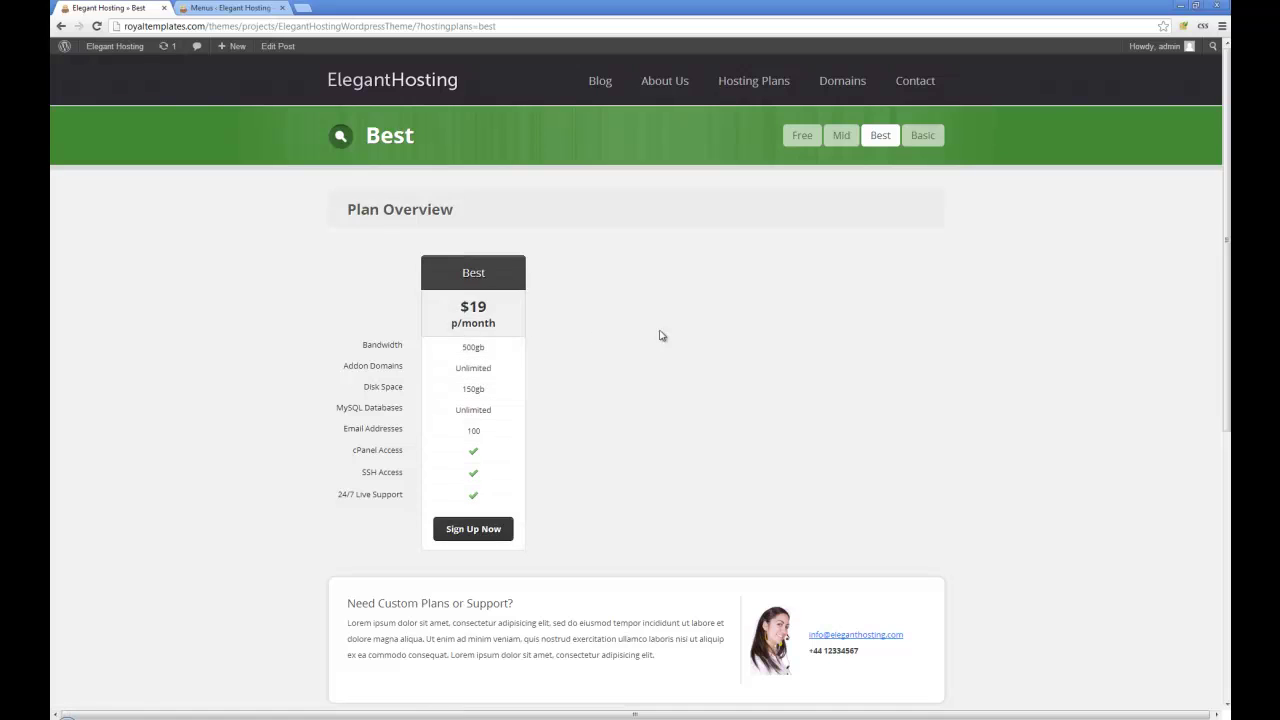
scroll(570, 518, "down", 2)
scroll(667, 384, "up", 2)
left_click(932, 144)
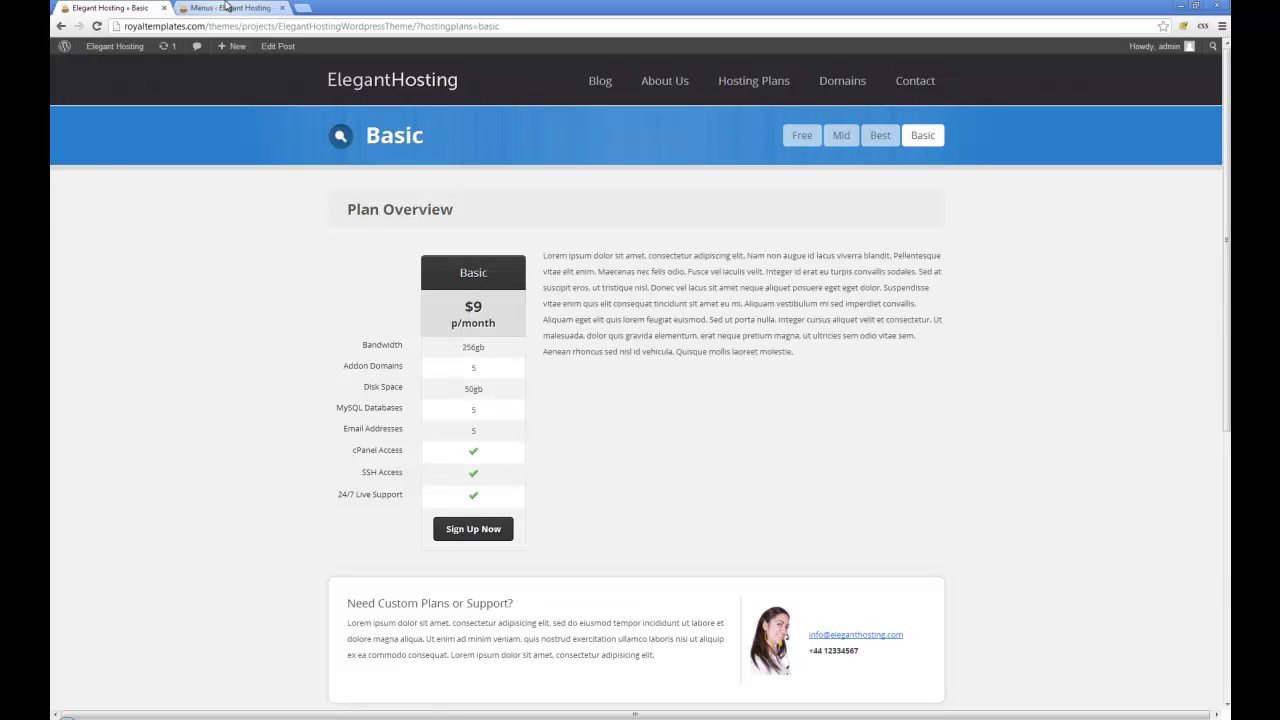
Step: Check the Blog Menu location in the admin and look over the live Blog page with its News and Special Offers links
left_click(226, 7)
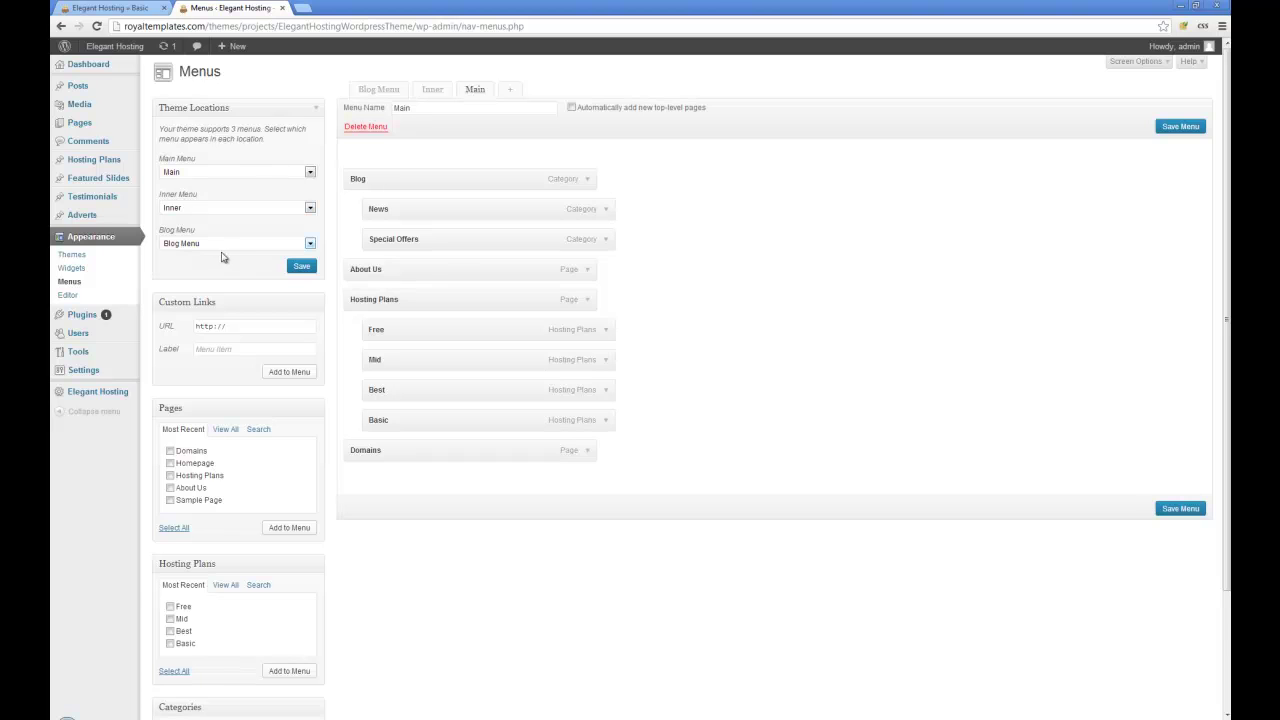
left_click(105, 7)
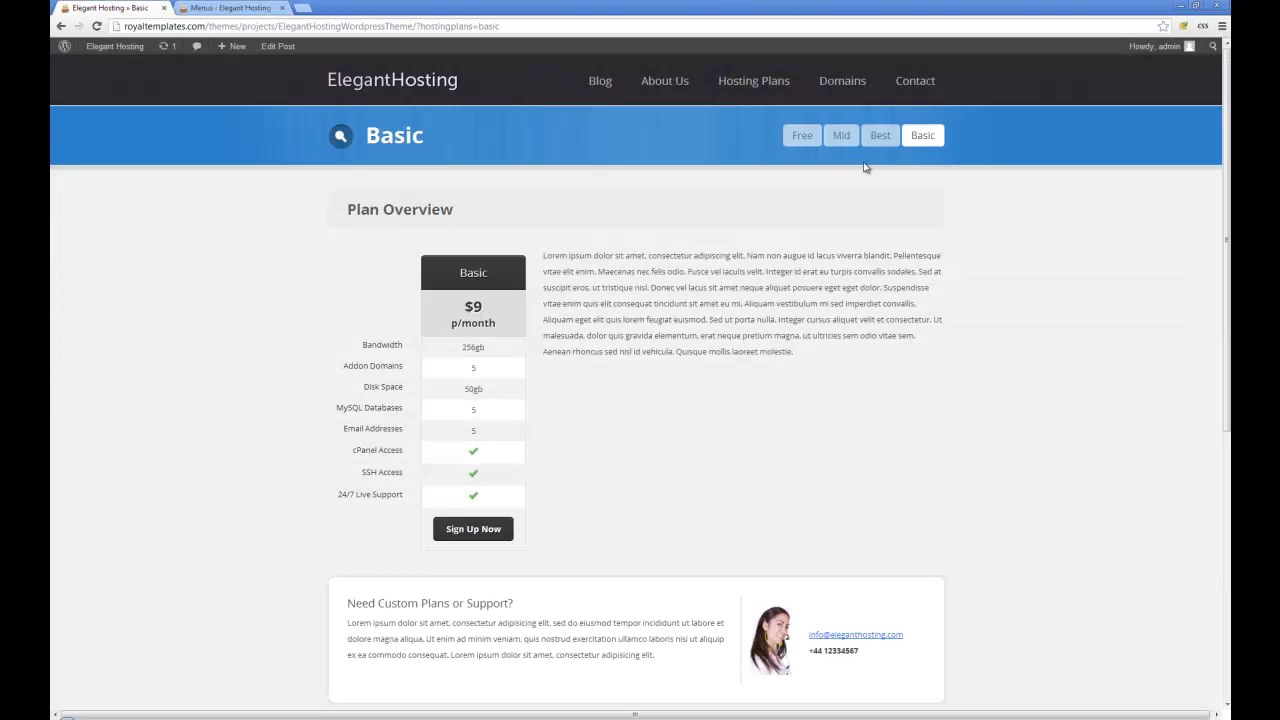
left_click(593, 79)
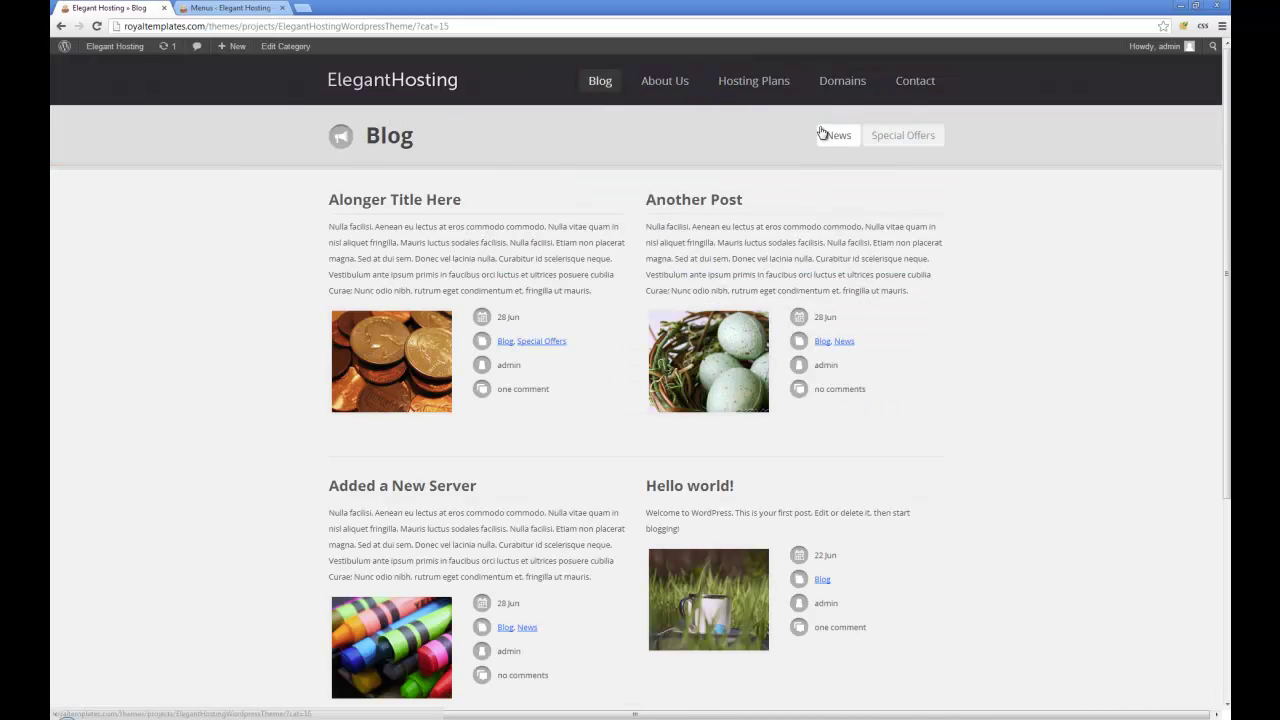
scroll(557, 151, "down", 5)
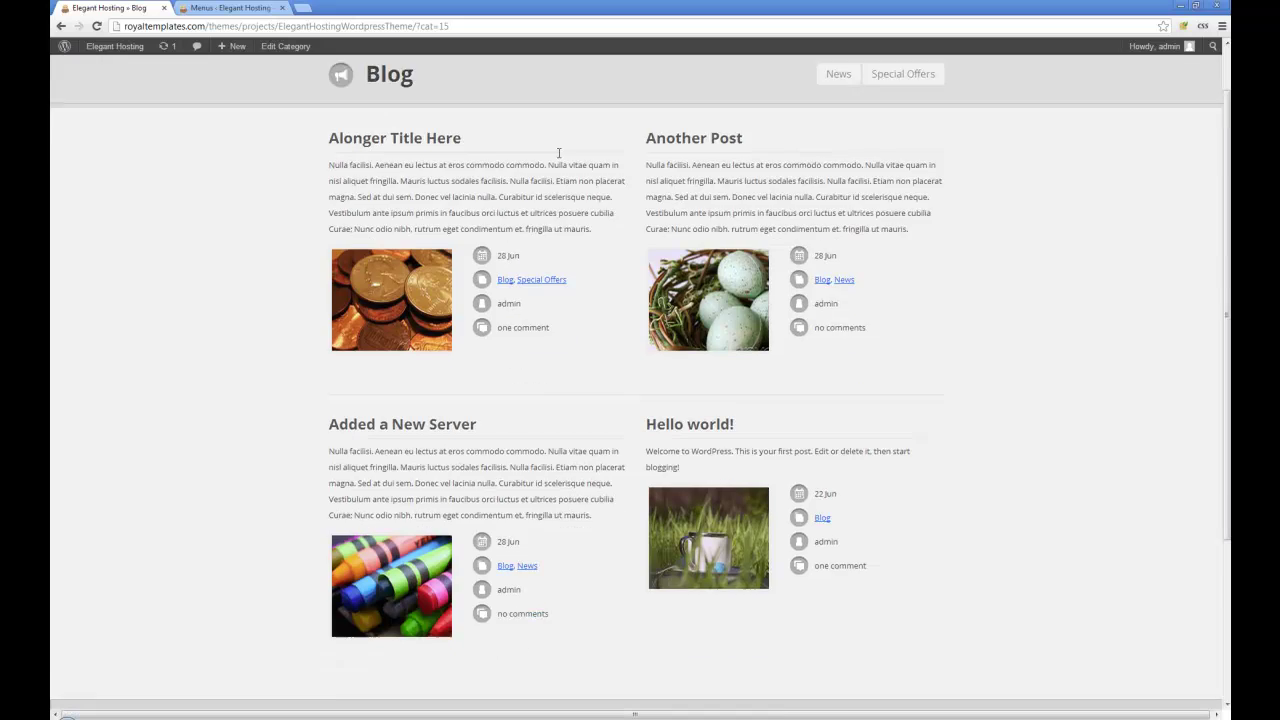
scroll(563, 337, "up", 4)
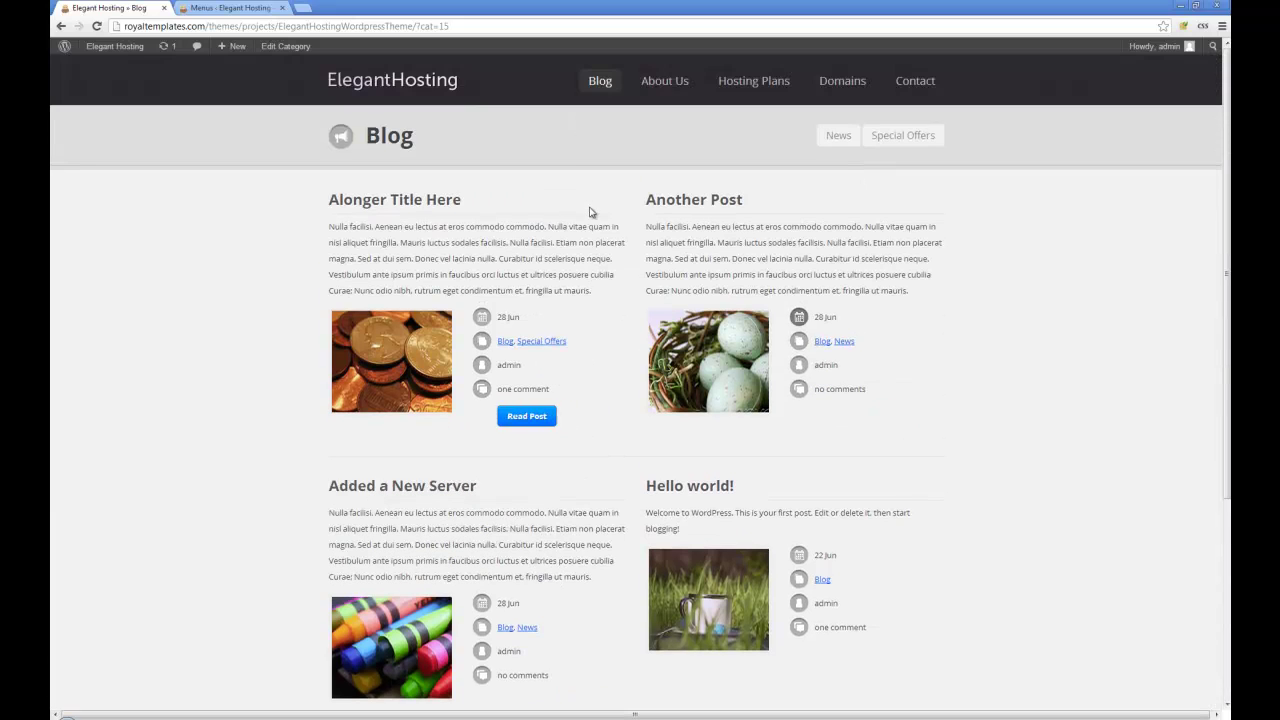
Step: Open the live homepage and look through it down to the footer columns
scroll(591, 211, "up", 2)
left_click(452, 88)
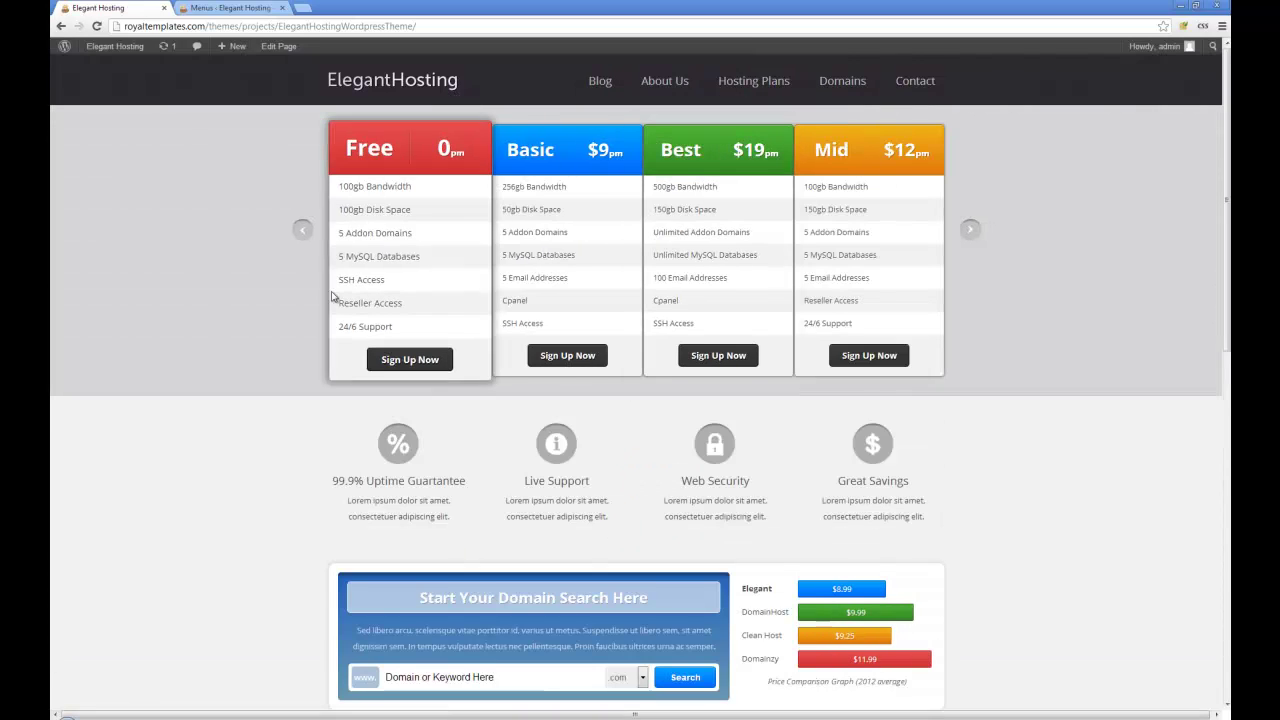
scroll(280, 380, "down", 7)
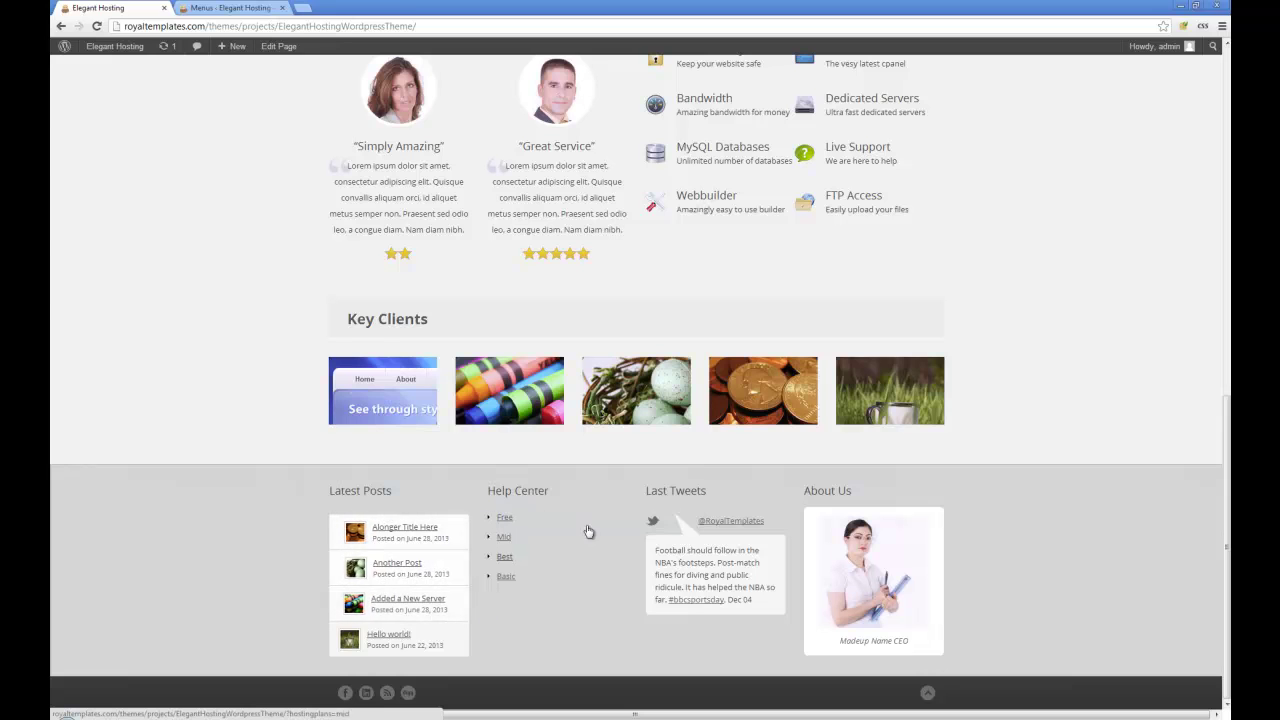
Step: Open the admin Widgets screen and briefly view the settings of footer-sidebar's Recent Blog Posts widget
left_click(230, 7)
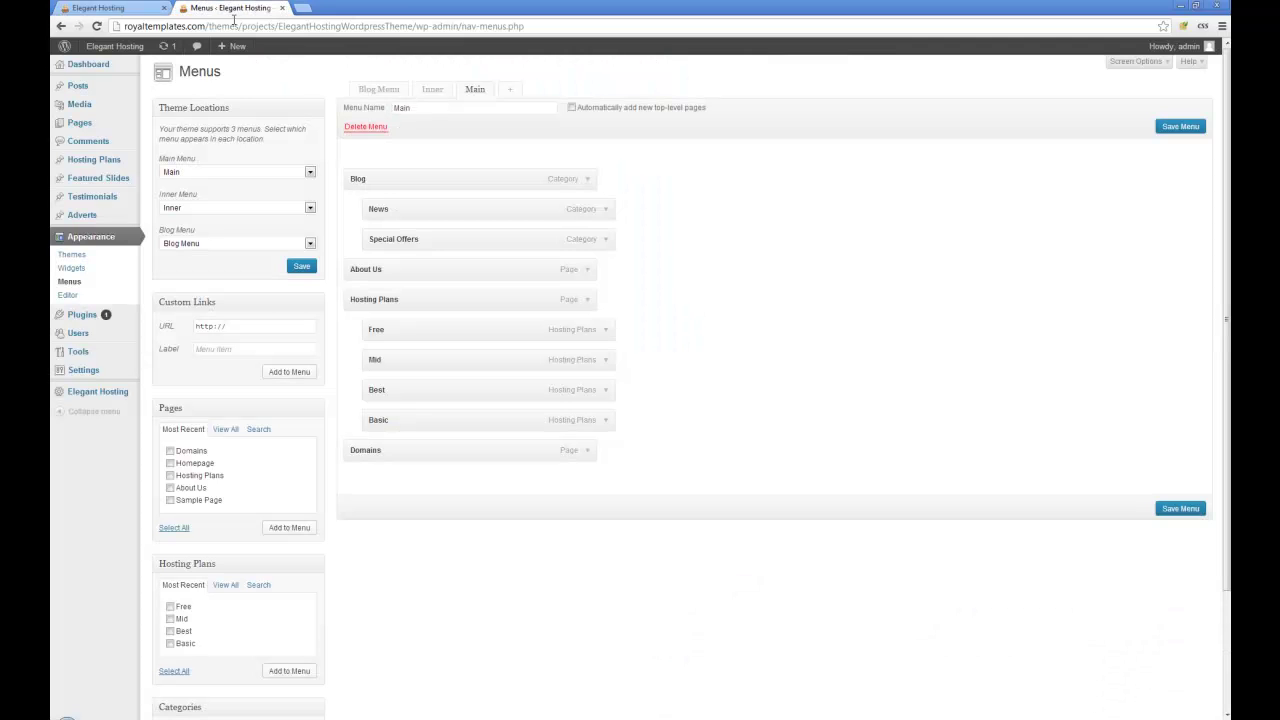
left_click(92, 271)
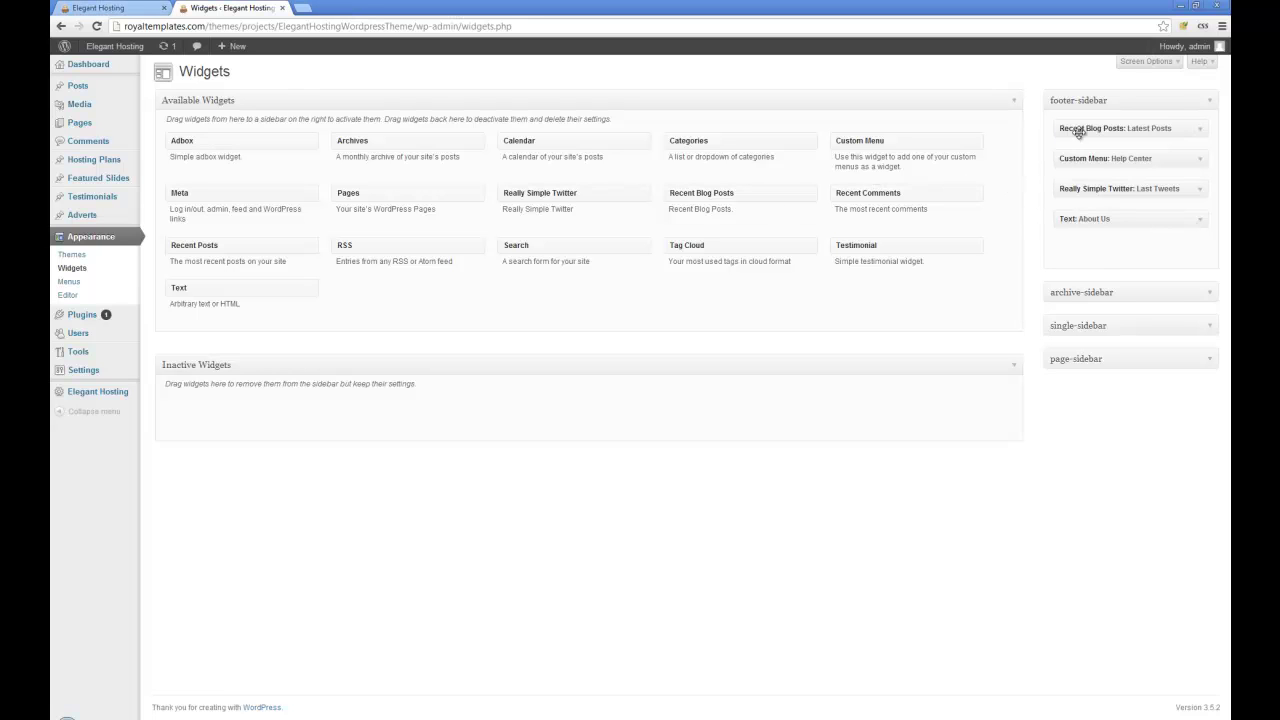
left_click(1202, 133)
left_click(1203, 134)
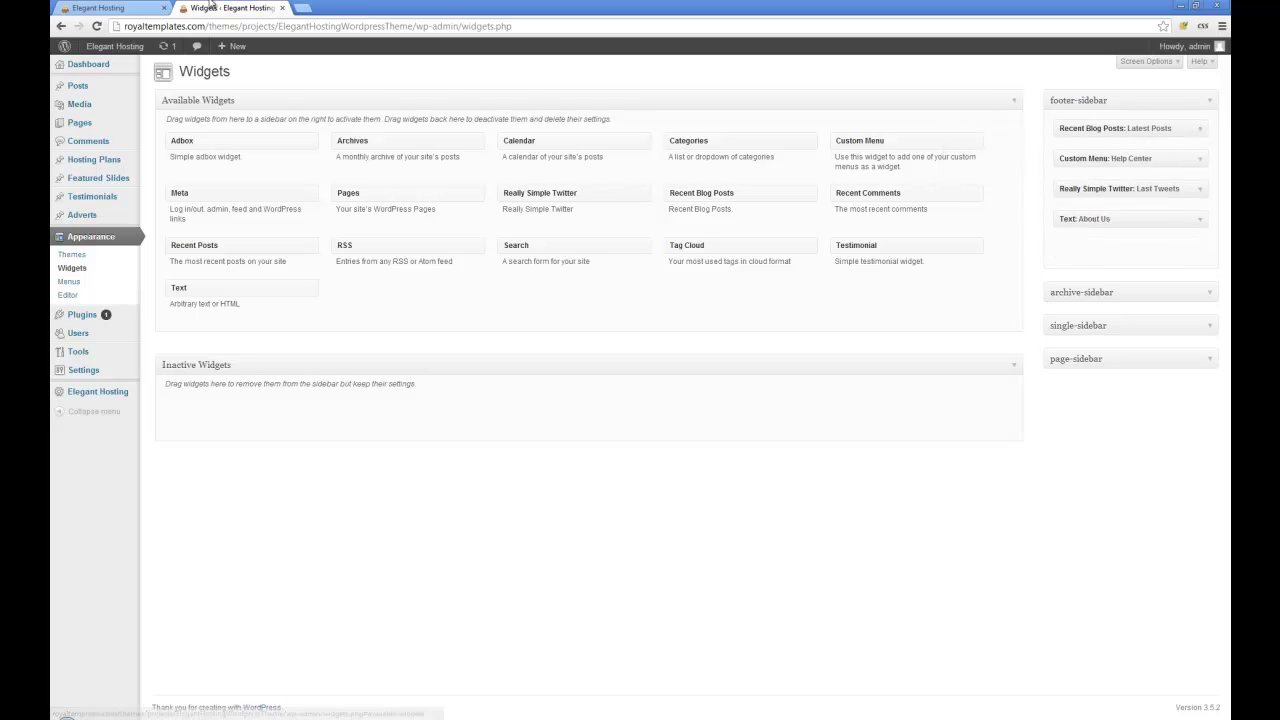
Step: Compare the live footer columns with the footer-sidebar widgets and inspect the About Us text widget's content
left_click(98, 7)
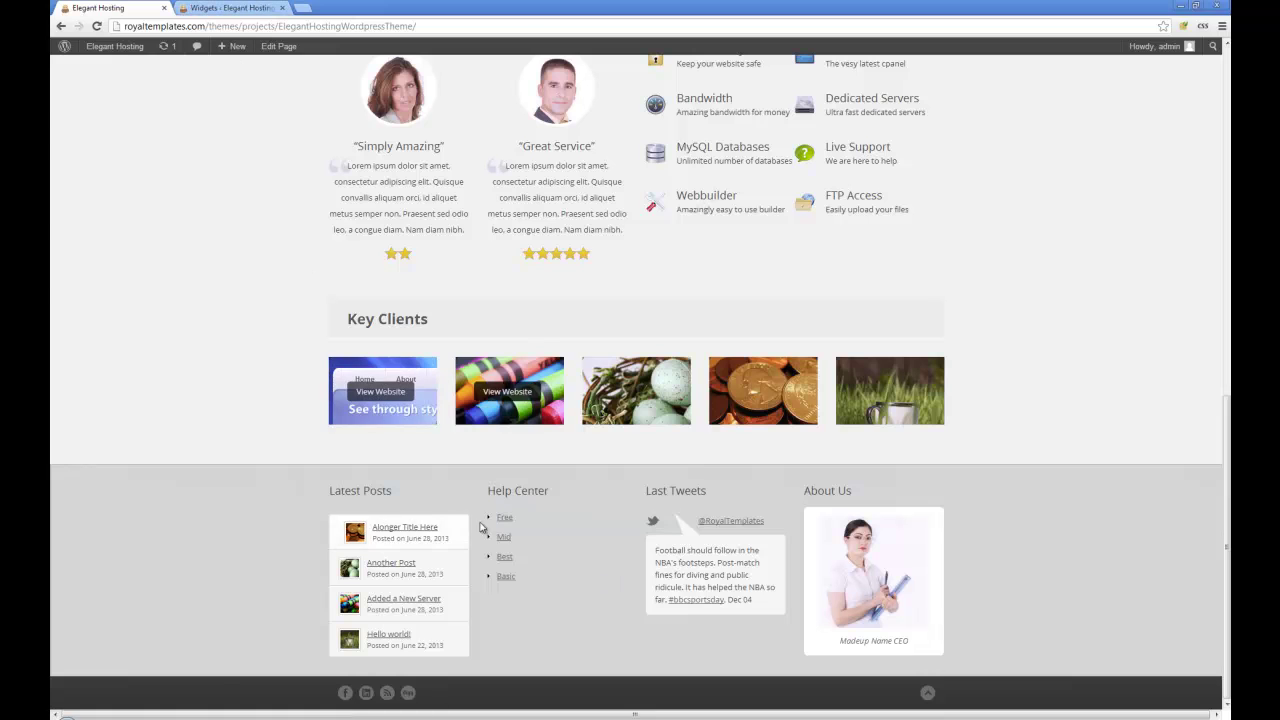
key("ctrl+Tab")
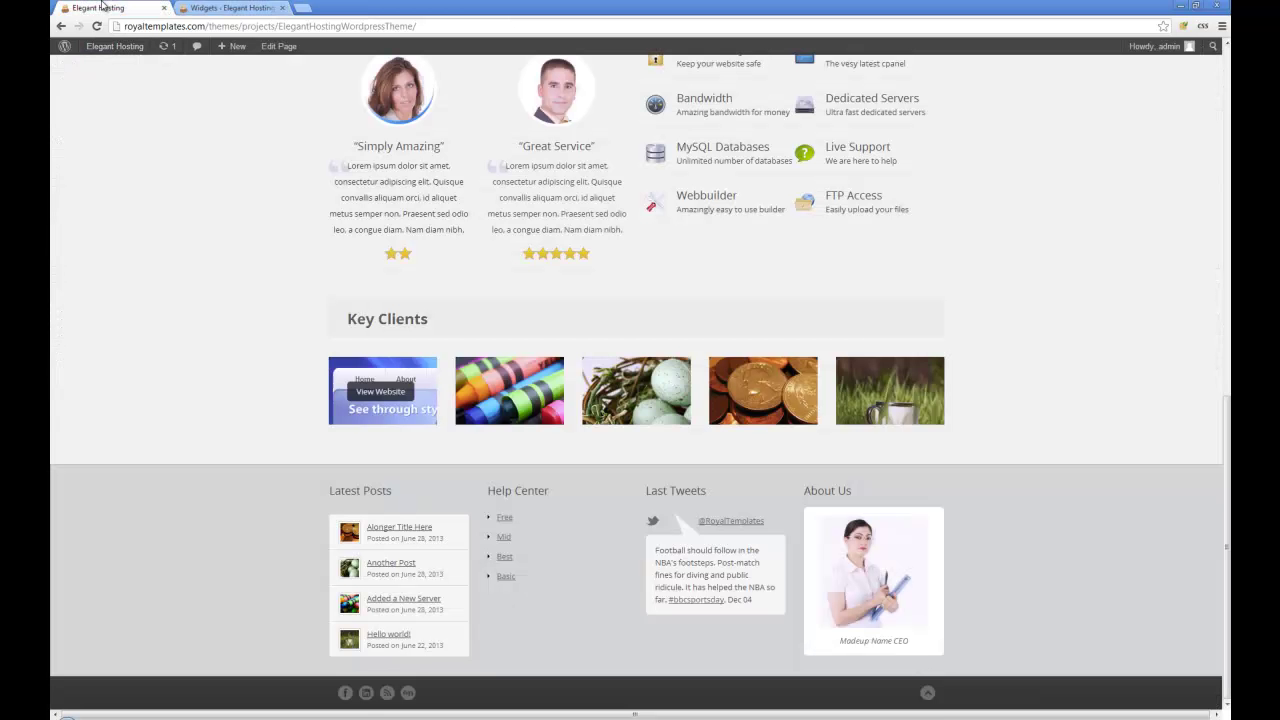
left_click(110, 8)
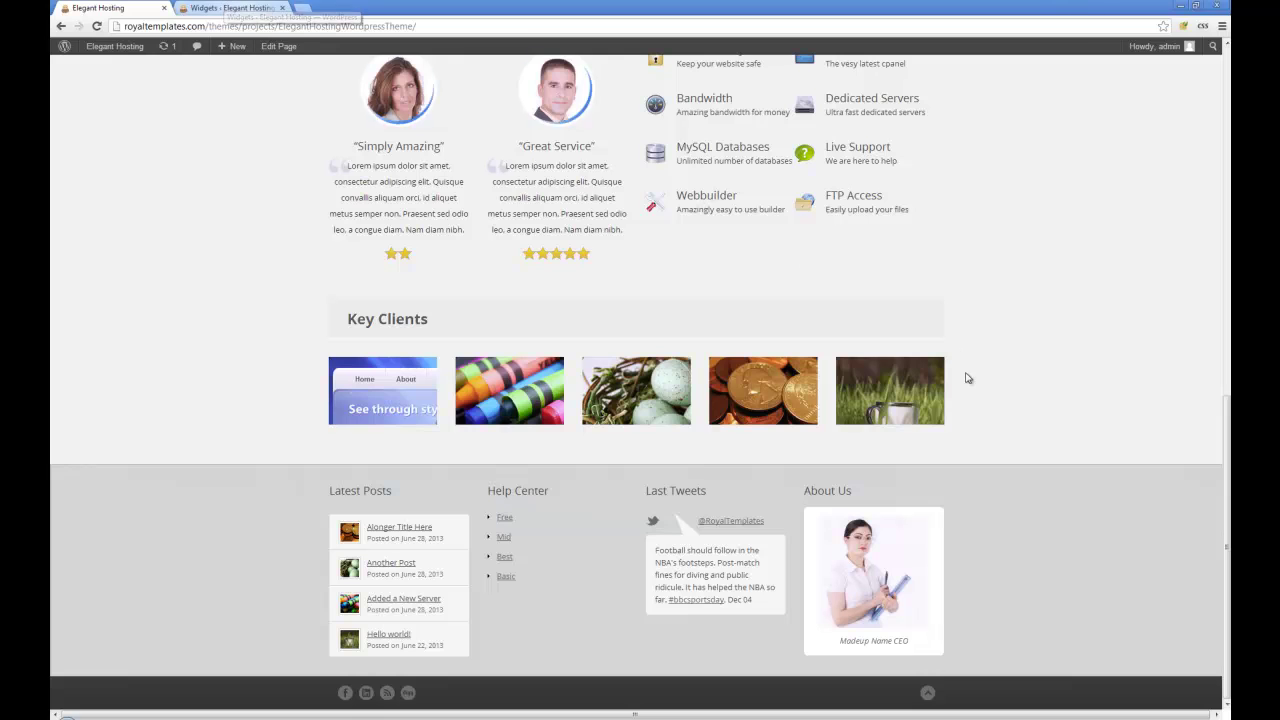
key("ctrl+Tab")
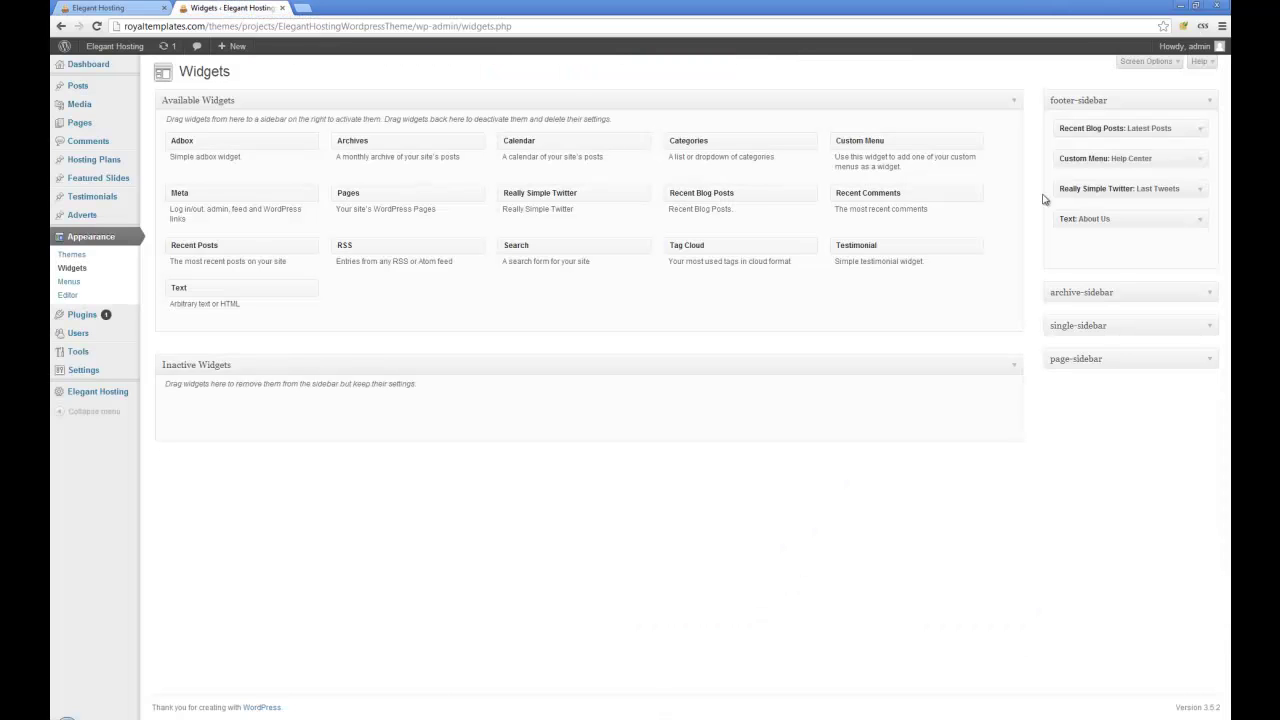
left_click(1200, 221)
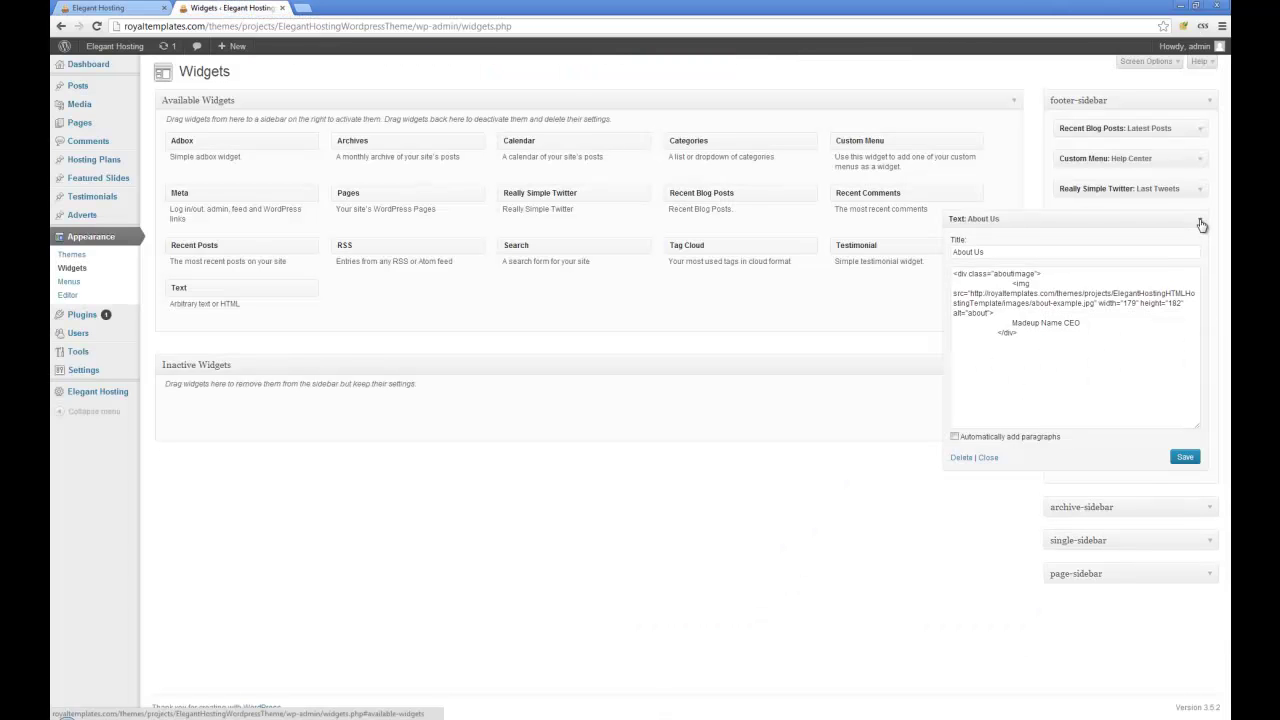
left_click(1201, 224)
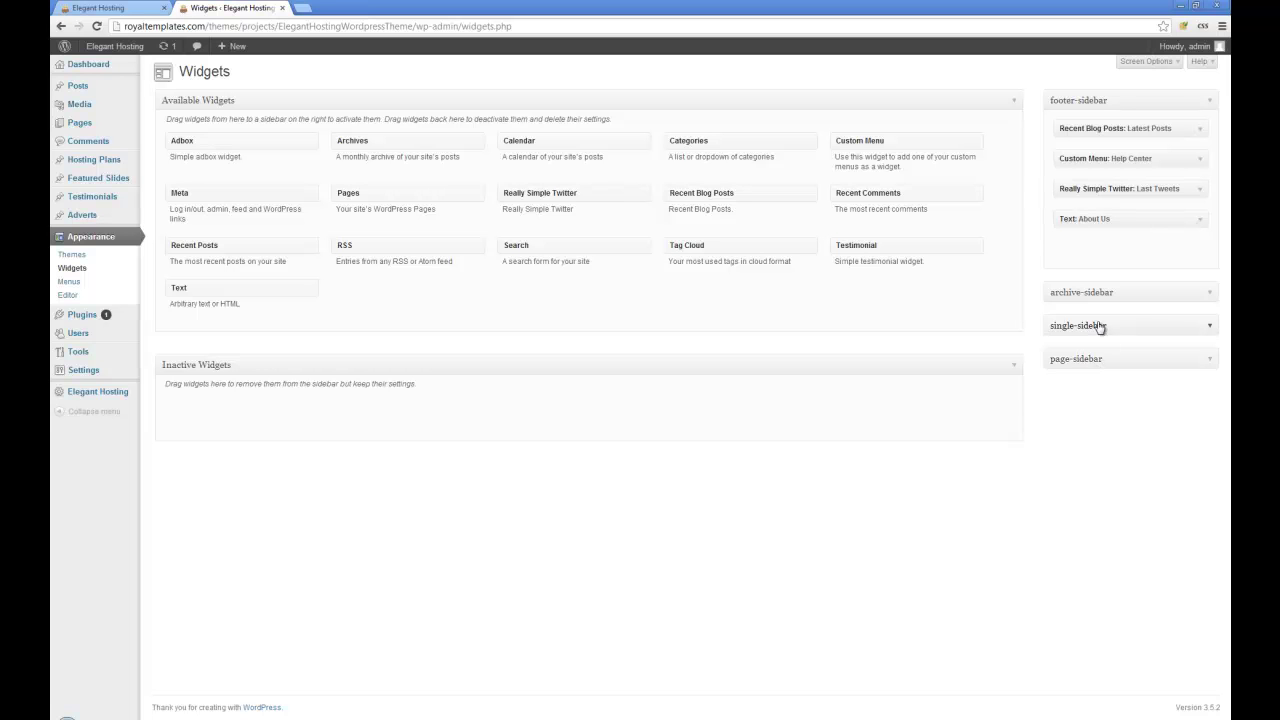
Step: Open the live About Us page and highlight its sidebar from Other Companies into Meet The Team, checking the rest of the page
left_click(100, 7)
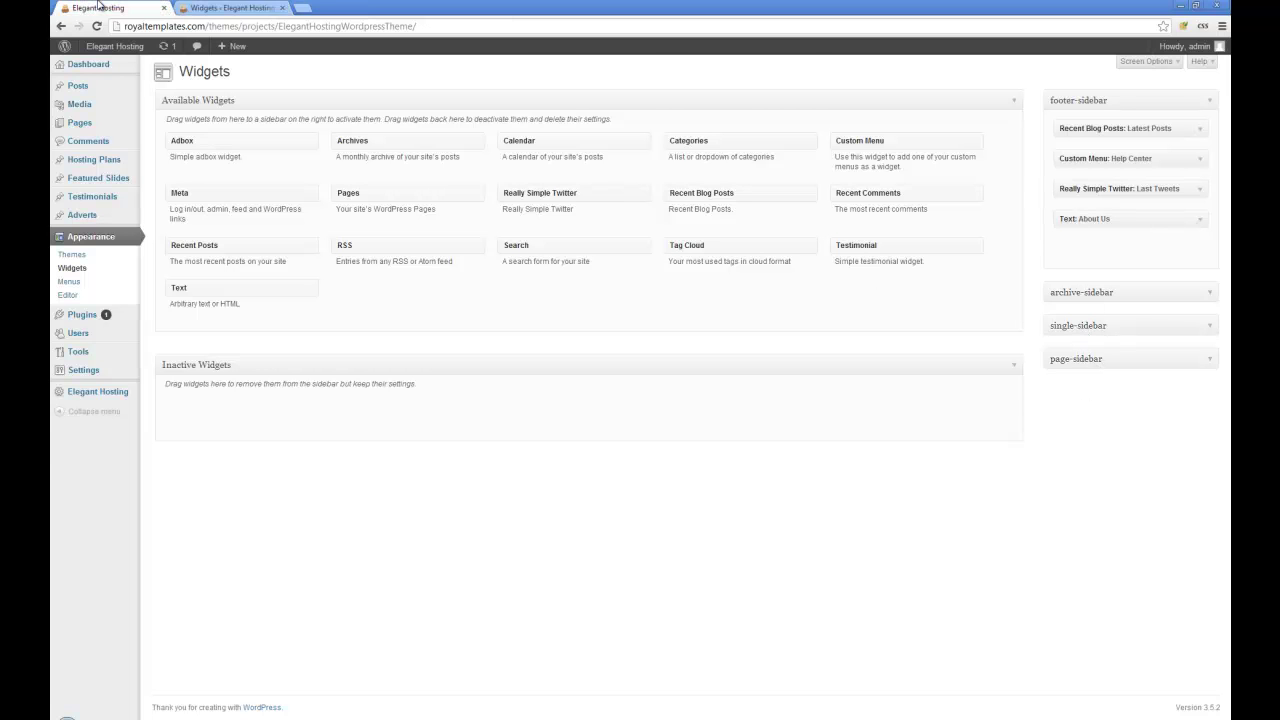
scroll(543, 190, "up", 12)
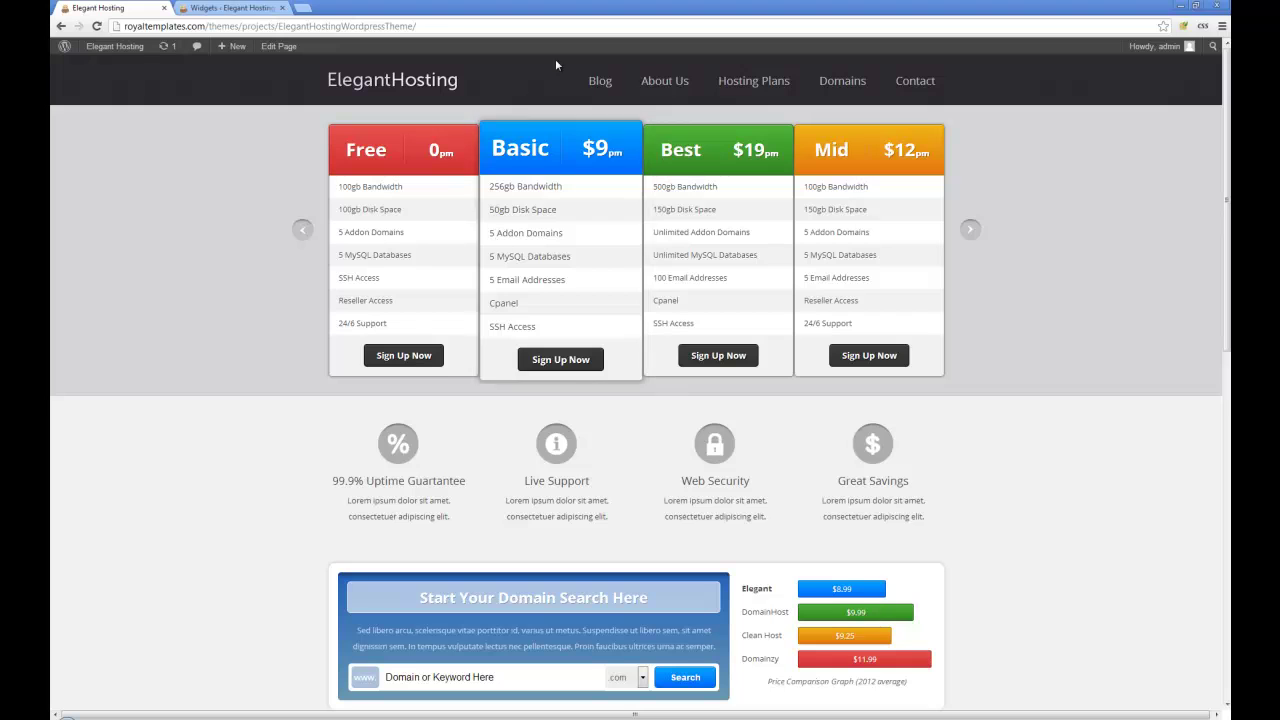
left_click(665, 83)
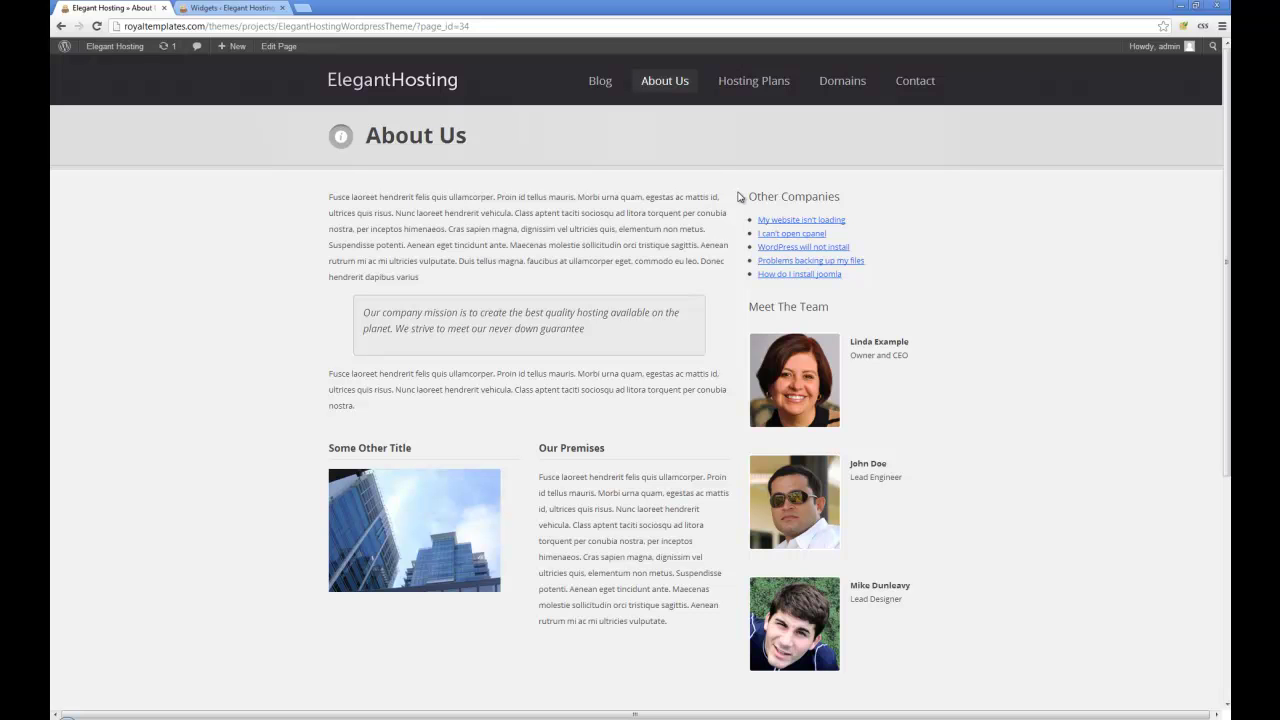
left_click_drag(750, 193, 880, 358)
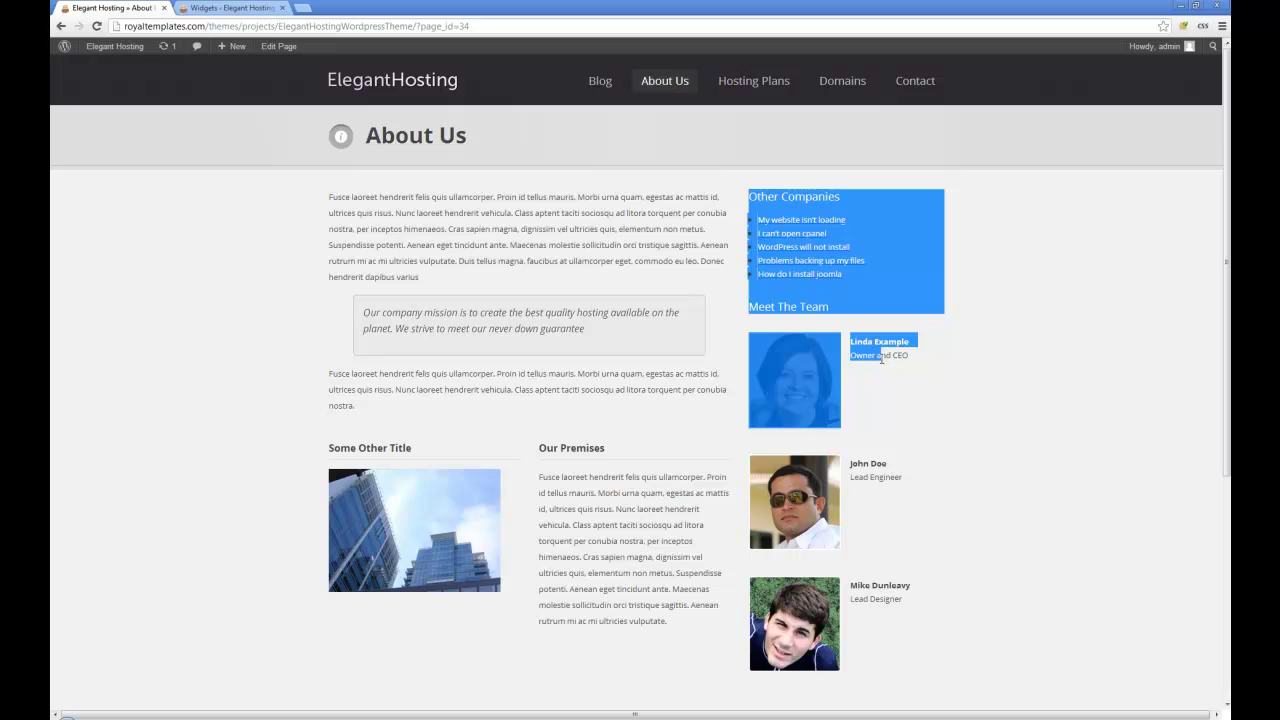
scroll(330, 151, "down", 2)
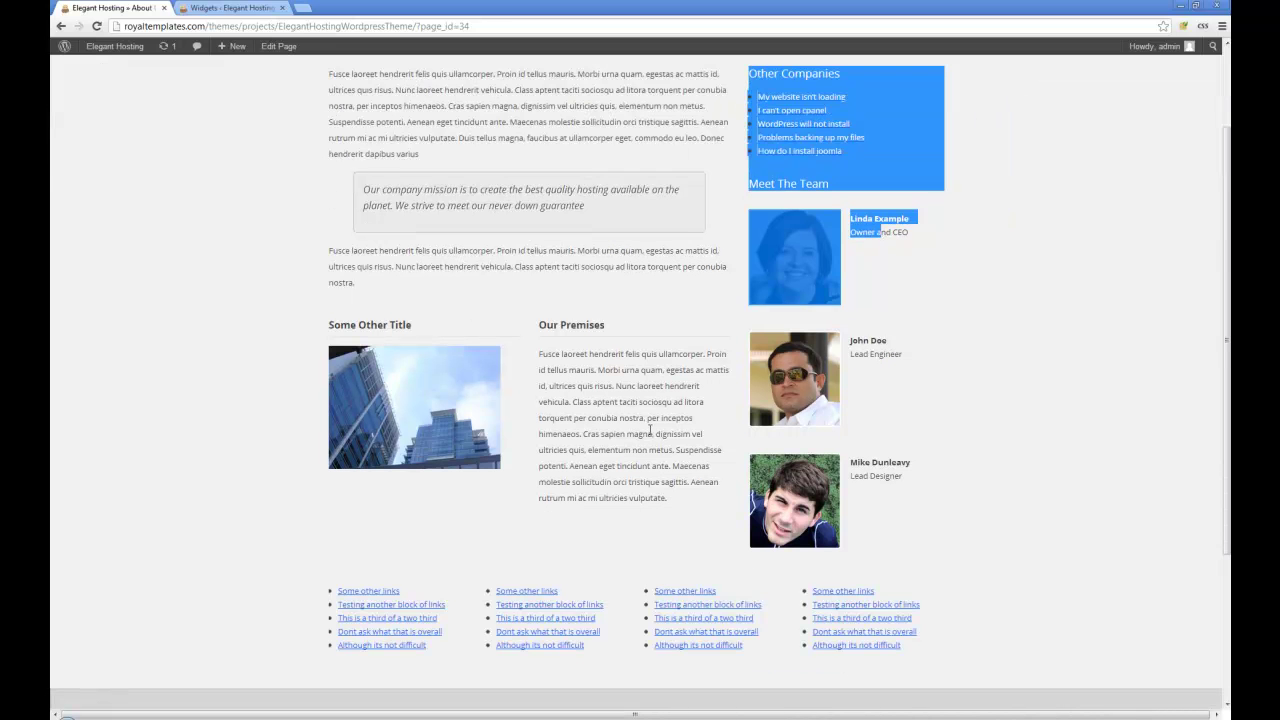
scroll(737, 472, "up", 2)
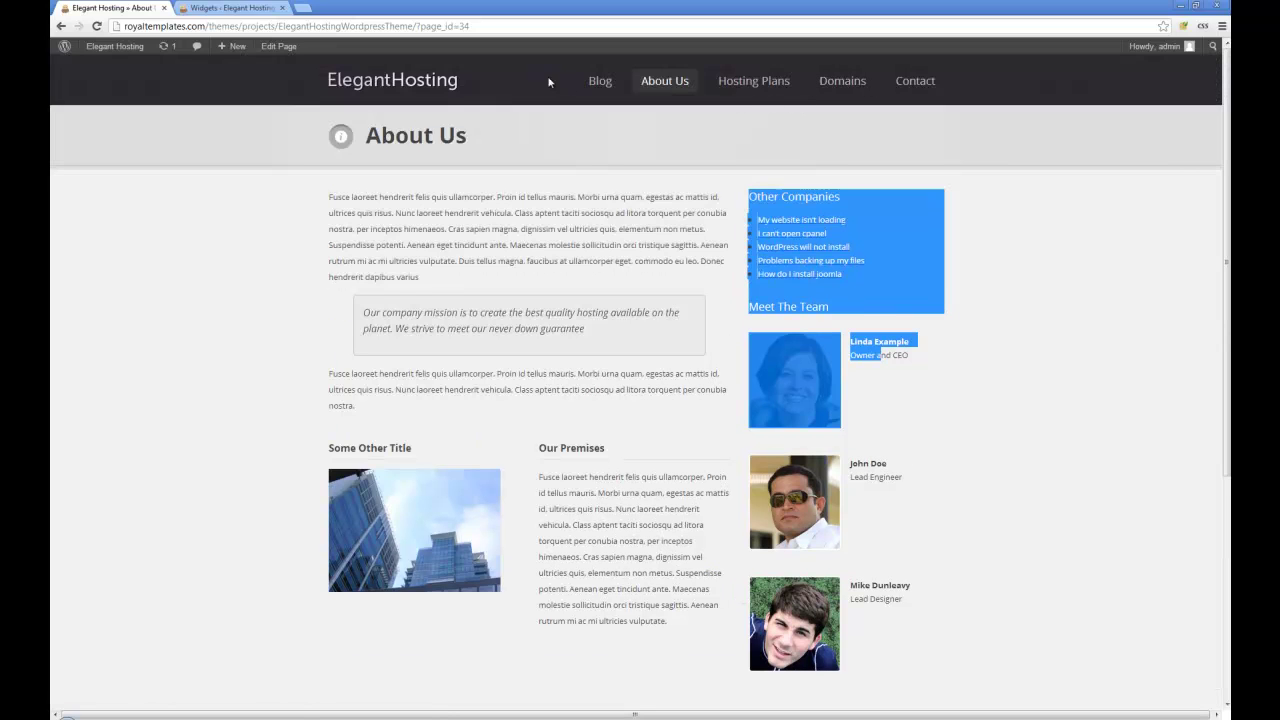
Step: Open the Alonger Title Here post from the live Blog page and look over the upper part of its layout
left_click(600, 82)
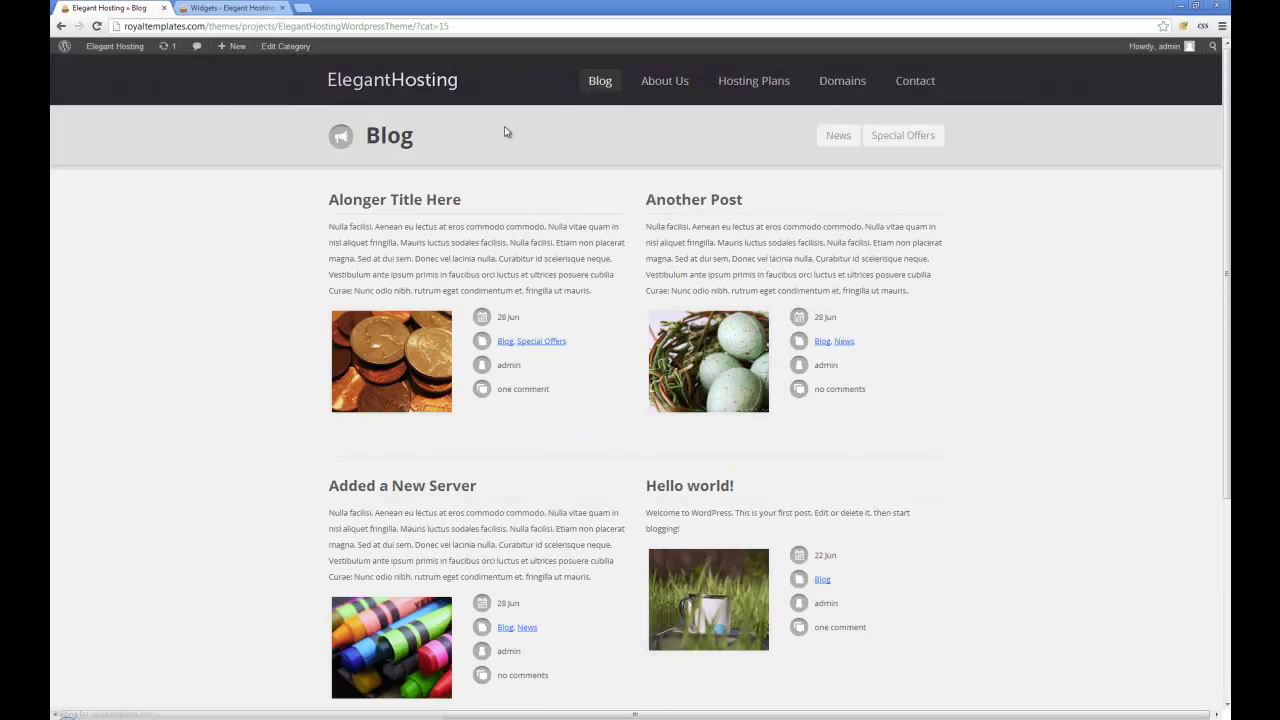
left_click(381, 198)
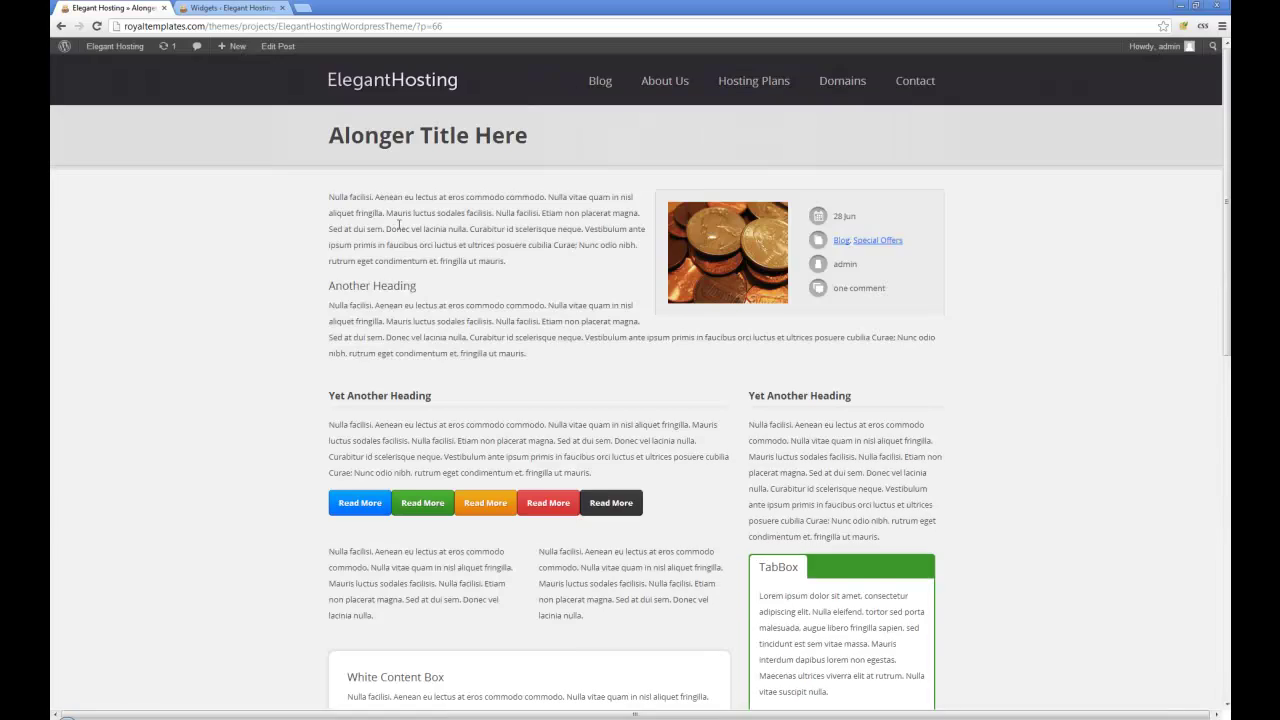
scroll(549, 194, "down", 2)
scroll(630, 147, "up", 1)
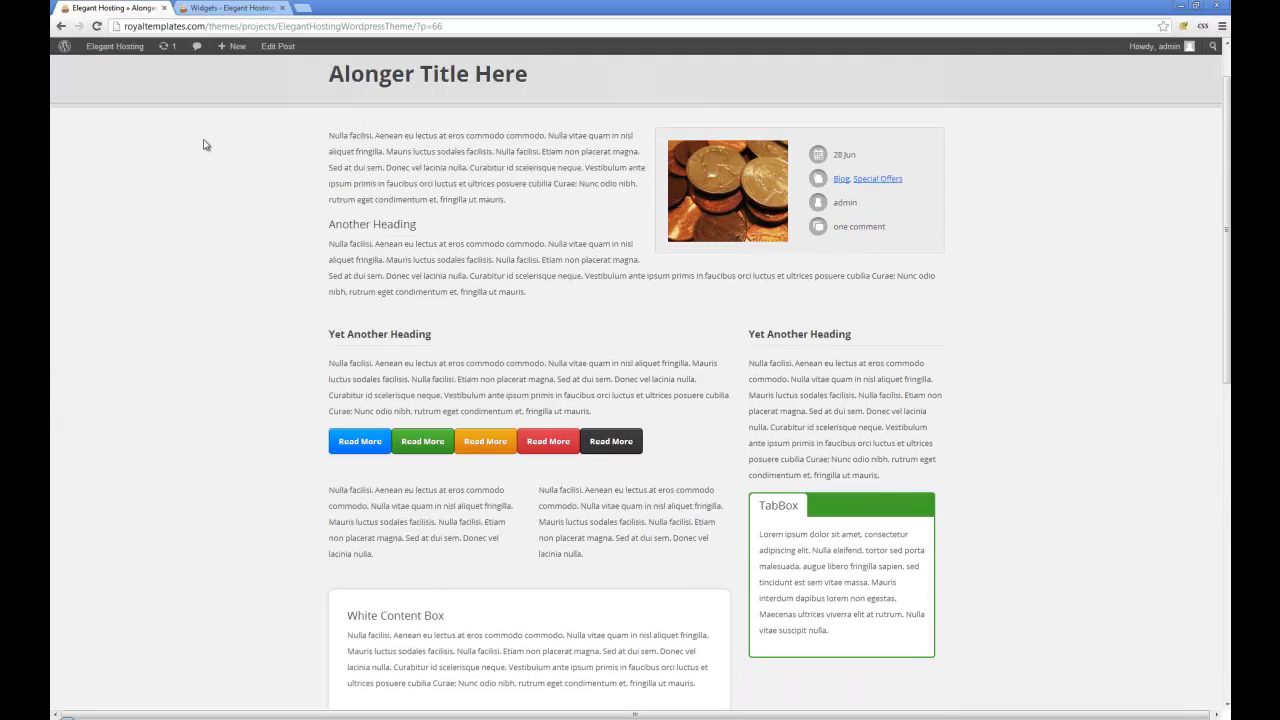
scroll(446, 372, "up", 1)
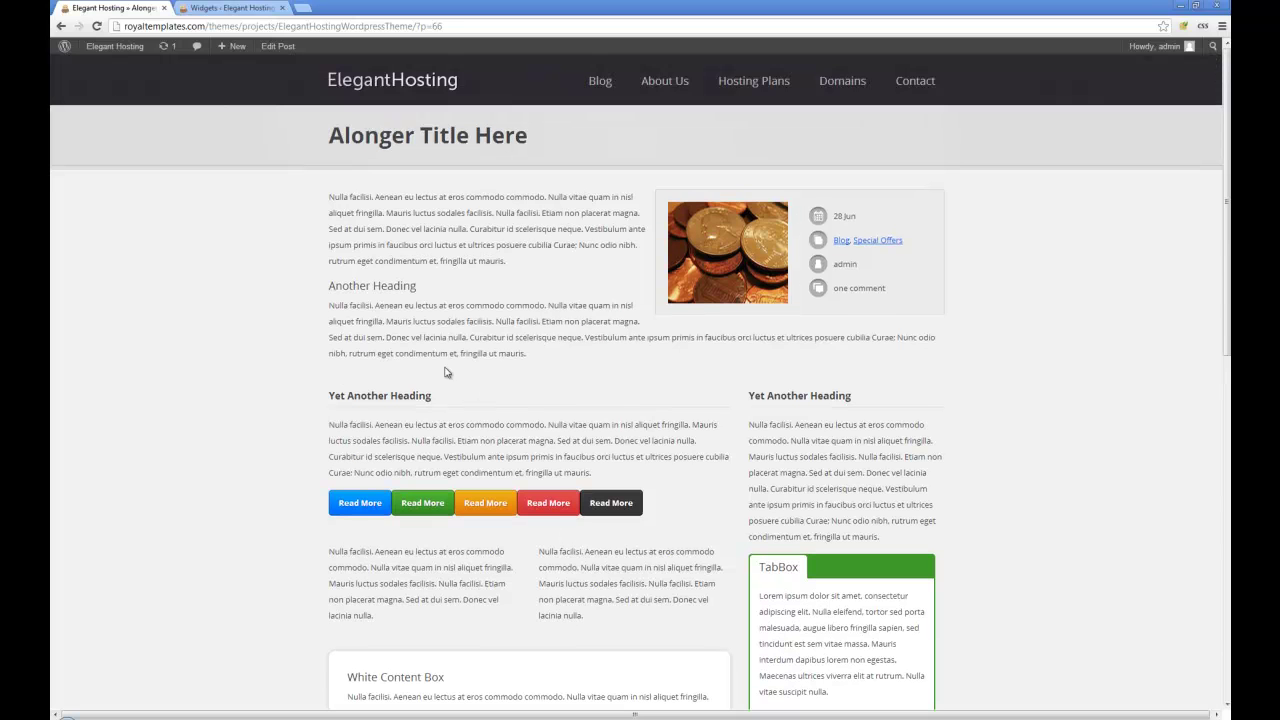
Step: Return to the live Blog page and look over its post listing from the header down to the footer
left_click(62, 27)
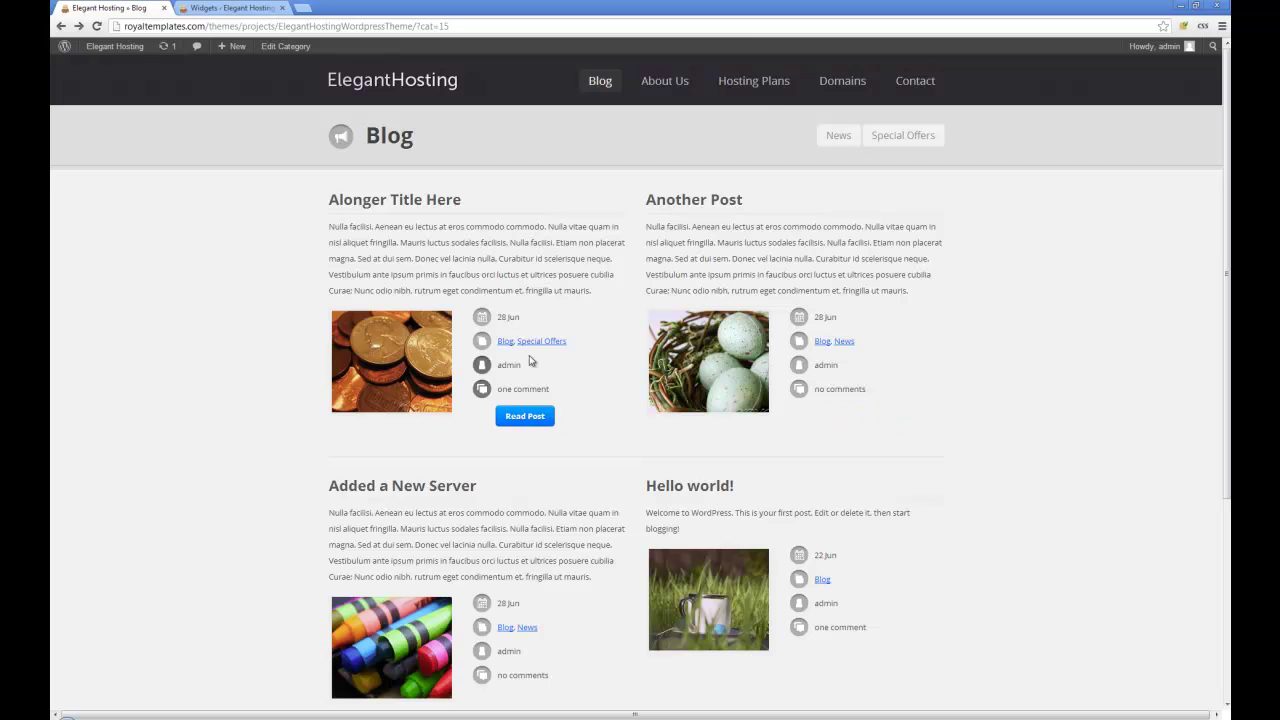
scroll(385, 327, "down", 3)
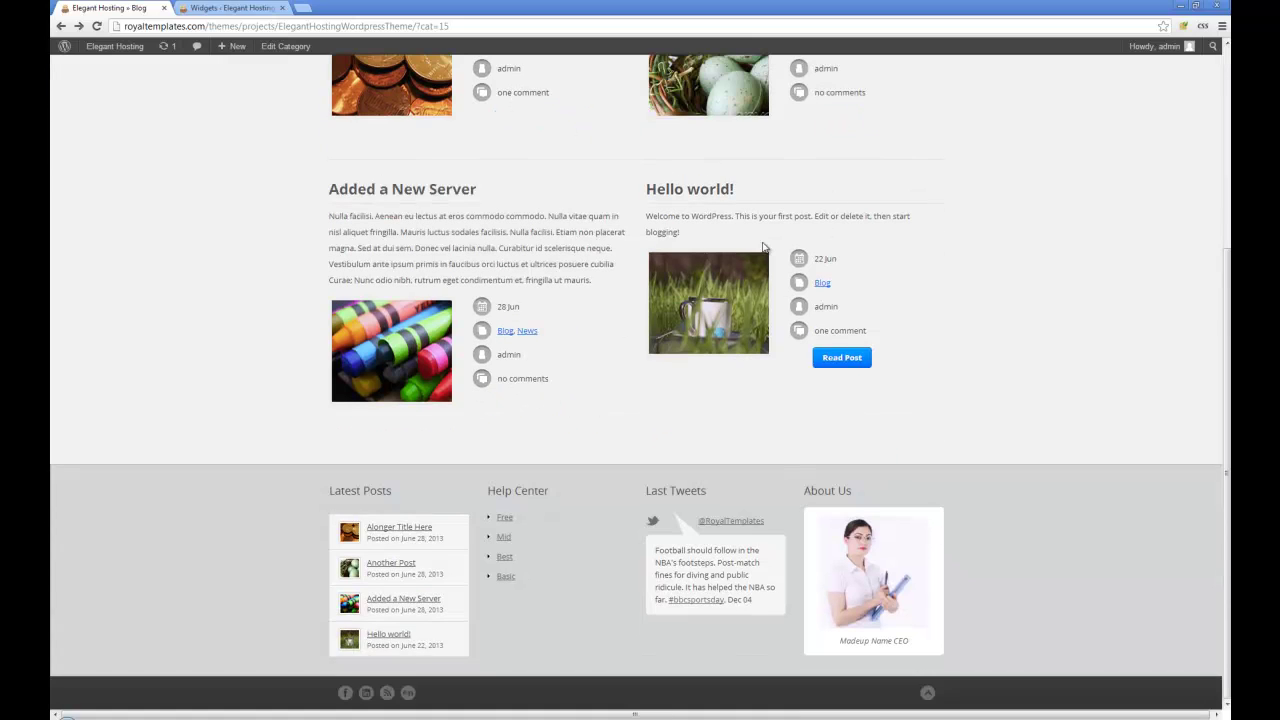
scroll(502, 160, "up", 2)
scroll(516, 110, "up", 1)
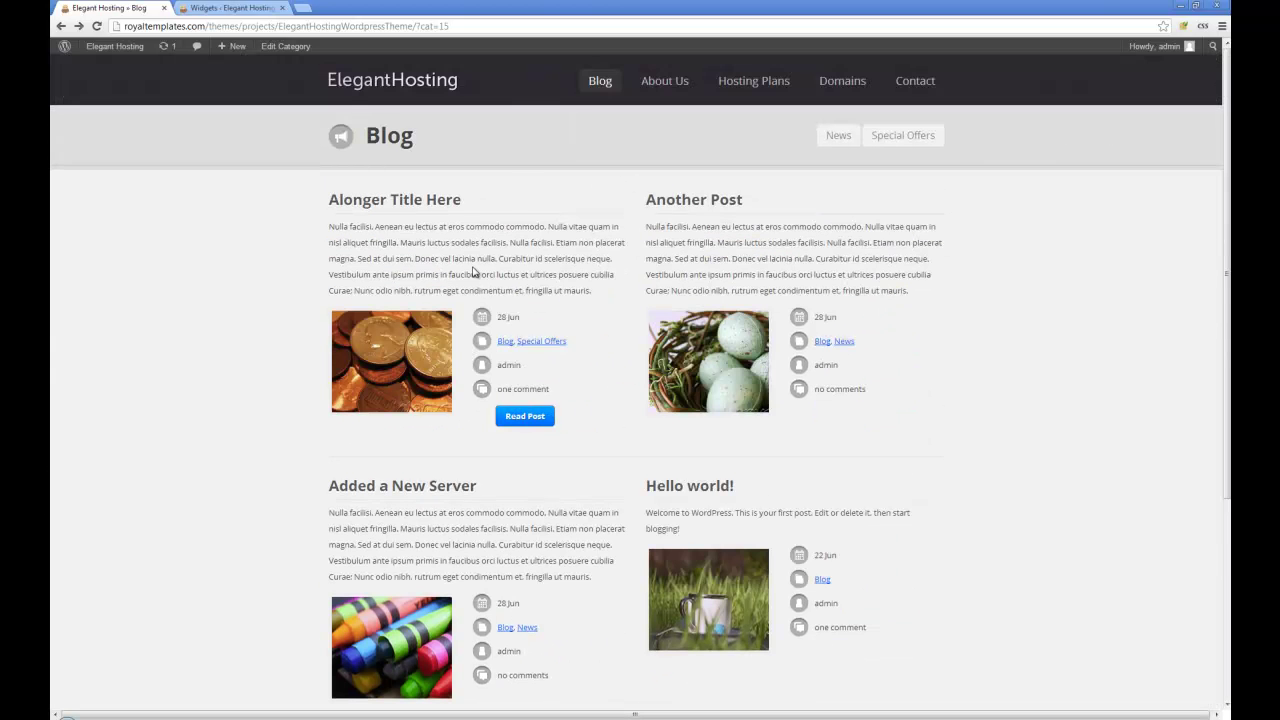
scroll(474, 272, "down", 2)
scroll(609, 143, "up", 2)
scroll(591, 400, "down", 2)
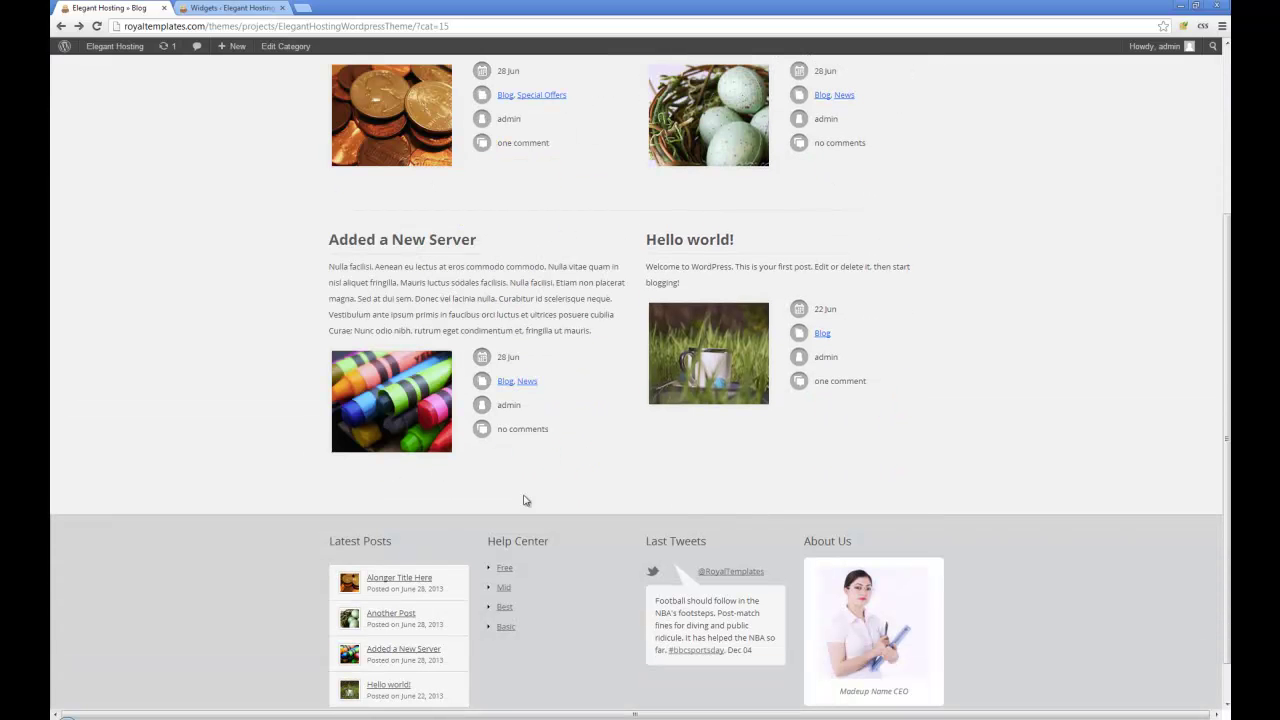
scroll(471, 493, "up", 2)
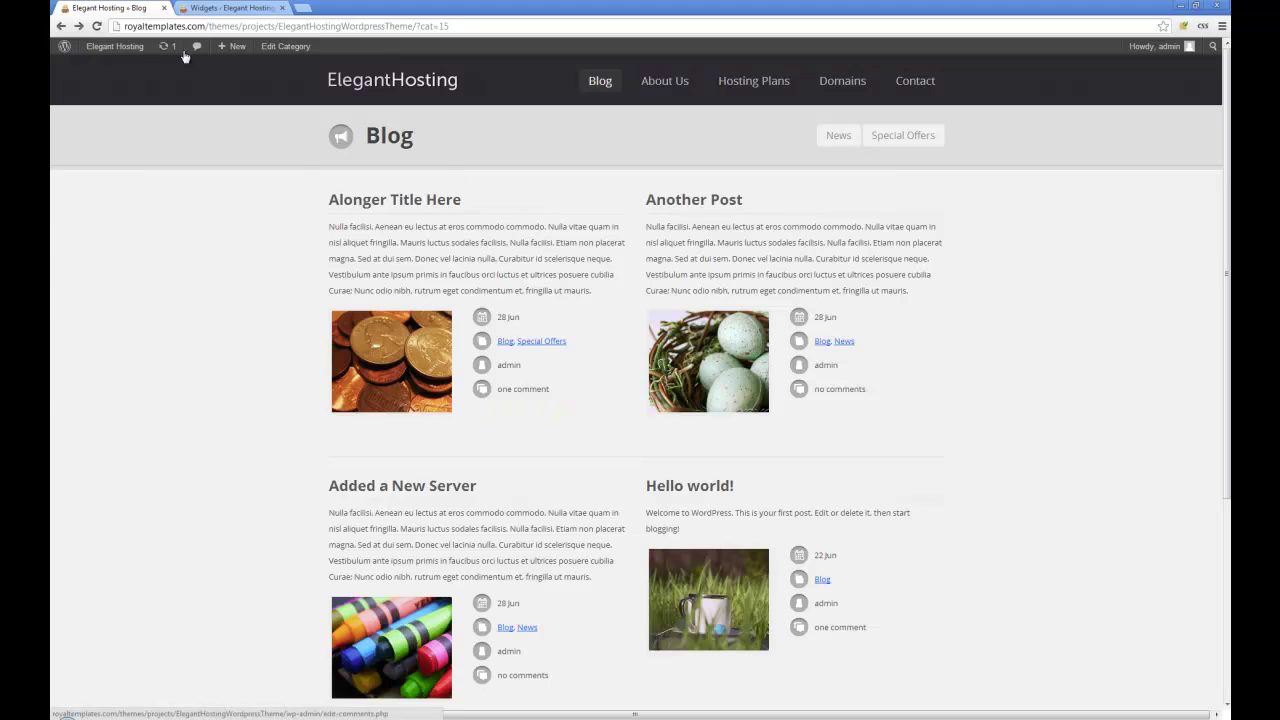
left_click(227, 7)
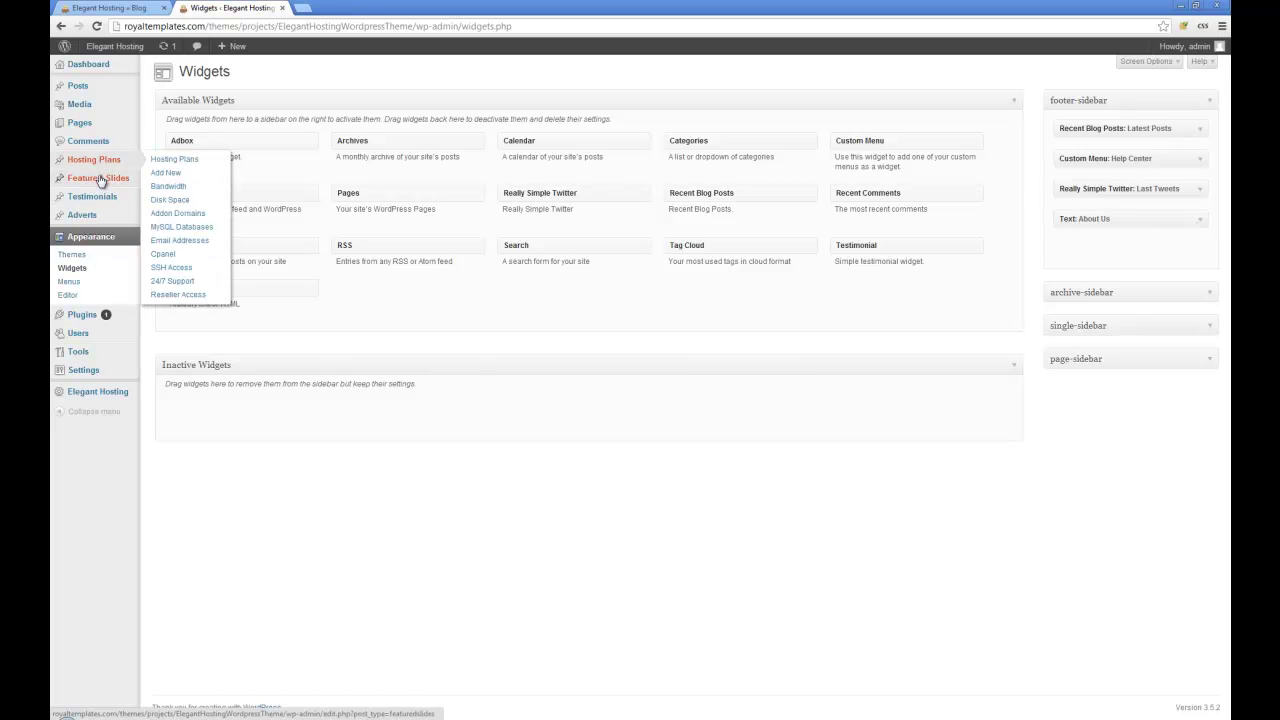
left_click(100, 6)
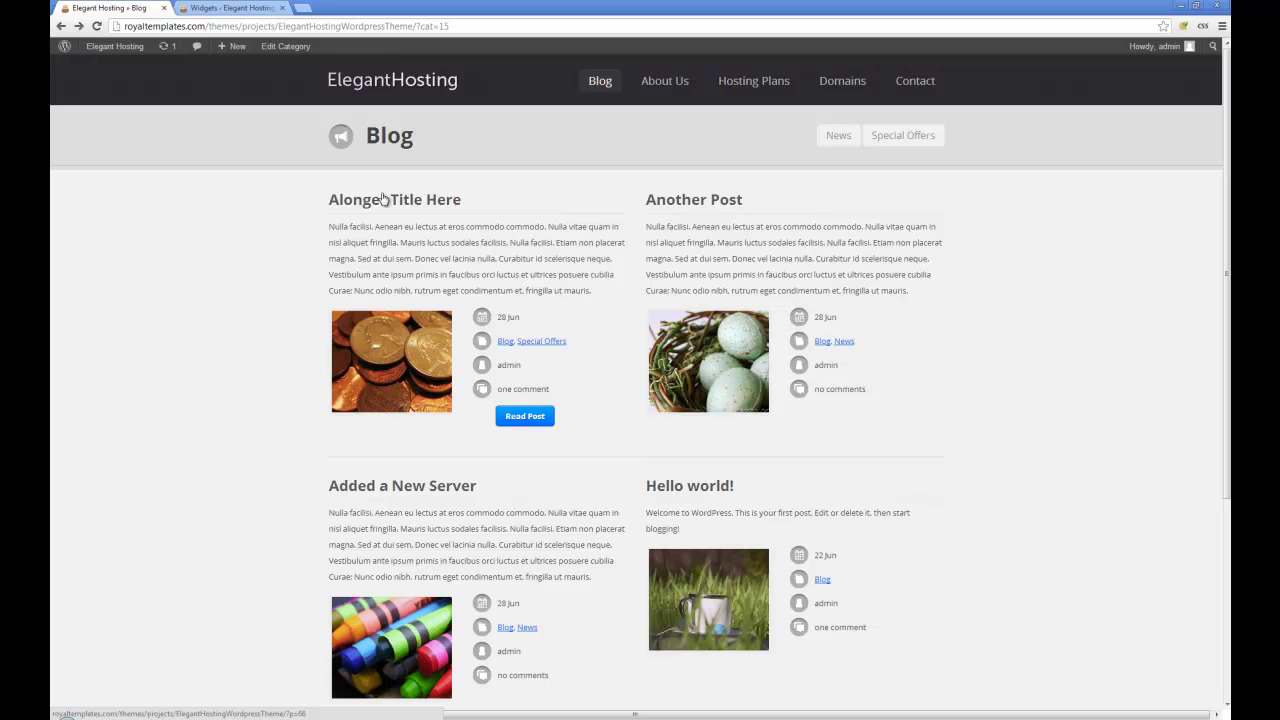
scroll(634, 200, "down", 2)
scroll(609, 274, "up", 2)
Step: Open the Blog post category for editing in the admin and compare its icon image path with the icon beside the live Blog heading
left_click(230, 7)
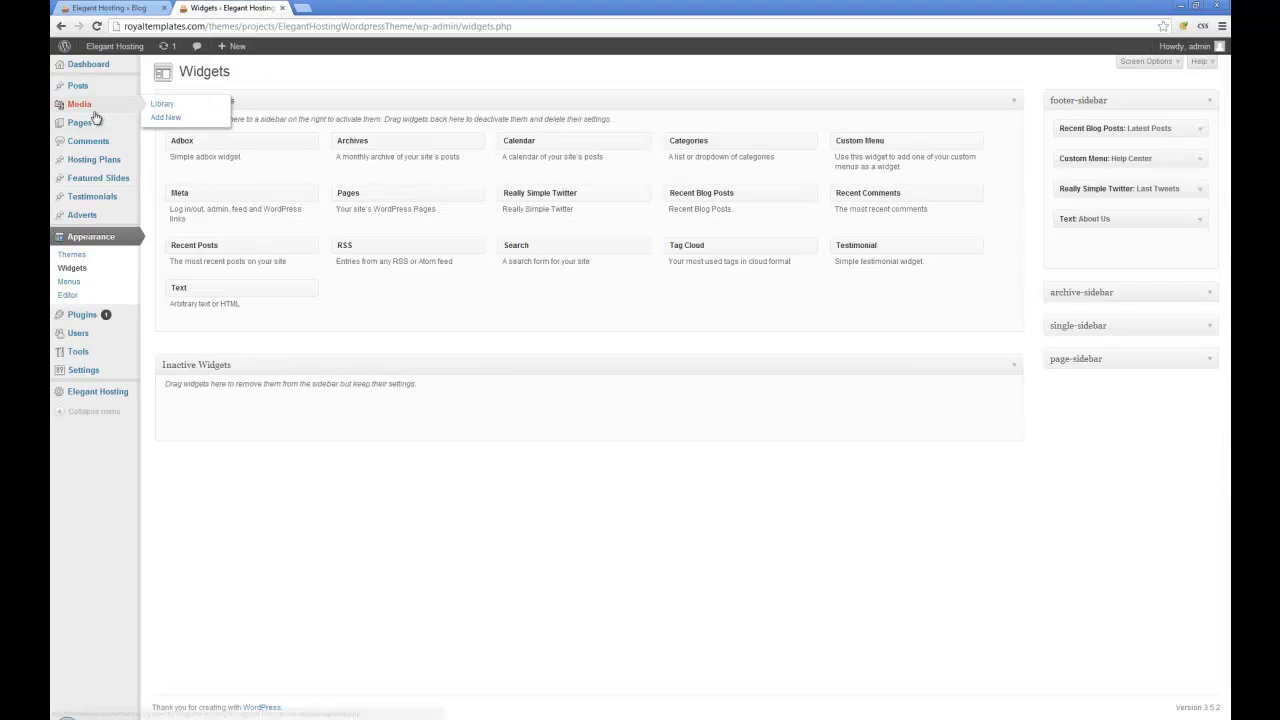
mouse_move(140, 93)
left_click(170, 115)
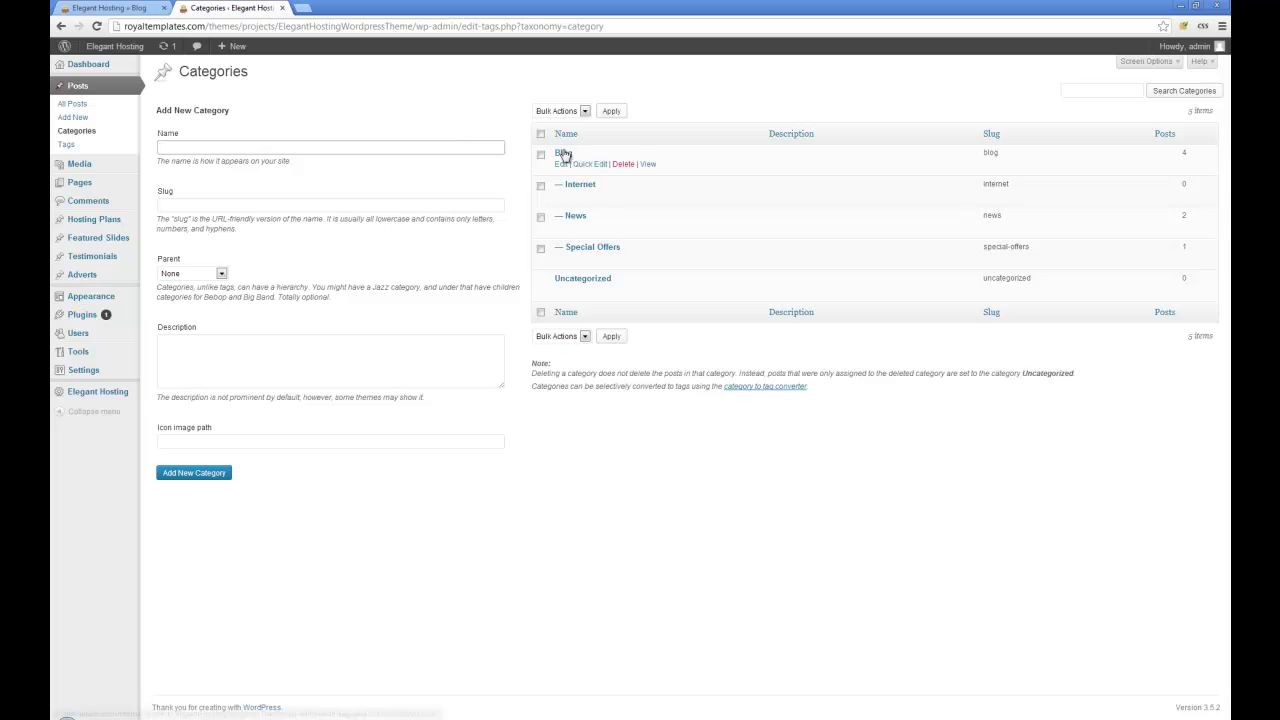
left_click(564, 155)
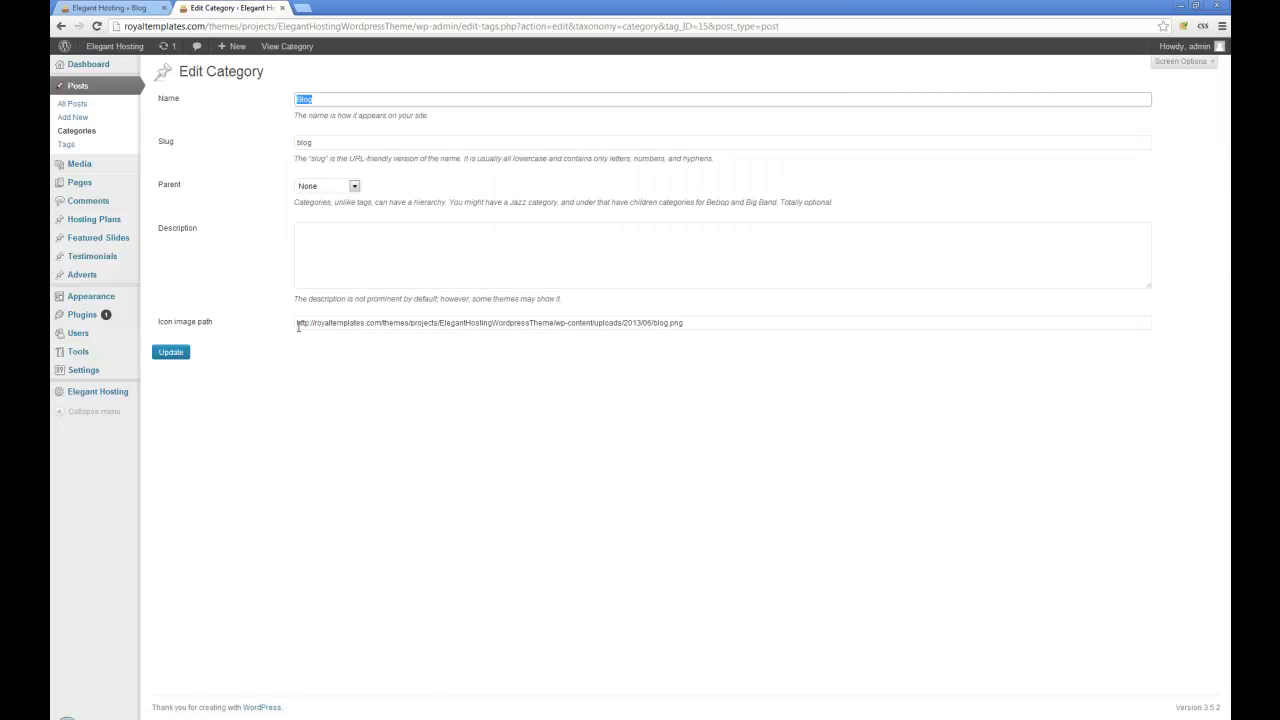
left_click_drag(302, 319, 677, 330)
left_click(694, 322)
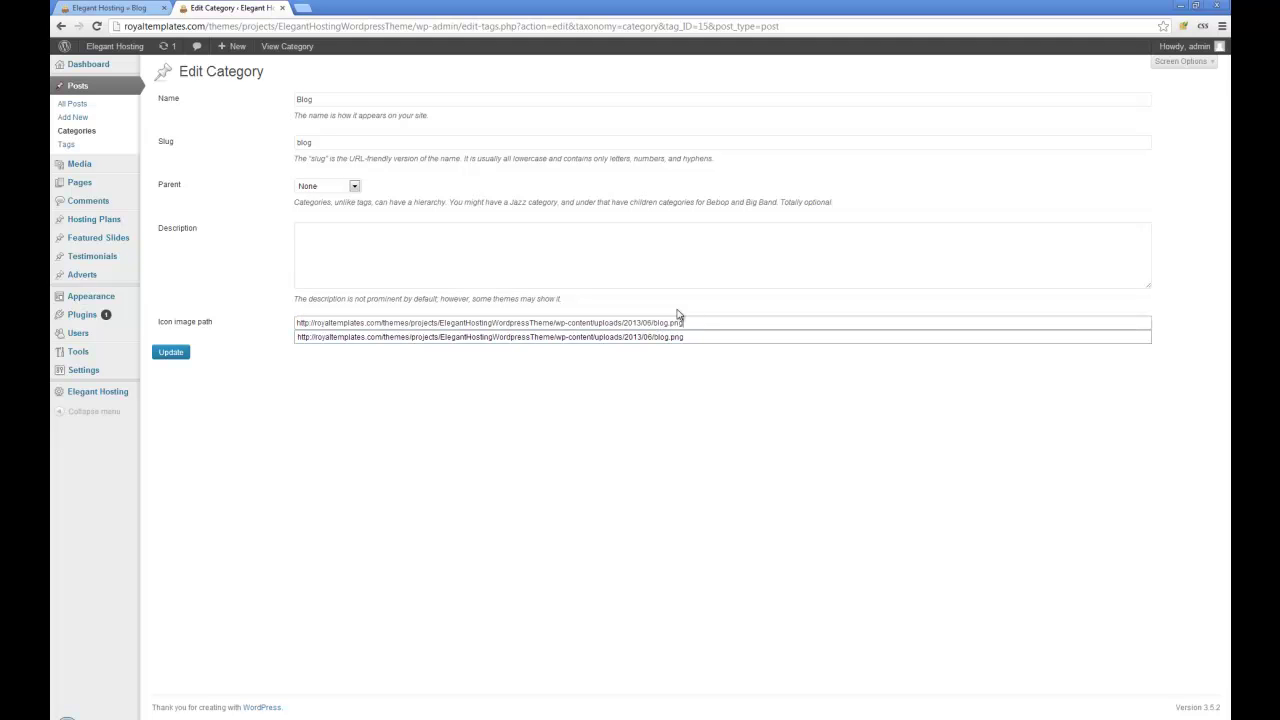
left_click(110, 8)
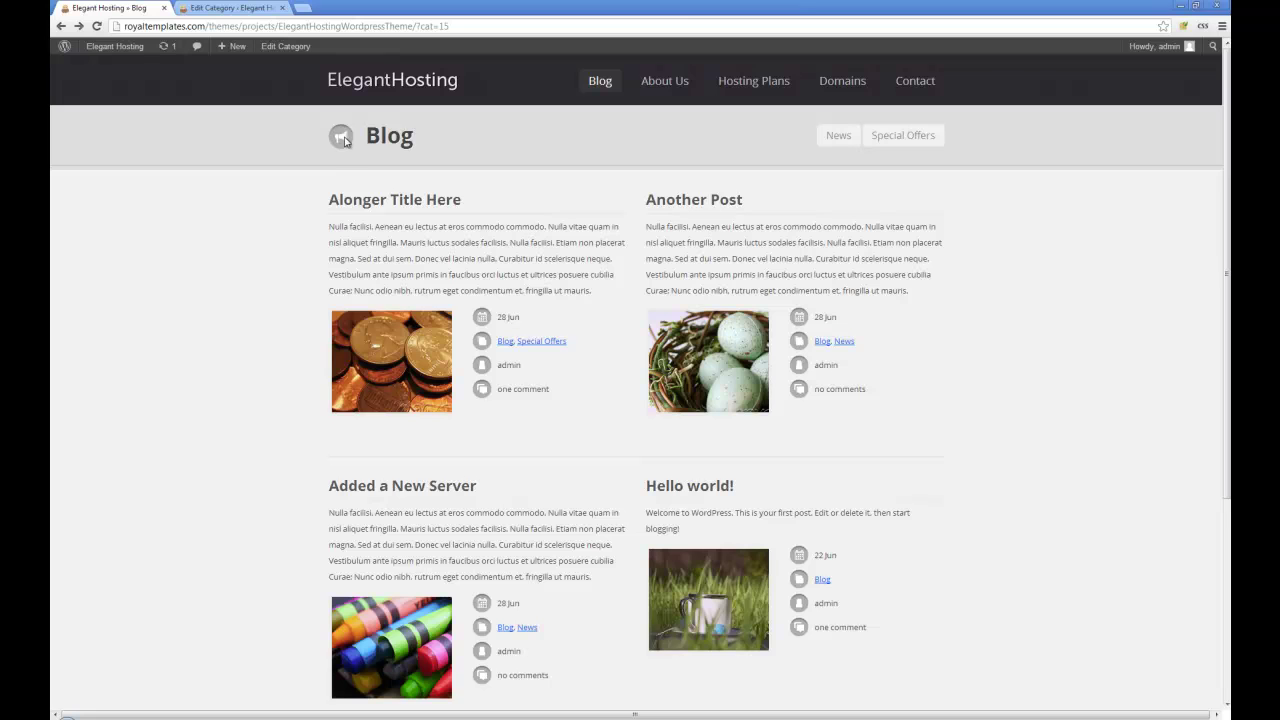
left_click(192, 8)
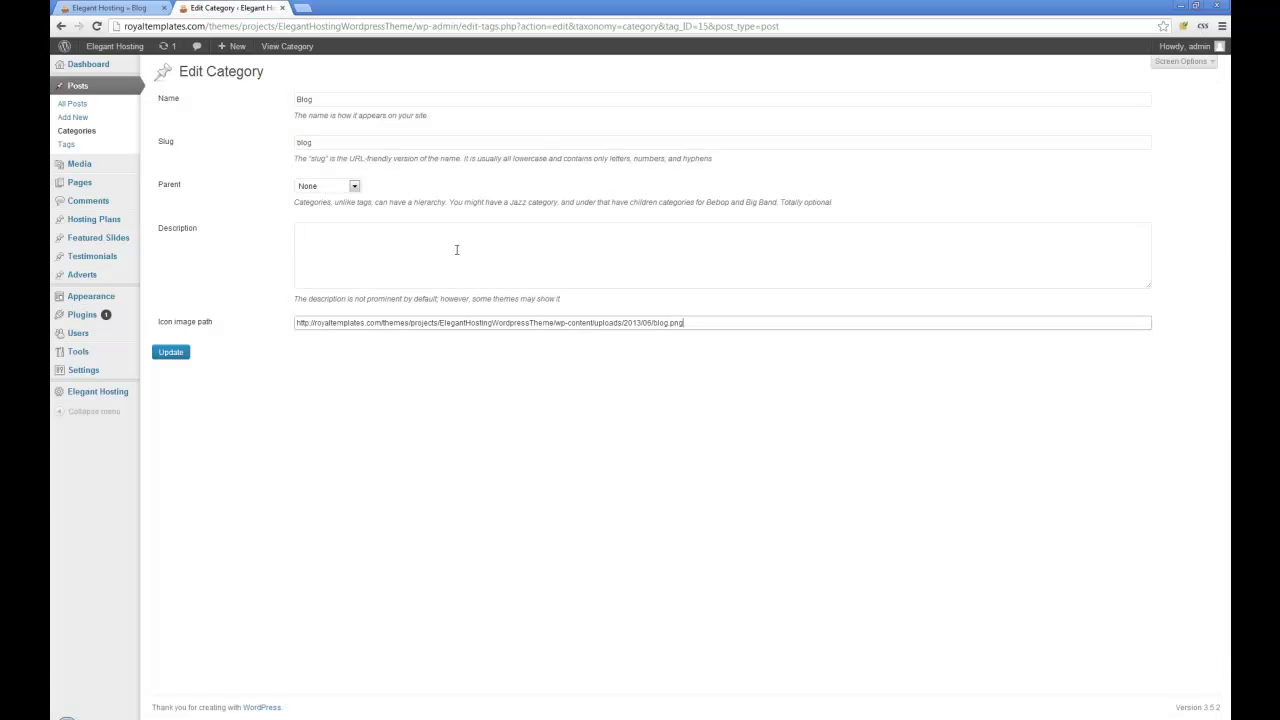
Step: Check Blog's subcategories in the Categories list, and examine the Main menu structure and available item boxes on the Menus screen
left_click(59, 26)
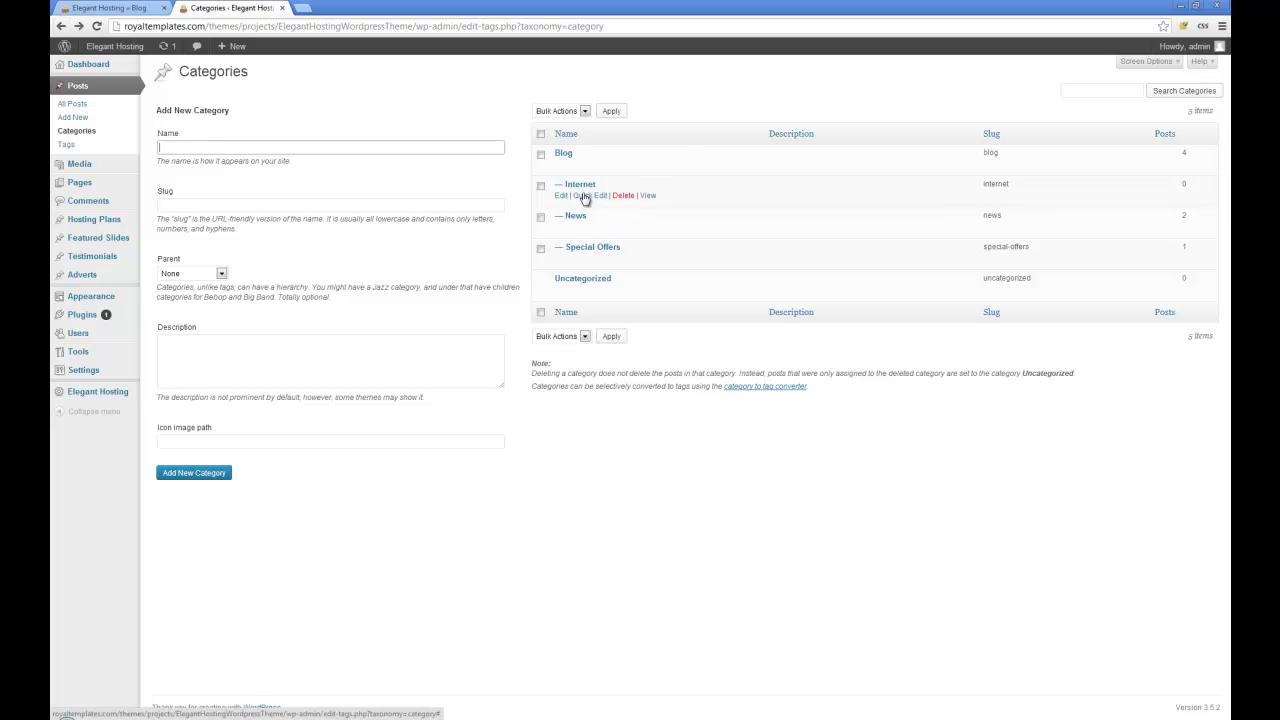
mouse_move(587, 197)
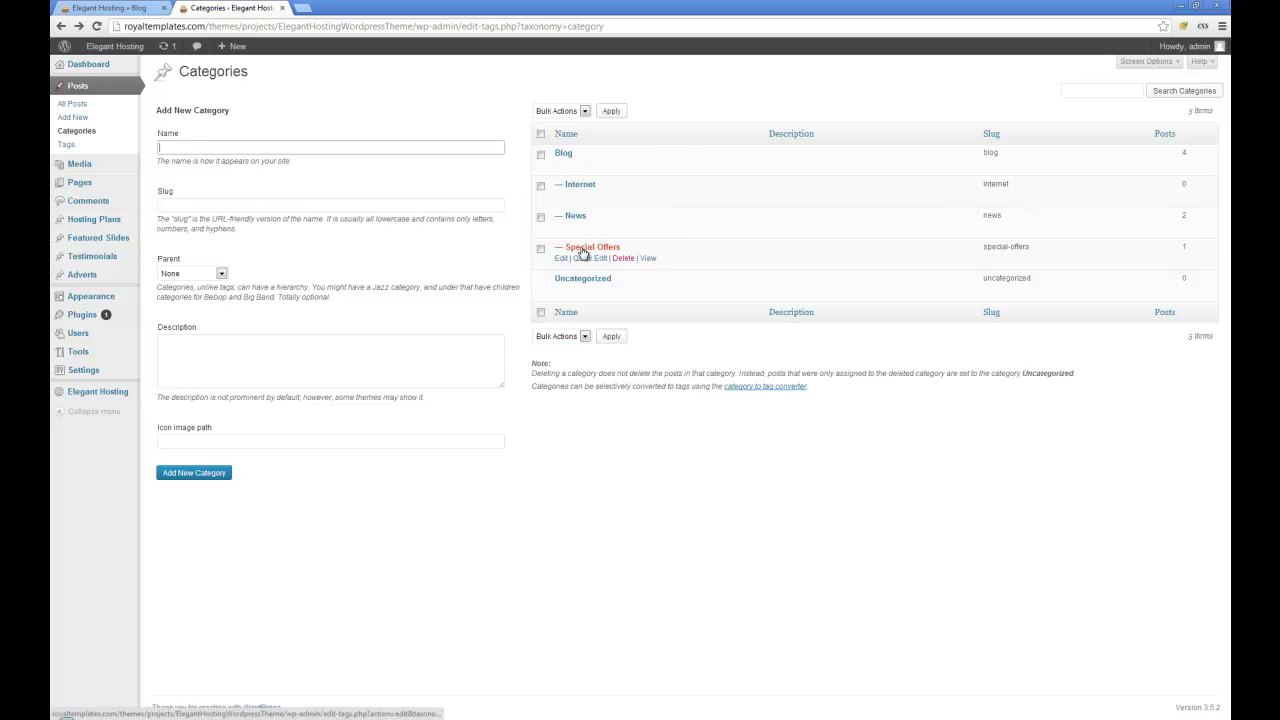
mouse_move(97, 320)
mouse_move(108, 296)
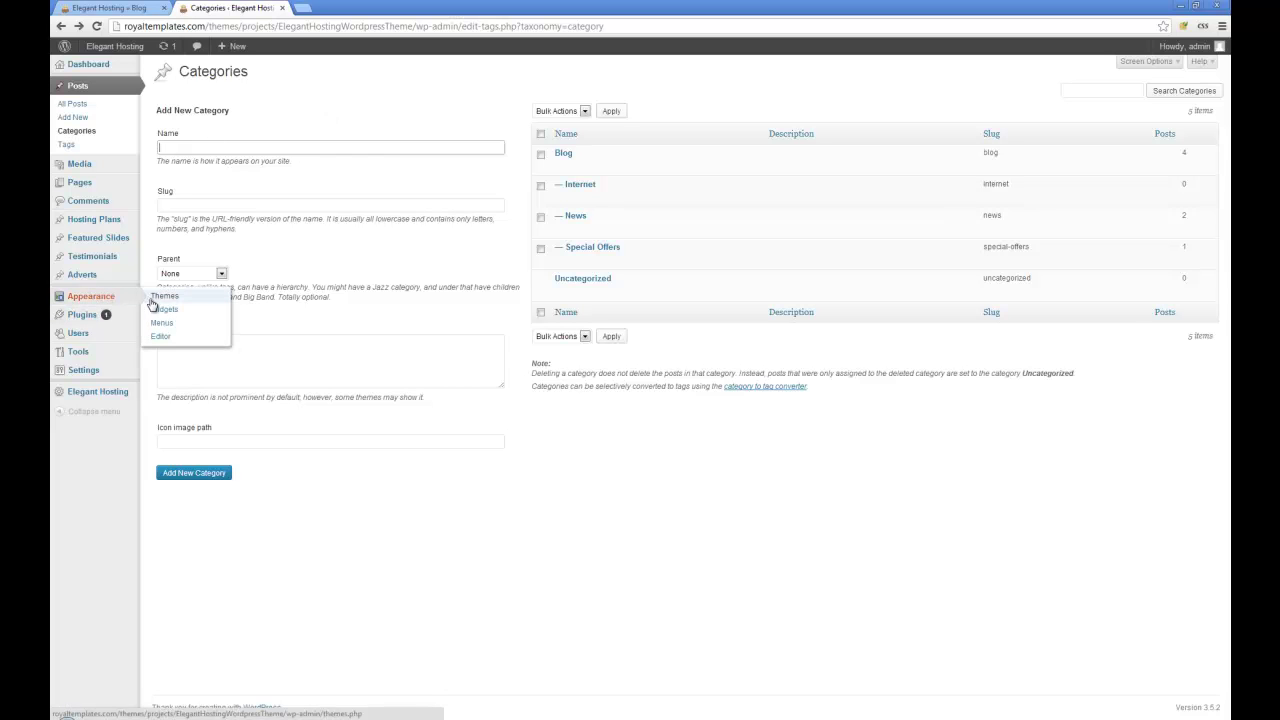
left_click(172, 323)
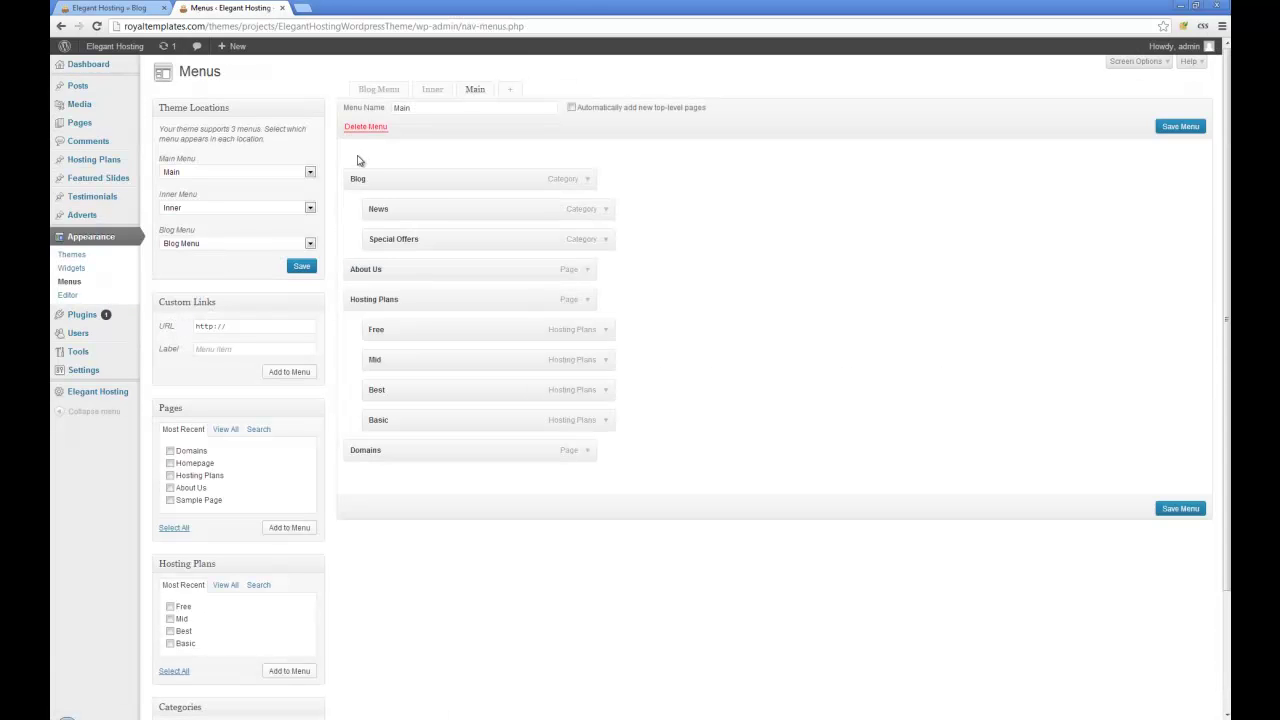
scroll(205, 560, "down", 3)
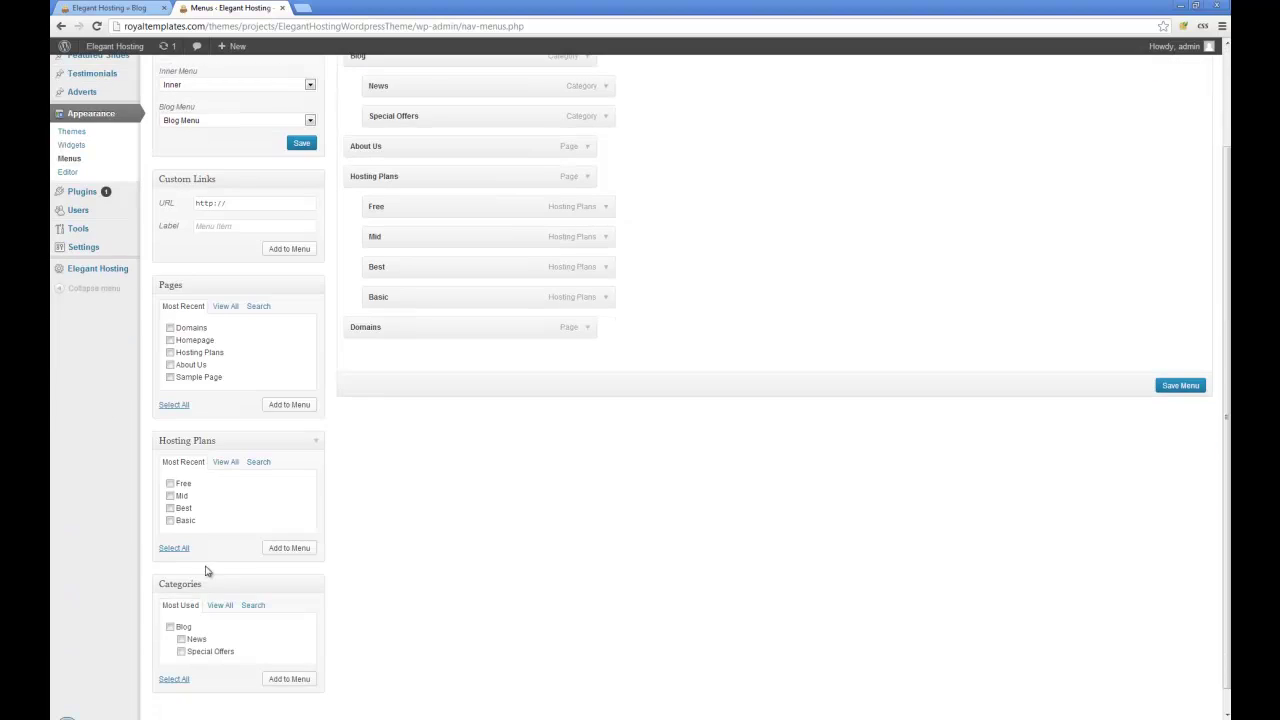
scroll(294, 357, "up", 3)
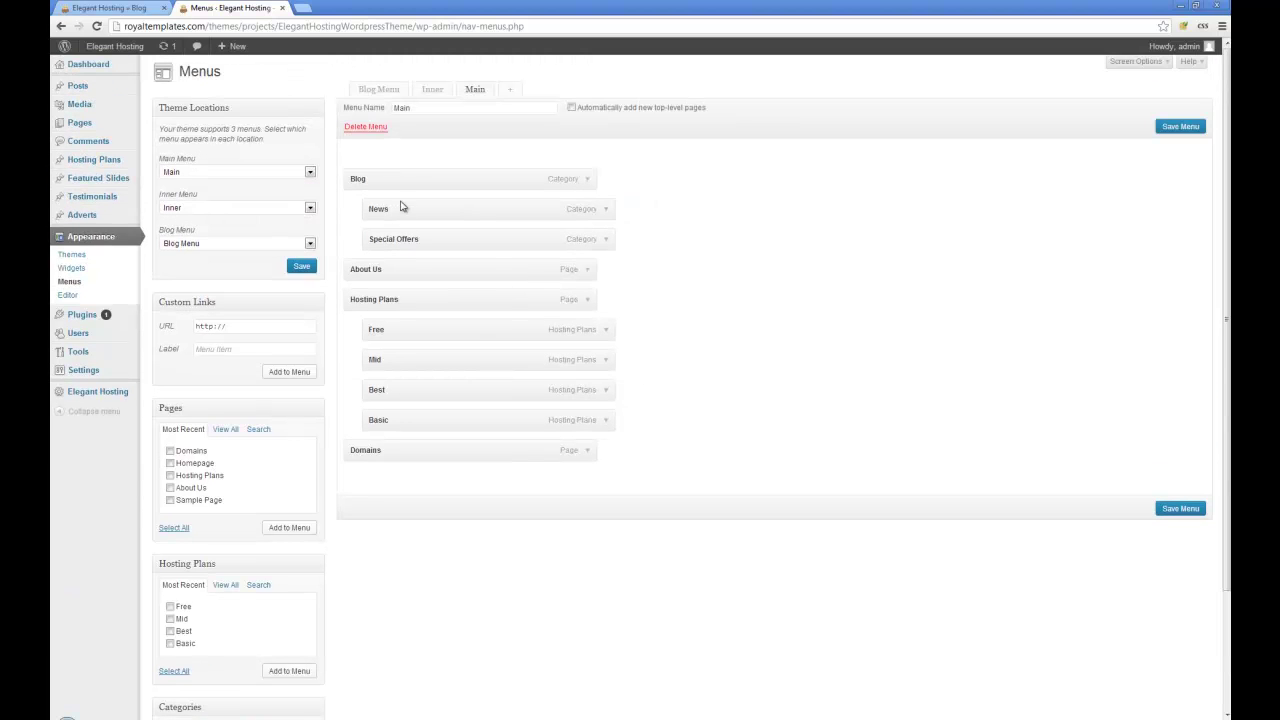
Step: Open the Alonger Title Here post for editing and review its HTML content, categories and featured image
mouse_move(94, 86)
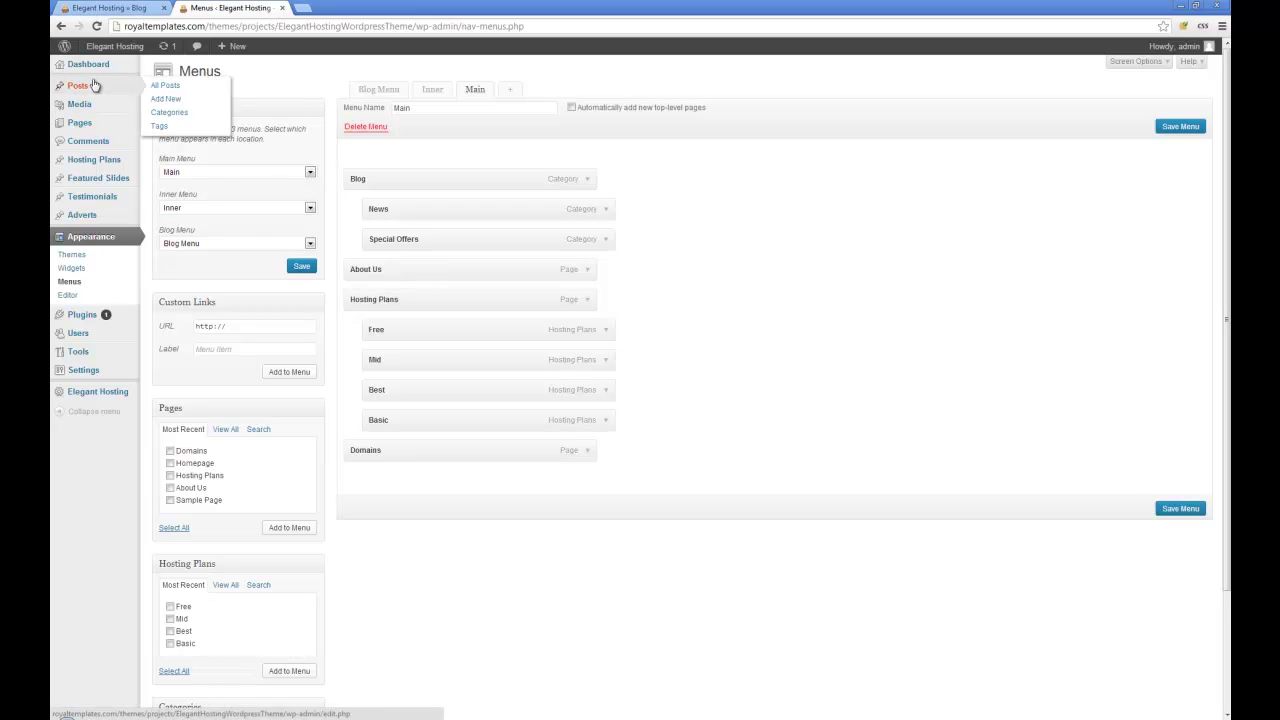
left_click(83, 87)
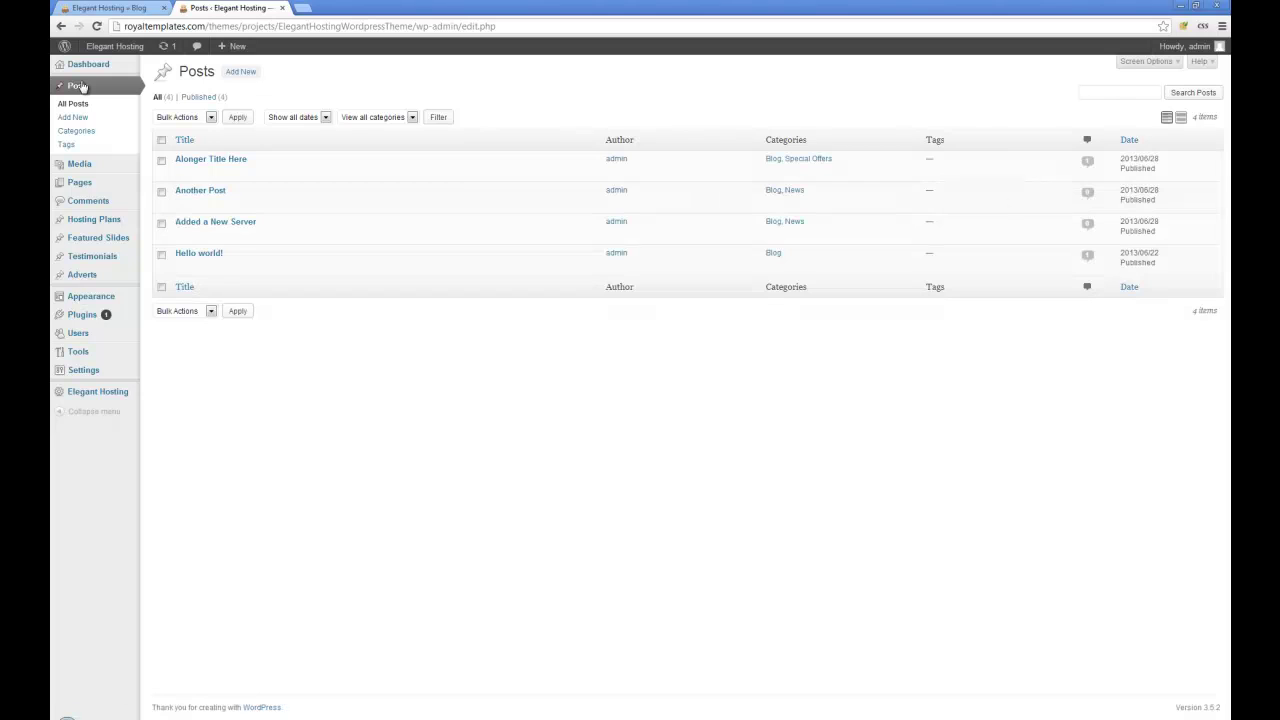
left_click(194, 163)
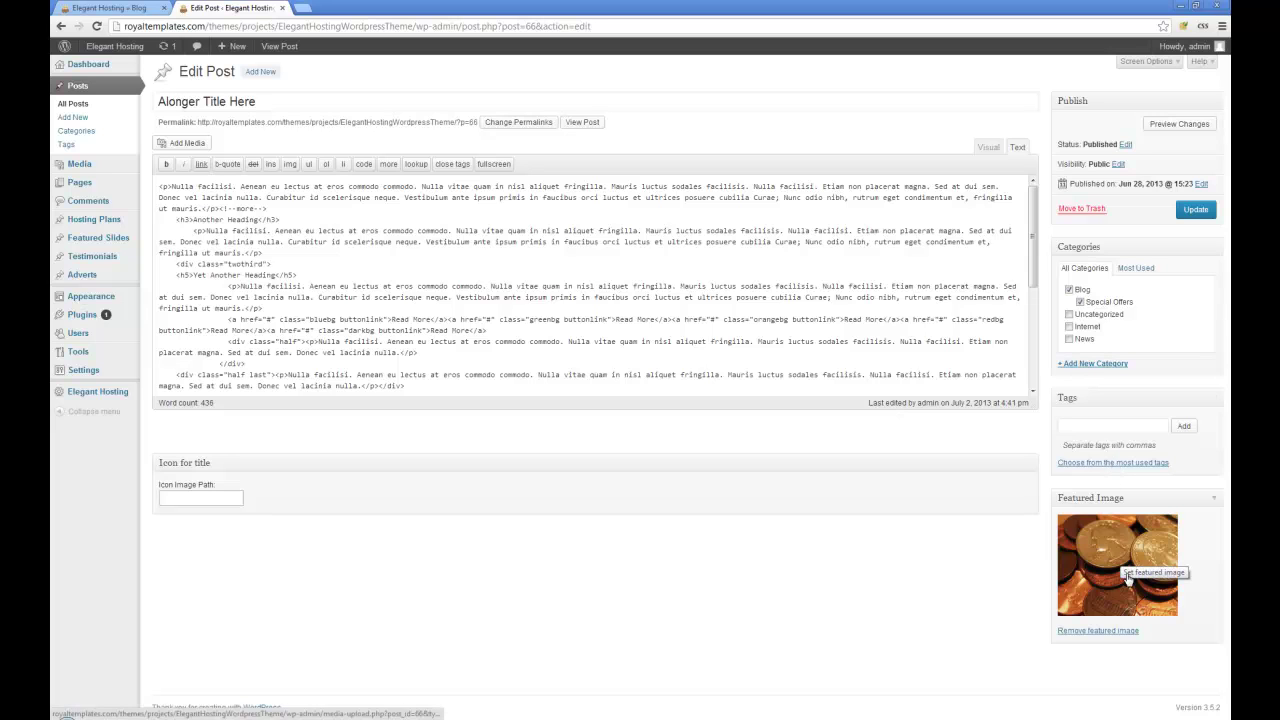
left_click_drag(1036, 208, 1081, 418)
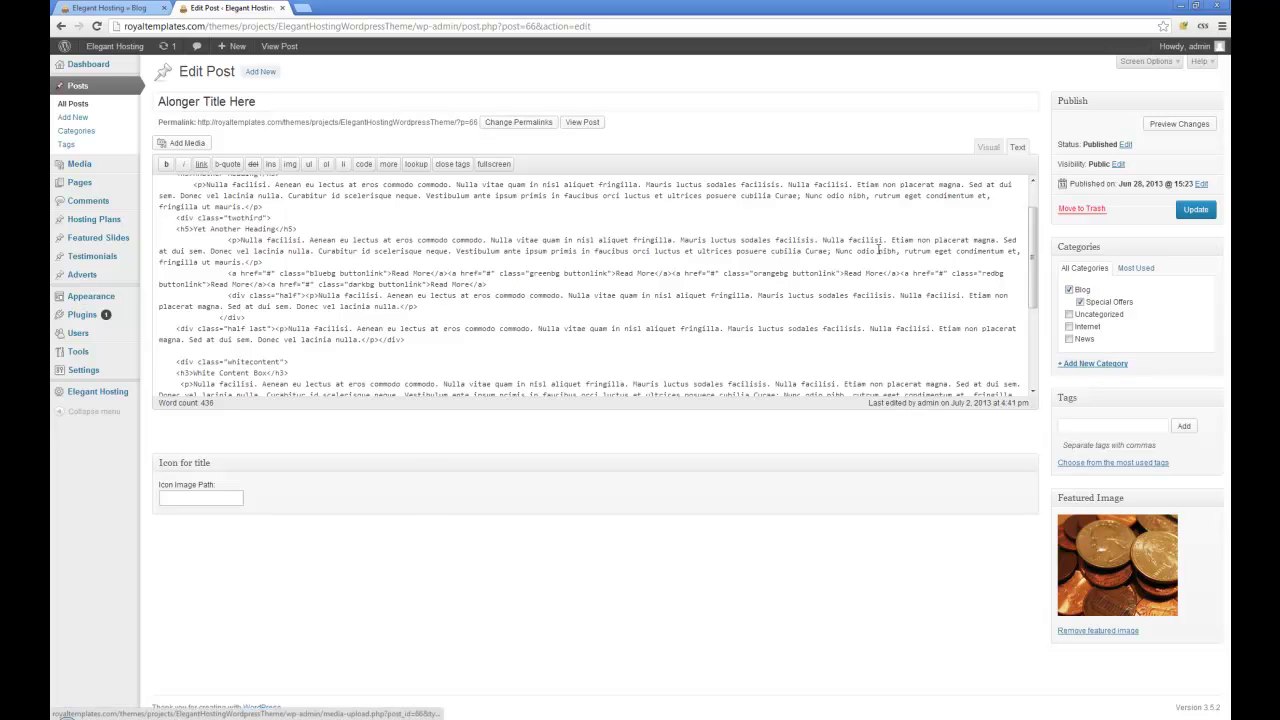
scroll(1028, 207, "up", 1)
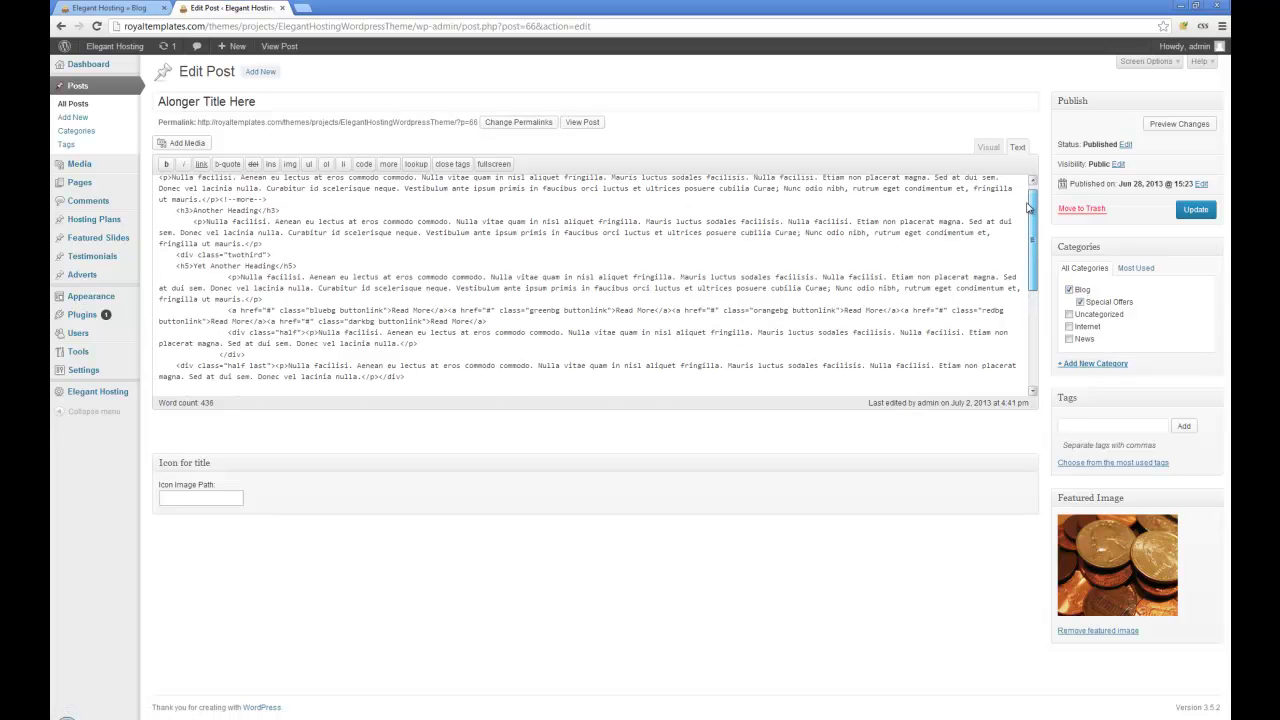
scroll(1028, 207, "up", 1)
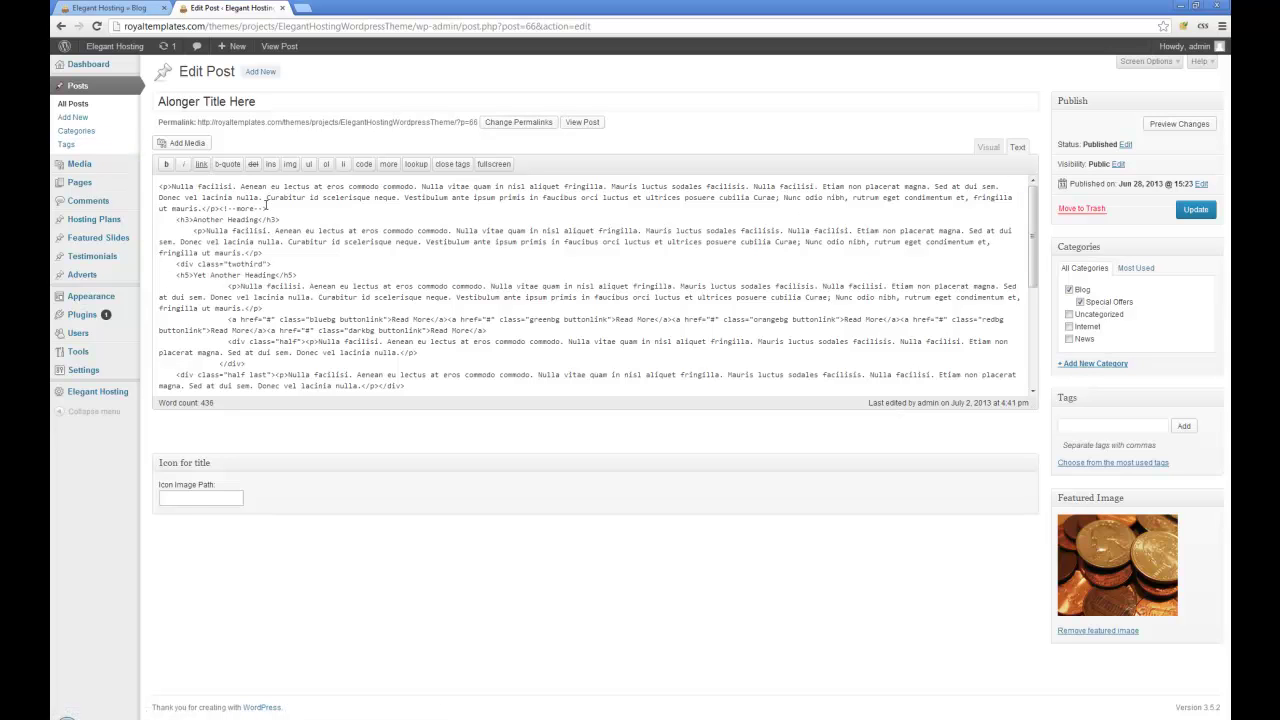
Step: Highlight the more tag in the post's HTML and the matching Alonger Title Here excerpt on the live Blog page
left_click_drag(271, 206, 228, 208)
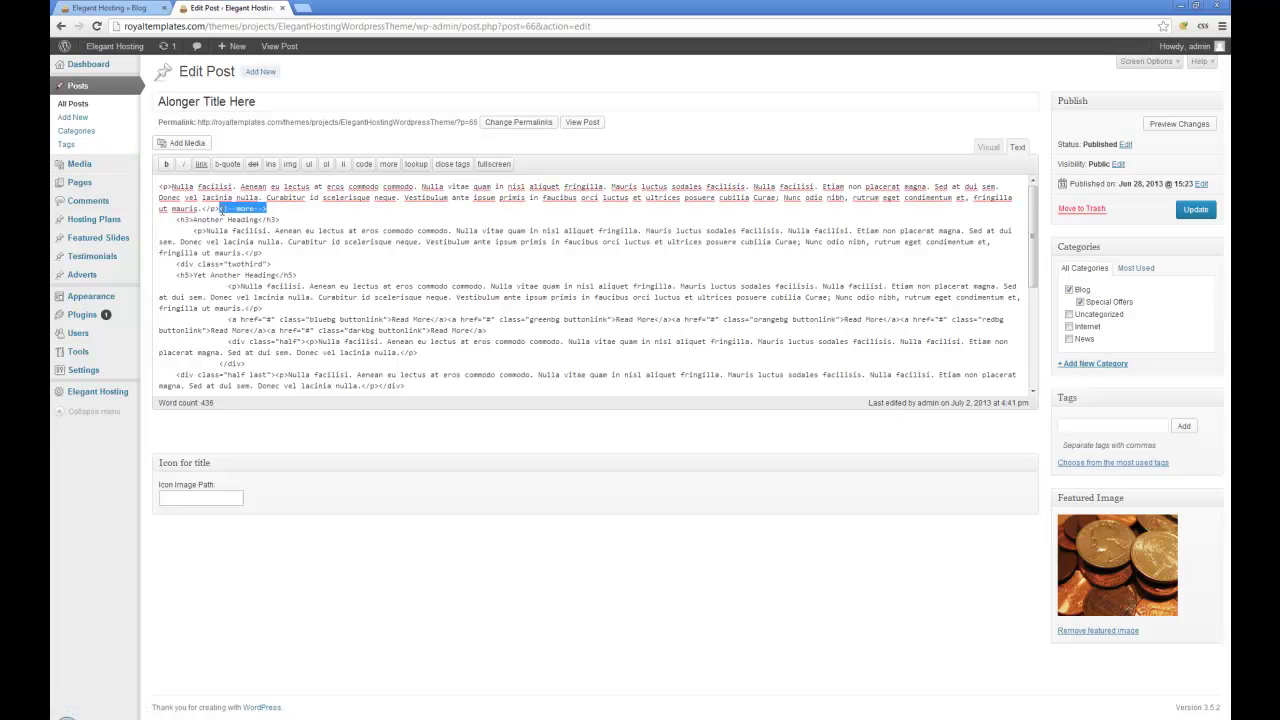
left_click(108, 8)
left_click_drag(329, 226, 596, 294)
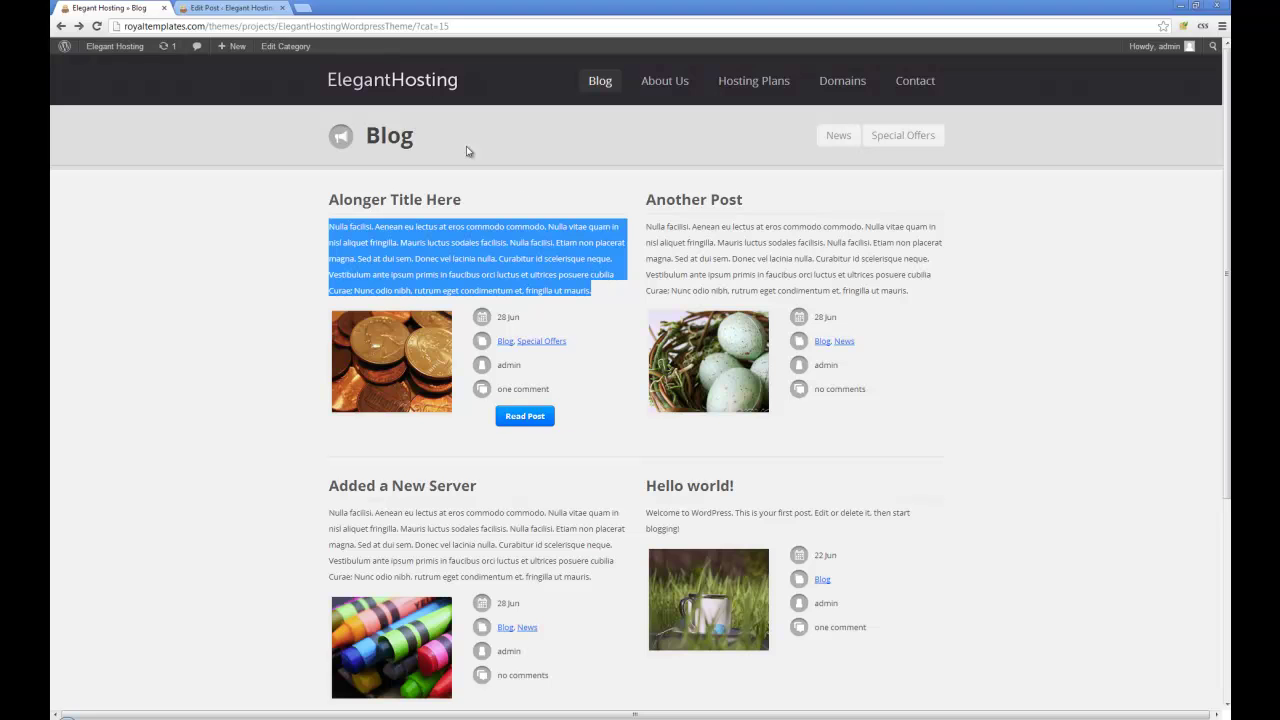
Step: Open the live homepage and expand the General section of the admin Elegant Hosting settings to view the Contact Form option
left_click(412, 85)
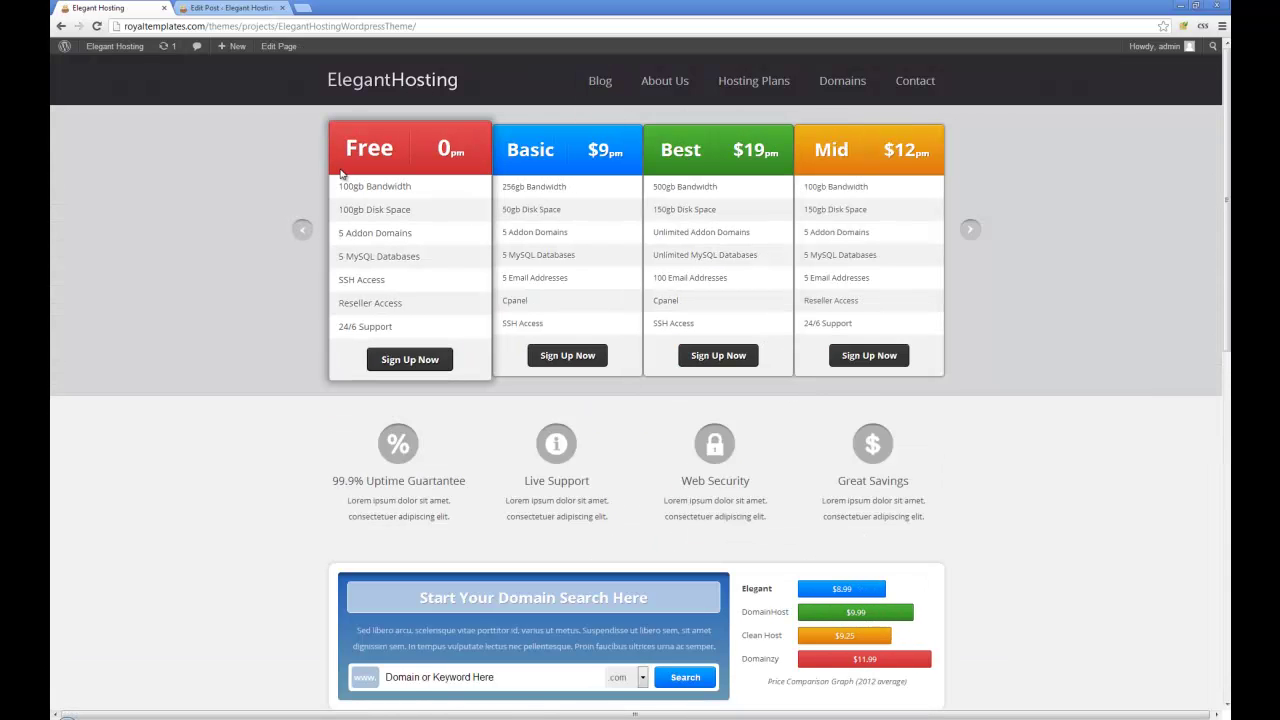
left_click(230, 7)
mouse_move(96, 375)
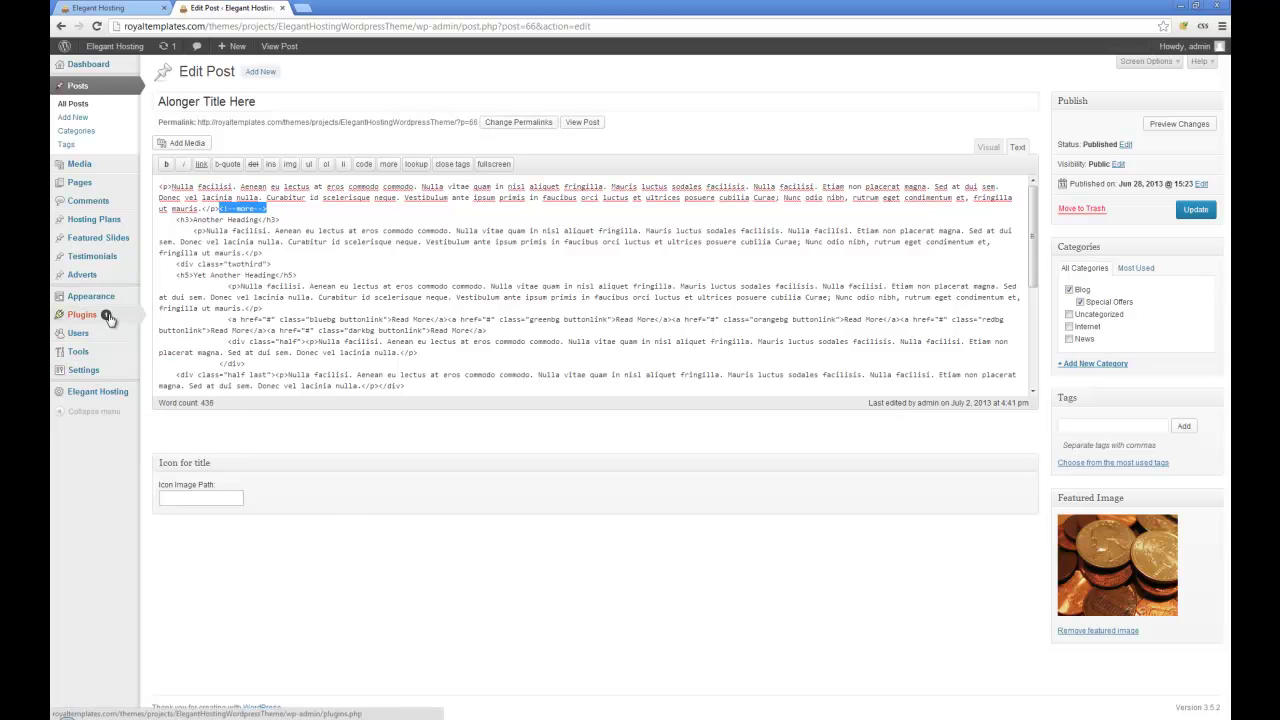
left_click(110, 396)
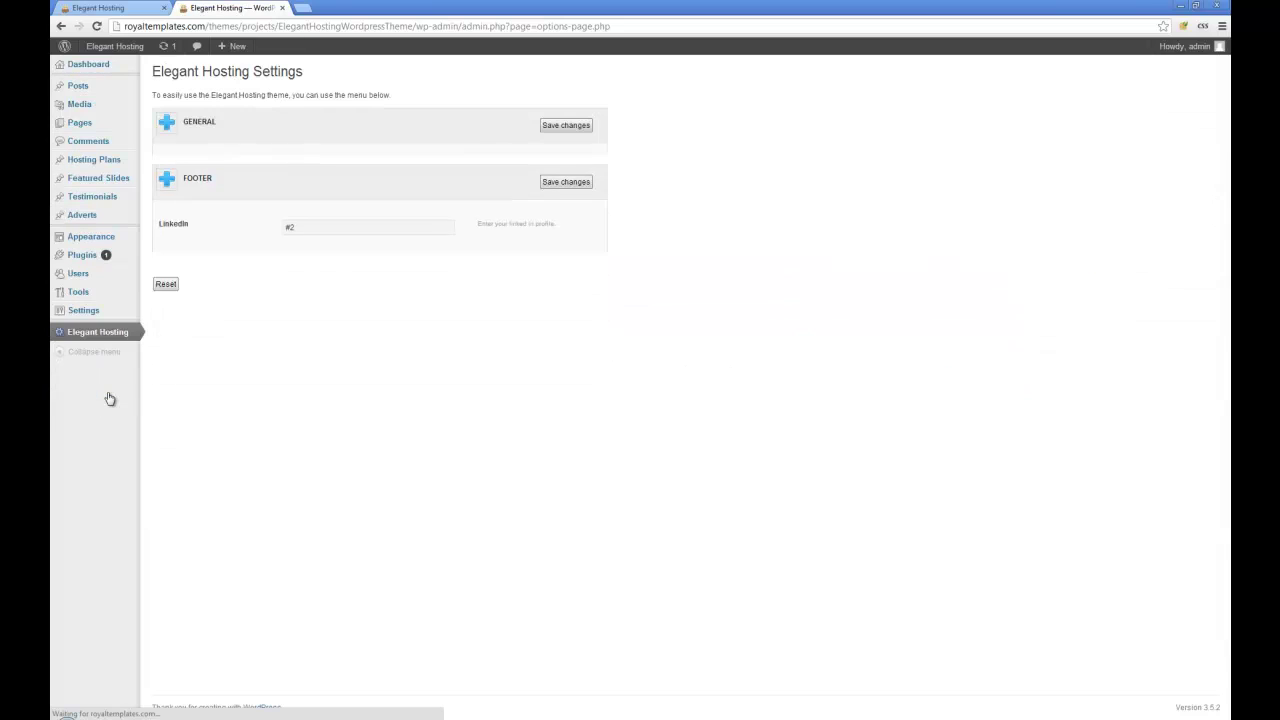
left_click(171, 126)
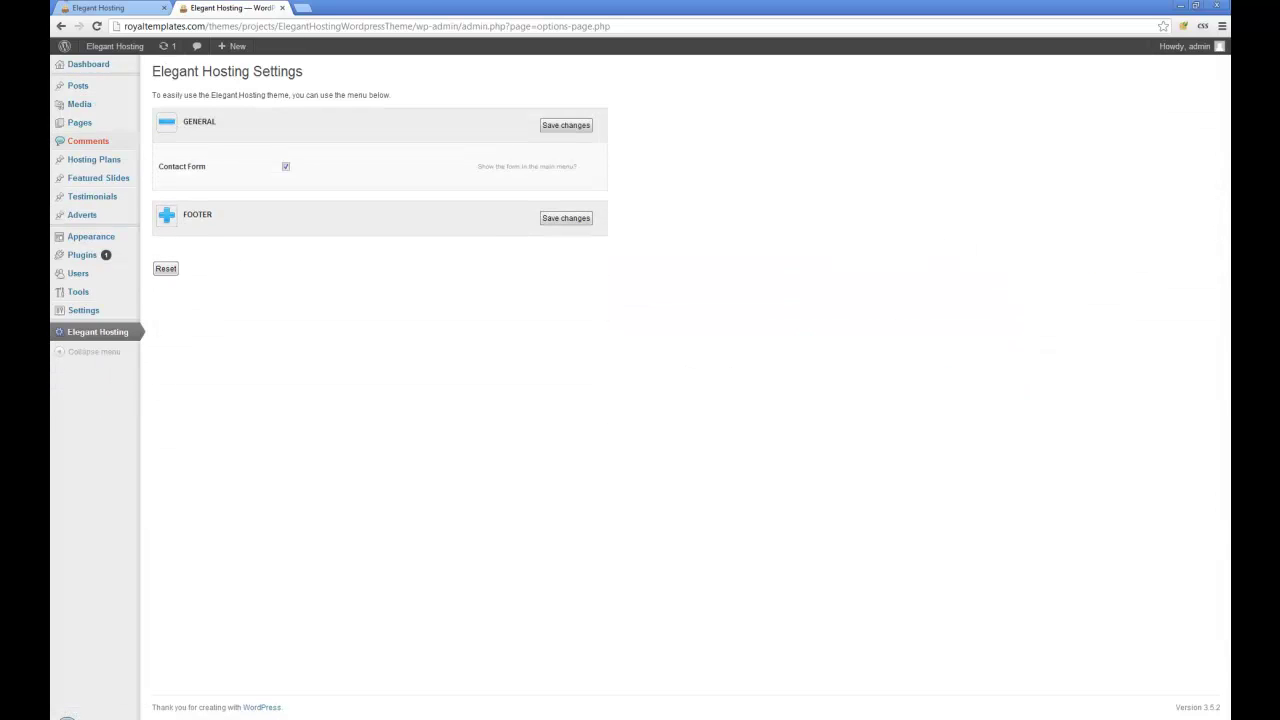
left_click(90, 7)
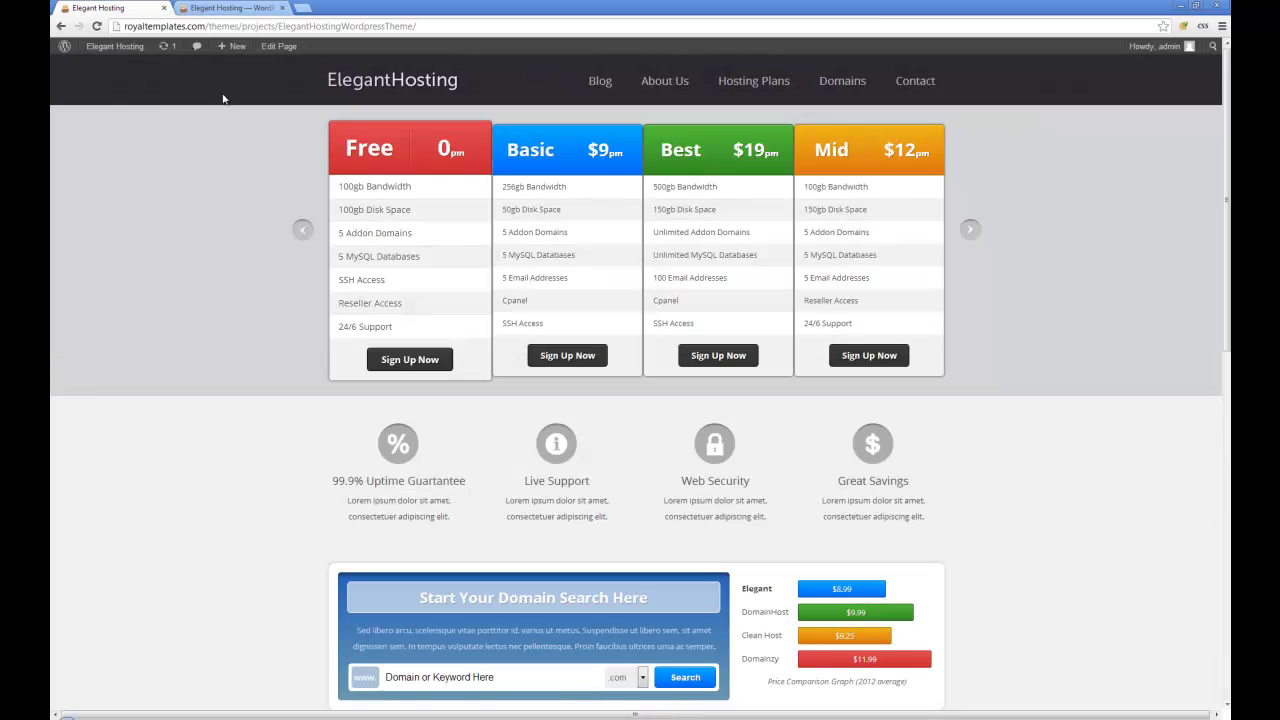
left_click(222, 7)
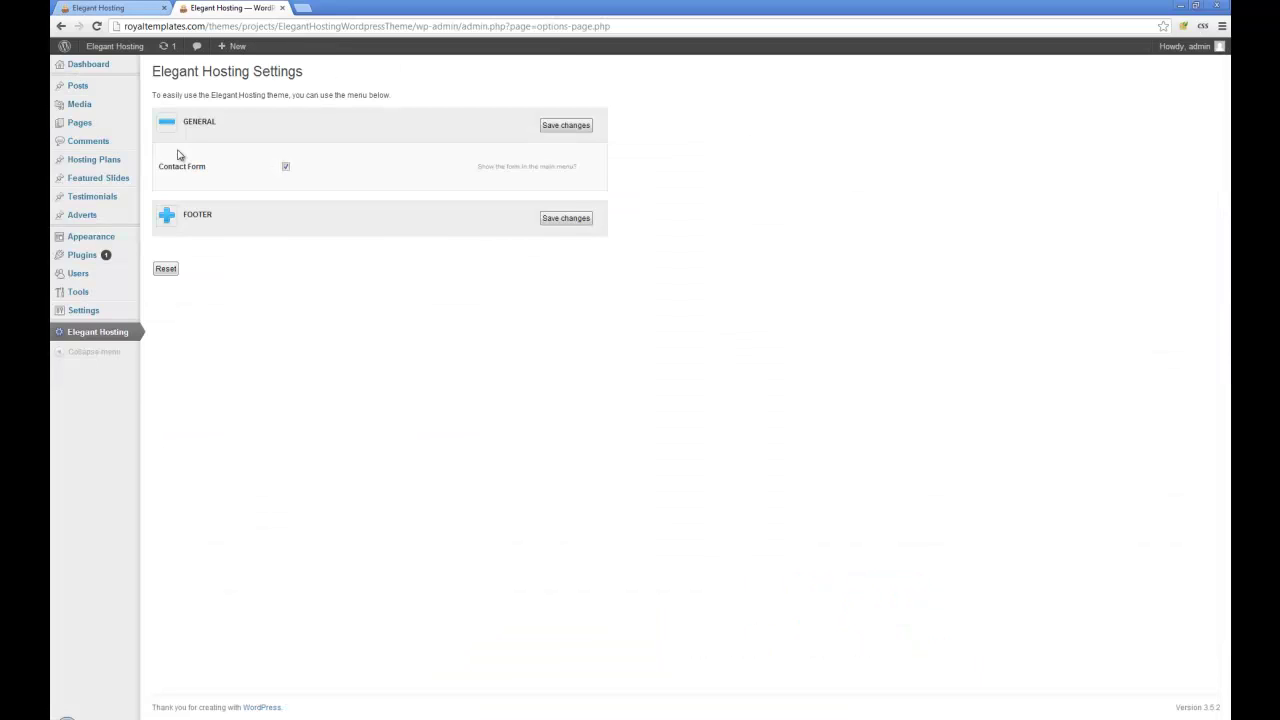
Step: Open the contact form in the live homepage's main menu and focus its Name and Email fields to view their validation hints
left_click(90, 7)
mouse_move(757, 80)
mouse_move(924, 84)
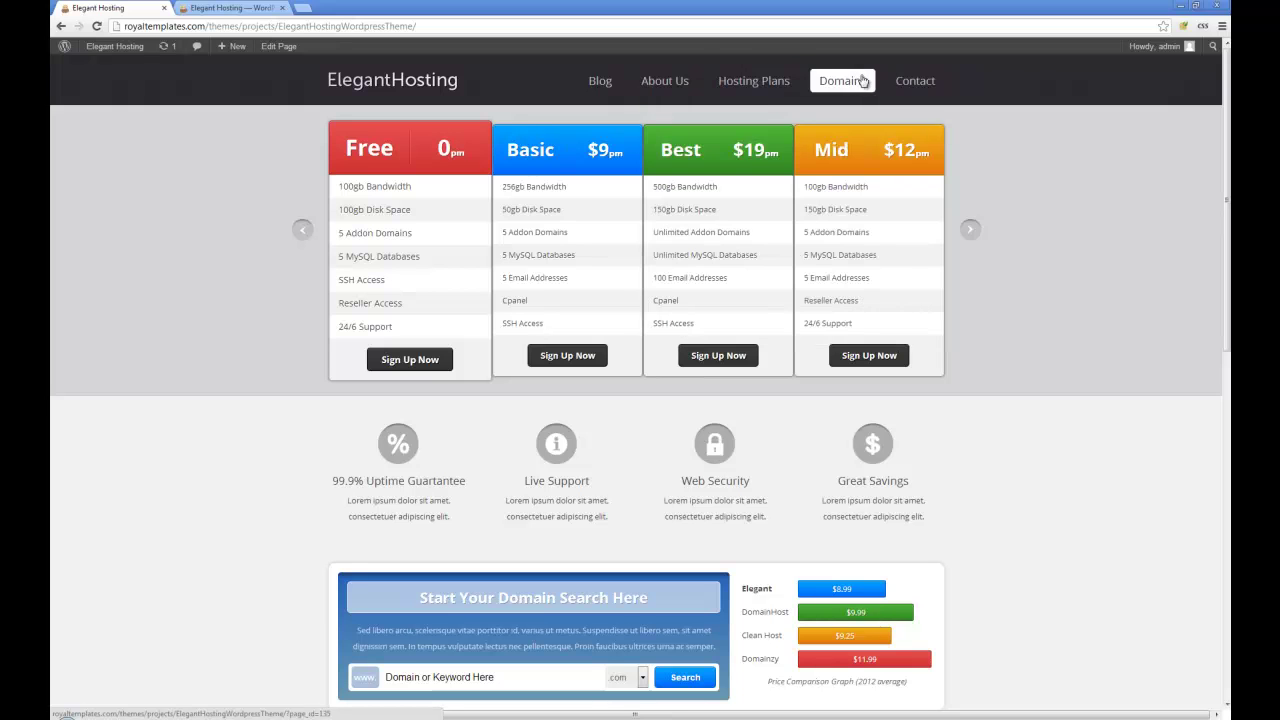
left_click(818, 120)
left_click(806, 157)
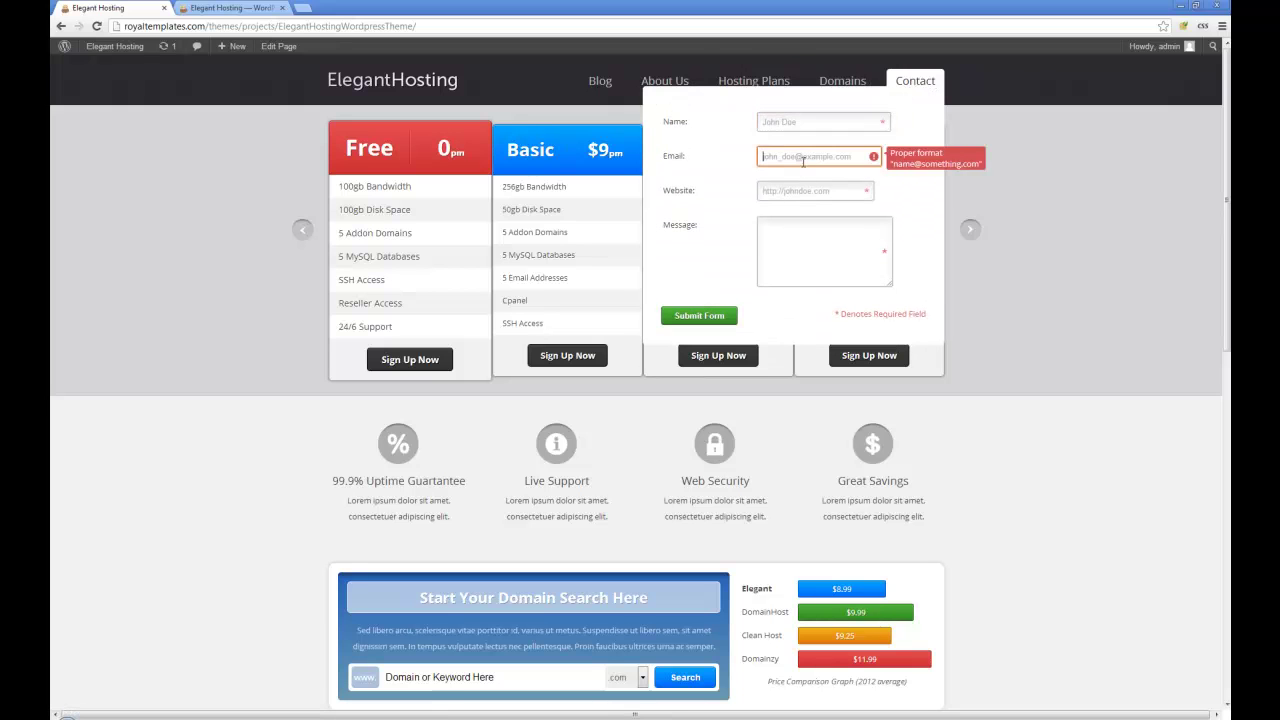
Step: Focus the Website and Message fields of the live contact form to view how they are validated
left_click(812, 192)
left_click(817, 221)
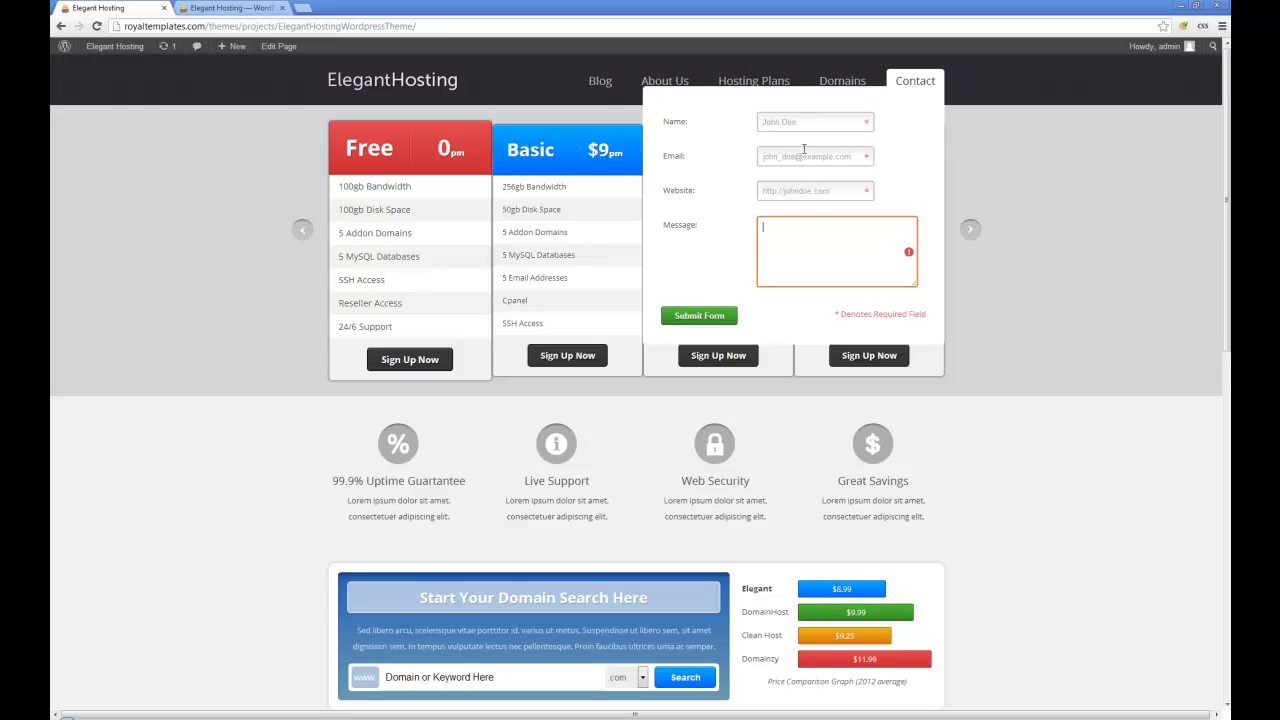
Step: Expand the Footer section of the admin Elegant Hosting settings and view the matching social icons in the live homepage's footer
left_click(240, 7)
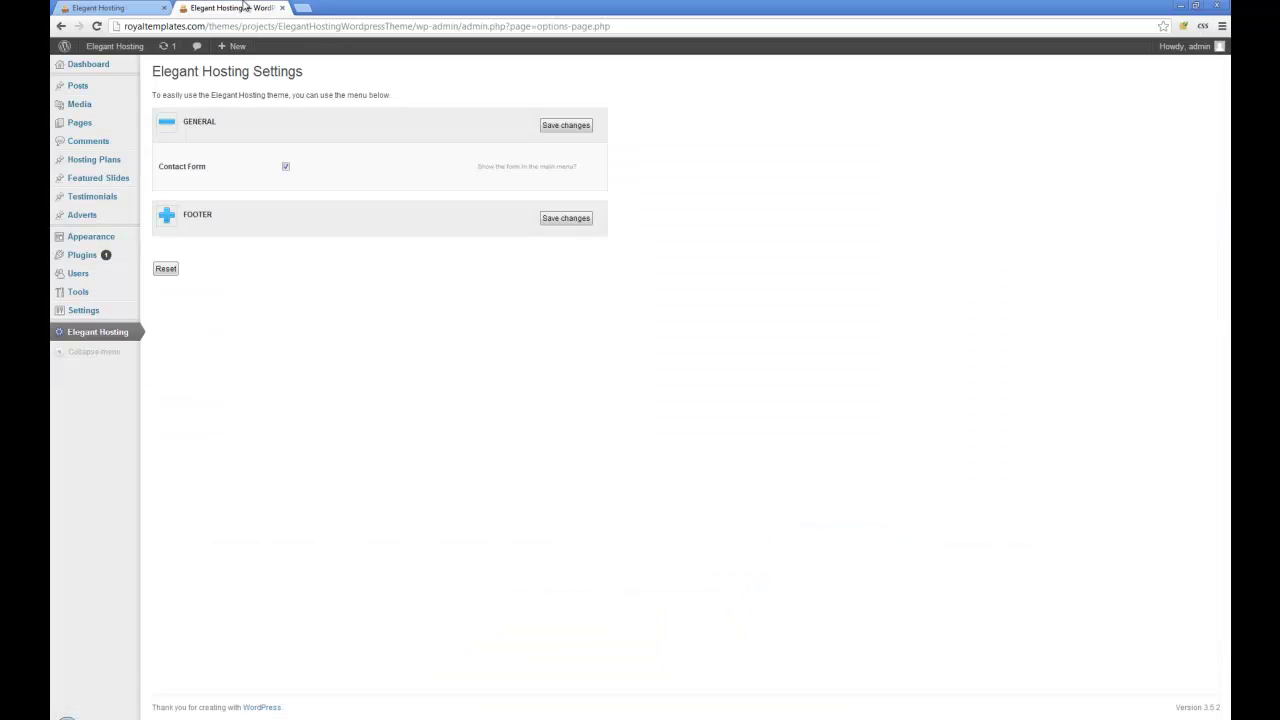
left_click(176, 232)
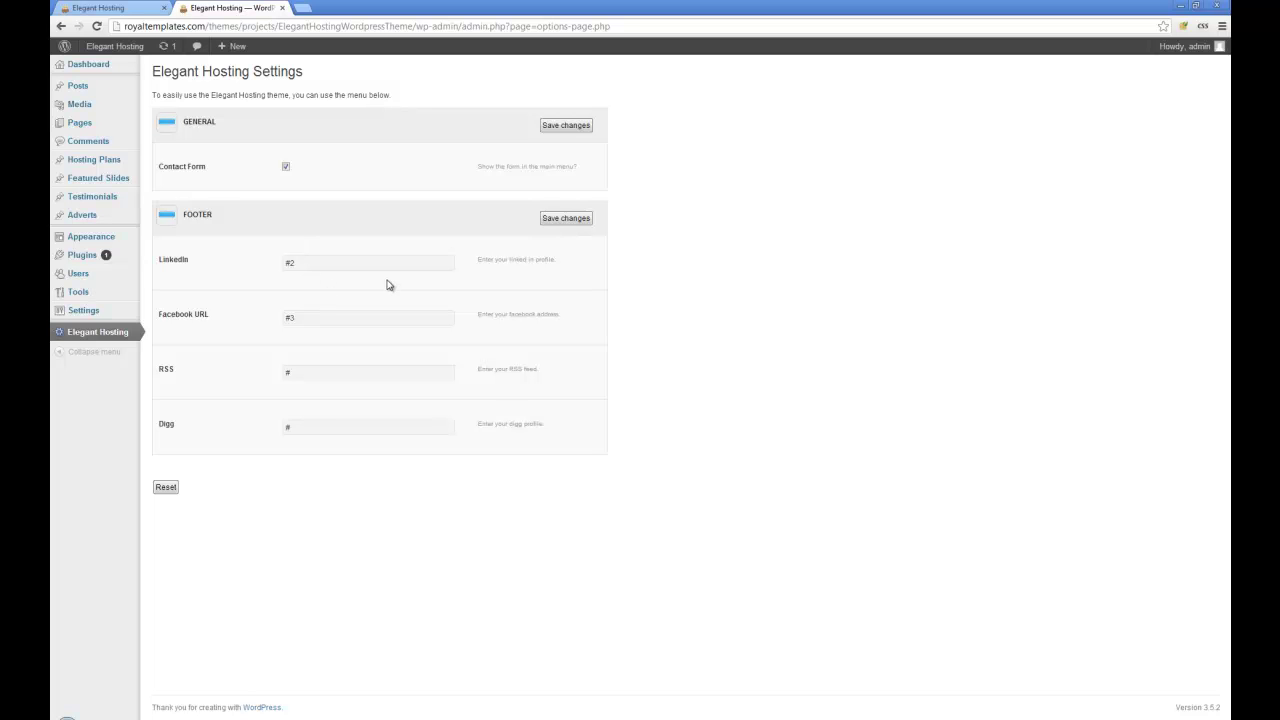
left_click(87, 7)
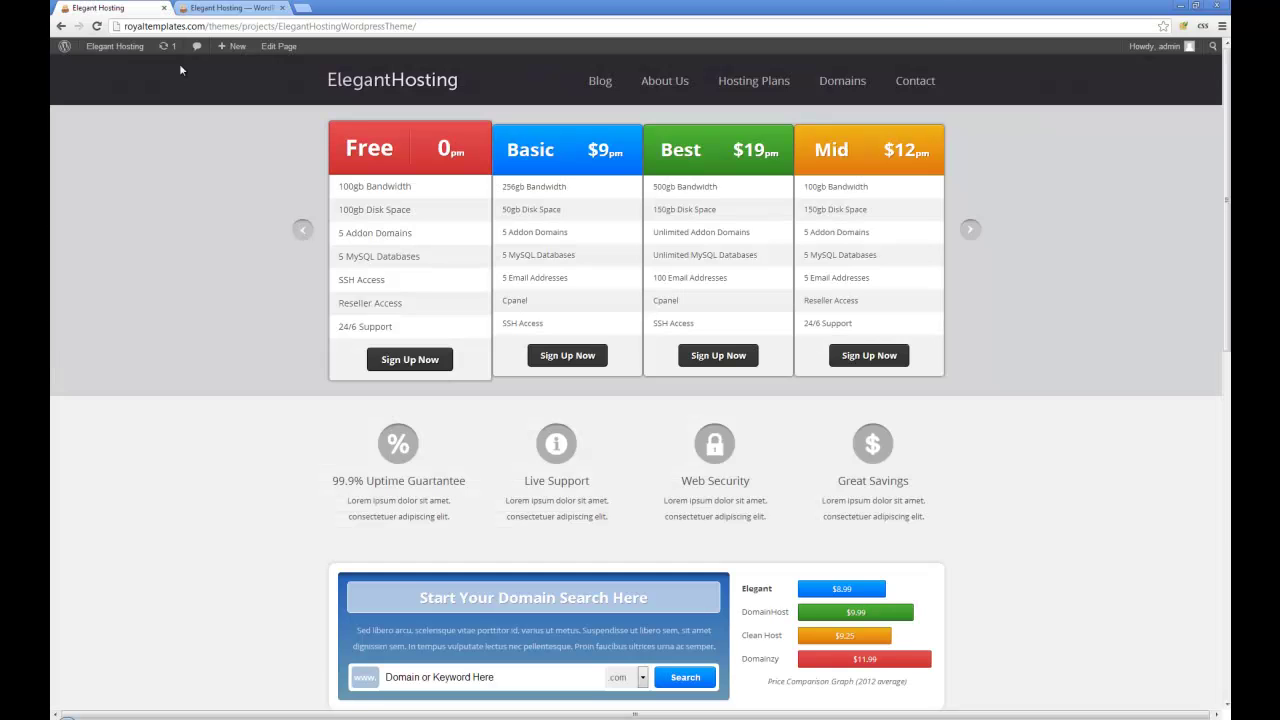
scroll(309, 268, "down", 9)
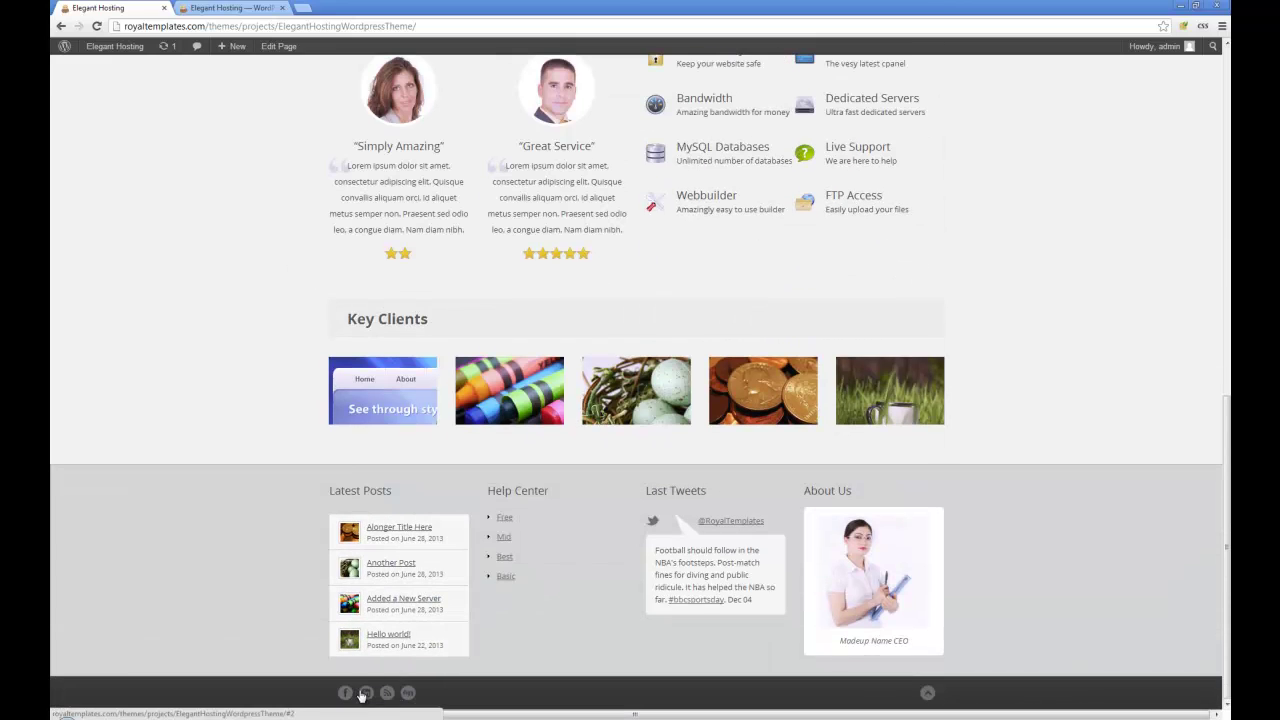
scroll(209, 340, "up", 4)
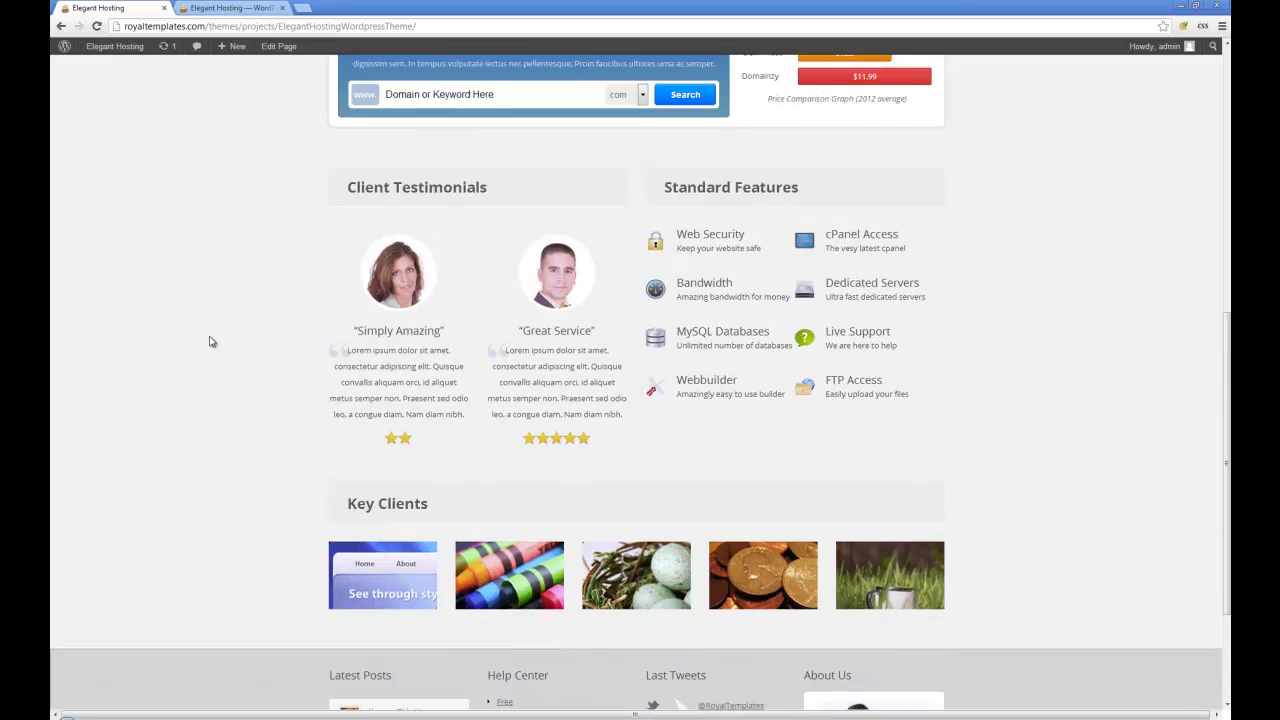
scroll(209, 342, "up", 3)
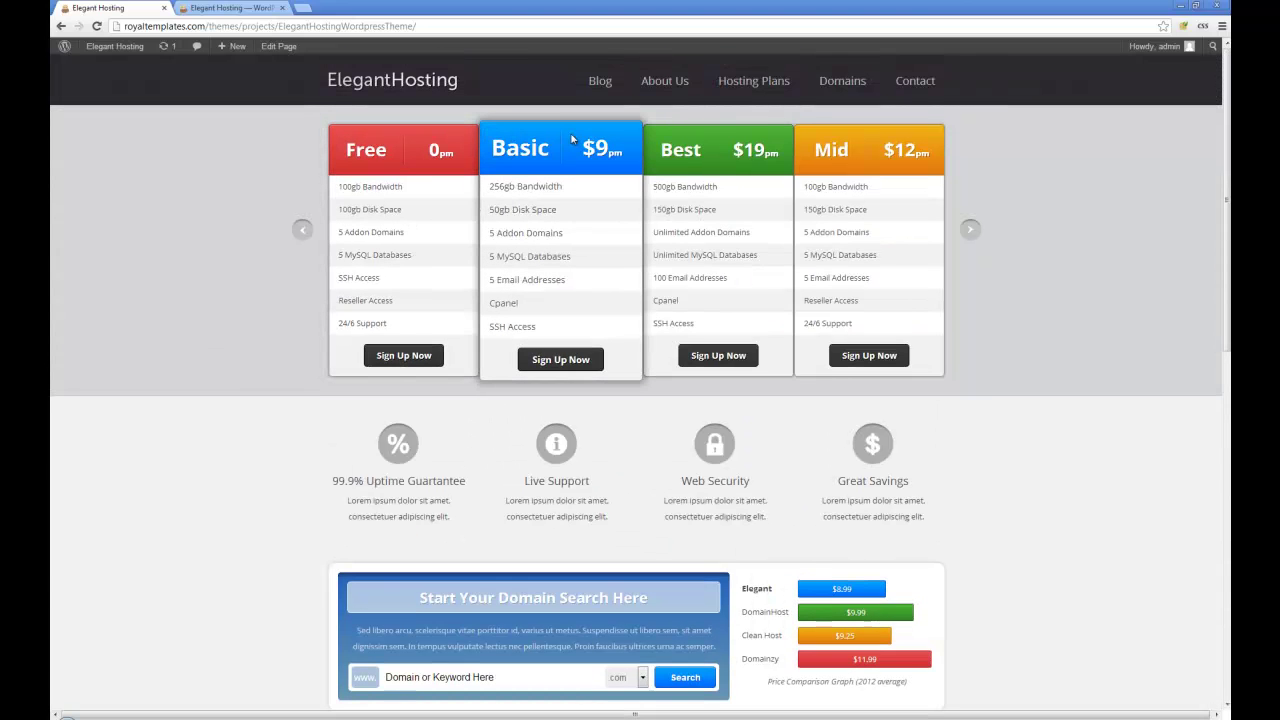
Step: Visit the Blog, About Us and Hosting Plans entries of the live site's main menu and return to the homepage
left_click(603, 83)
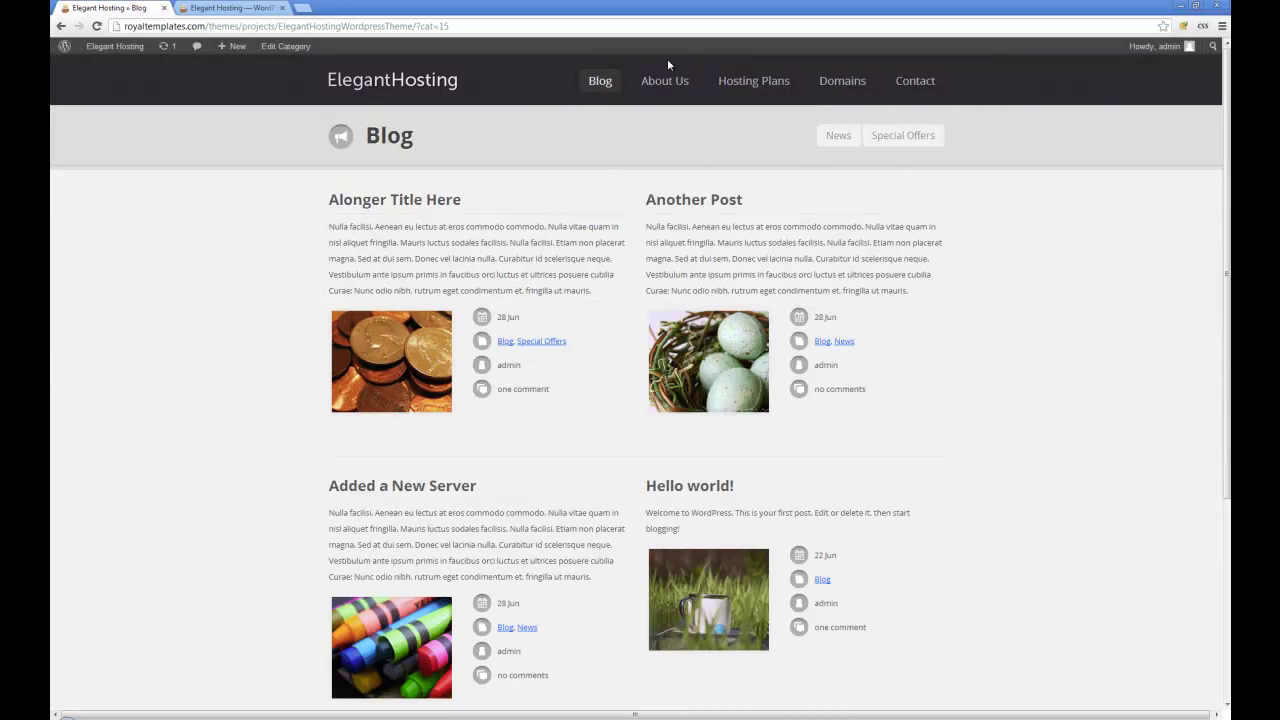
left_click(668, 82)
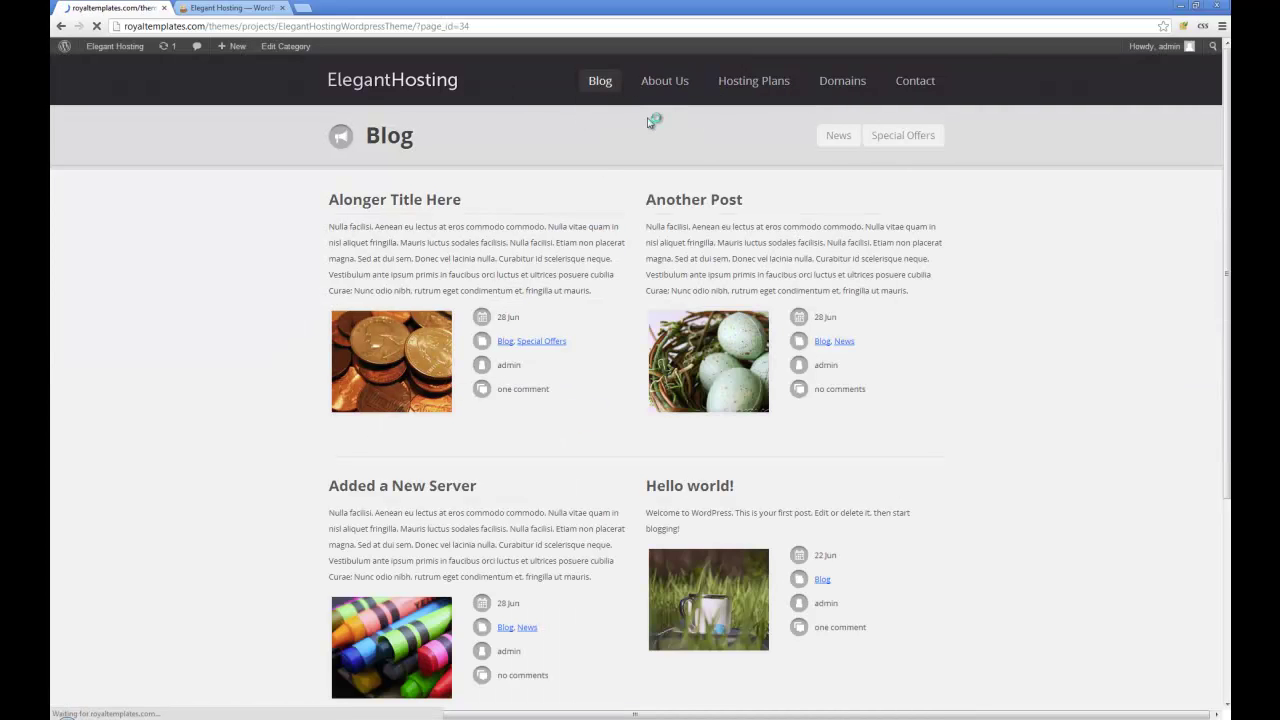
left_click(749, 84)
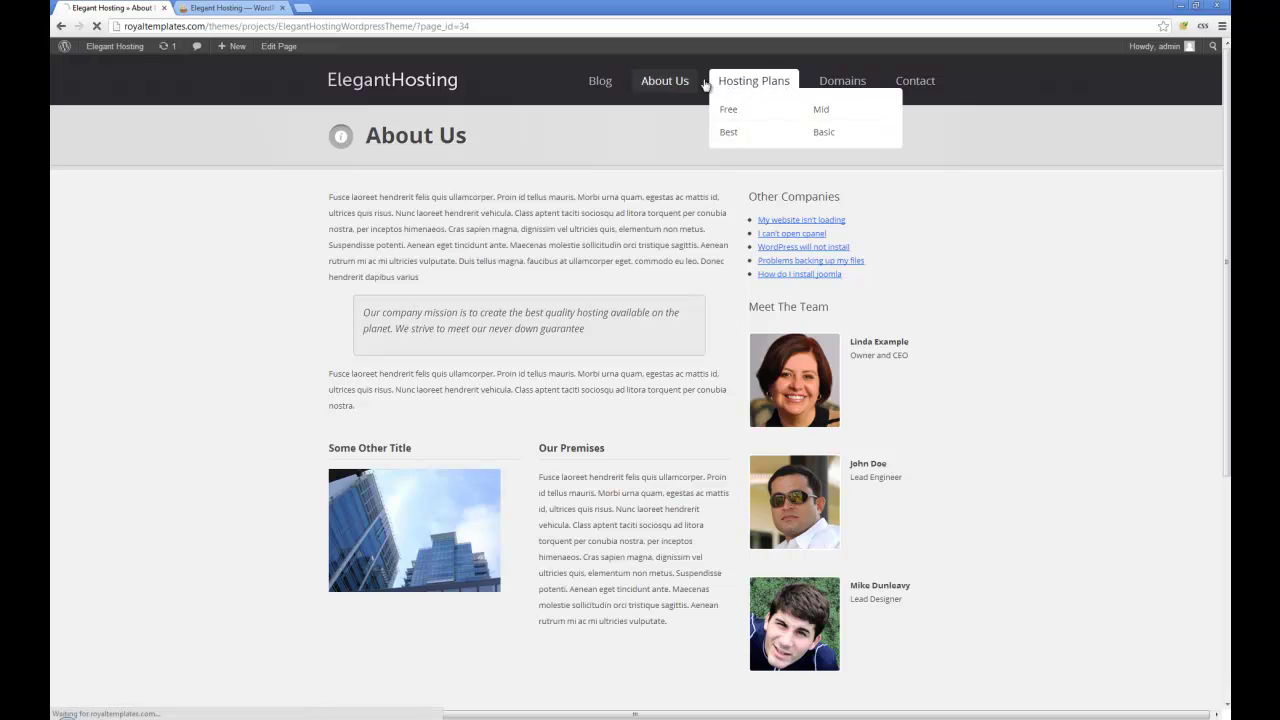
left_click(404, 82)
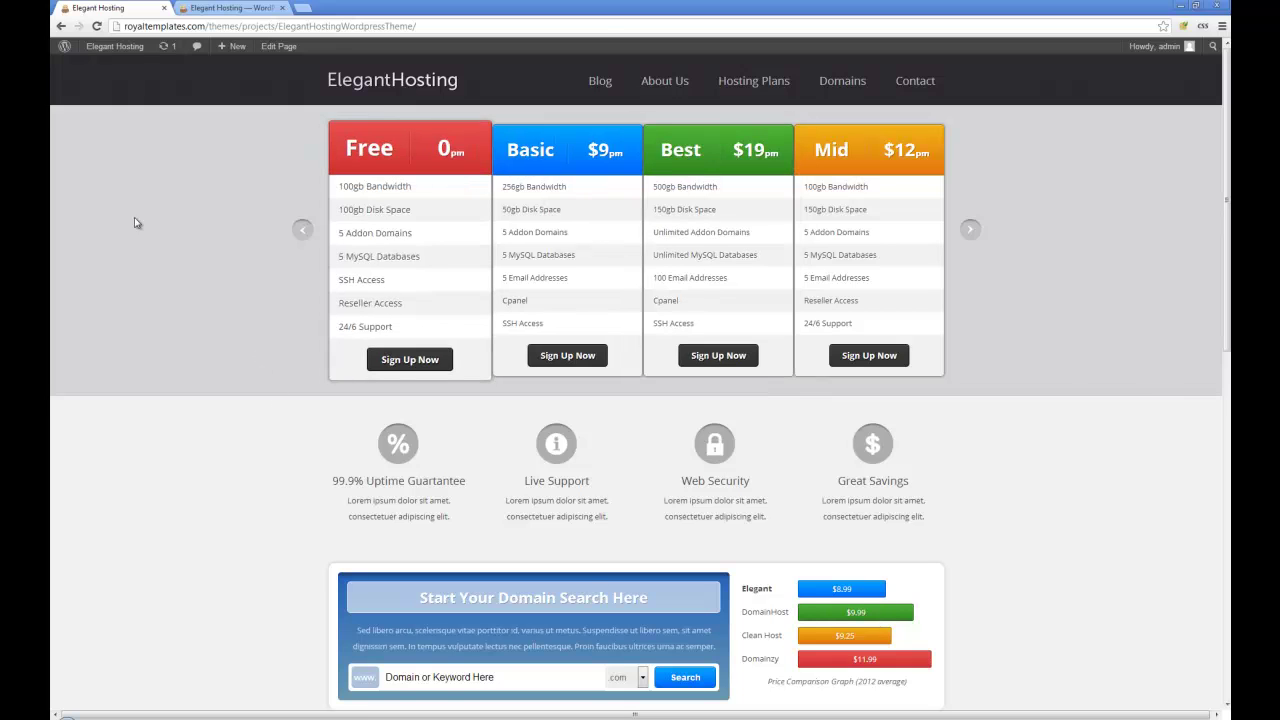
Step: Open the Basic hosting plan for editing from the admin Hosting Plans list
left_click(228, 8)
mouse_move(111, 178)
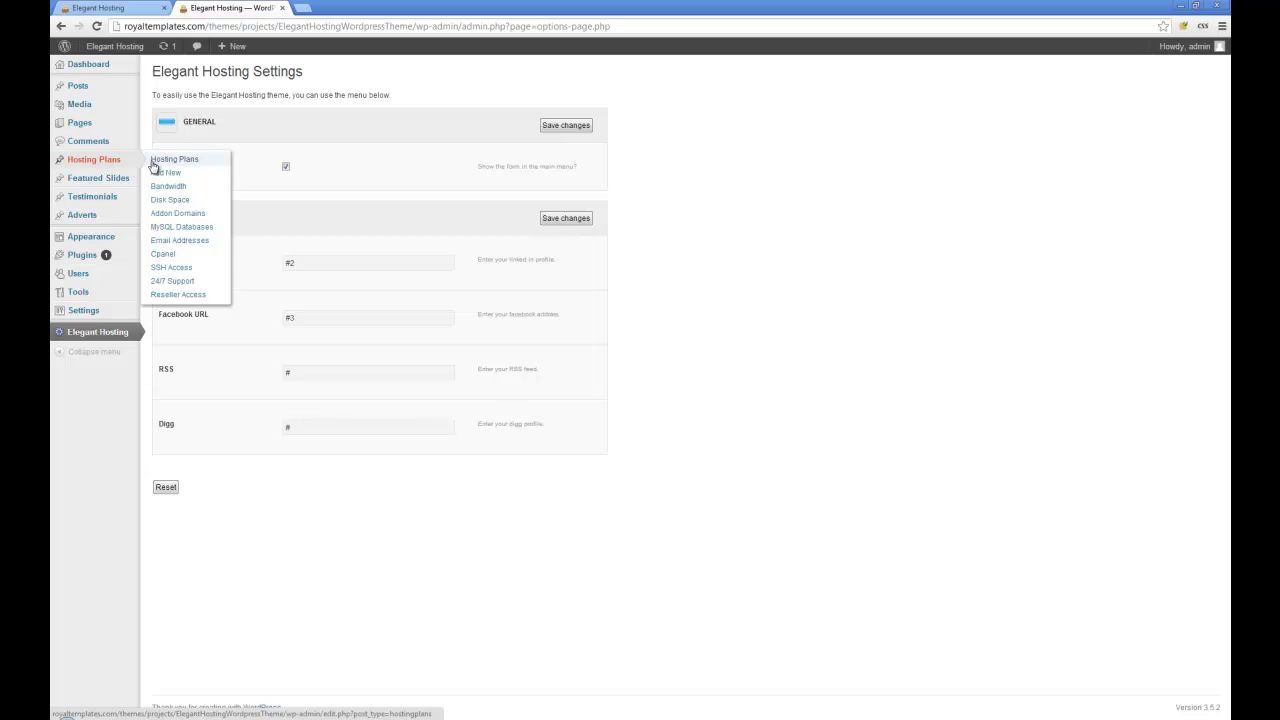
left_click(117, 164)
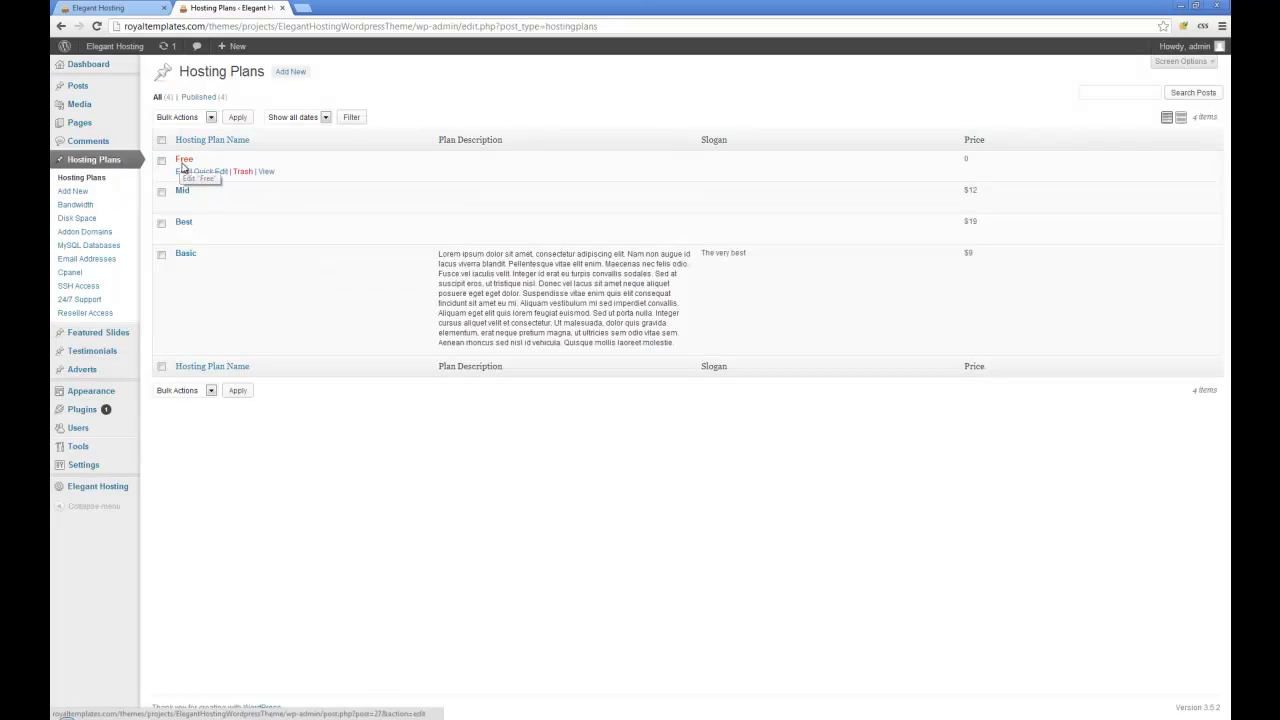
left_click(184, 254)
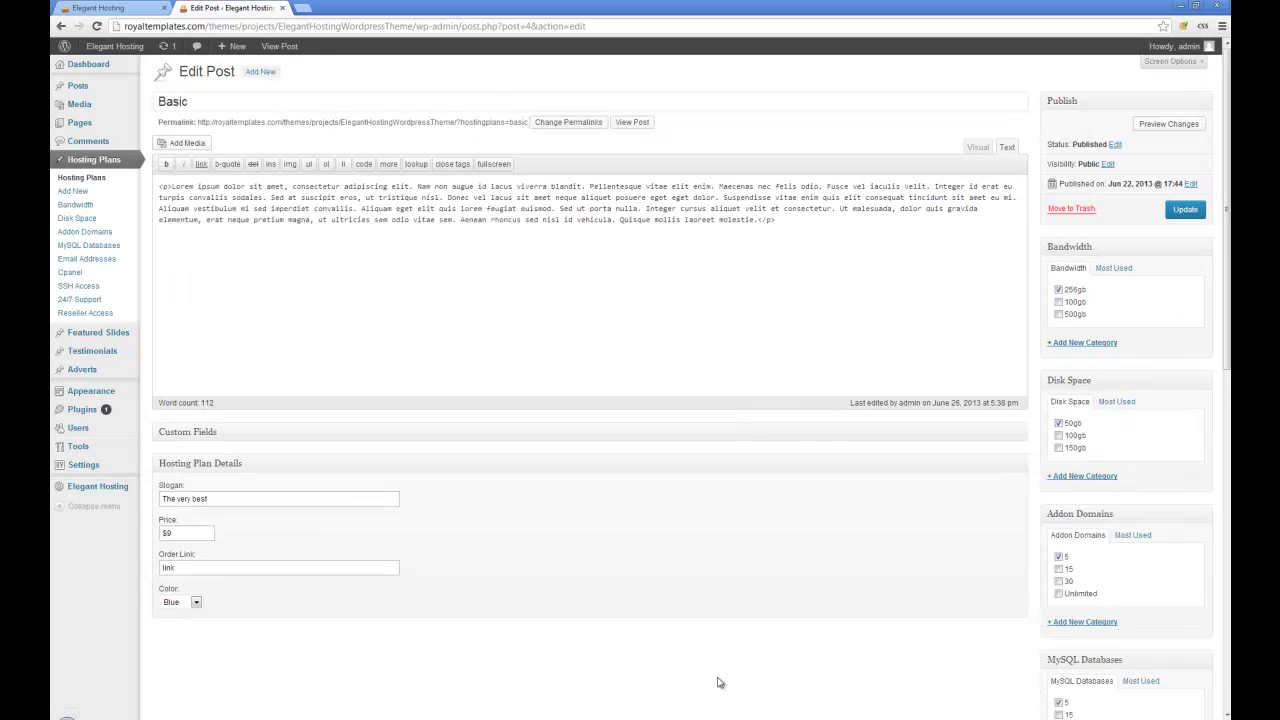
Step: Collapse all of the Basic plan's feature boxes, from Bandwidth and Disk Space through 24/7 Support and Reseller Access
left_click(1207, 250)
left_click(1207, 281)
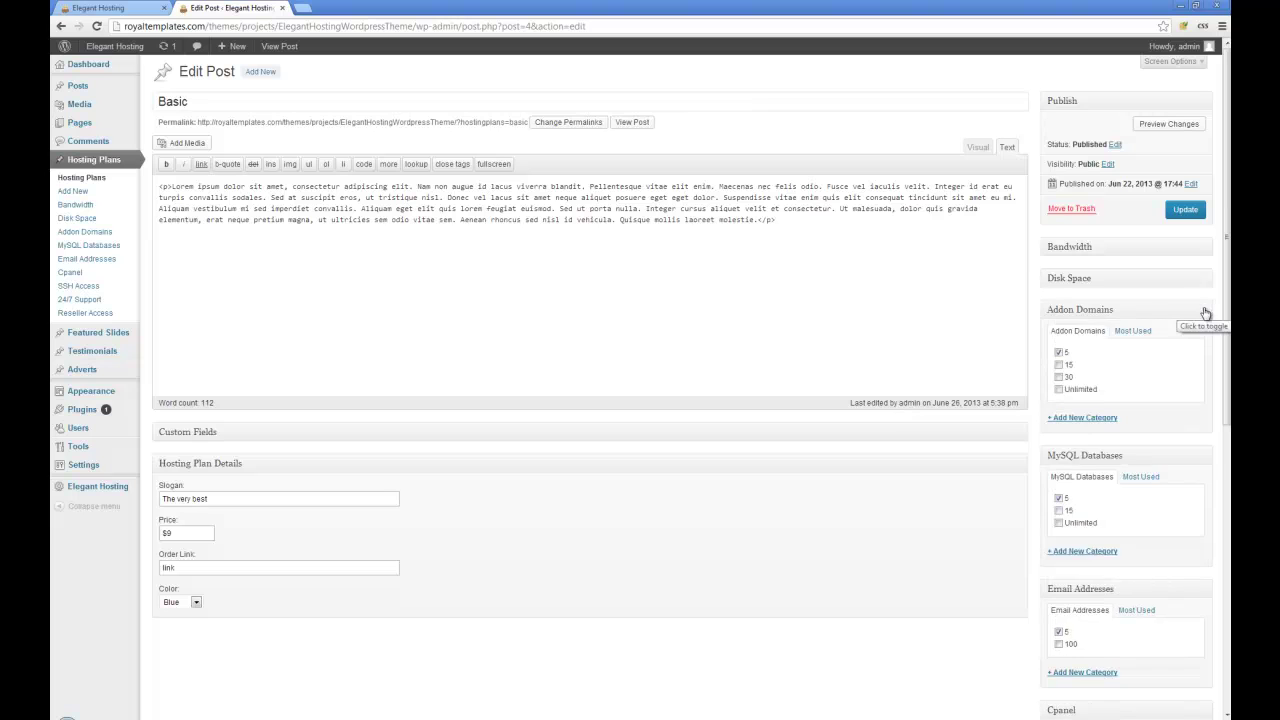
left_click(1207, 311)
left_click(1207, 343)
left_click(1207, 374)
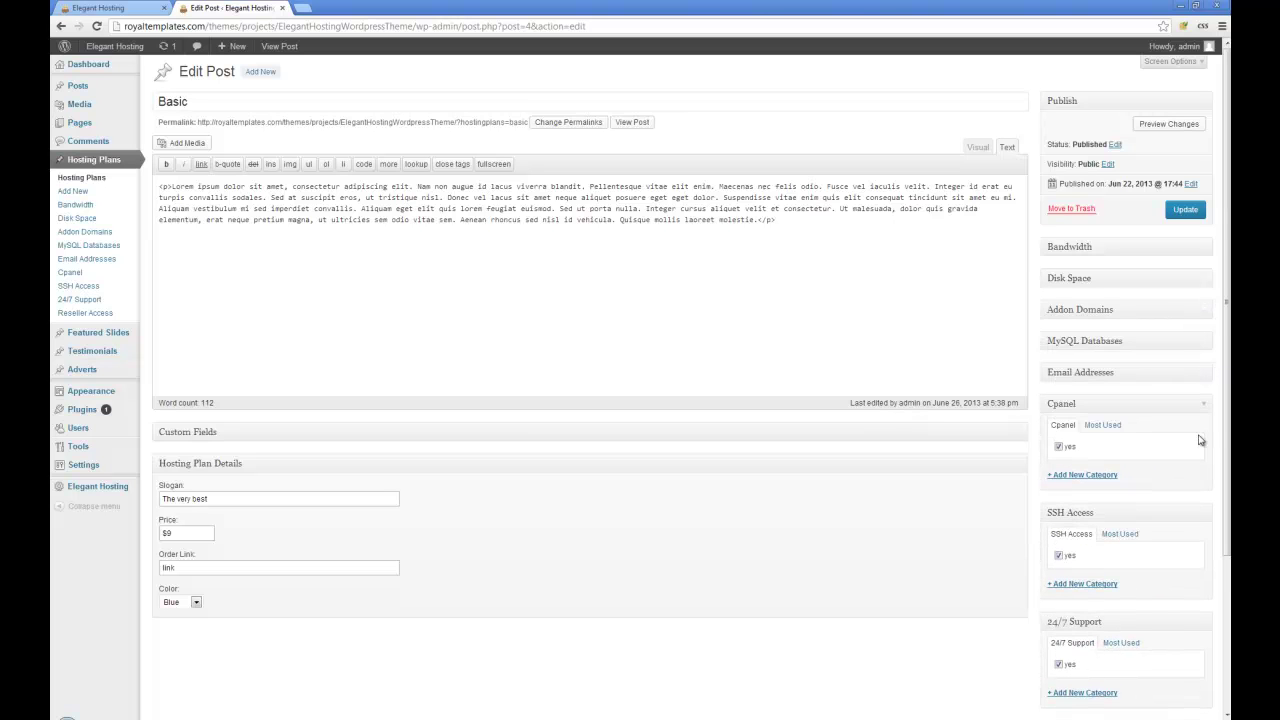
left_click(1206, 405)
left_click(1206, 437)
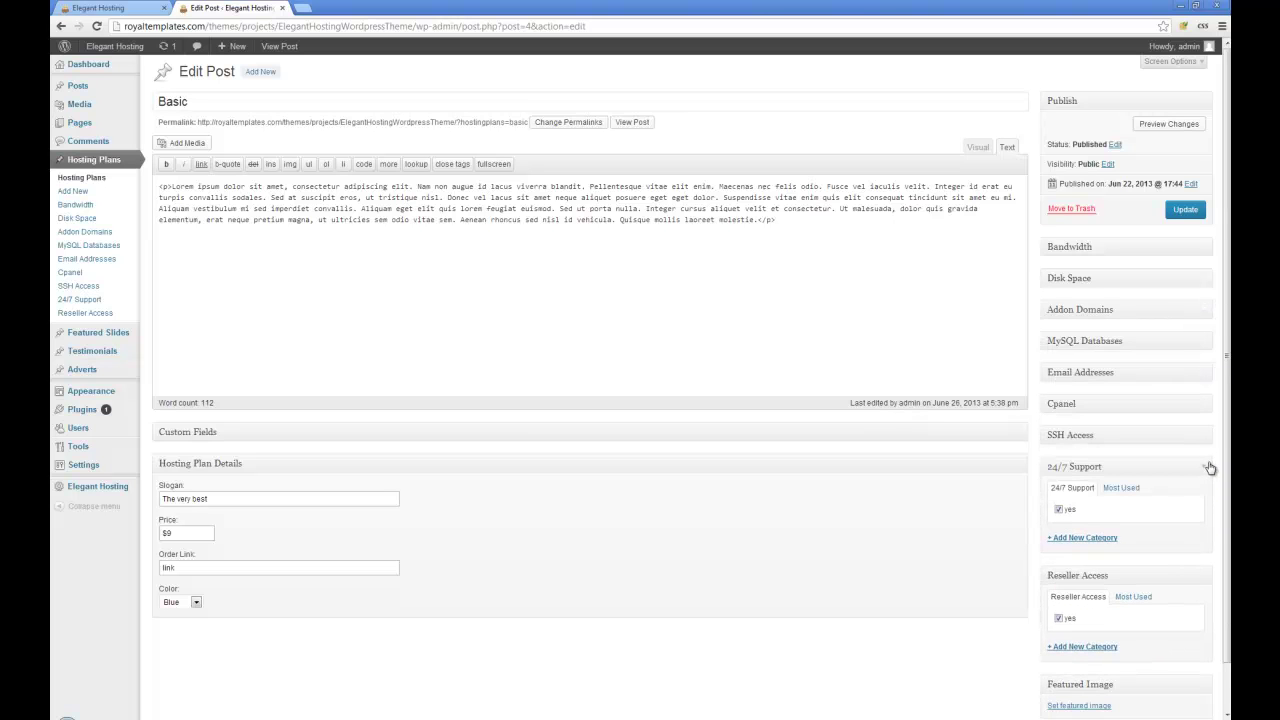
left_click(1208, 467)
left_click(1207, 498)
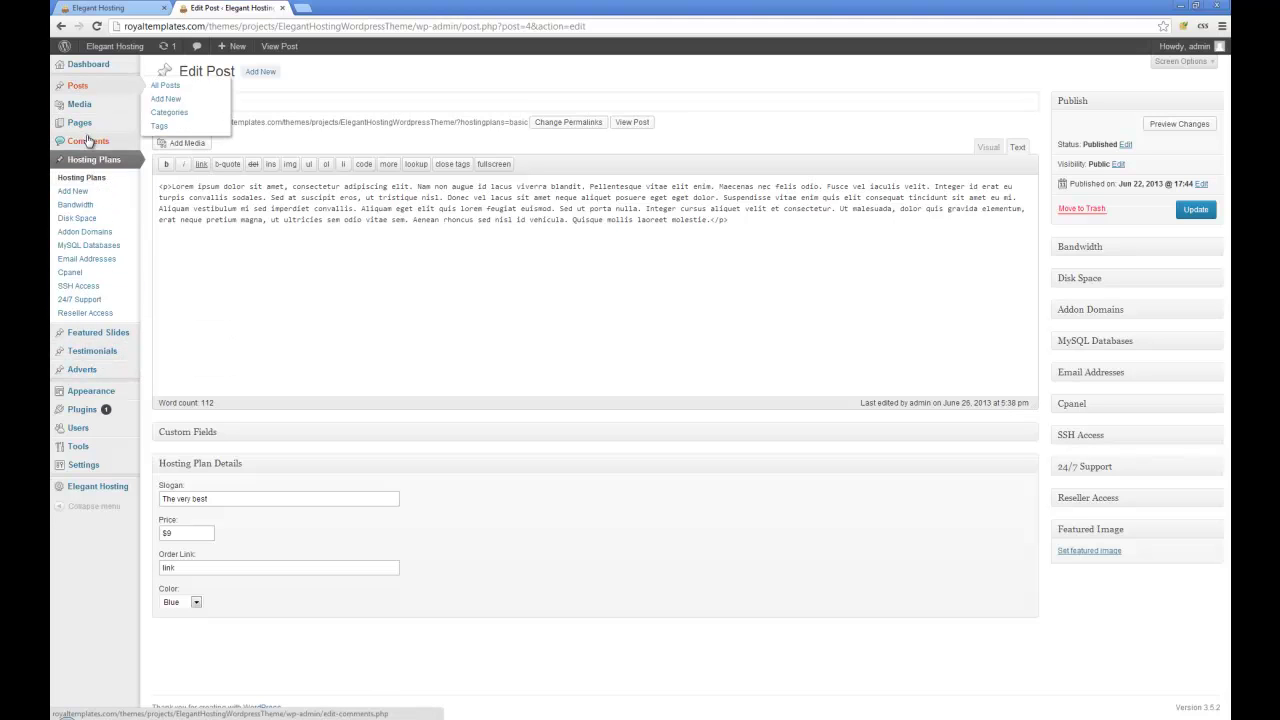
Step: Review the live homepage's pricing plans, domain search, testimonials, standard features, key clients and footer sections
left_click(117, 7)
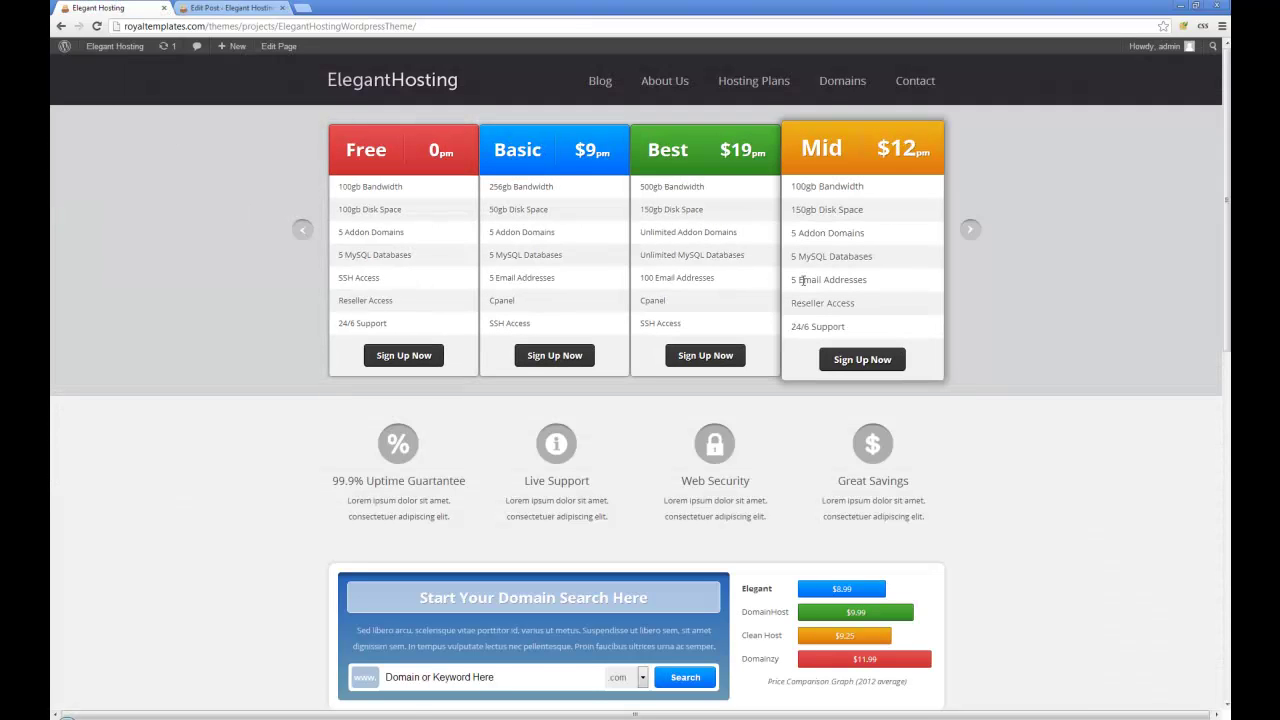
scroll(795, 298, "down", 7)
scroll(800, 303, "down", 1)
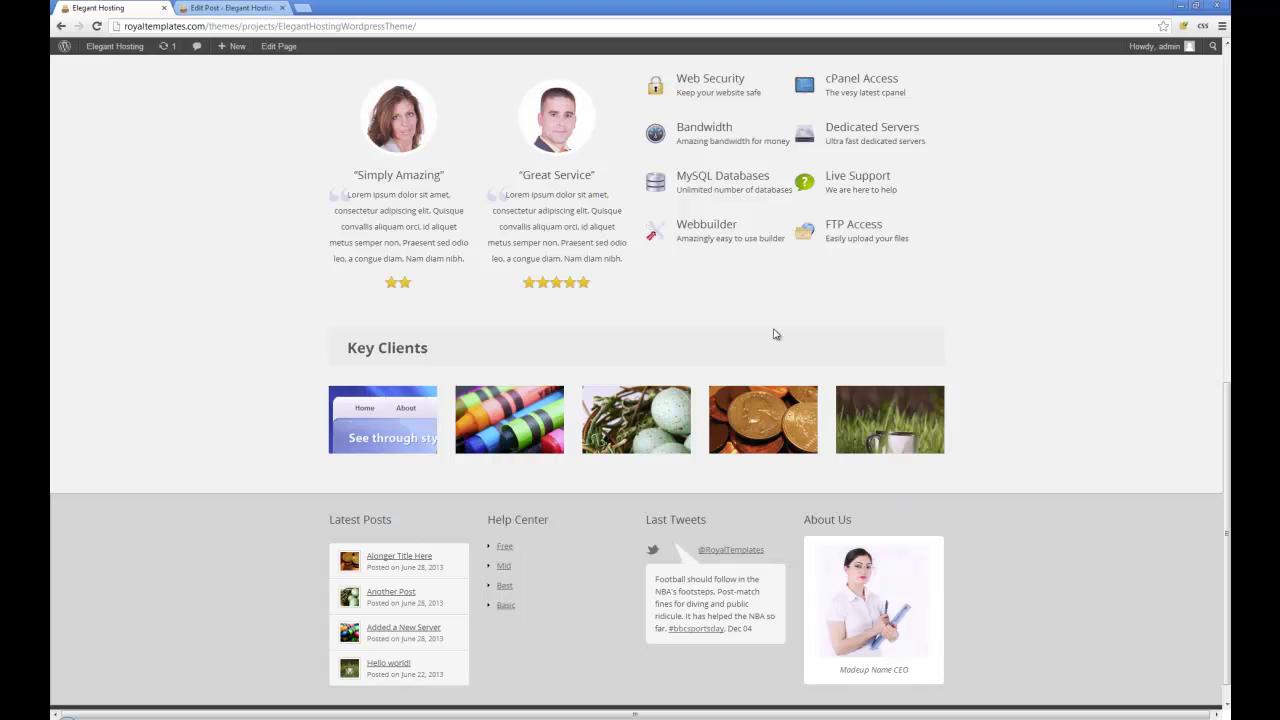
scroll(686, 346, "up", 3)
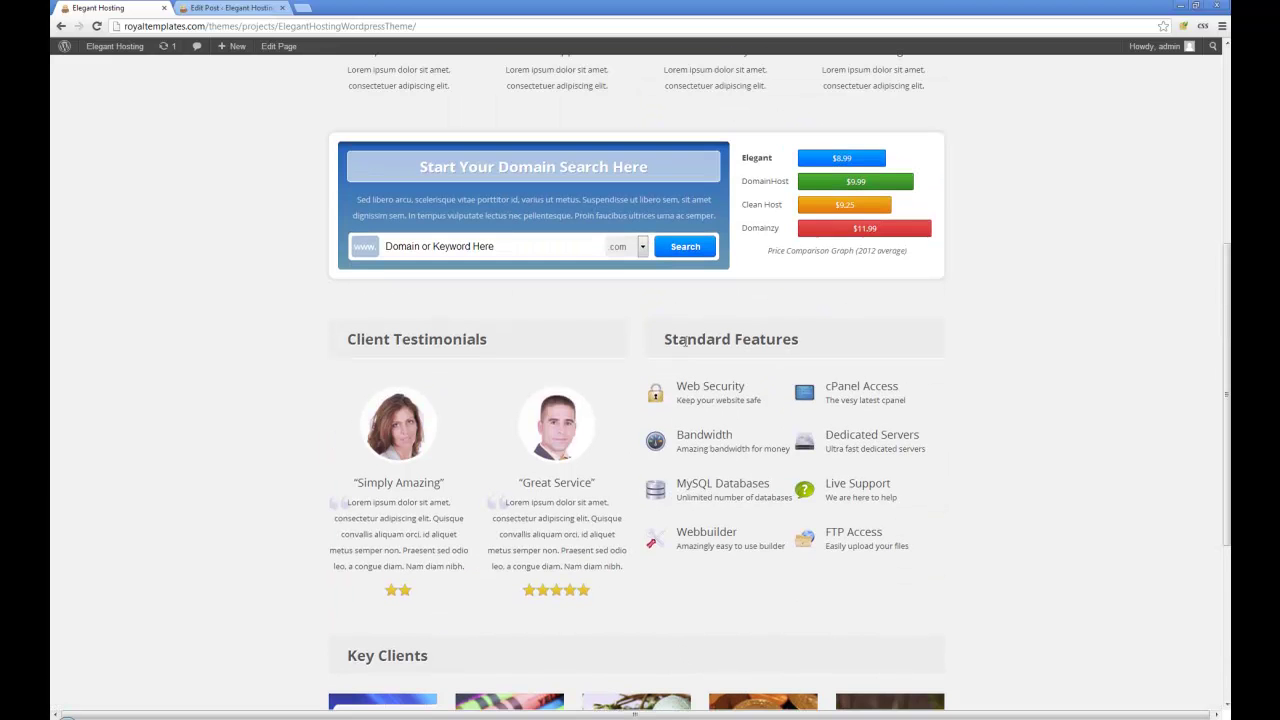
scroll(685, 341, "up", 4)
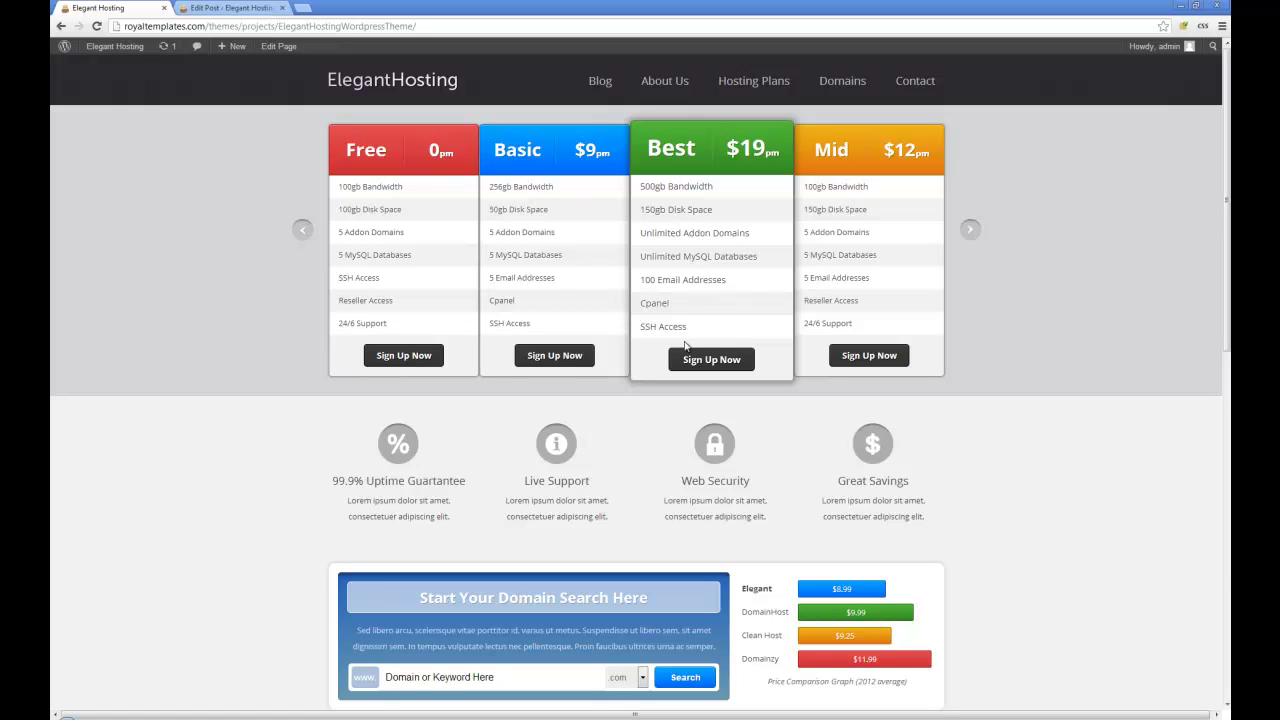
left_click(429, 84)
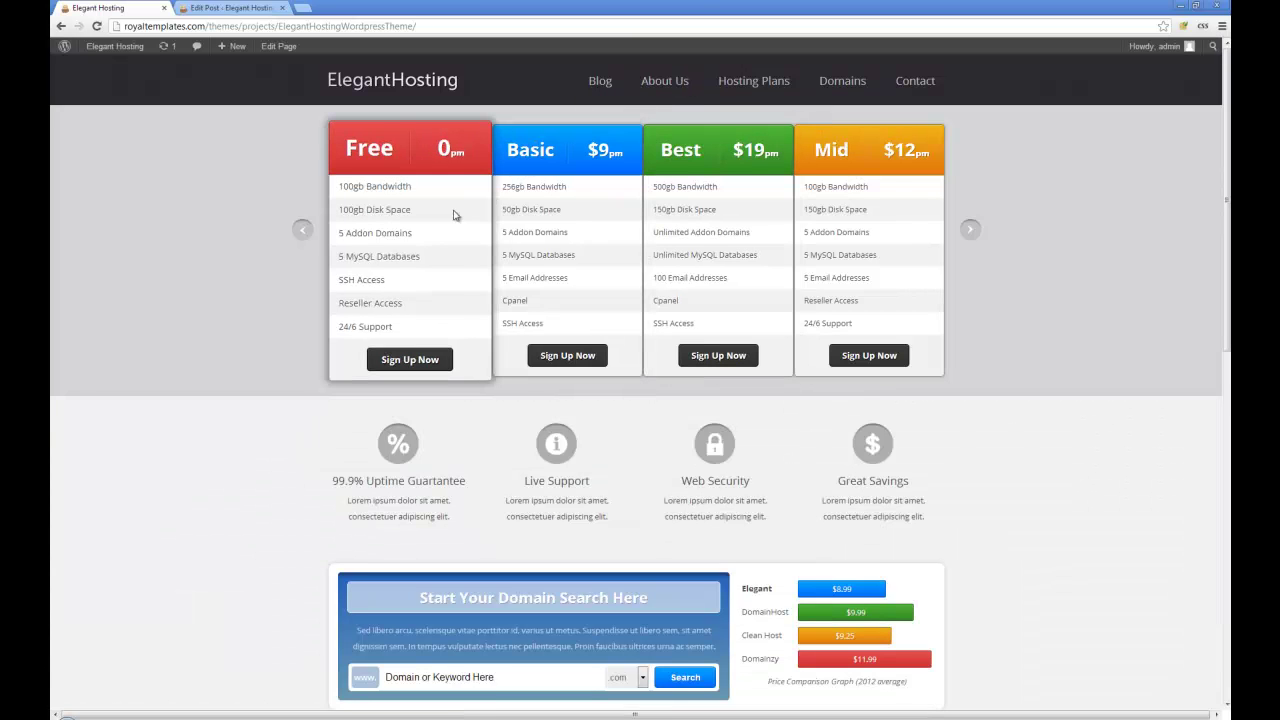
scroll(522, 332, "down", 2)
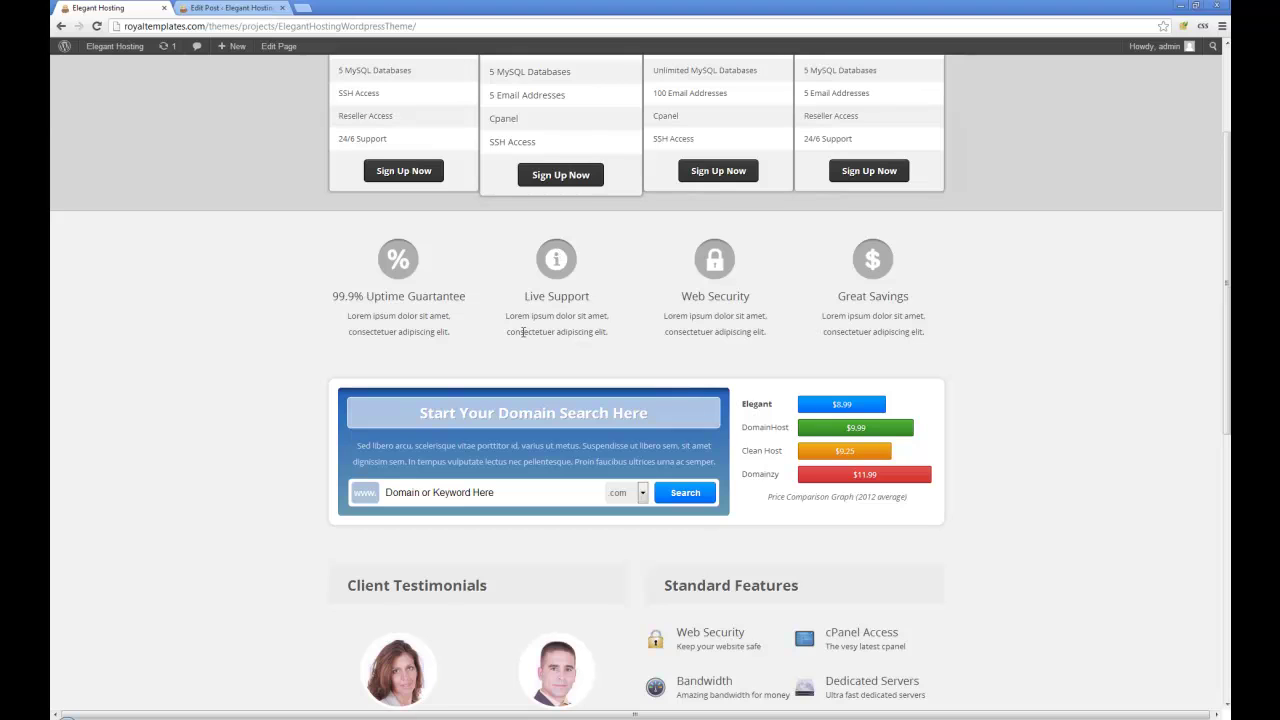
scroll(522, 332, "down", 5)
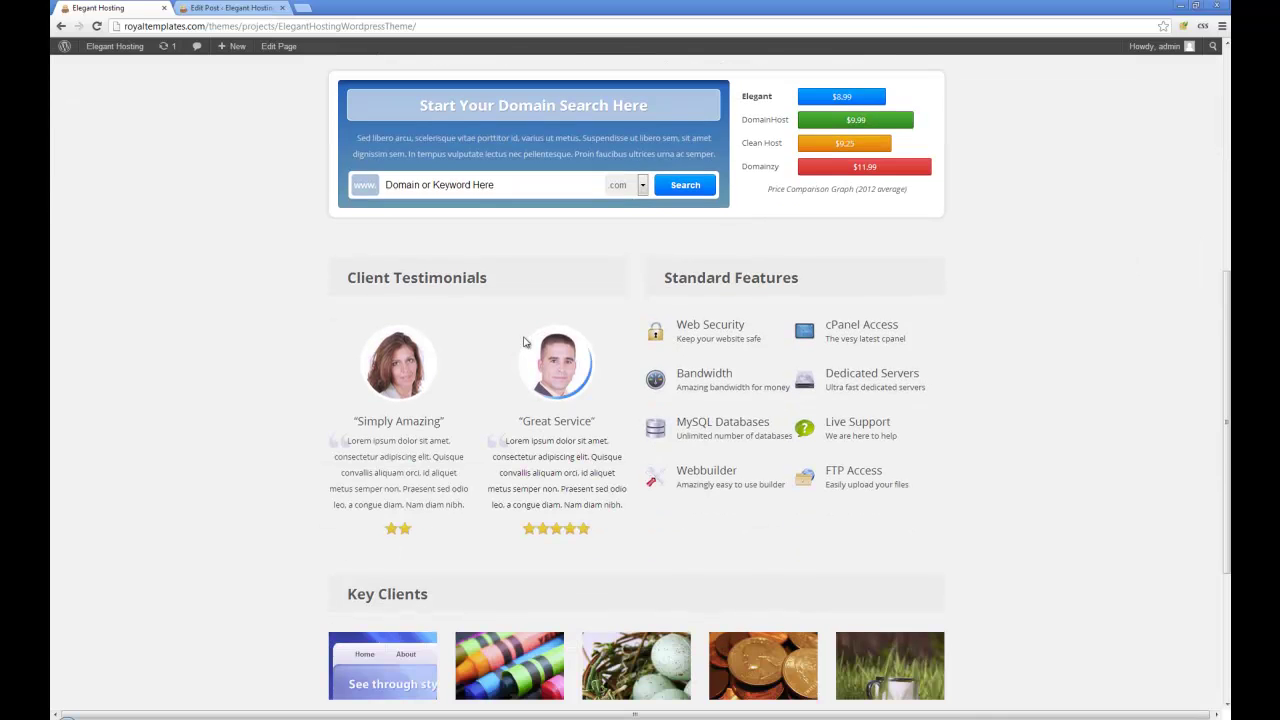